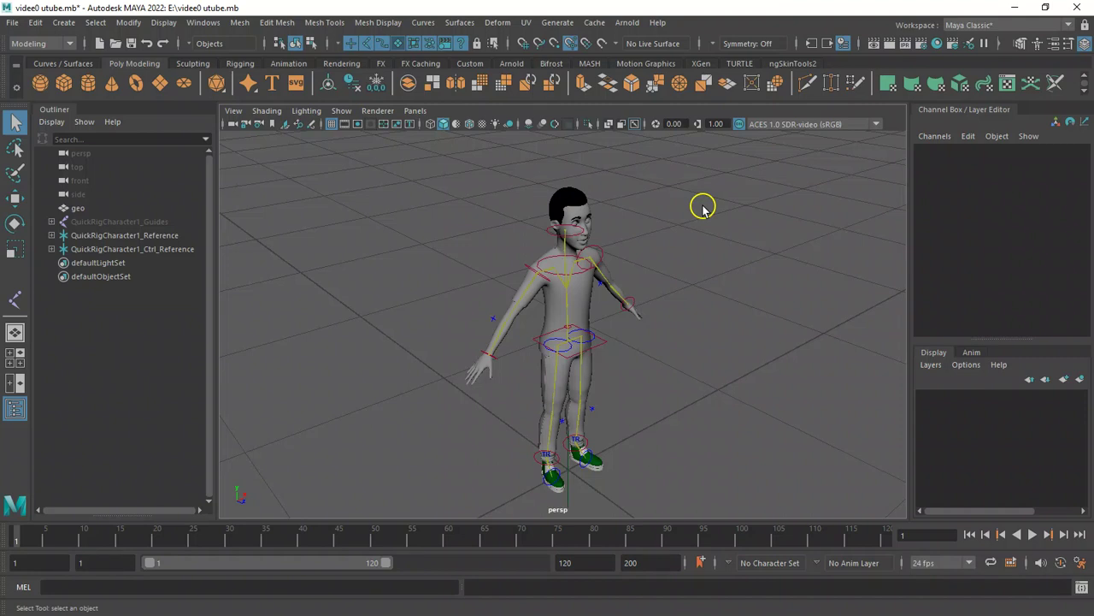
# Orbit around the quick-rigged character to inspect its skeleton and control effectors.
pyautogui.keyDown('alt'); pyautogui.moveTo(472, 239); pyautogui.dragTo(571, 296, button='right'); pyautogui.keyUp('alt')
pyautogui.keyDown('alt'); pyautogui.moveTo(571, 297); pyautogui.dragTo(627, 288); pyautogui.keyUp('alt')
pyautogui.keyDown('alt'); pyautogui.moveTo(647, 333); pyautogui.dragTo(593, 370); pyautogui.keyUp('alt')
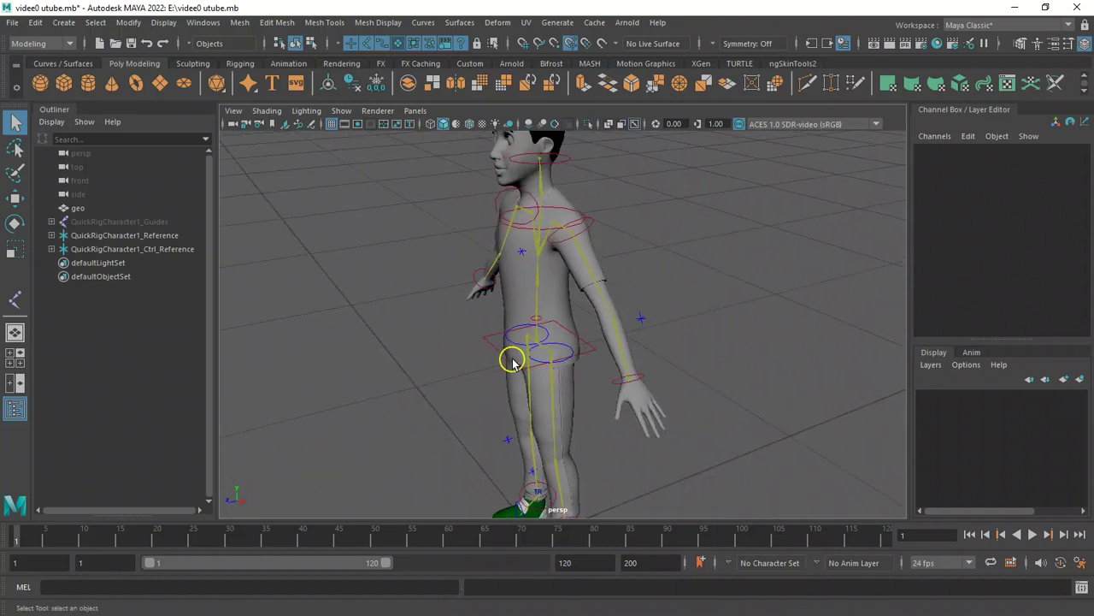
pyautogui.keyDown('alt'); pyautogui.moveTo(494, 358); pyautogui.dragTo(483, 316); pyautogui.keyUp('alt')
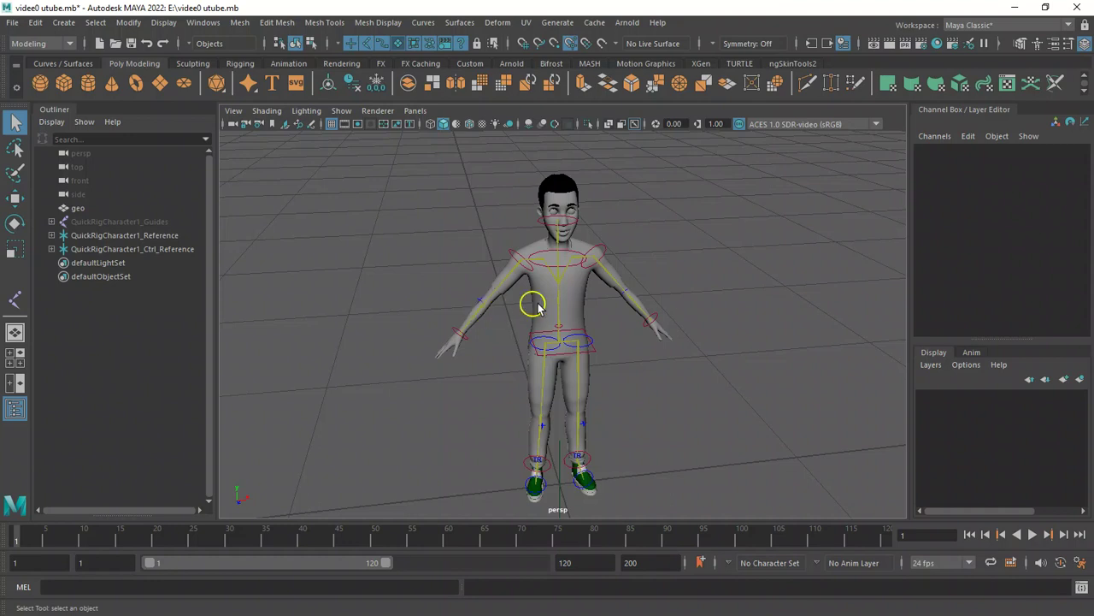
pyautogui.moveTo(603, 345)
pyautogui.keyDown('alt'); pyautogui.mouseDown()
pyautogui.moveTo(616, 354)
pyautogui.moveTo(590, 342)
pyautogui.mouseUp(); pyautogui.keyUp('alt')
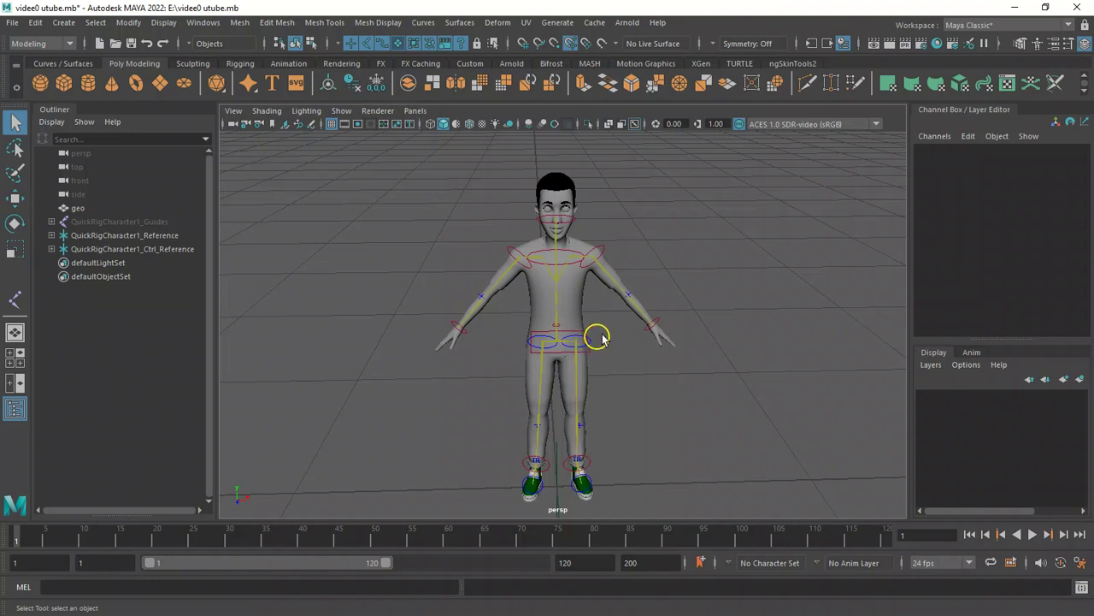
pyautogui.moveTo(631, 323)
pyautogui.keyDown('alt'); pyautogui.mouseDown()
pyautogui.moveTo(640, 334)
pyautogui.moveTo(625, 334)
pyautogui.mouseUp(); pyautogui.keyUp('alt')
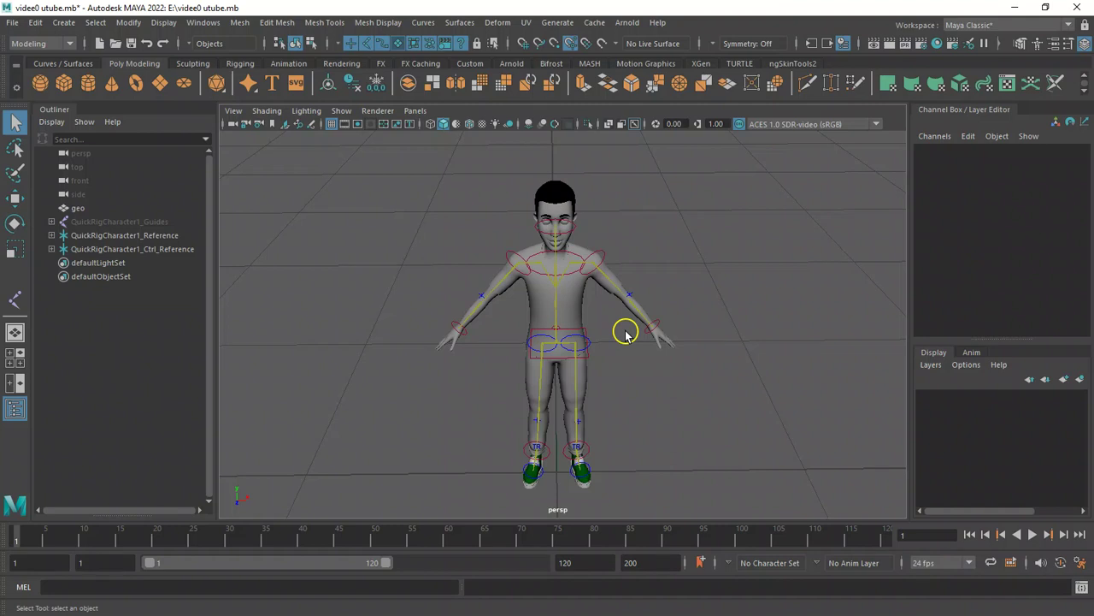
pyautogui.keyDown('alt'); pyautogui.moveTo(513, 311); pyautogui.dragTo(532, 296); pyautogui.keyUp('alt')
pyautogui.keyDown('alt'); pyautogui.moveTo(471, 266); pyautogui.dragTo(547, 304, button='right'); pyautogui.keyUp('alt')
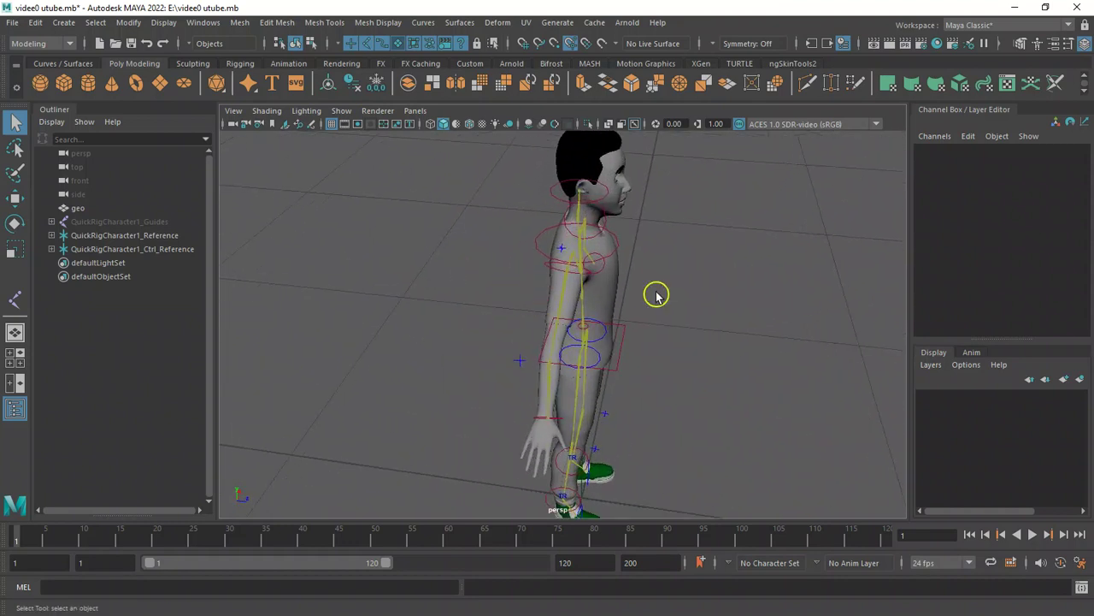
pyautogui.keyDown('alt'); pyautogui.moveTo(581, 293); pyautogui.dragTo(413, 285); pyautogui.keyUp('alt')
pyautogui.keyDown('alt'); pyautogui.moveTo(552, 374); pyautogui.dragTo(597, 360); pyautogui.keyUp('alt')
# Select the hips effector and try lowering it with the Move tool to crouch the character.
pyautogui.click(597, 353)
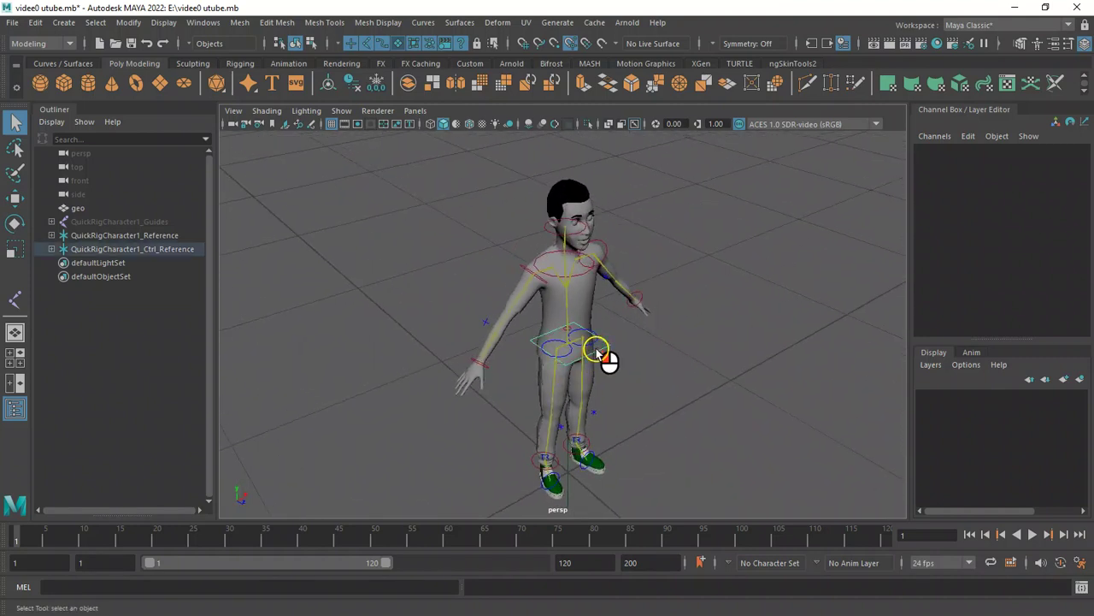
pyautogui.press('w')
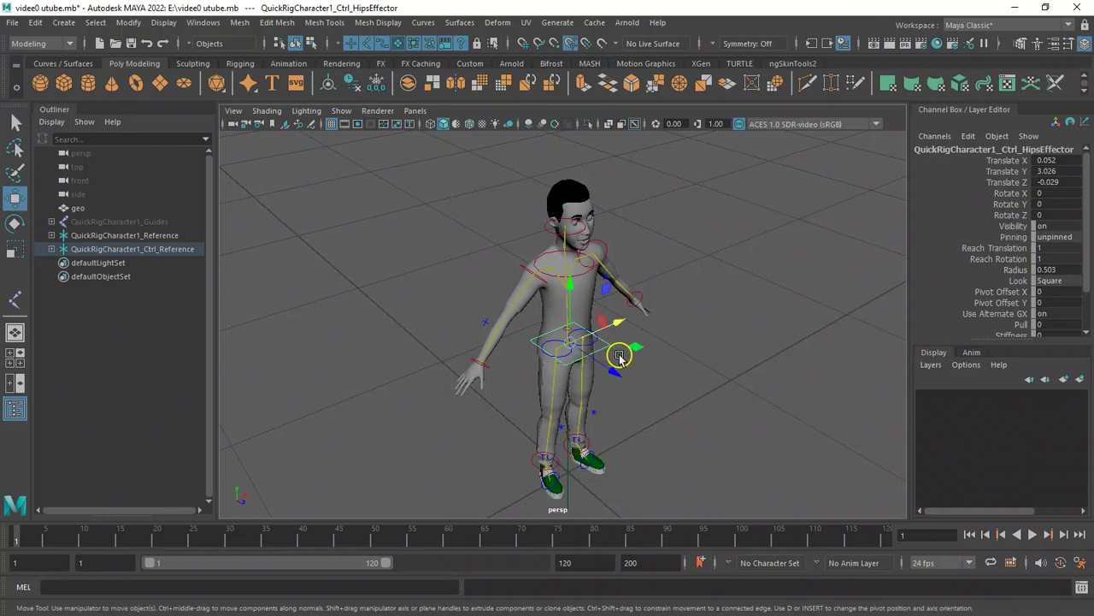
pyautogui.moveTo(612, 370); pyautogui.dragTo(551, 336)
pyautogui.moveTo(591, 413); pyautogui.dragTo(567, 425)
pyautogui.keyDown('alt'); pyautogui.moveTo(365, 364); pyautogui.dragTo(511, 374); pyautogui.keyUp('alt')
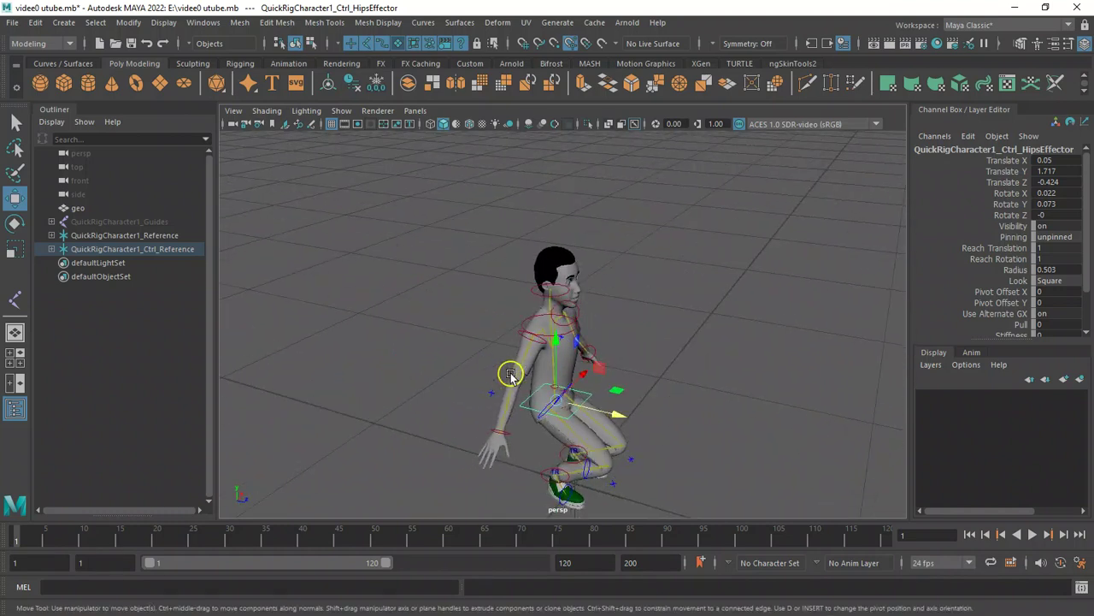
pyautogui.moveTo(471, 371)
pyautogui.keyDown('alt'); pyautogui.mouseDown()
pyautogui.moveTo(449, 371)
pyautogui.moveTo(470, 356)
pyautogui.mouseUp(); pyautogui.keyUp('alt')
# Undo the hips effector moves to restore the standing pose.
pyautogui.hotkey('ctrl', 'z')
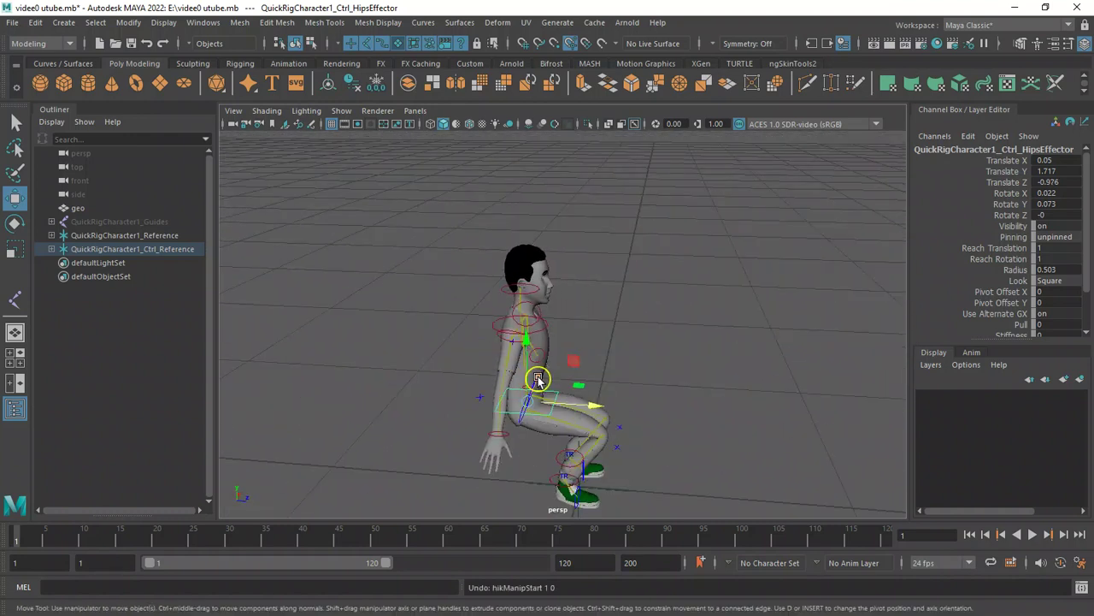
pyautogui.hotkey('ctrl', 'z')
pyautogui.hotkey('ctrl', 'z')
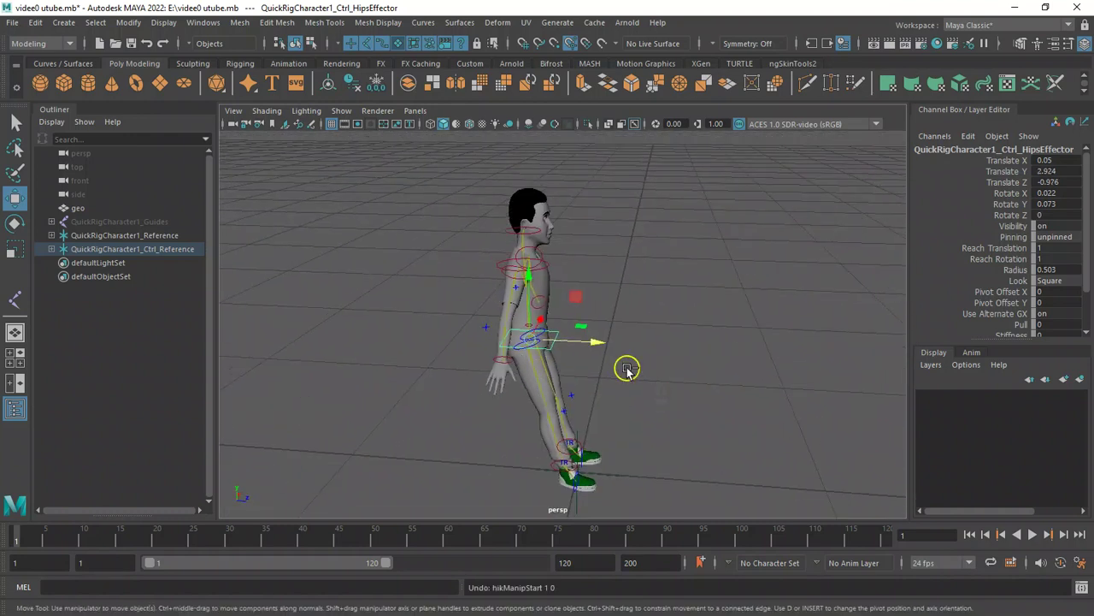
pyautogui.hotkey('ctrl', 'z')
# Select the right ankle effector, try pulling it outward, and undo the move.
pyautogui.keyDown('alt'); pyautogui.click(626, 365); pyautogui.keyUp('alt')
pyautogui.keyDown('alt'); pyautogui.moveTo(626, 366); pyautogui.dragTo(460, 356); pyautogui.keyUp('alt')
pyautogui.click(545, 423)
pyautogui.moveTo(609, 413); pyautogui.dragTo(529, 423)
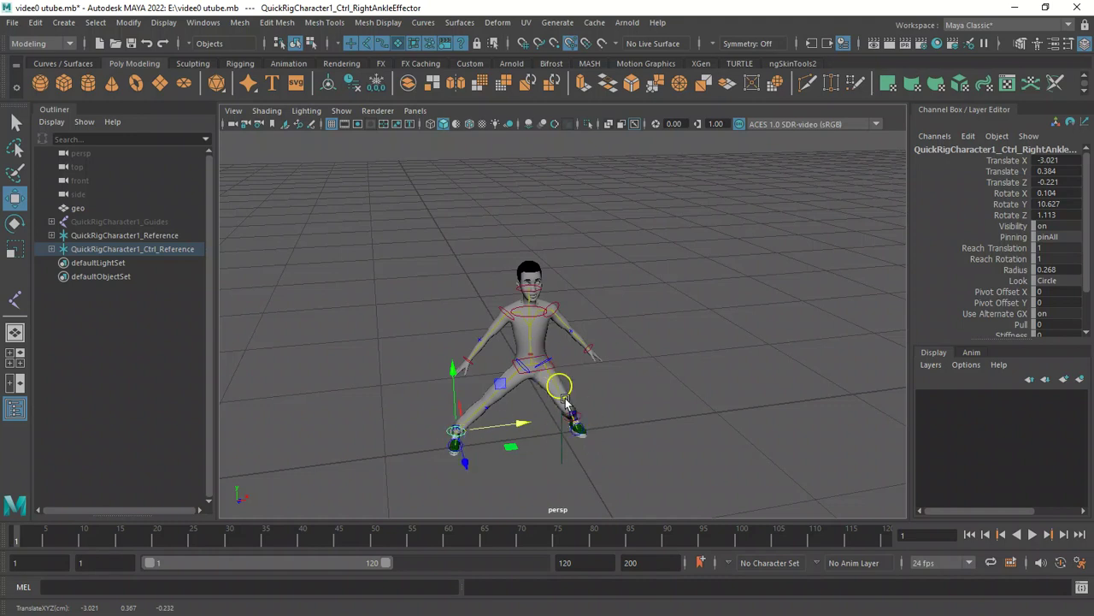
pyautogui.hotkey('ctrl', 'z')
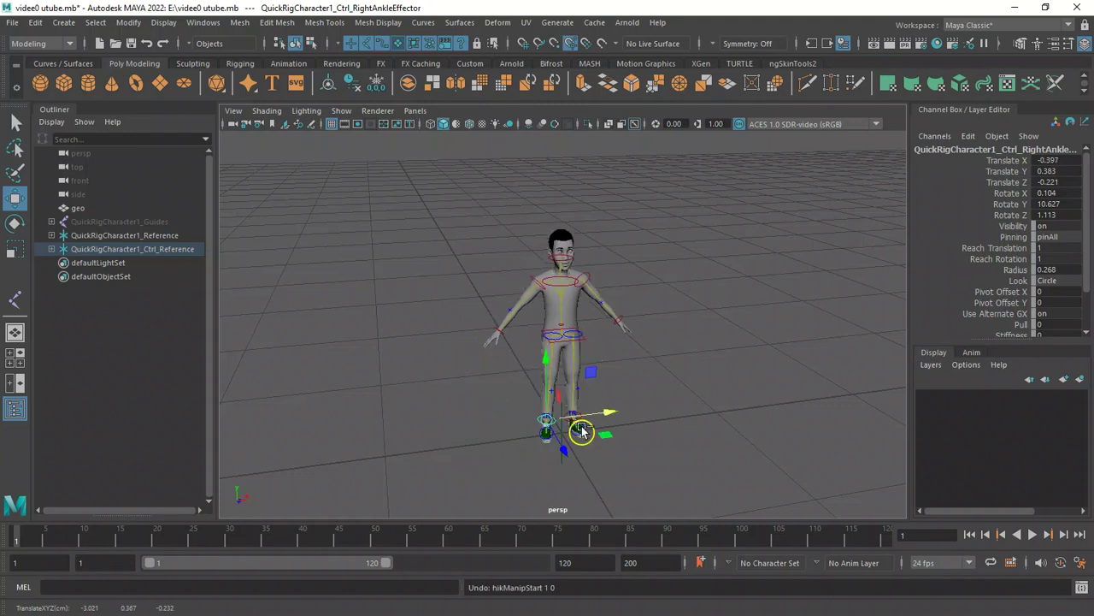
# Orbit around the character to check how the mesh follows the rig.
pyautogui.keyDown('alt'); pyautogui.moveTo(396, 296); pyautogui.dragTo(462, 262); pyautogui.keyUp('alt')
pyautogui.keyDown('alt'); pyautogui.moveTo(457, 262); pyautogui.dragTo(530, 312, button='right'); pyautogui.keyUp('alt')
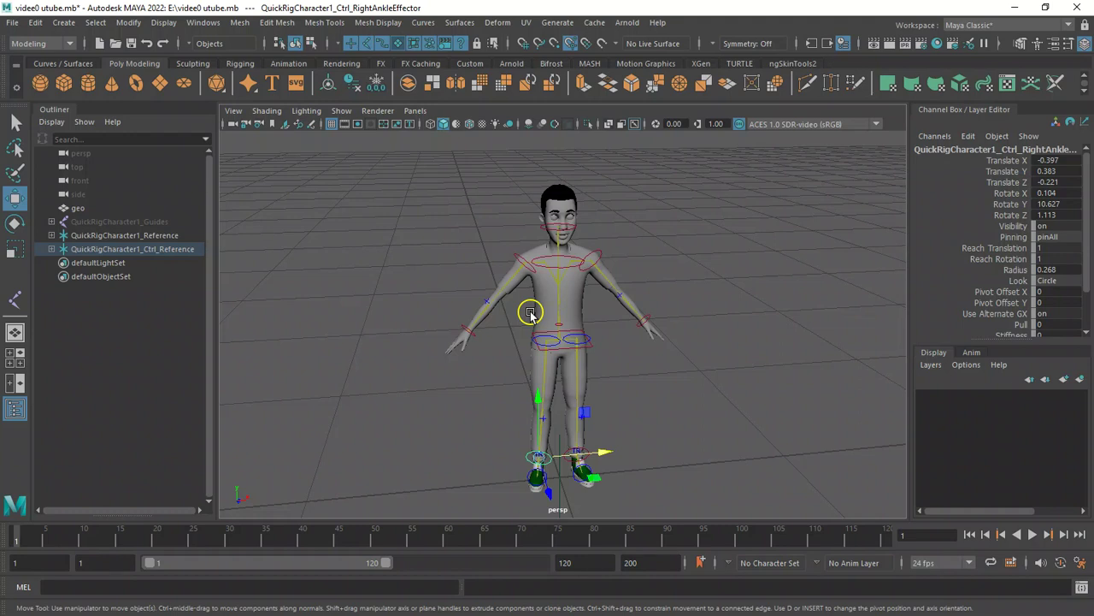
pyautogui.keyDown('alt'); pyautogui.moveTo(430, 276); pyautogui.dragTo(561, 267); pyautogui.keyUp('alt')
pyautogui.keyDown('alt'); pyautogui.moveTo(465, 233); pyautogui.dragTo(553, 282, button='right'); pyautogui.keyUp('alt')
pyautogui.keyDown('alt'); pyautogui.moveTo(588, 280); pyautogui.dragTo(623, 282); pyautogui.keyUp('alt')
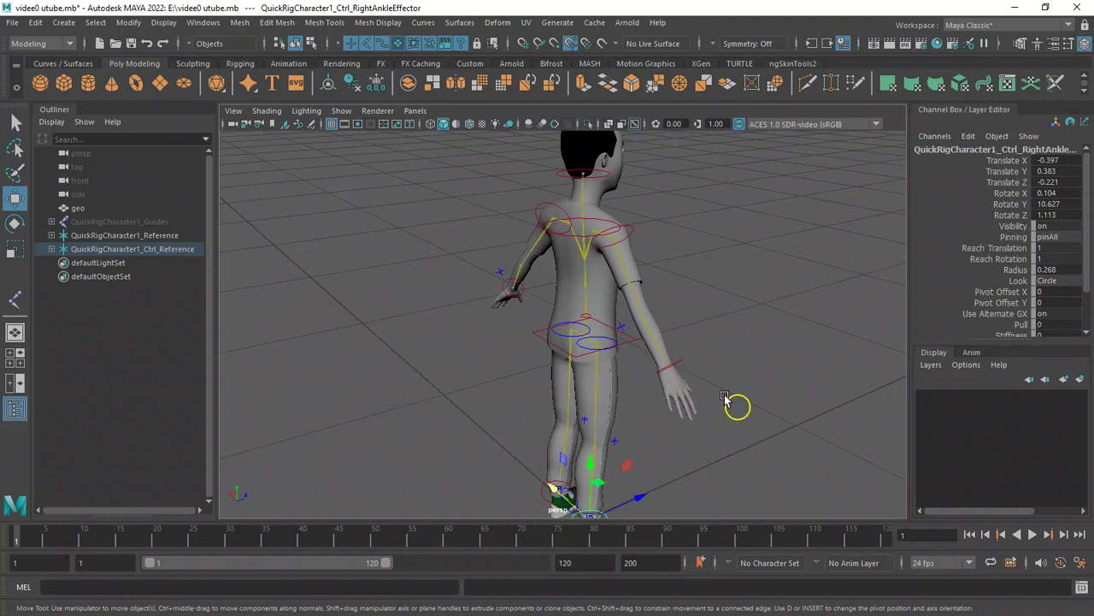
pyautogui.keyDown('alt'); pyautogui.moveTo(684, 405); pyautogui.dragTo(582, 471); pyautogui.keyUp('alt')
pyautogui.keyDown('alt'); pyautogui.moveTo(398, 408); pyautogui.dragTo(492, 409); pyautogui.keyUp('alt')
pyautogui.keyDown('alt'); pyautogui.moveTo(379, 329); pyautogui.dragTo(481, 290); pyautogui.keyUp('alt')
pyautogui.keyDown('alt'); pyautogui.moveTo(413, 258); pyautogui.dragTo(268, 251); pyautogui.keyUp('alt')
pyautogui.keyDown('alt'); pyautogui.moveTo(411, 296); pyautogui.dragTo(462, 311, button='right'); pyautogui.keyUp('alt')
pyautogui.keyDown('alt'); pyautogui.moveTo(463, 311); pyautogui.dragTo(593, 313); pyautogui.keyUp('alt')
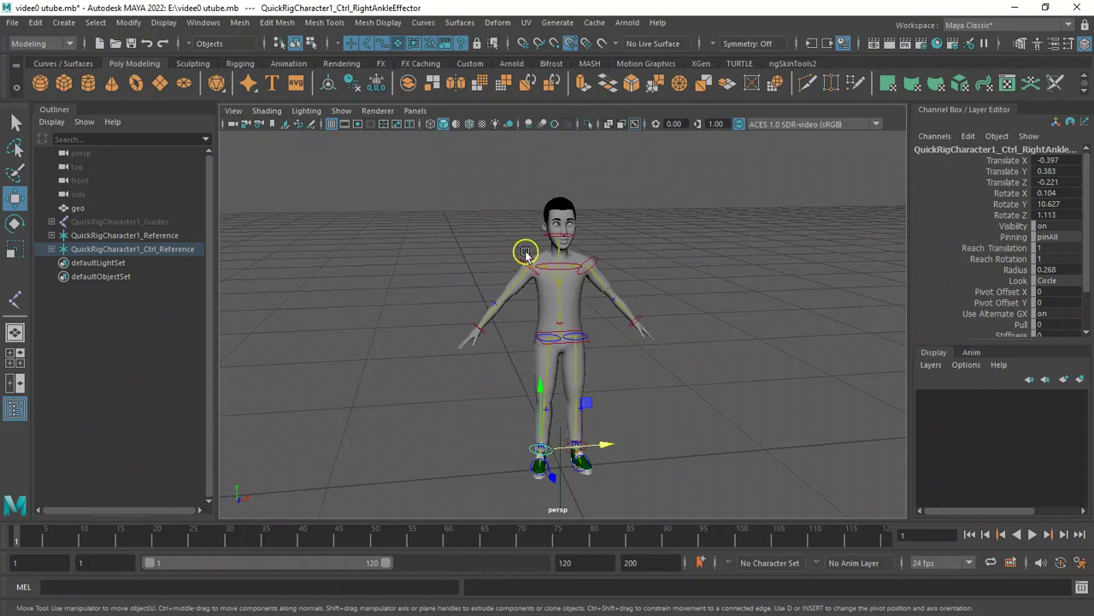
pyautogui.moveTo(525, 254)
pyautogui.keyDown('alt'); pyautogui.mouseDown()
pyautogui.moveTo(538, 262)
pyautogui.moveTo(521, 254)
pyautogui.moveTo(527, 262)
pyautogui.mouseUp(); pyautogui.keyUp('alt')
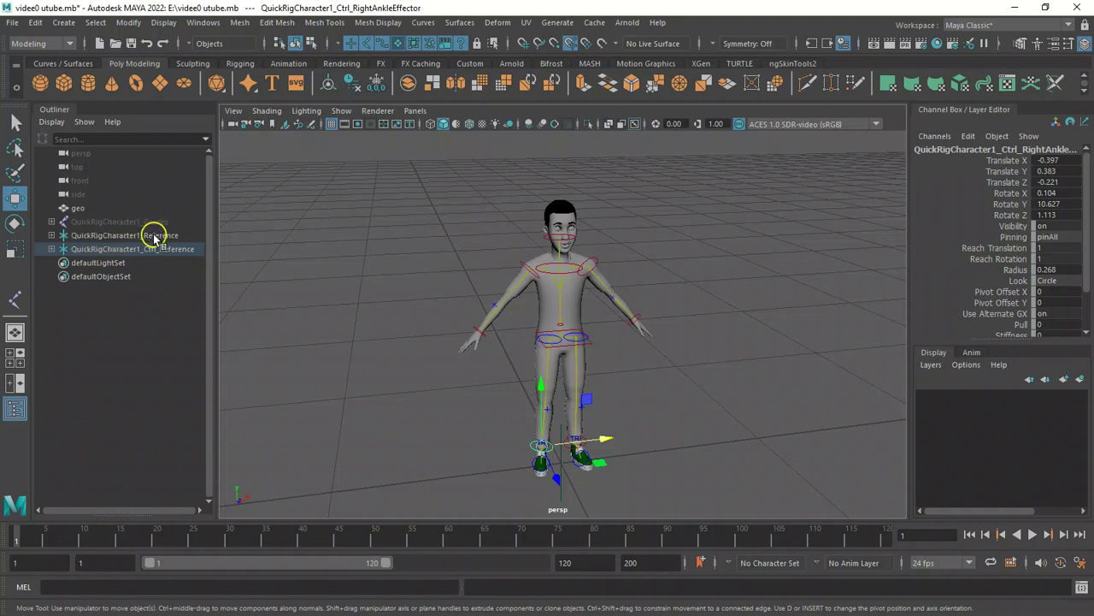
# Select all QuickRigCharacter1_Reference joints together with the geo mesh.
pyautogui.keyDown('shift'); pyautogui.click(52, 235); pyautogui.keyUp('shift')
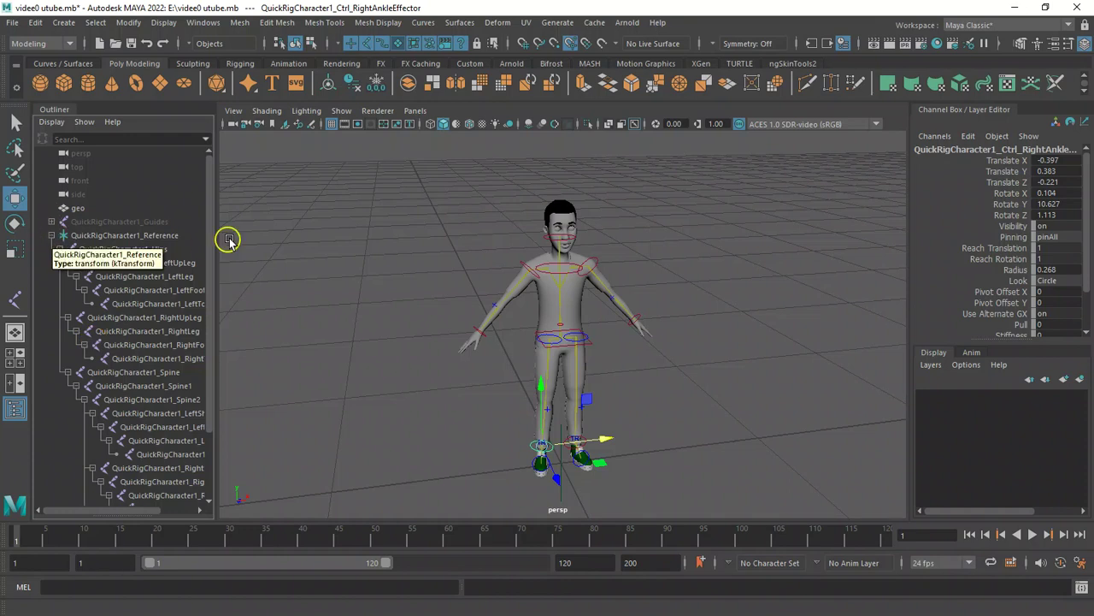
pyautogui.moveTo(115, 249); pyautogui.dragTo(155, 452)
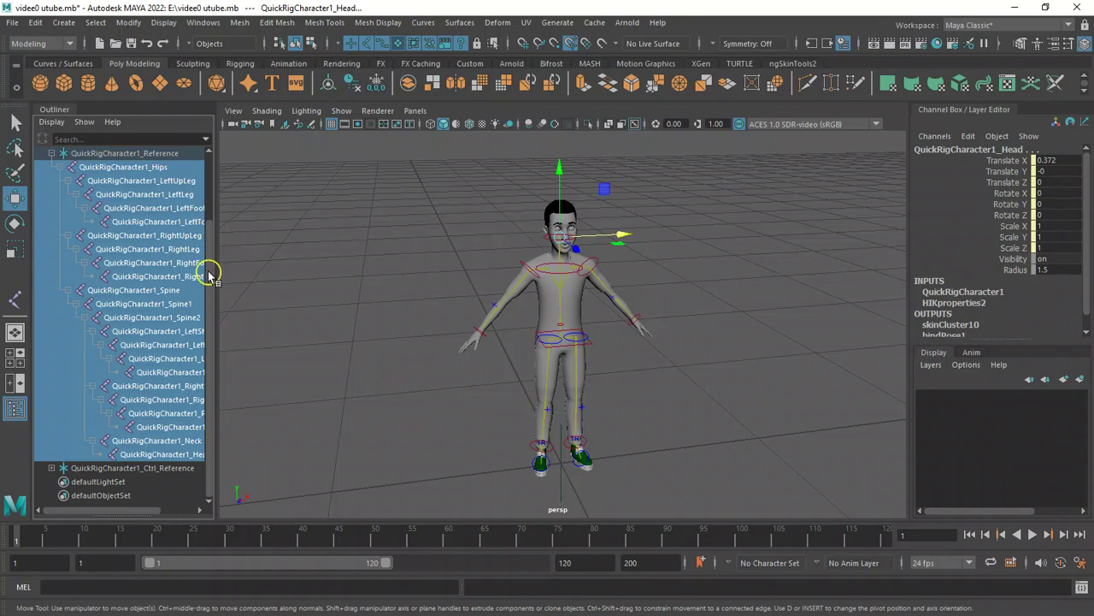
pyautogui.scroll(2, 210, 273)
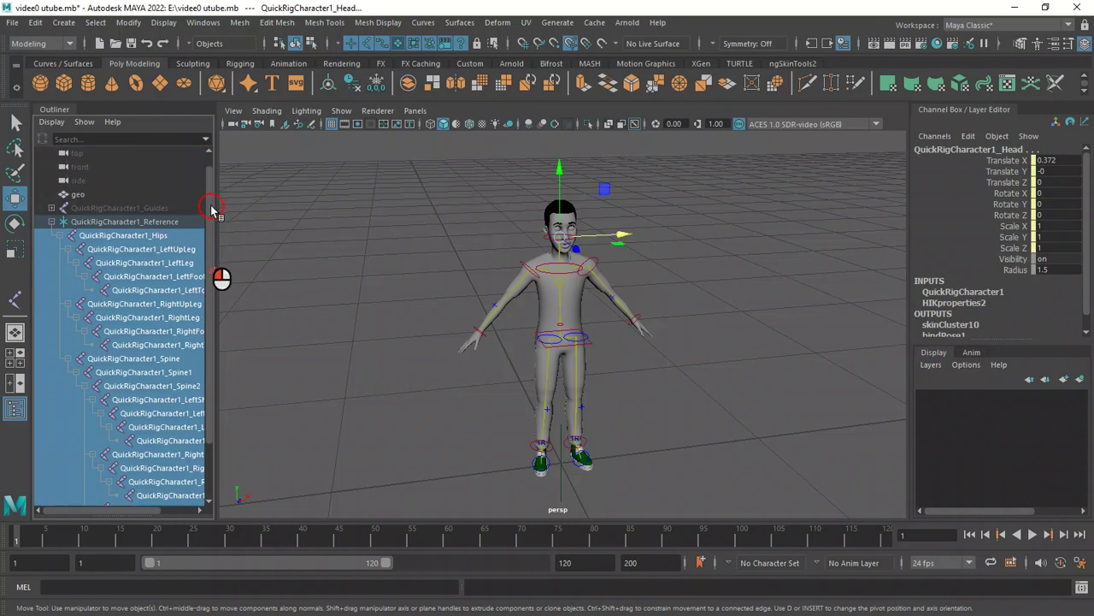
pyautogui.keyDown('ctrl'); pyautogui.click(126, 209); pyautogui.keyUp('ctrl')
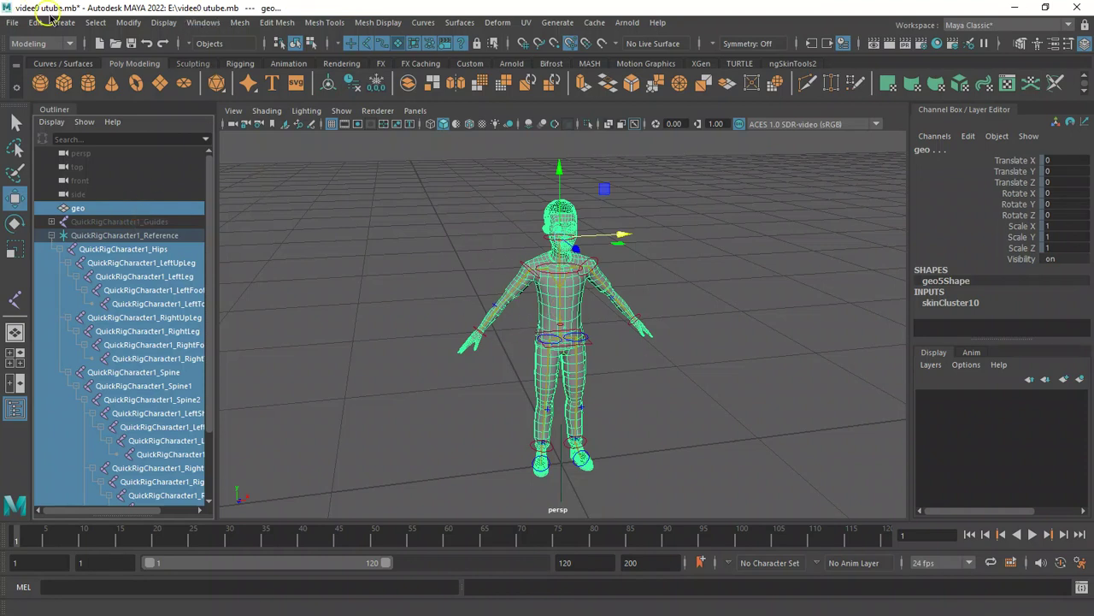
# Switch to the Rigging menu set and unbind the skin with History set to Delete history.
pyautogui.click(71, 44)
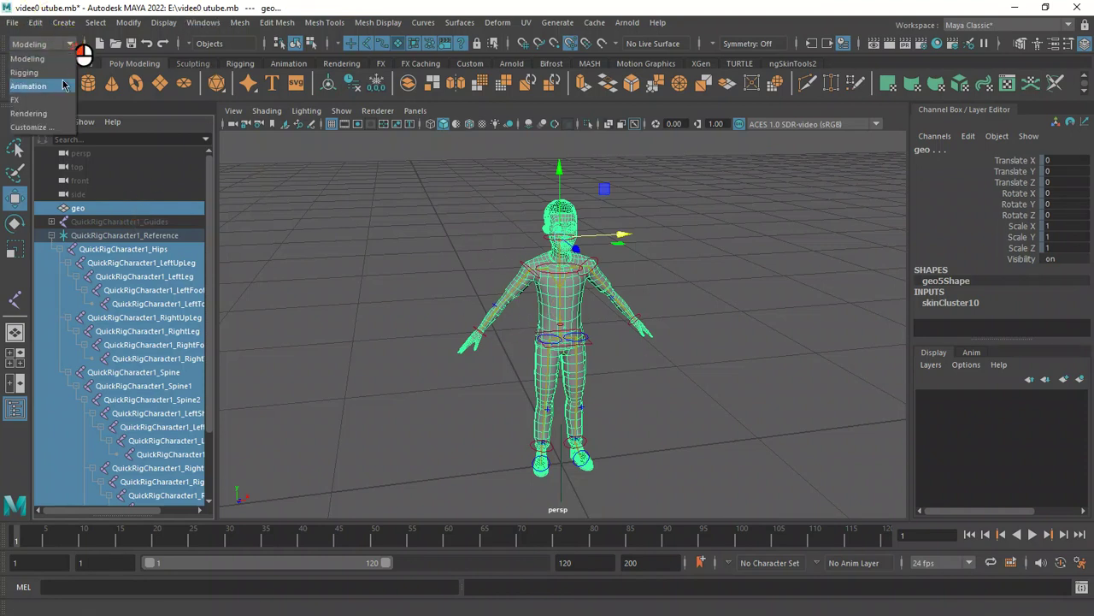
pyautogui.click(59, 74)
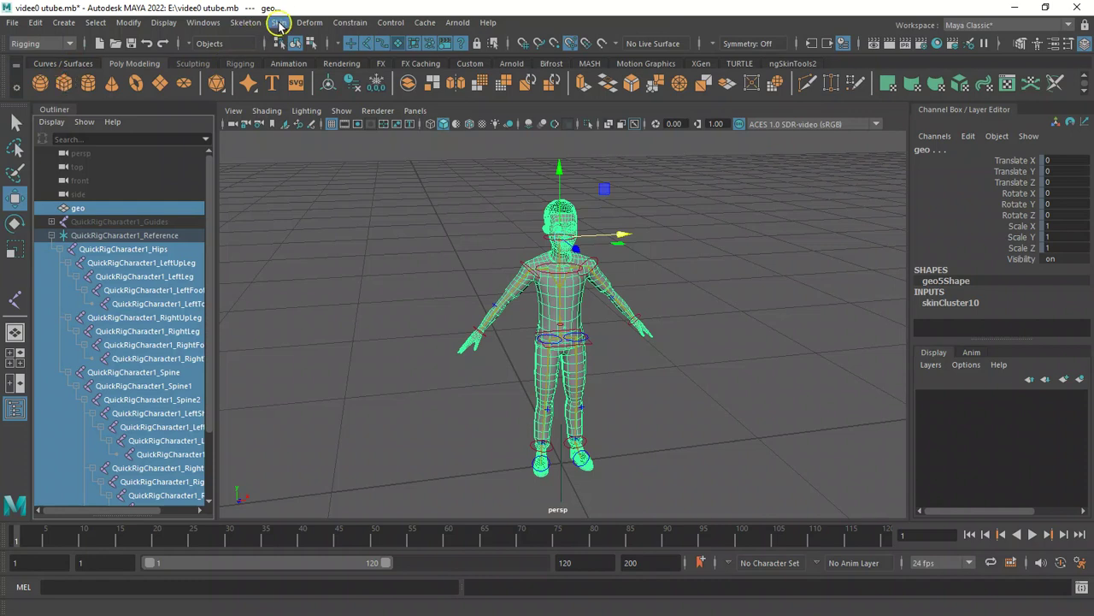
pyautogui.click(279, 26)
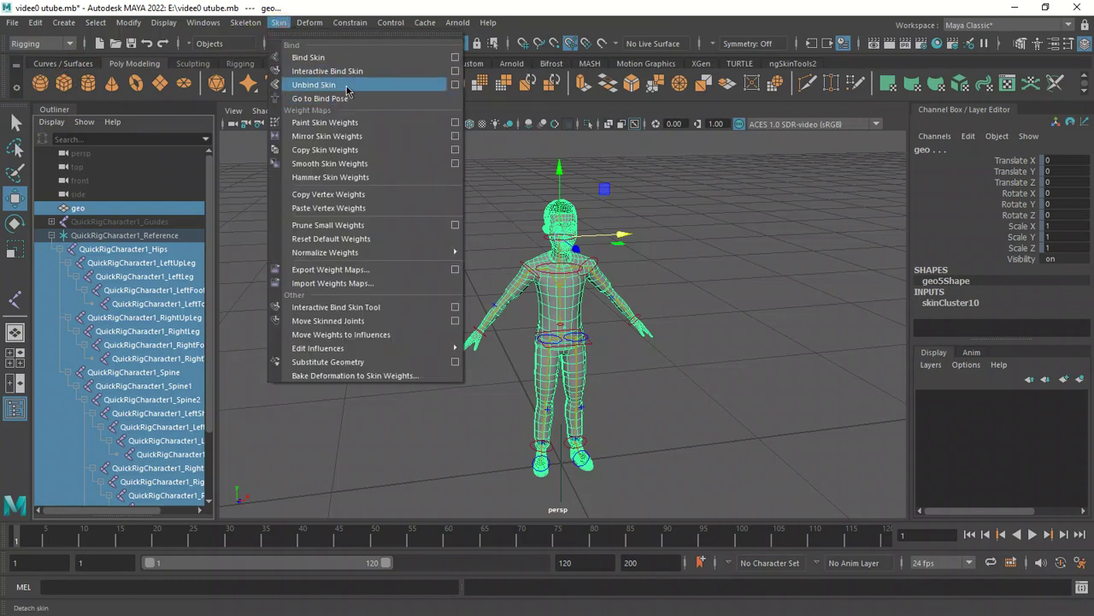
pyautogui.click(455, 85)
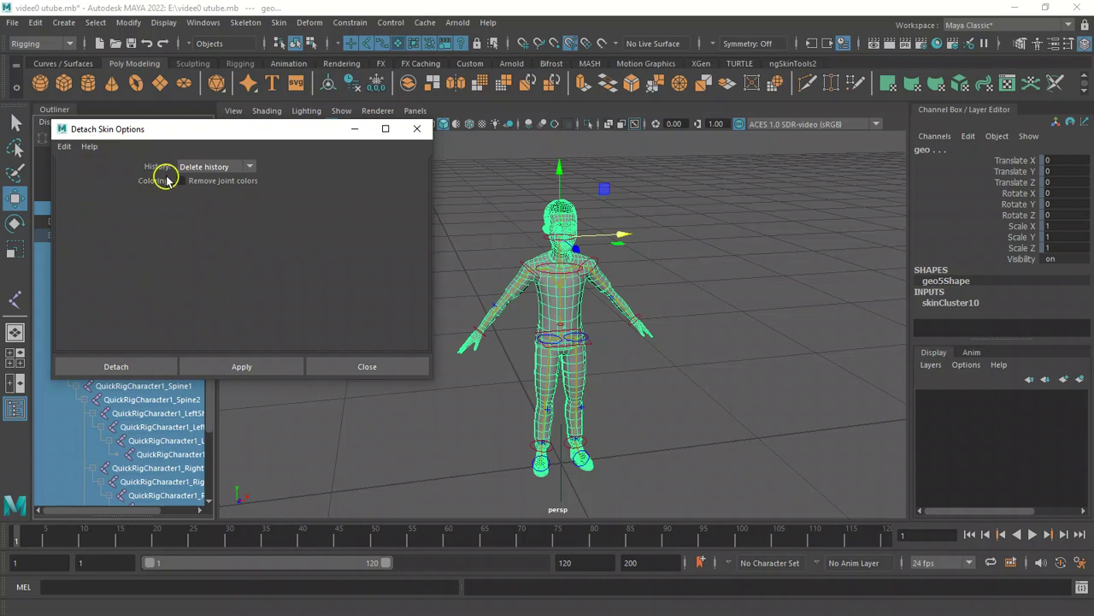
pyautogui.click(254, 166)
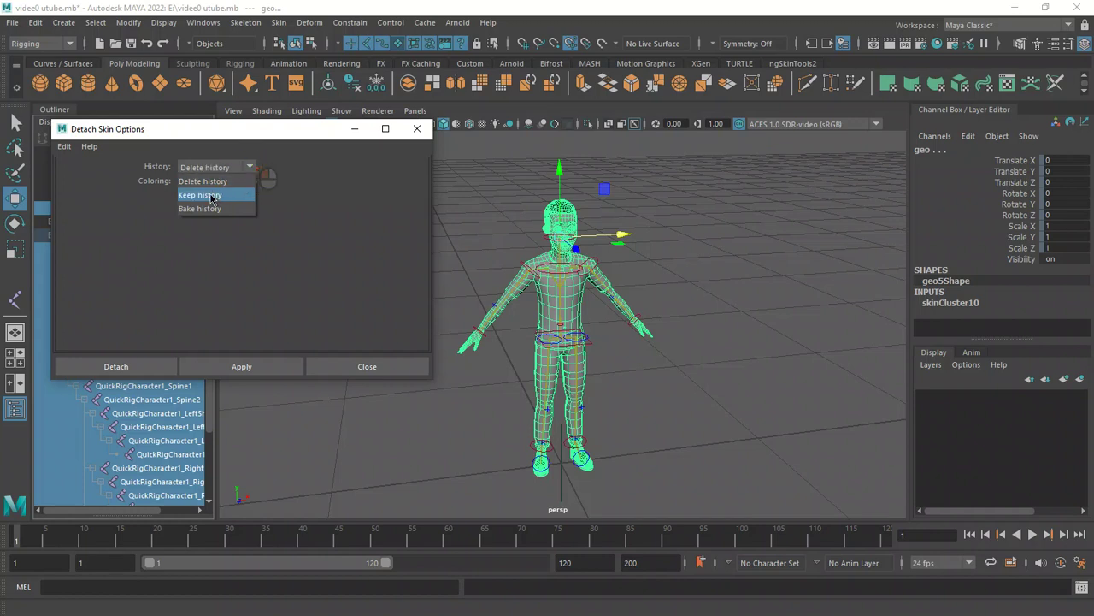
pyautogui.click(250, 181)
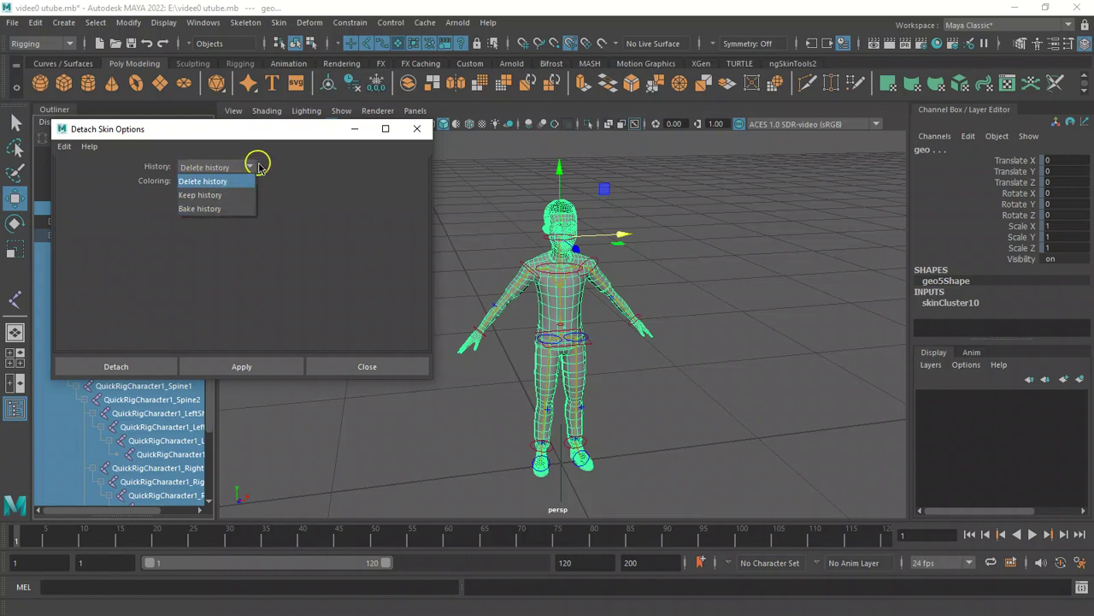
pyautogui.click(154, 178)
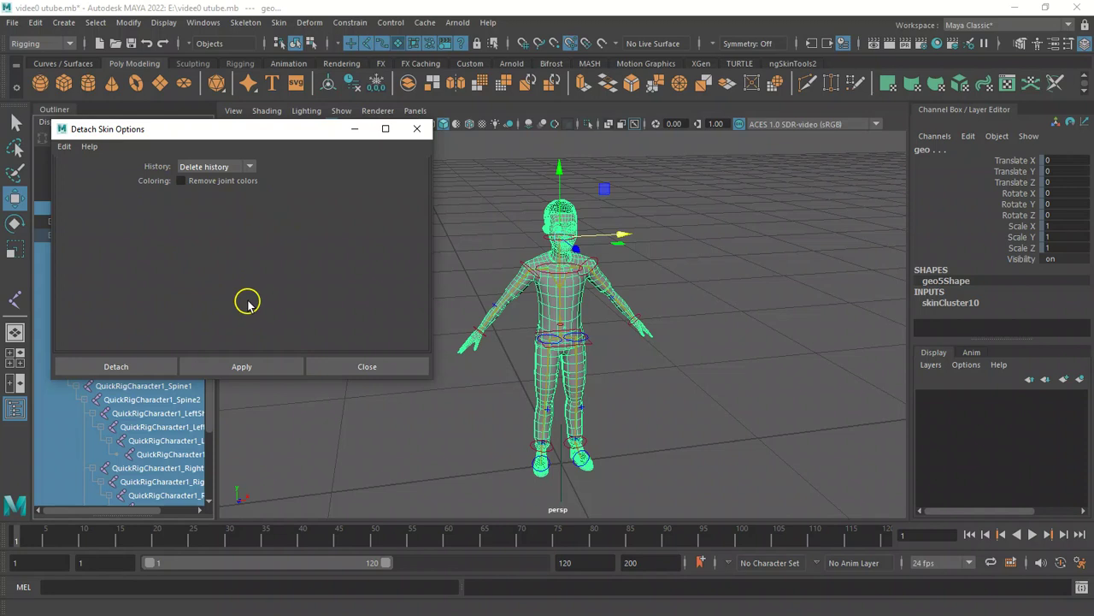
pyautogui.click(117, 366)
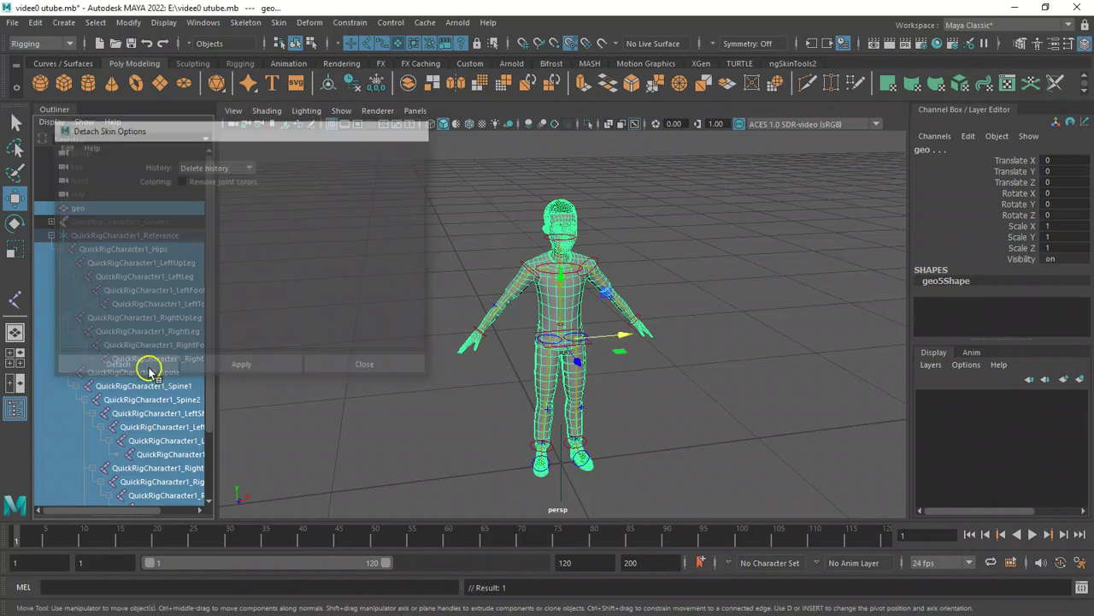
# Select the hips effector, test moving it on the unbound mesh, and undo the move.
pyautogui.keyDown('alt'); pyautogui.moveTo(494, 265); pyautogui.dragTo(430, 286); pyautogui.keyUp('alt')
pyautogui.click(459, 384)
pyautogui.keyDown('alt'); pyautogui.moveTo(439, 374); pyautogui.dragTo(581, 349); pyautogui.keyUp('alt')
pyautogui.click(589, 355)
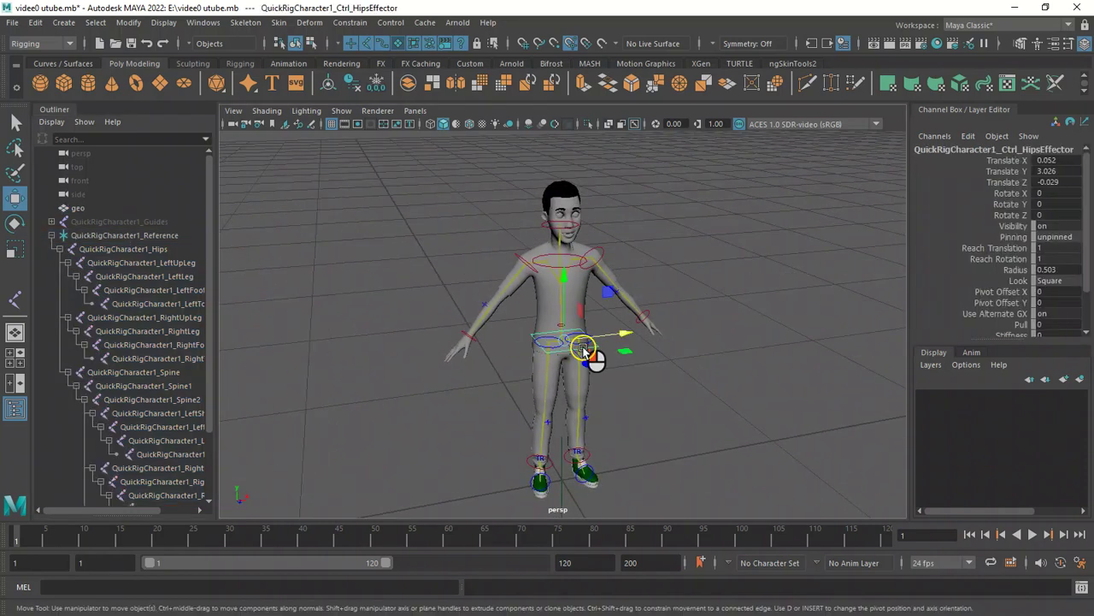
pyautogui.moveTo(637, 341)
pyautogui.mouseDown()
pyautogui.moveTo(605, 340)
pyautogui.moveTo(647, 337)
pyautogui.moveTo(582, 341)
pyautogui.moveTo(623, 337)
pyautogui.mouseUp()
pyautogui.hotkey('ctrl', 'z')
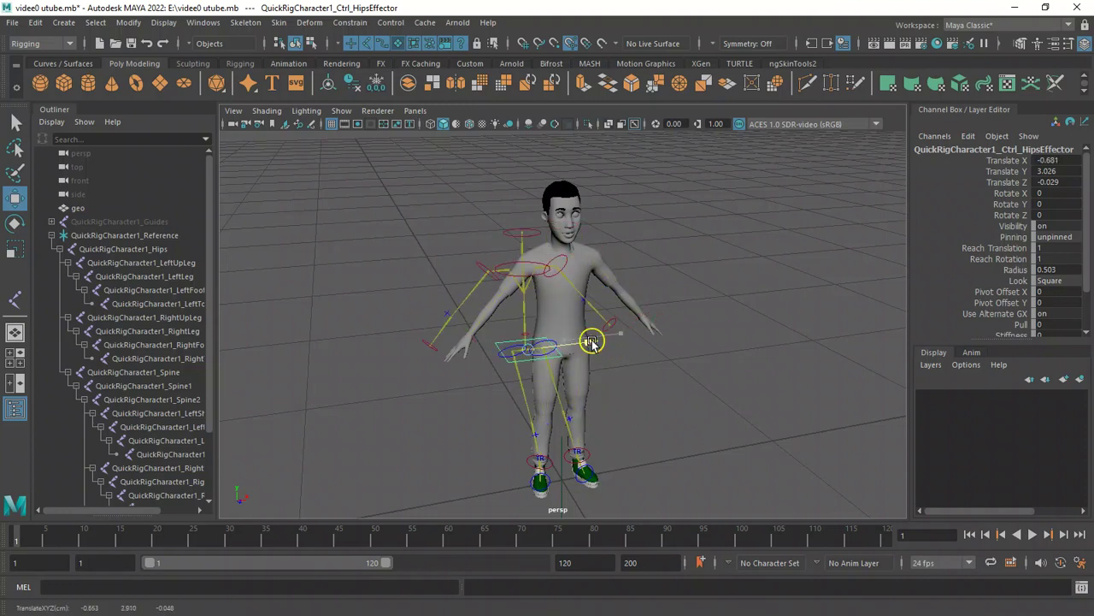
# Select and frame the right foot control, then scroll through the reference joint hierarchy.
pyautogui.keyDown('alt'); pyautogui.moveTo(433, 301); pyautogui.dragTo(540, 438); pyautogui.keyUp('alt')
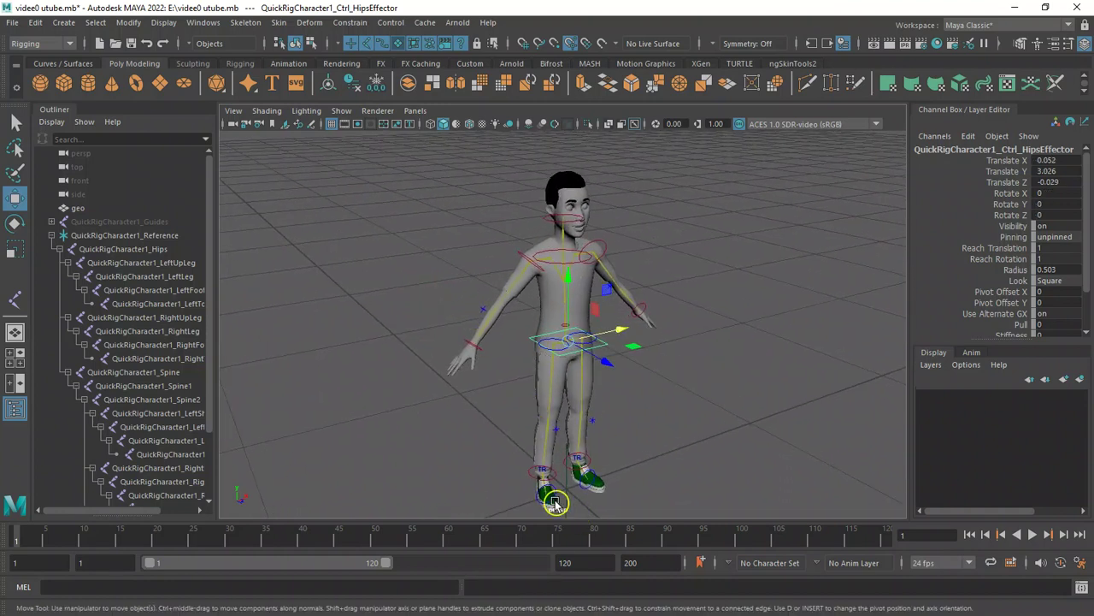
pyautogui.click(545, 491)
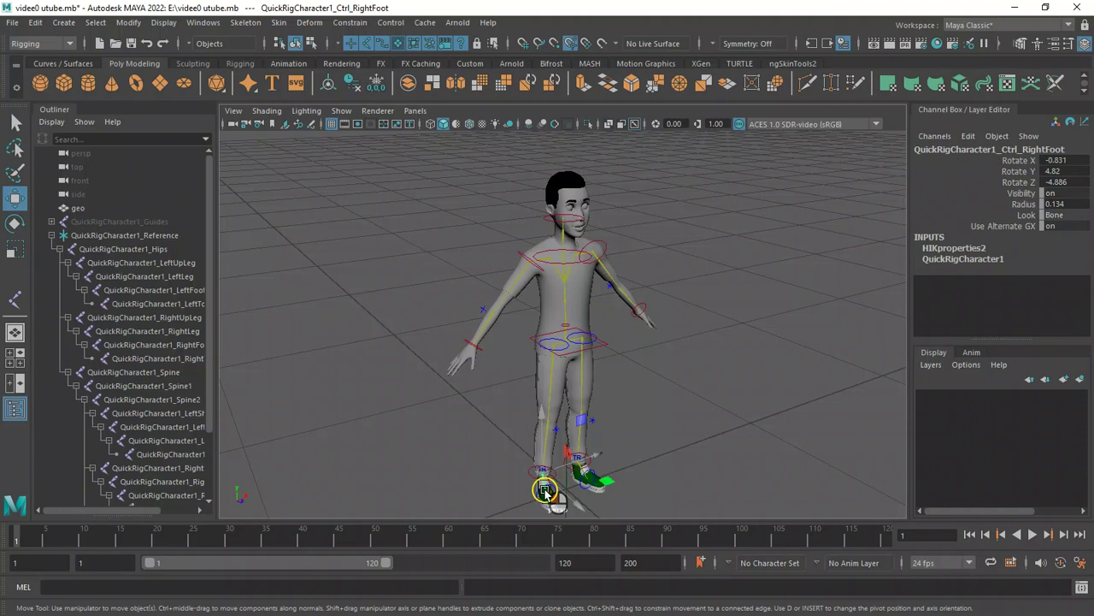
pyautogui.press('f')
pyautogui.keyDown('alt'); pyautogui.moveTo(538, 489); pyautogui.dragTo(448, 460, button='right'); pyautogui.keyUp('alt')
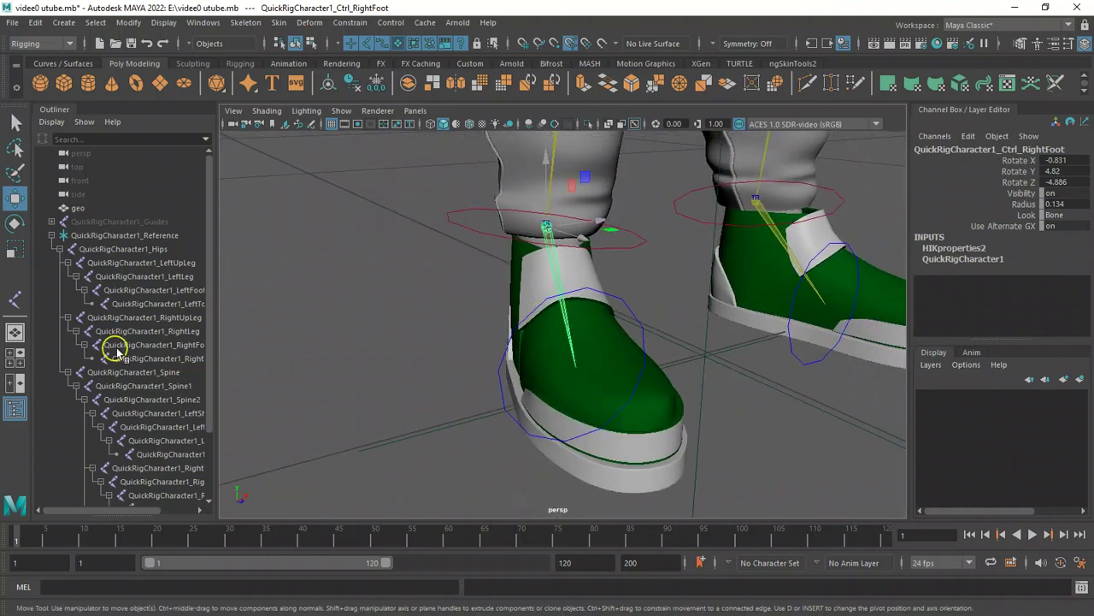
pyautogui.moveTo(208, 363); pyautogui.dragTo(214, 419)
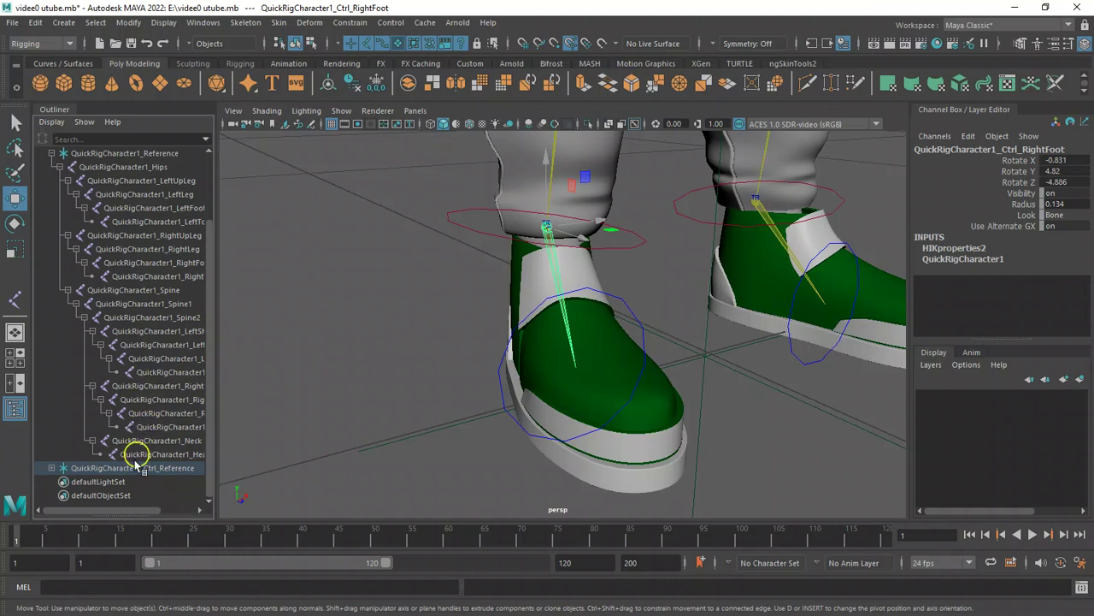
pyautogui.moveTo(127, 511); pyautogui.dragTo(169, 486)
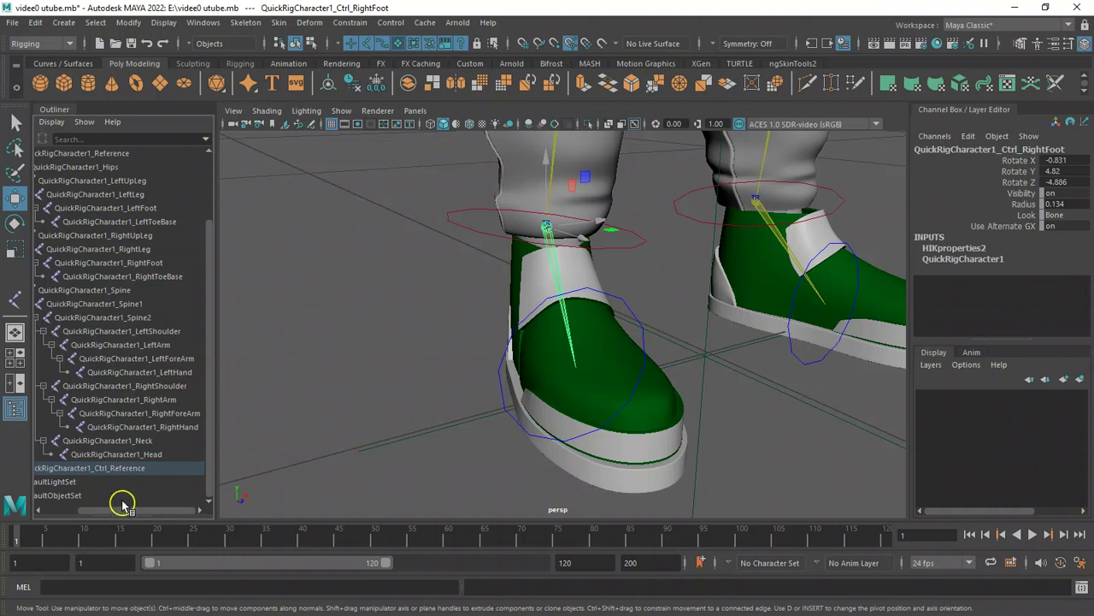
# Frame the selected right foot control and expand its hierarchy to select the right toe base control.
pyautogui.press('f')
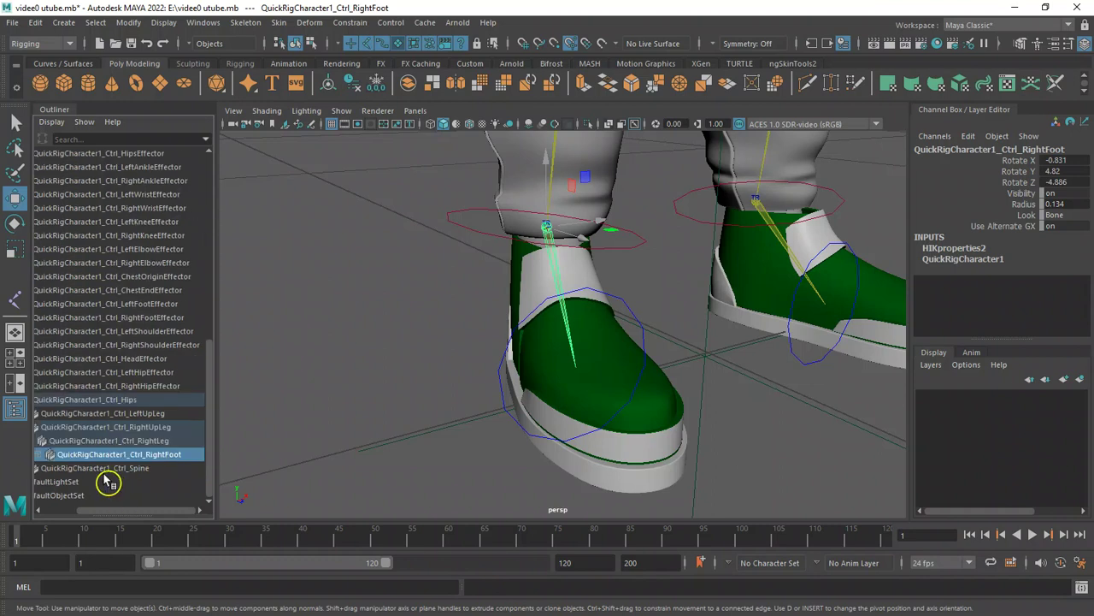
pyautogui.moveTo(147, 514); pyautogui.dragTo(79, 504)
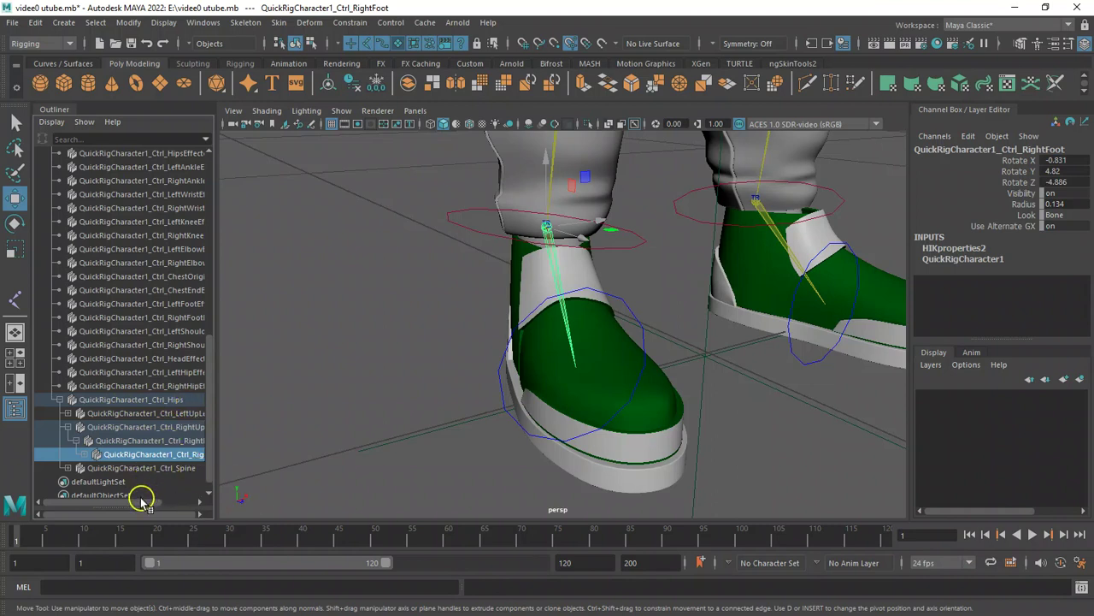
pyautogui.moveTo(142, 502); pyautogui.dragTo(166, 502)
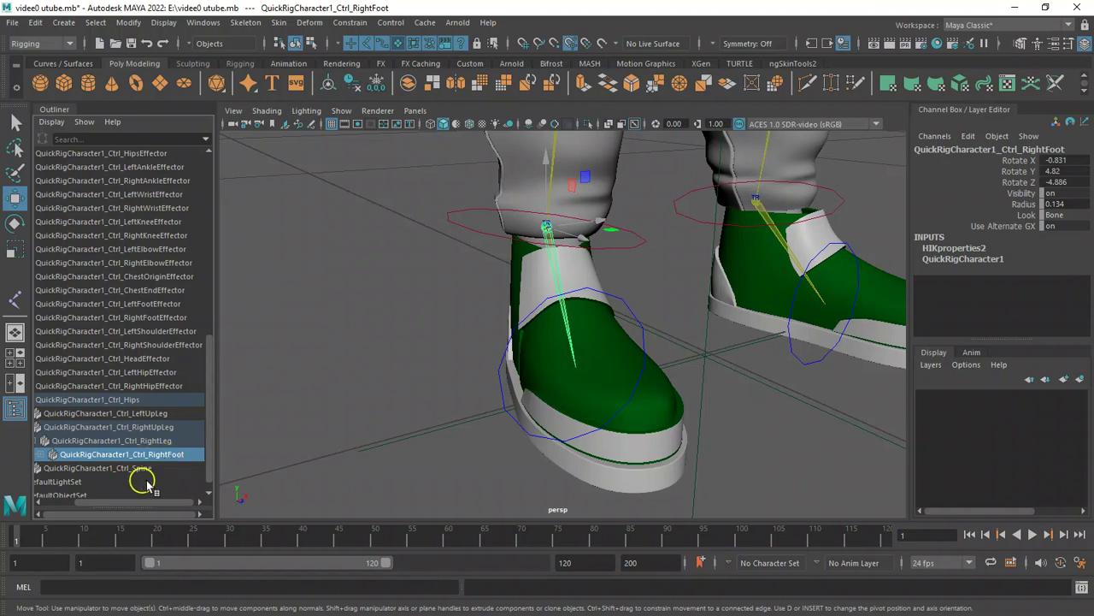
pyautogui.click(39, 456)
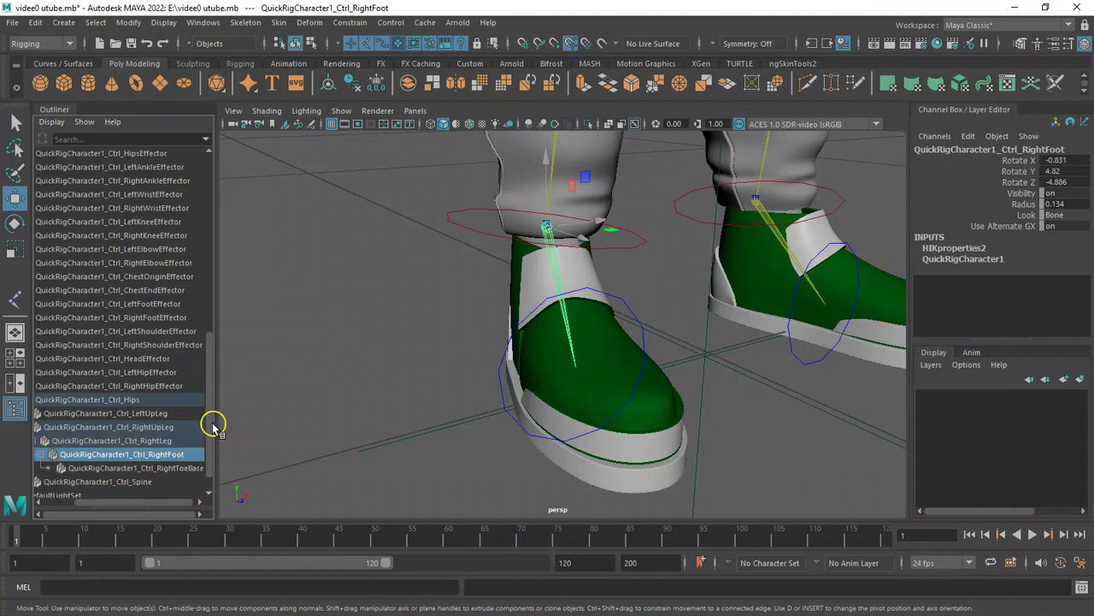
pyautogui.moveTo(211, 420); pyautogui.dragTo(211, 427)
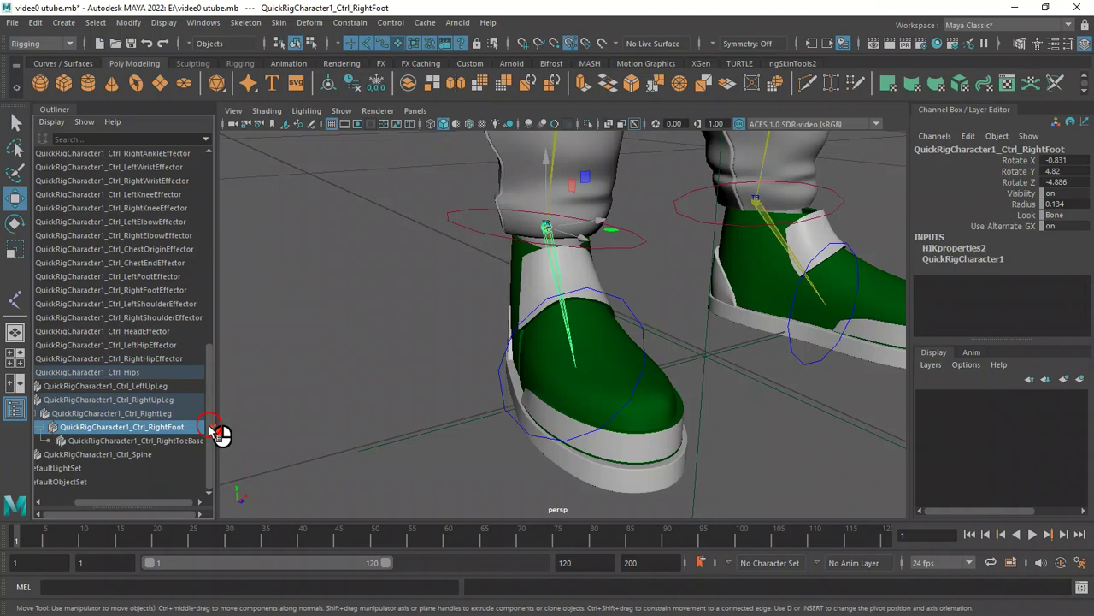
pyautogui.click(73, 442)
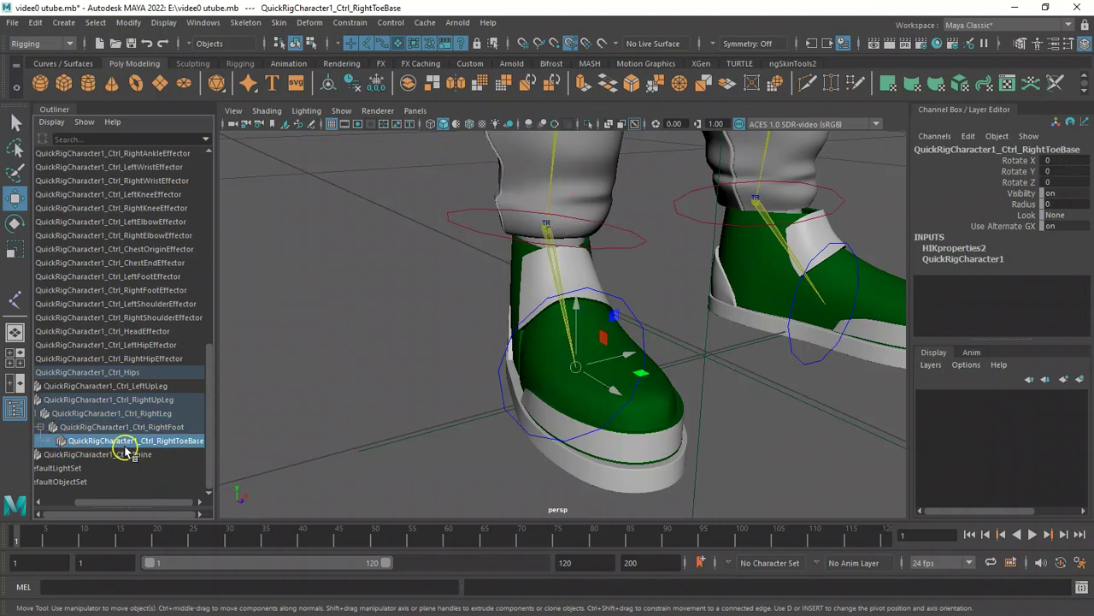
# Clear the selection and orbit around the character's feet to inspect both shoes.
pyautogui.click(400, 420)
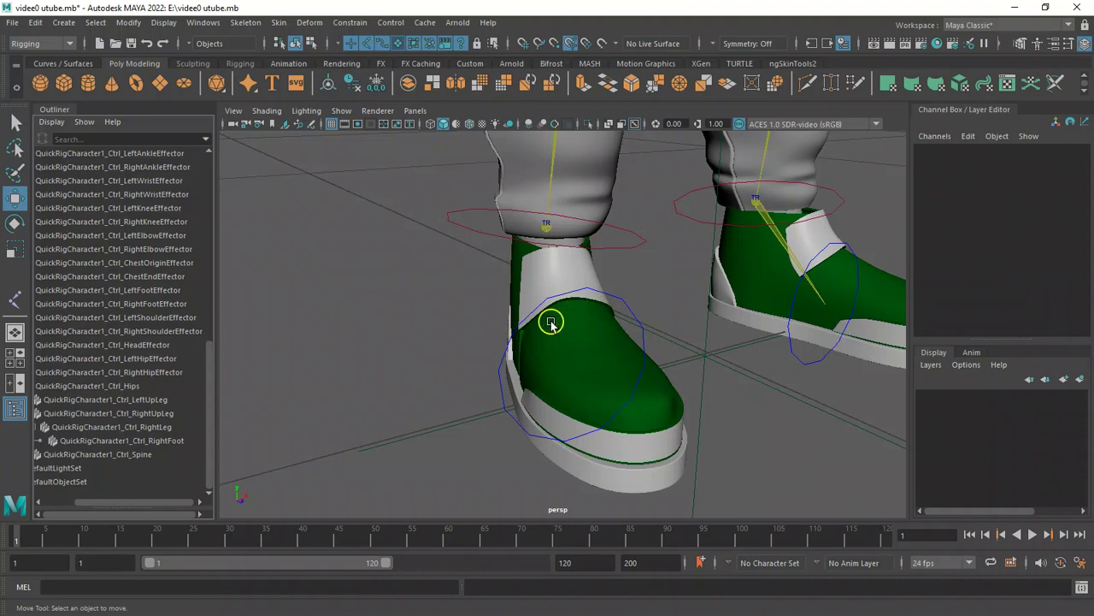
pyautogui.keyDown('alt'); pyautogui.moveTo(487, 334); pyautogui.dragTo(439, 327); pyautogui.keyUp('alt')
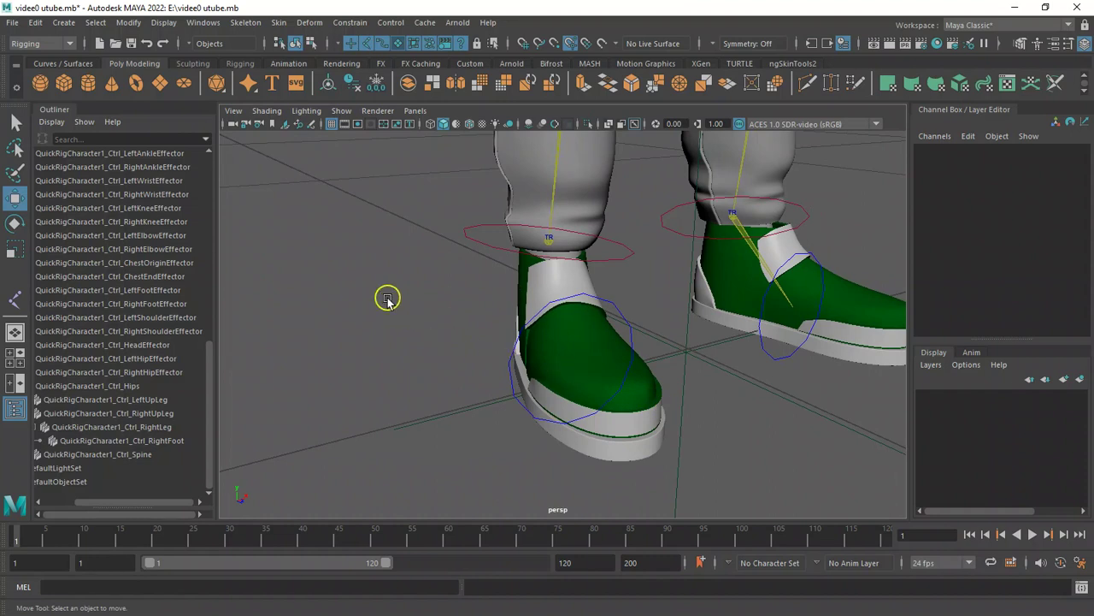
pyautogui.keyDown('alt'); pyautogui.moveTo(384, 296); pyautogui.dragTo(359, 303); pyautogui.keyUp('alt')
pyautogui.keyDown('alt'); pyautogui.moveTo(471, 339); pyautogui.dragTo(563, 408); pyautogui.keyUp('alt')
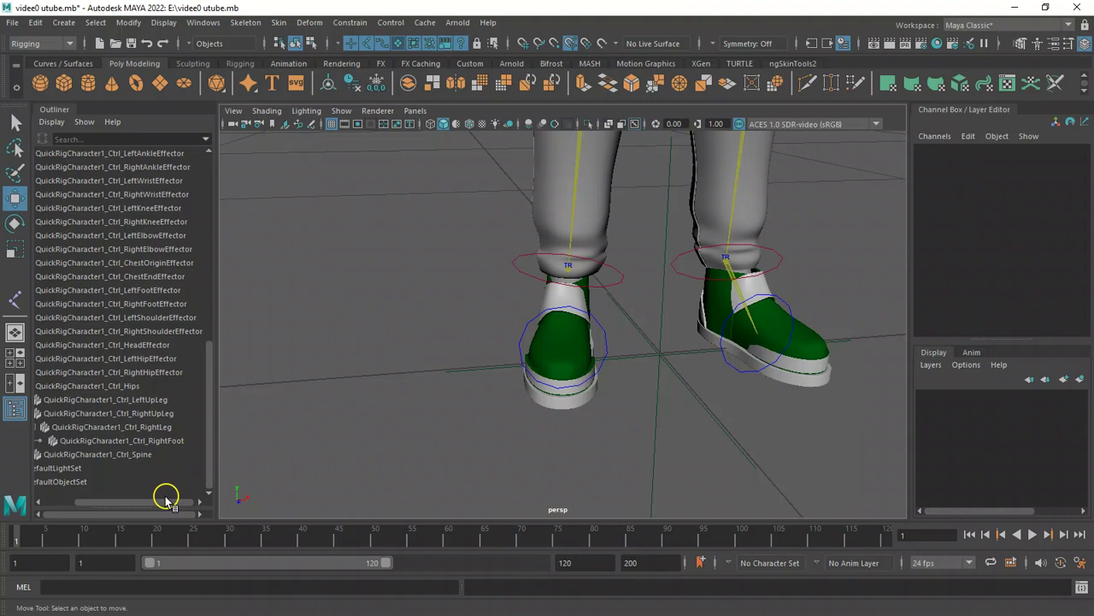
pyautogui.moveTo(166, 500); pyautogui.dragTo(94, 504)
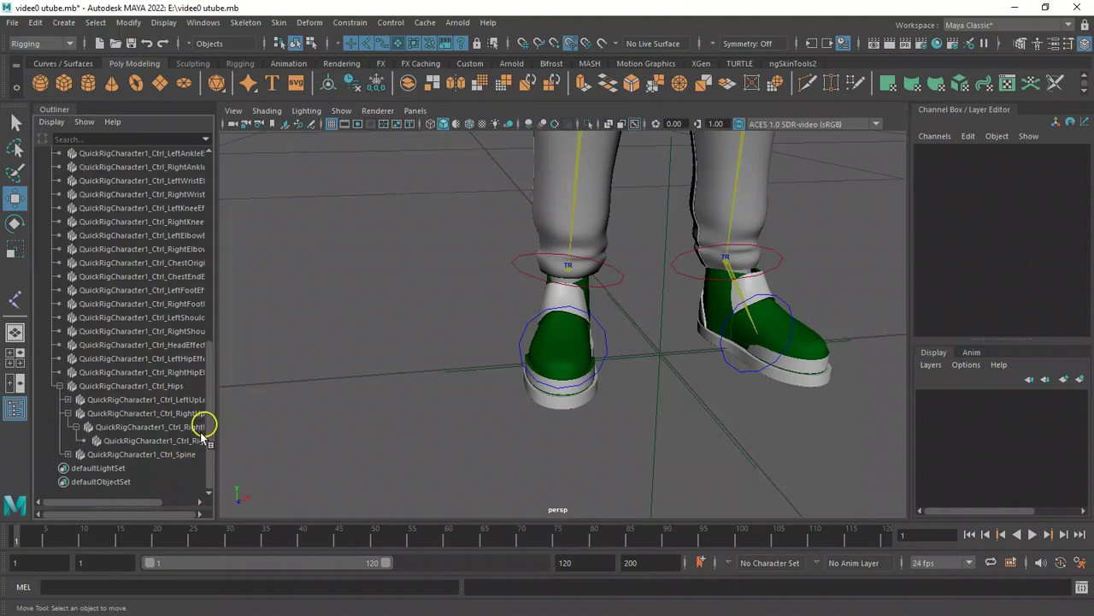
pyautogui.moveTo(208, 444); pyautogui.dragTo(74, 176)
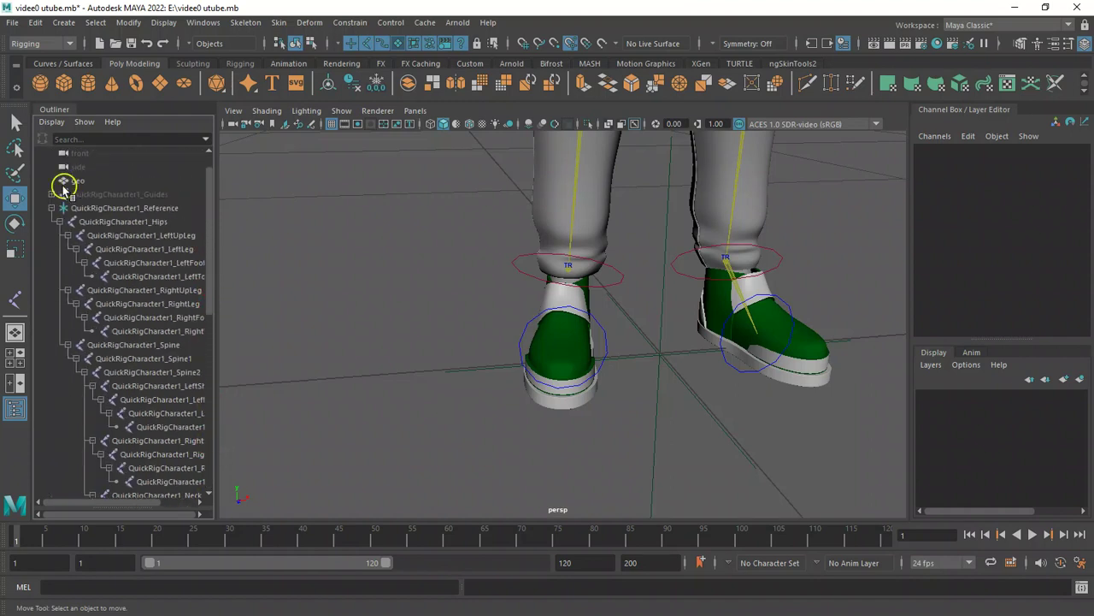
# Expand the QuickRigCharacter1_Ctrl_Reference hierarchy down the left leg and select the left toe base control.
pyautogui.click(53, 209)
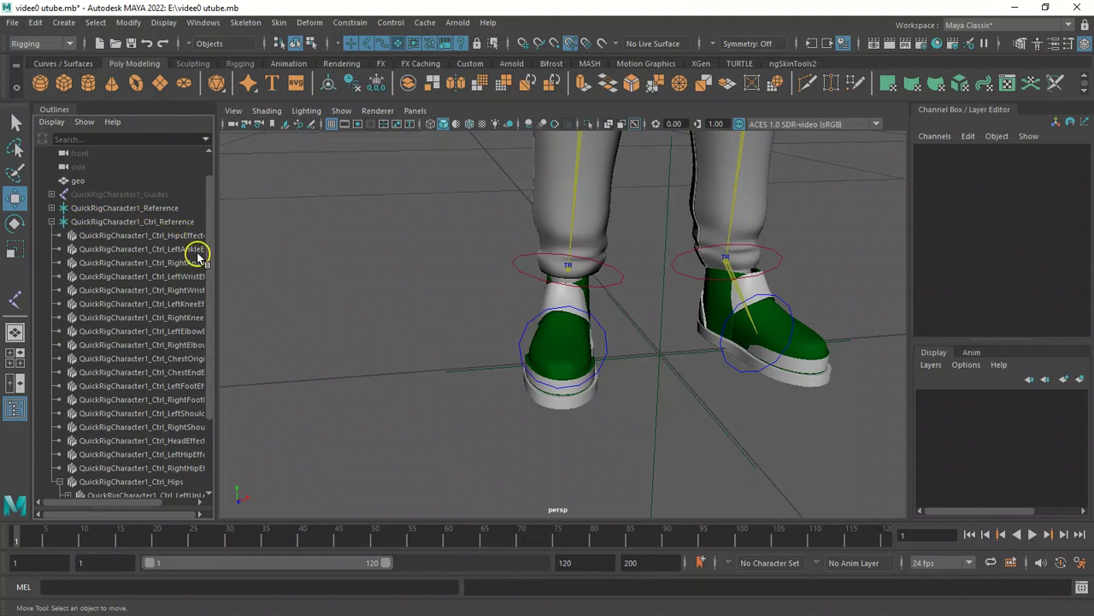
pyautogui.scroll(-3, 209, 237)
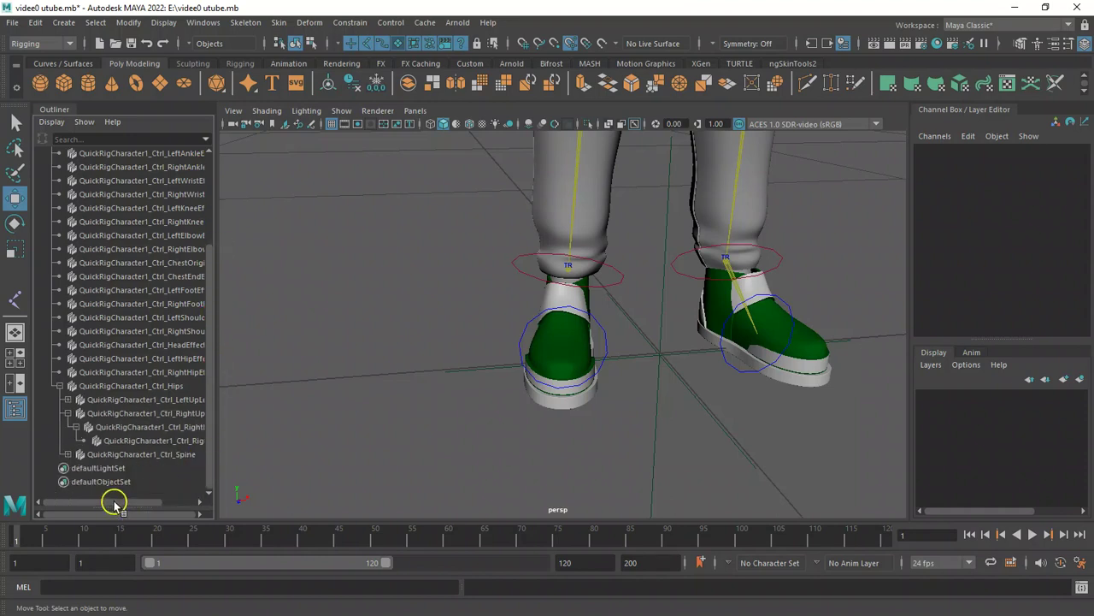
pyautogui.moveTo(115, 504); pyautogui.dragTo(129, 509)
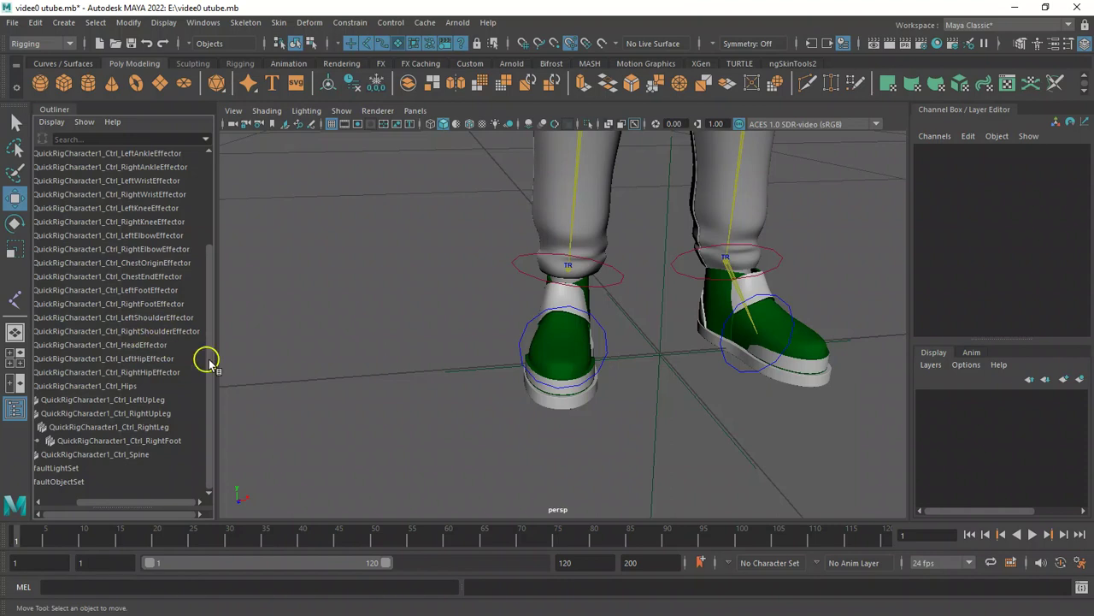
pyautogui.click(217, 419)
pyautogui.moveTo(142, 502); pyautogui.dragTo(107, 501)
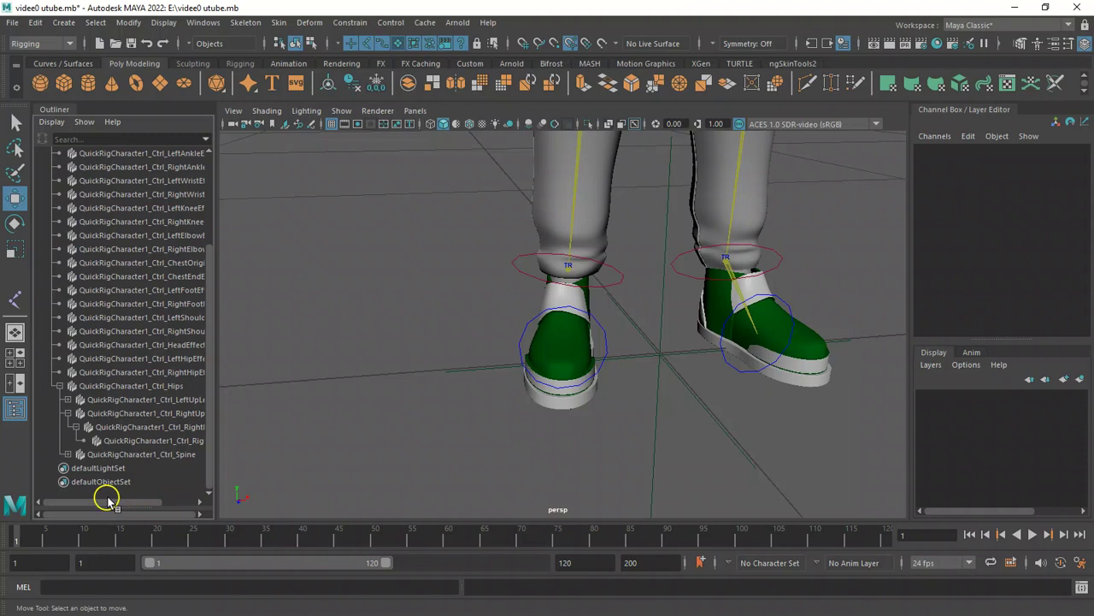
pyautogui.click(68, 400)
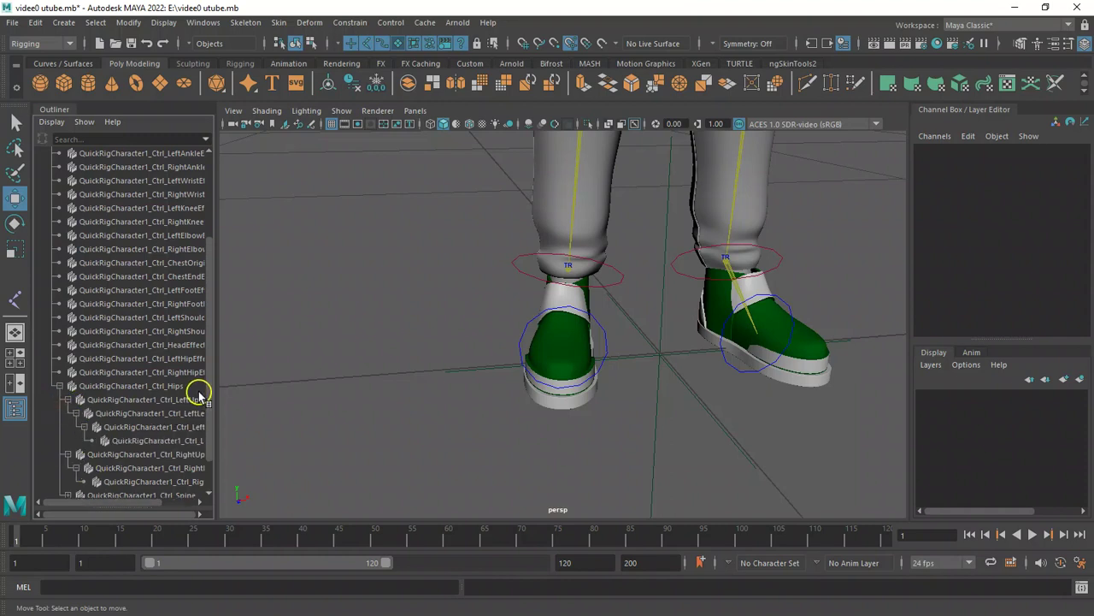
pyautogui.scroll(-3, 211, 402)
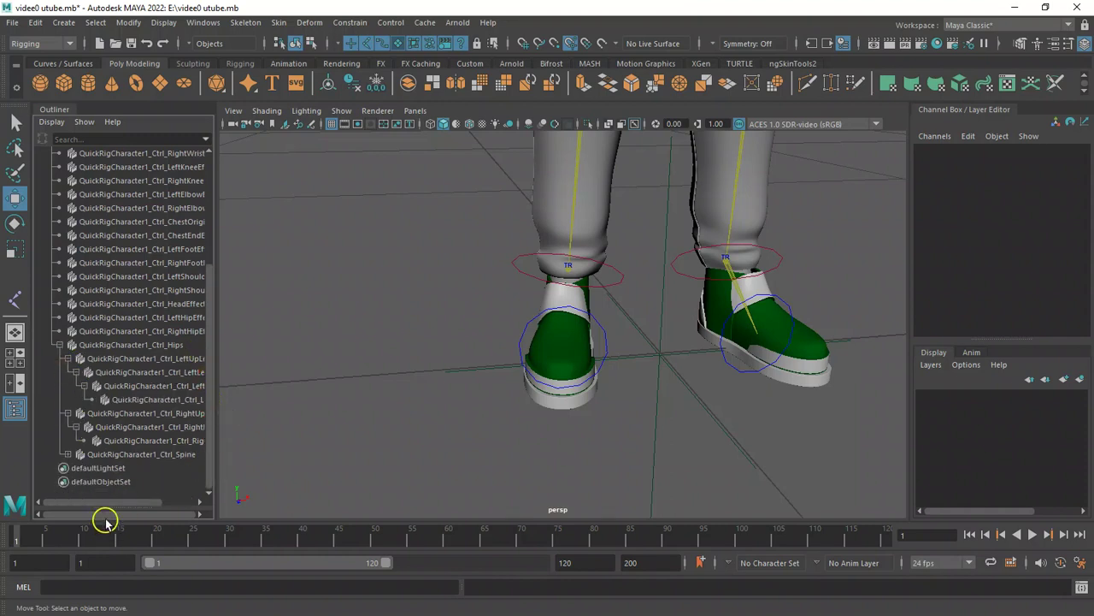
pyautogui.moveTo(104, 506); pyautogui.dragTo(143, 509)
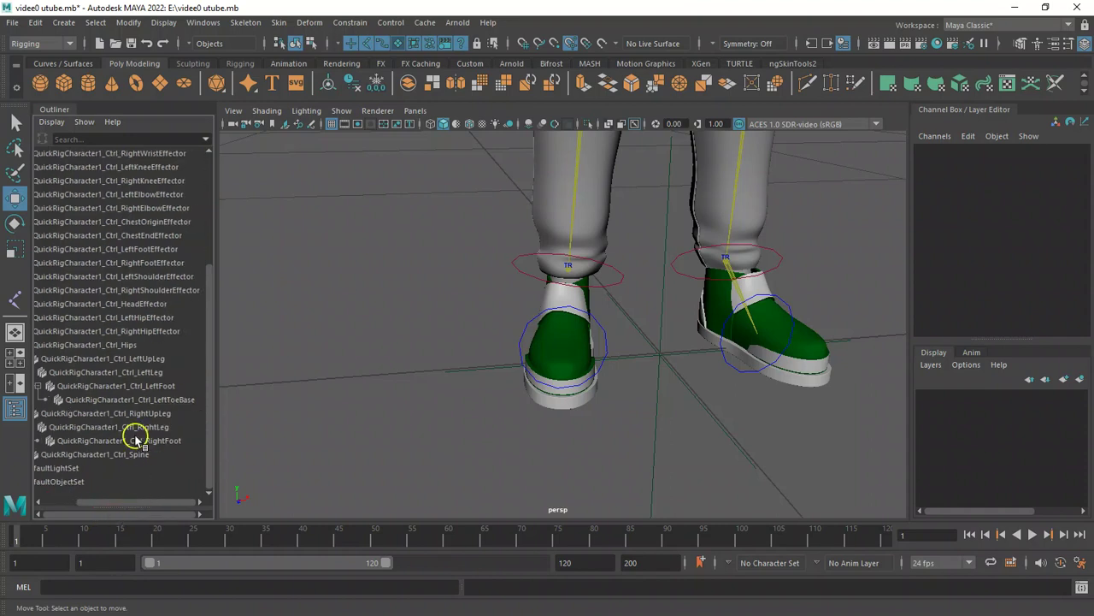
pyautogui.click(91, 399)
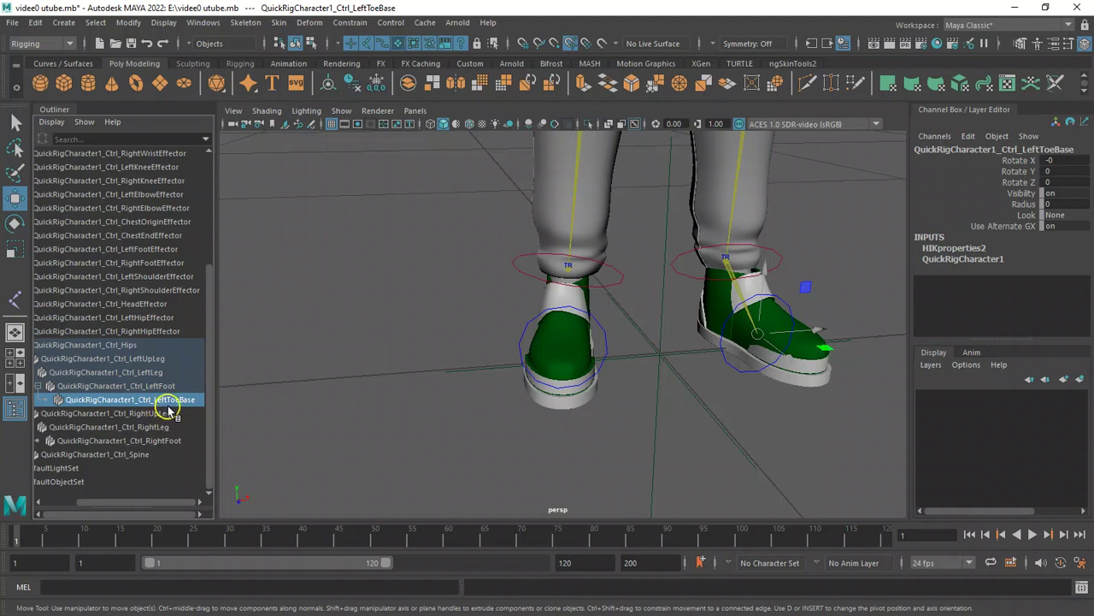
# Clear the selection, zoom out to the full character, and collapse the QuickRigCharacter1_Ctrl_Reference group.
pyautogui.click(594, 390)
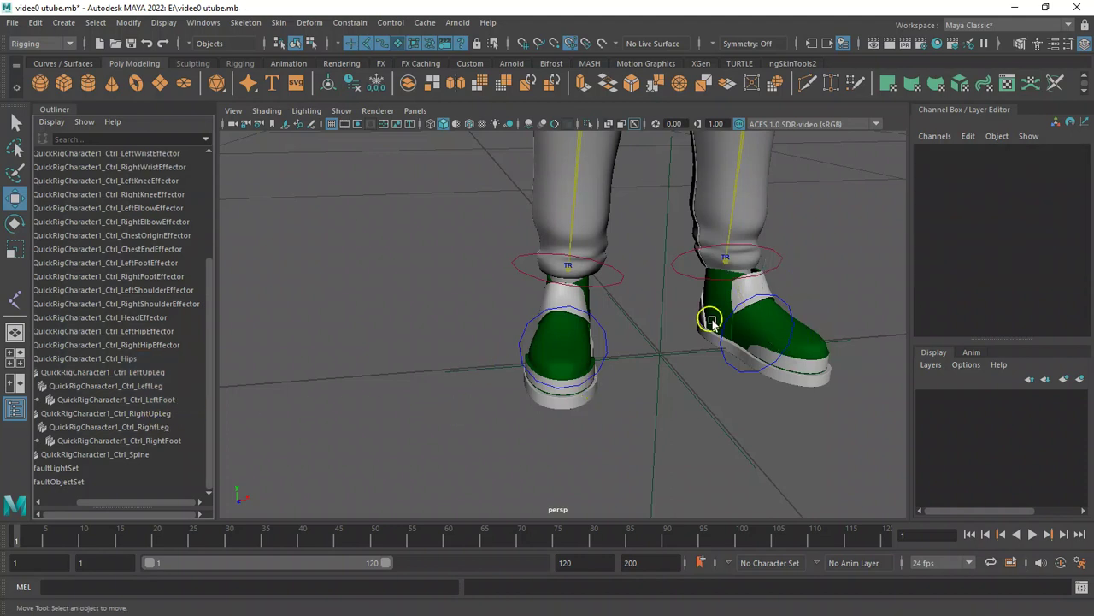
pyautogui.keyDown('alt'); pyautogui.moveTo(344, 378); pyautogui.dragTo(381, 392); pyautogui.keyUp('alt')
pyautogui.keyDown('alt'); pyautogui.moveTo(378, 390); pyautogui.dragTo(351, 391, button='right'); pyautogui.keyUp('alt')
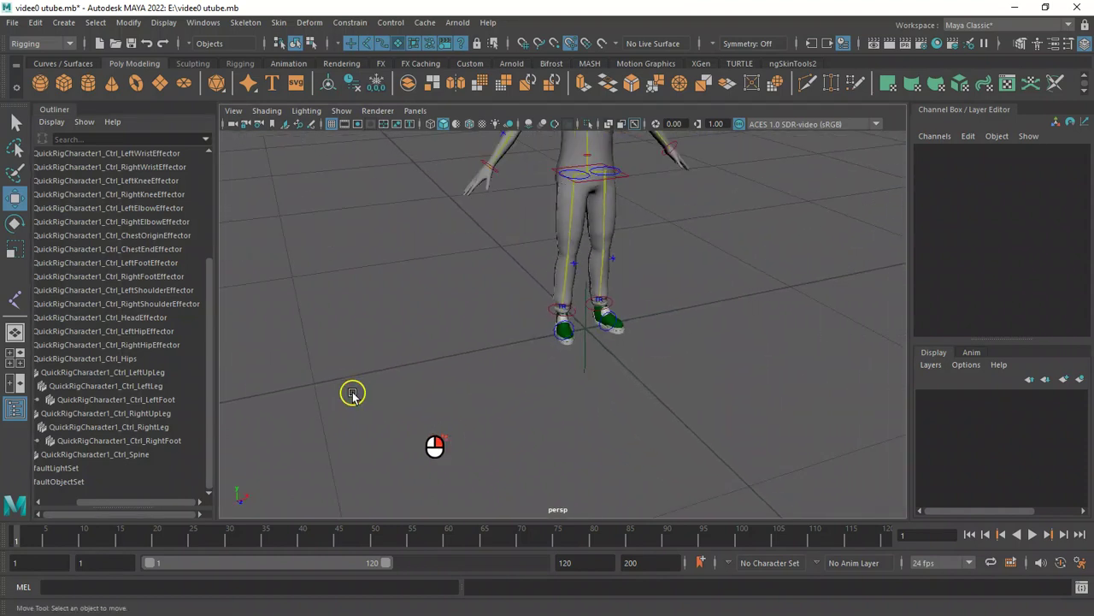
pyautogui.hscroll(-3, 162, 503)
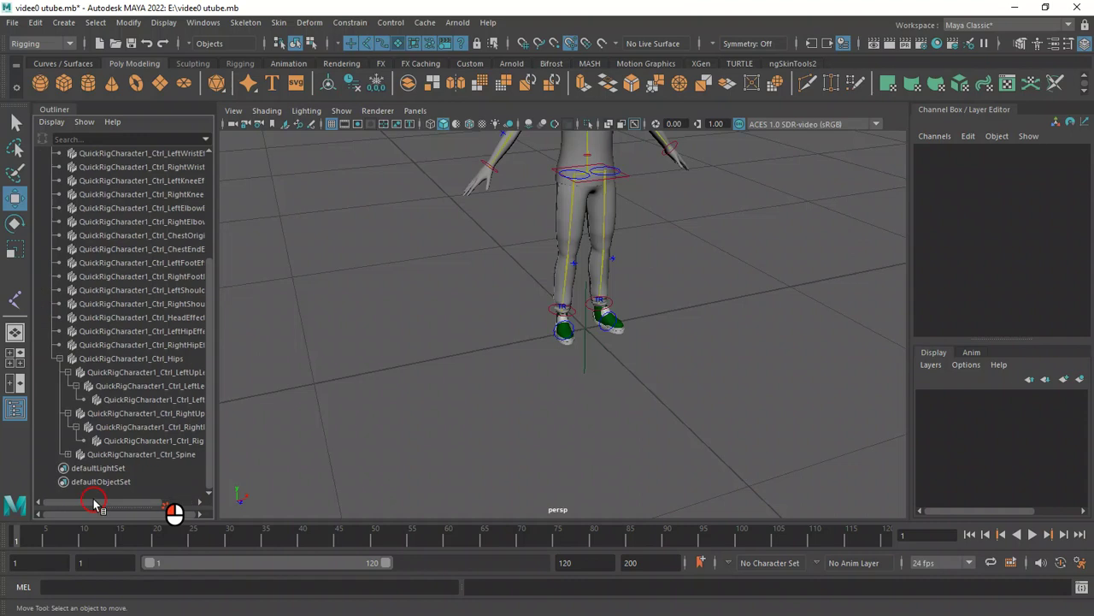
pyautogui.click(213, 417)
pyautogui.moveTo(210, 350); pyautogui.dragTo(212, 265)
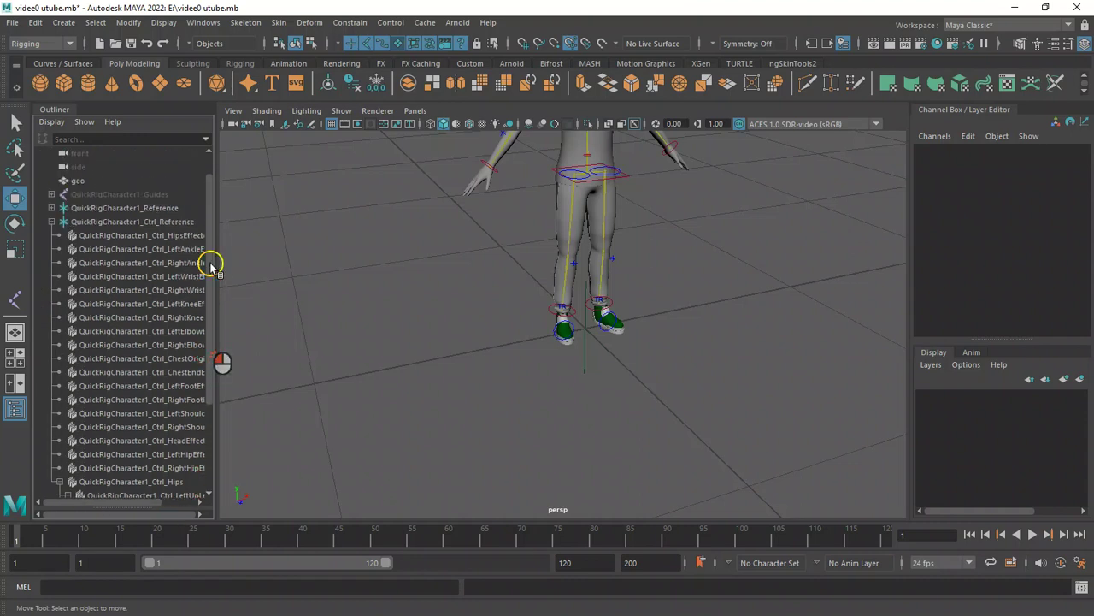
pyautogui.click(51, 222)
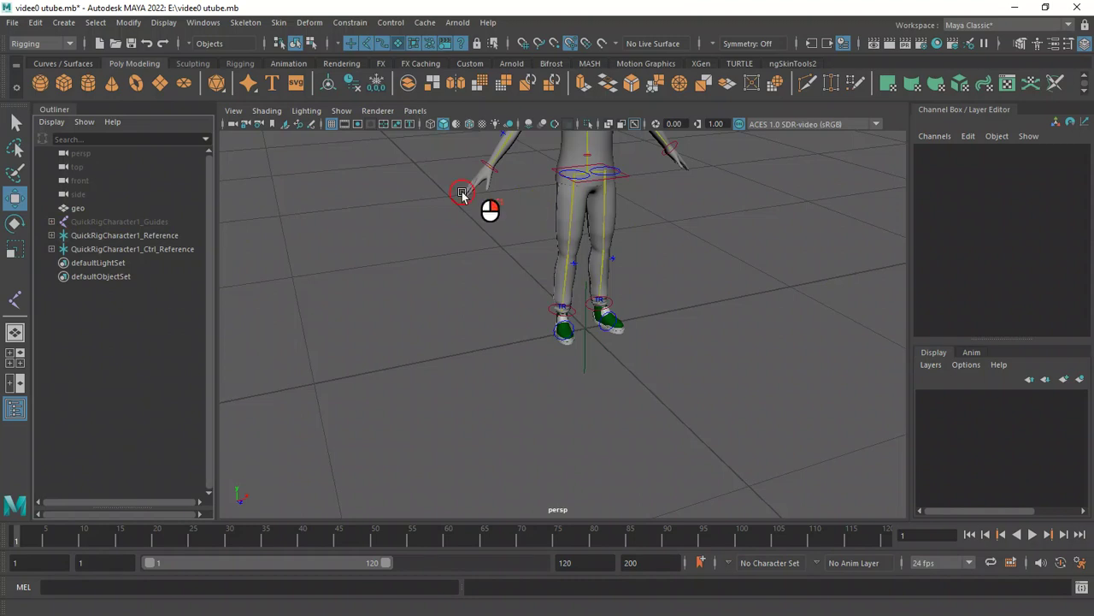
pyautogui.scroll(-5, 503, 199)
# Select the hips effector and then the right ankle effector, orbiting and zooming to inspect the rig.
pyautogui.click(607, 235)
pyautogui.keyDown('alt'); pyautogui.moveTo(405, 188); pyautogui.dragTo(585, 296, button='right'); pyautogui.keyUp('alt')
pyautogui.keyDown('alt'); pyautogui.moveTo(585, 295); pyautogui.dragTo(629, 305); pyautogui.keyUp('alt')
pyautogui.keyDown('alt'); pyautogui.moveTo(629, 305); pyautogui.dragTo(474, 282, button='right'); pyautogui.keyUp('alt')
pyautogui.keyDown('alt'); pyautogui.moveTo(473, 281); pyautogui.dragTo(529, 275); pyautogui.keyUp('alt')
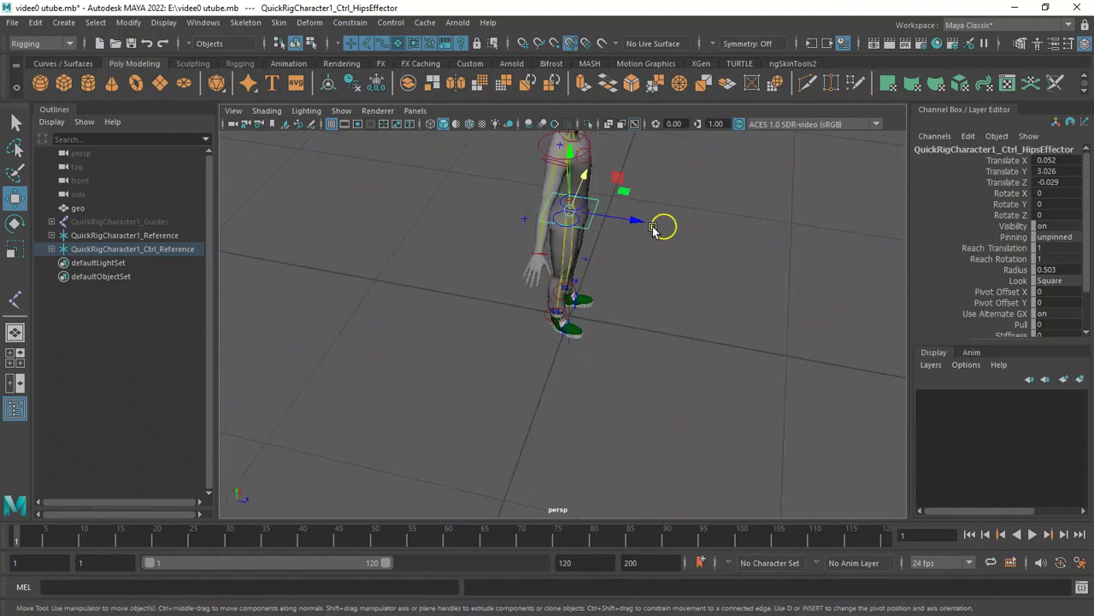
pyautogui.keyDown('alt'); pyautogui.moveTo(417, 272); pyautogui.dragTo(352, 271, button='right'); pyautogui.keyUp('alt')
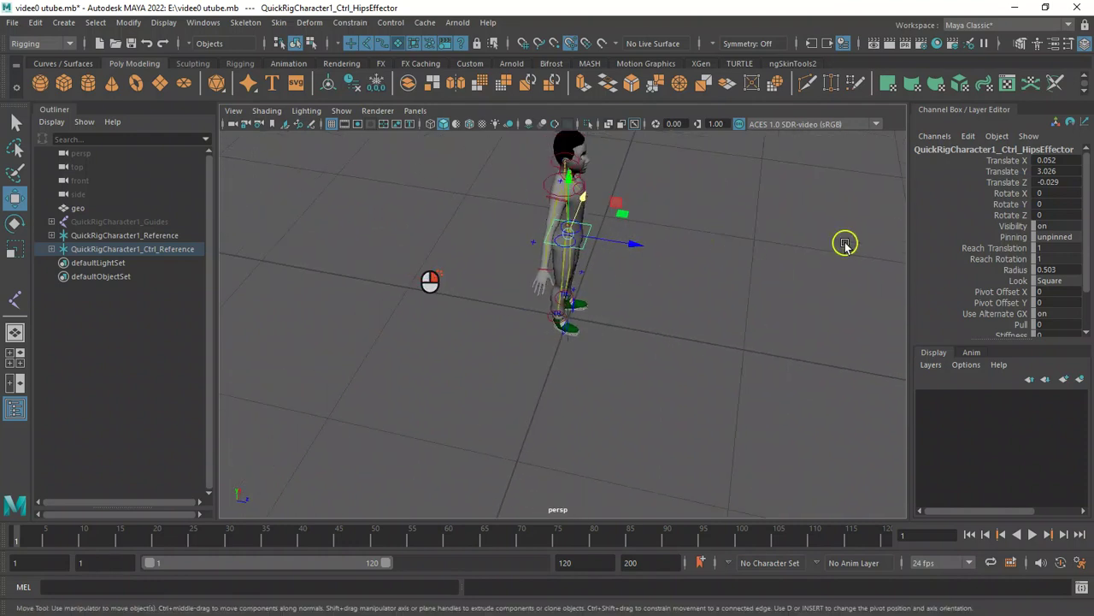
pyautogui.keyDown('alt'); pyautogui.moveTo(747, 272); pyautogui.dragTo(455, 269); pyautogui.keyUp('alt')
pyautogui.keyDown('alt'); pyautogui.moveTo(455, 268); pyautogui.dragTo(623, 333, button='right'); pyautogui.keyUp('alt')
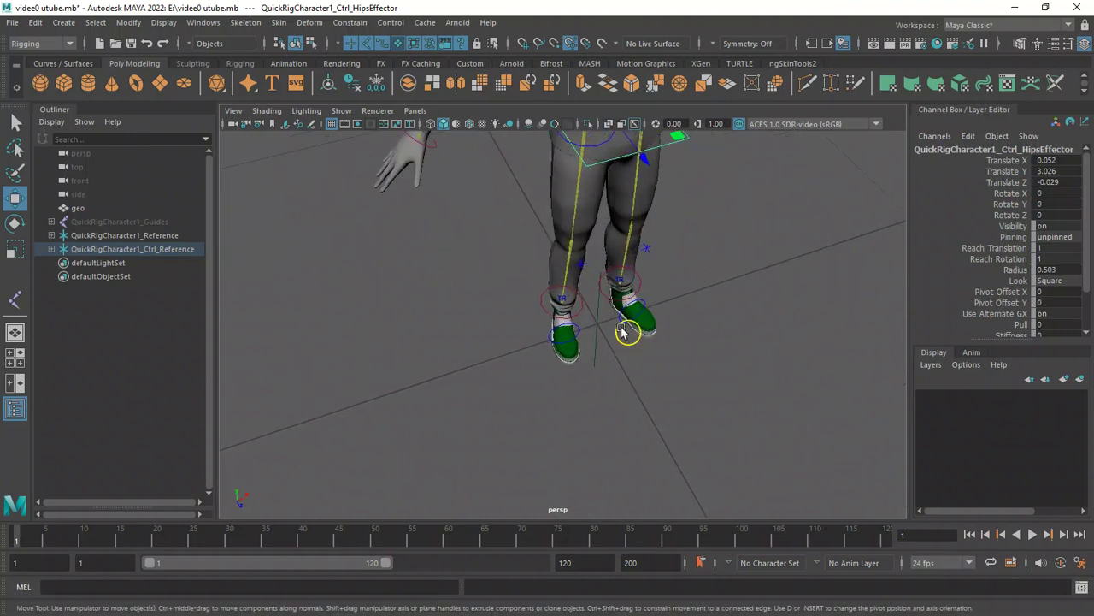
pyautogui.click(578, 313)
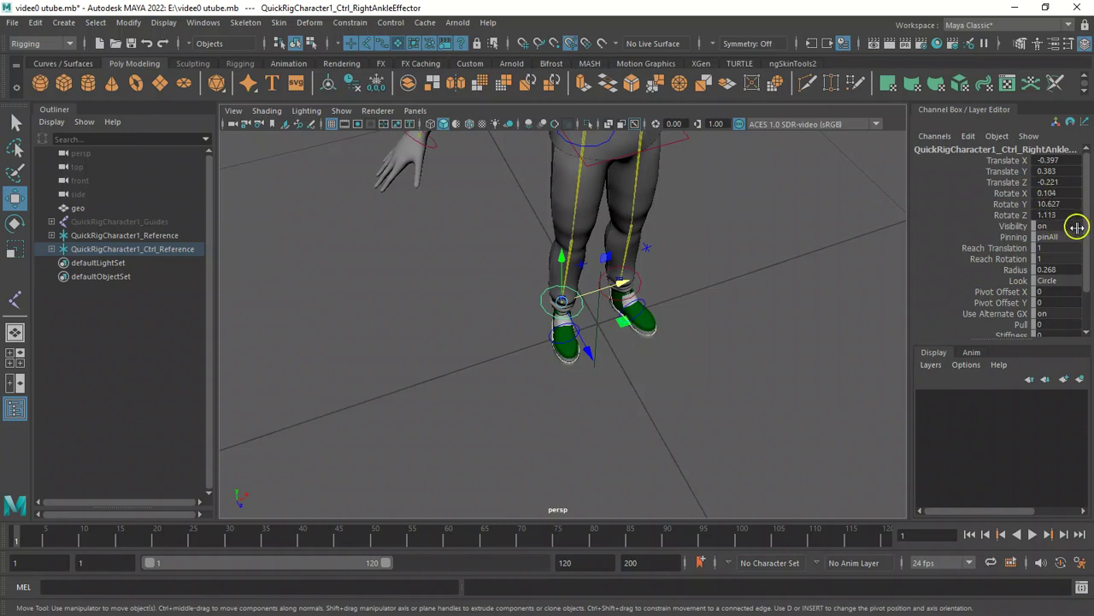
pyautogui.keyDown('alt'); pyautogui.moveTo(613, 296); pyautogui.dragTo(522, 324, button='right'); pyautogui.keyUp('alt')
pyautogui.keyDown('alt'); pyautogui.moveTo(522, 324); pyautogui.dragTo(472, 296); pyautogui.keyUp('alt')
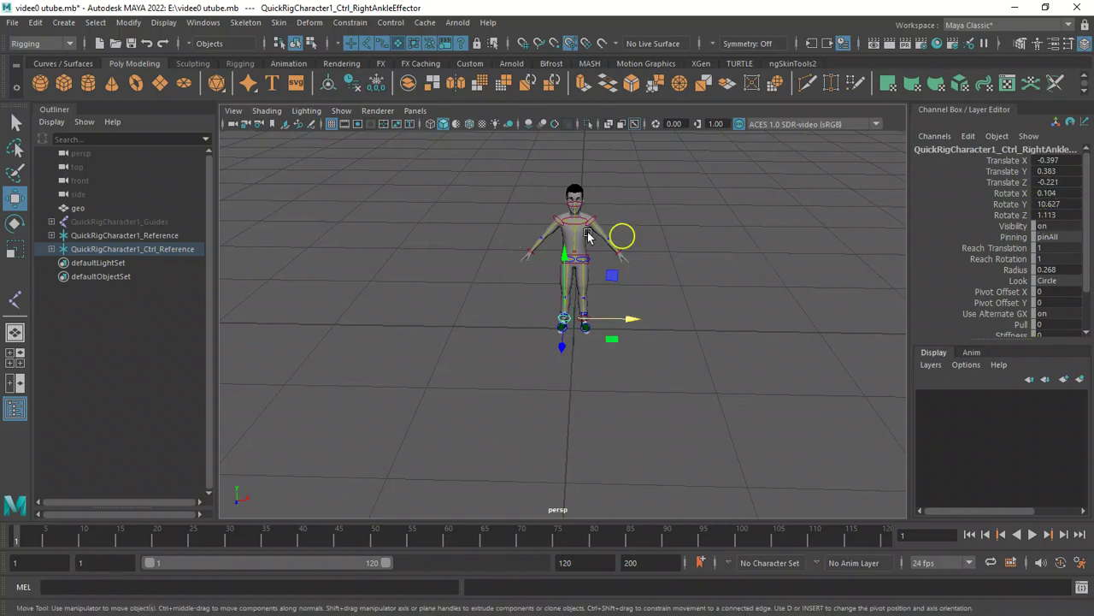
pyautogui.keyDown('alt'); pyautogui.moveTo(448, 297); pyautogui.dragTo(483, 296); pyautogui.keyUp('alt')
pyautogui.keyDown('alt'); pyautogui.moveTo(484, 296); pyautogui.dragTo(467, 296); pyautogui.keyUp('alt')
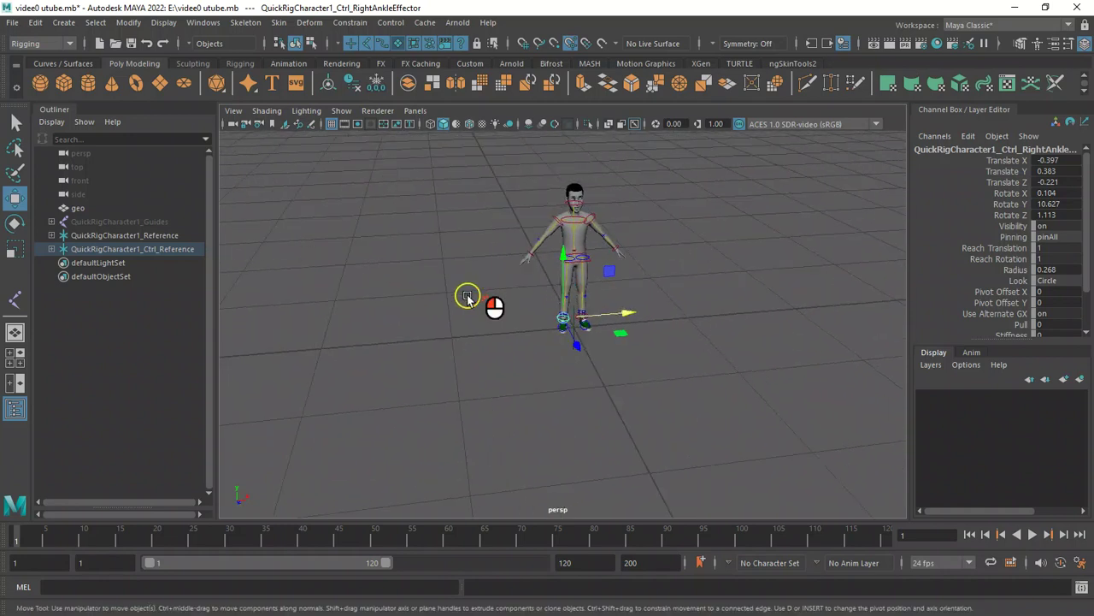
# Select all rig controls and freeze only their rotations, resetting the Freeze Transformations options with lock normals set to Never.
pyautogui.moveTo(454, 153); pyautogui.dragTo(752, 397)
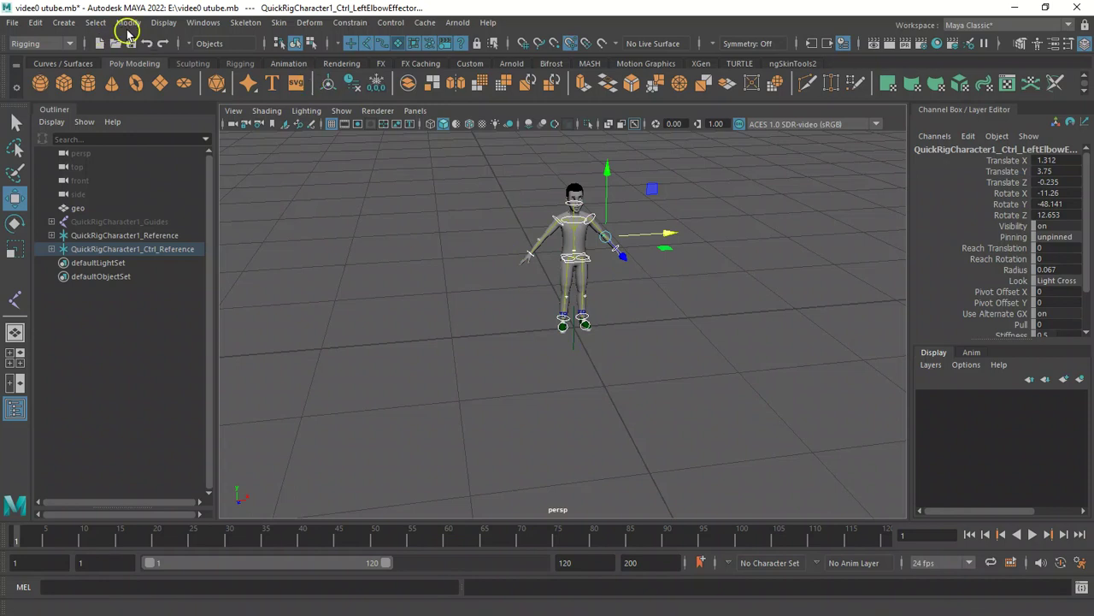
pyautogui.click(128, 22)
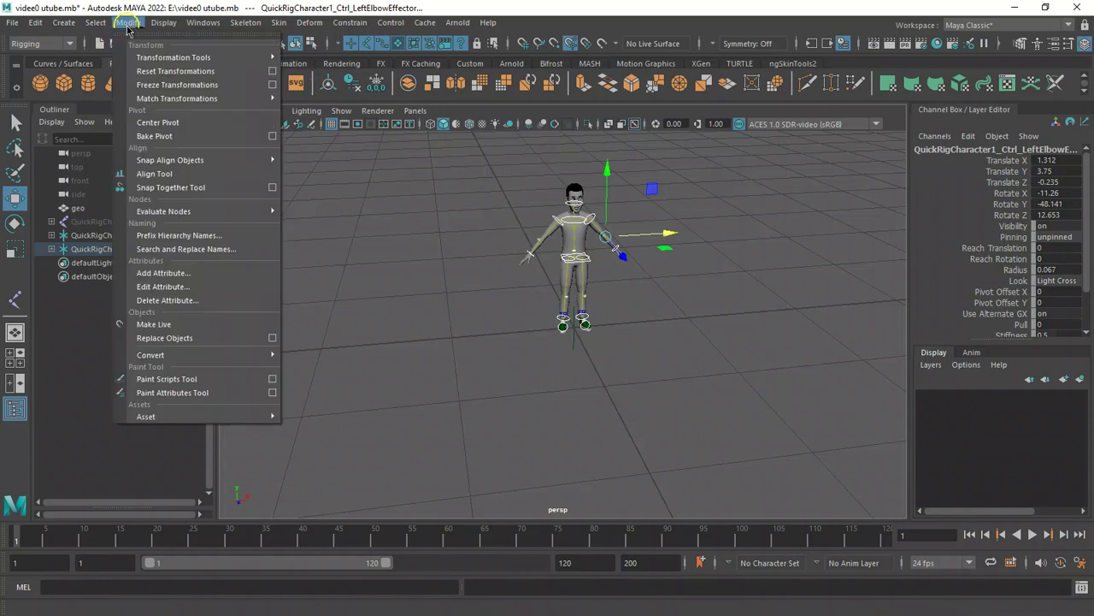
pyautogui.click(273, 85)
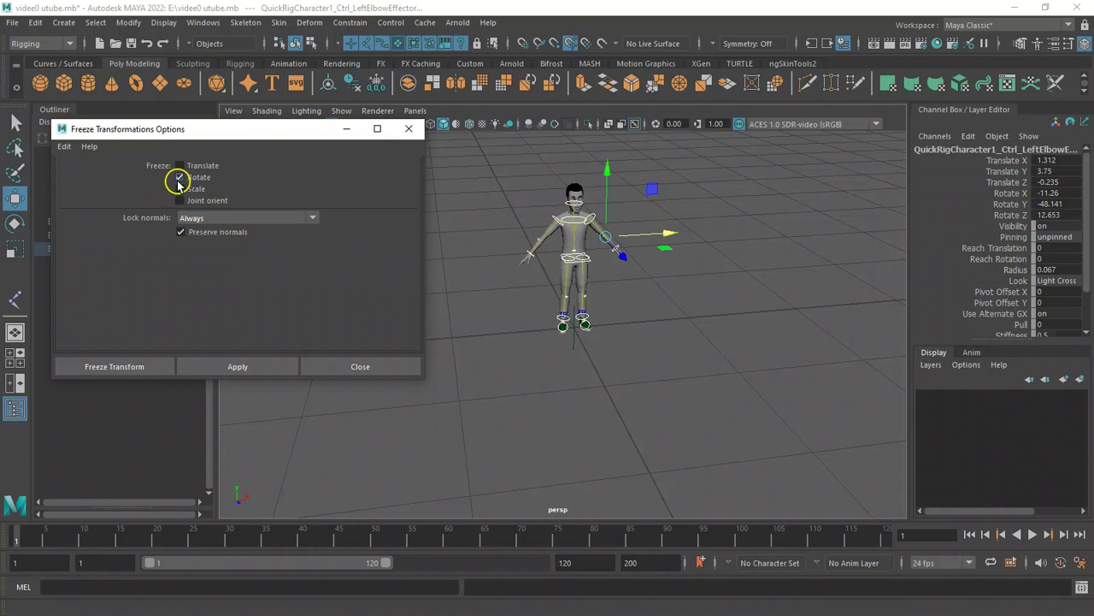
pyautogui.click(65, 146)
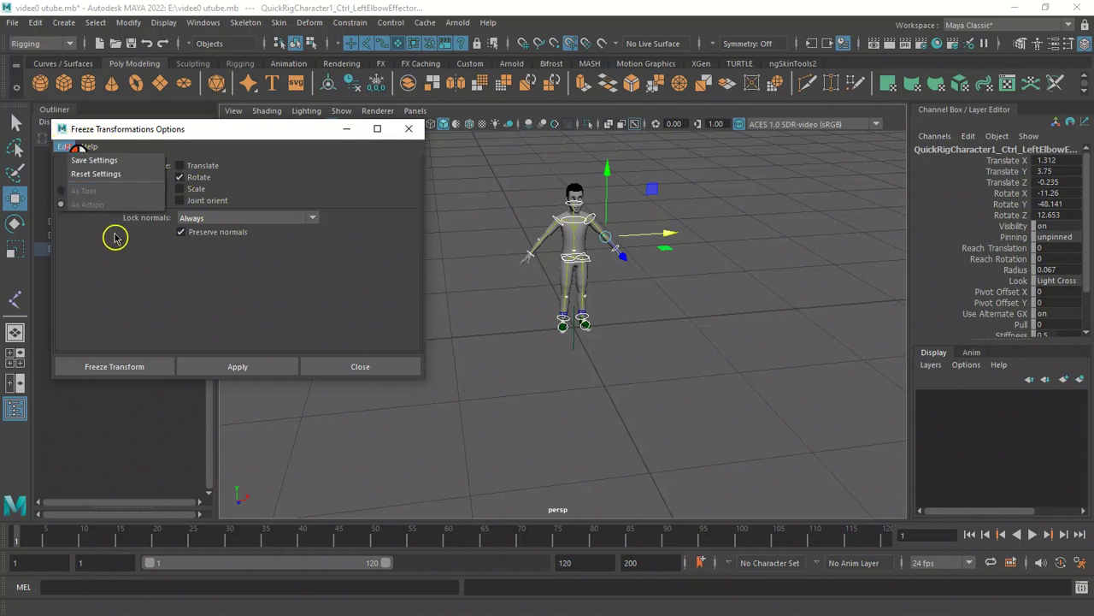
pyautogui.click(109, 176)
pyautogui.click(171, 201)
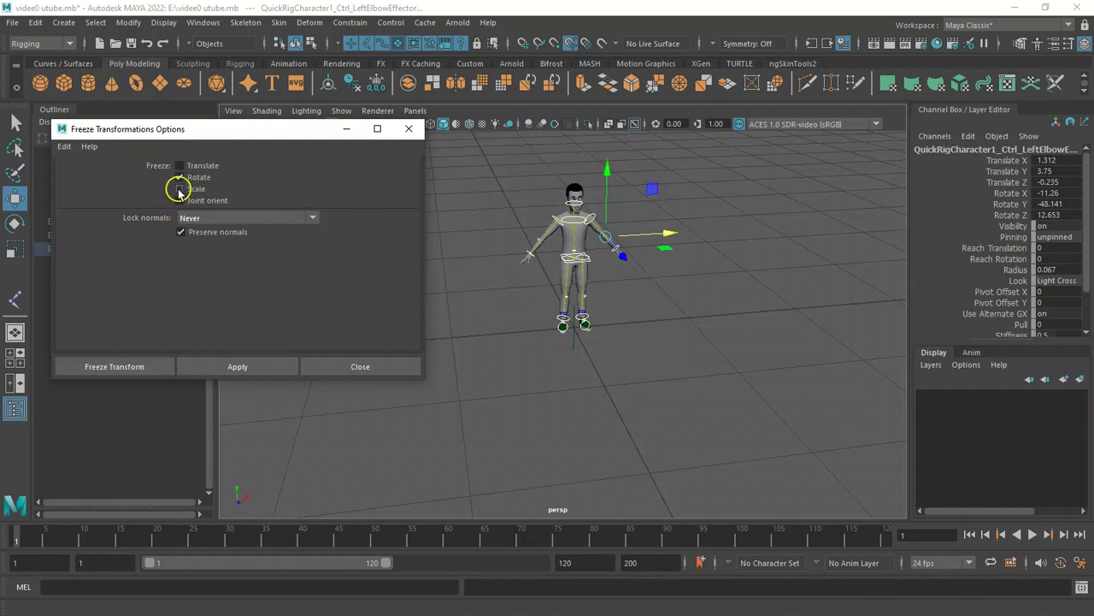
pyautogui.click(141, 367)
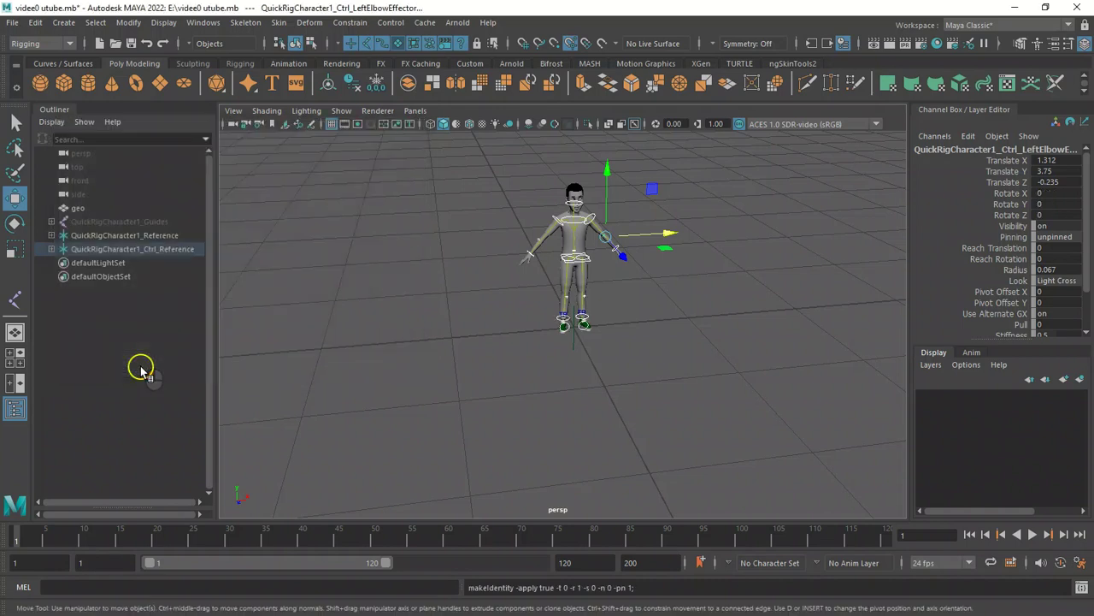
# Clear the selection, zoom in on the feet and select each ankle and foot effector in turn.
pyautogui.keyDown('alt'); pyautogui.moveTo(310, 375); pyautogui.dragTo(581, 513, button='right'); pyautogui.keyUp('alt')
pyautogui.click(721, 378)
pyautogui.keyDown('alt'); pyautogui.moveTo(618, 312); pyautogui.dragTo(765, 432, button='right'); pyautogui.keyUp('alt')
pyautogui.moveTo(721, 410)
pyautogui.keyDown('alt'); pyautogui.mouseDown()
pyautogui.moveTo(663, 412)
pyautogui.moveTo(713, 411)
pyautogui.mouseUp(); pyautogui.keyUp('alt')
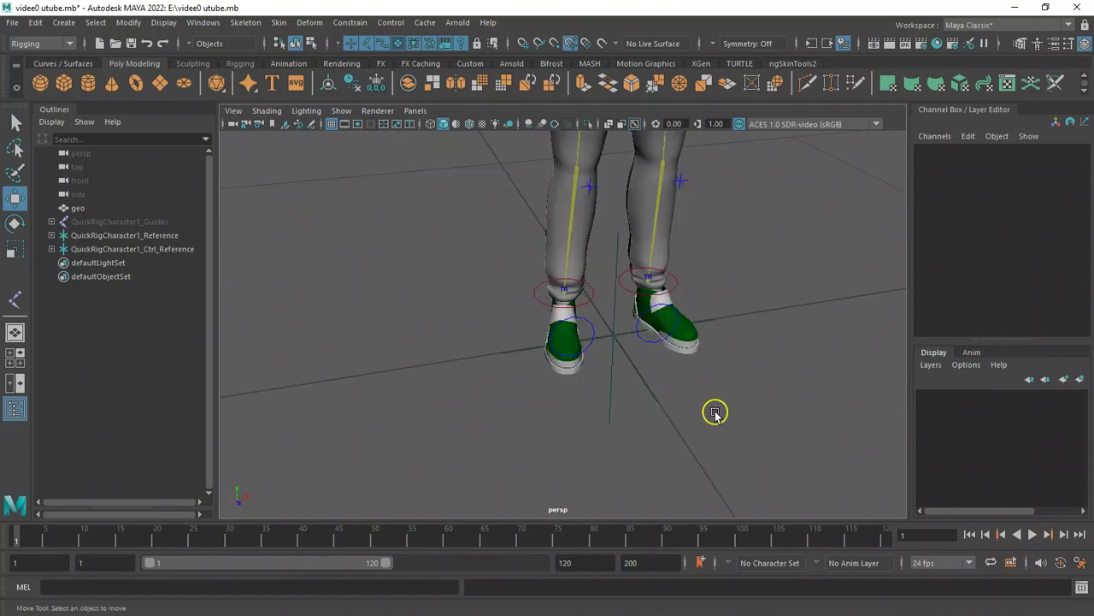
pyautogui.click(551, 304)
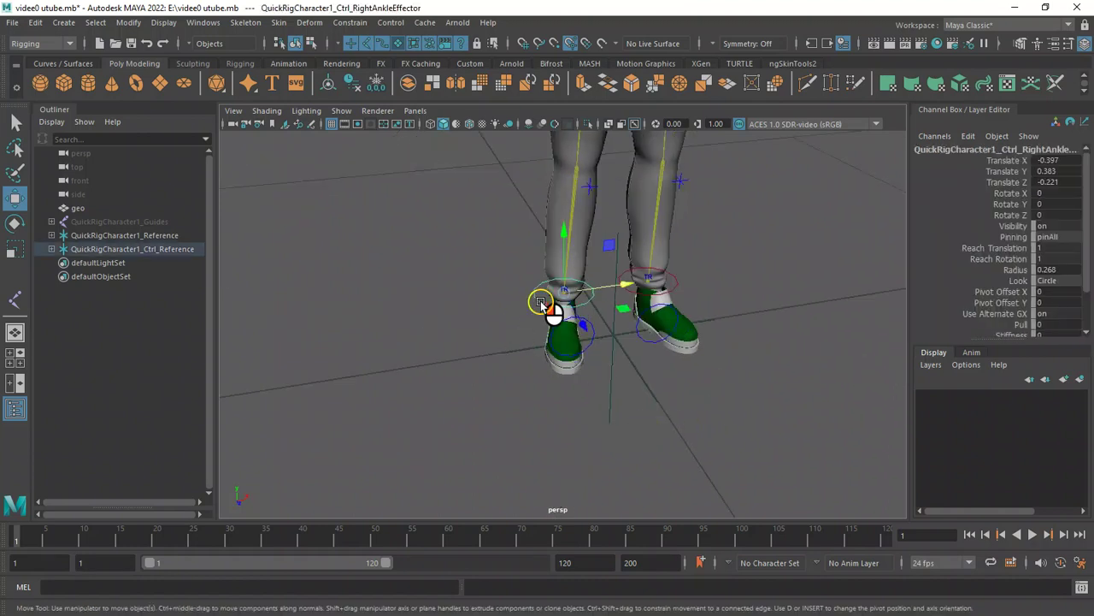
pyautogui.click(674, 286)
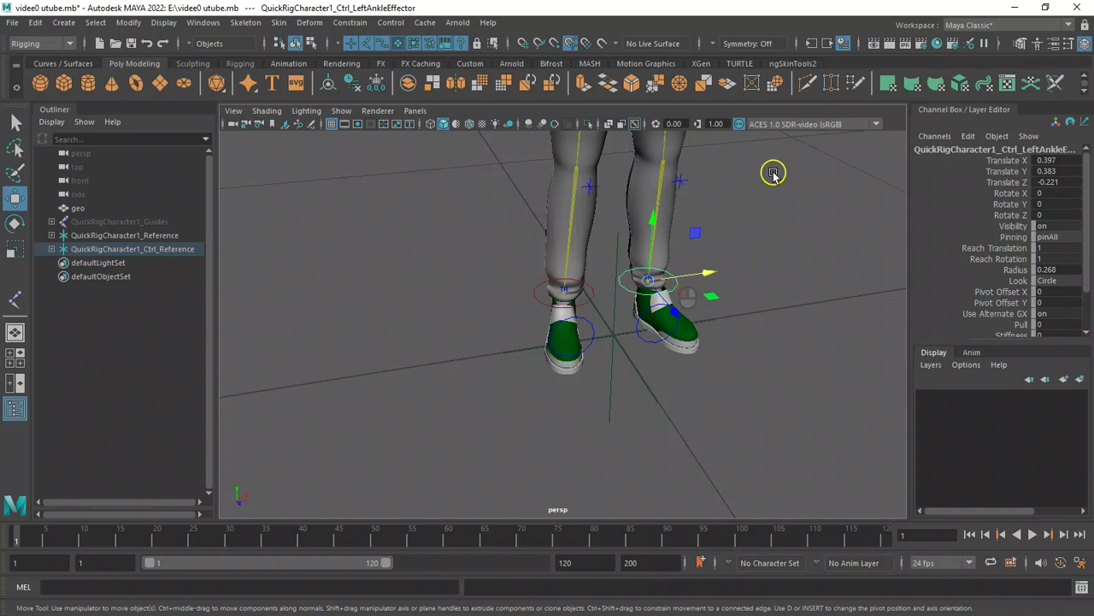
pyautogui.click(652, 338)
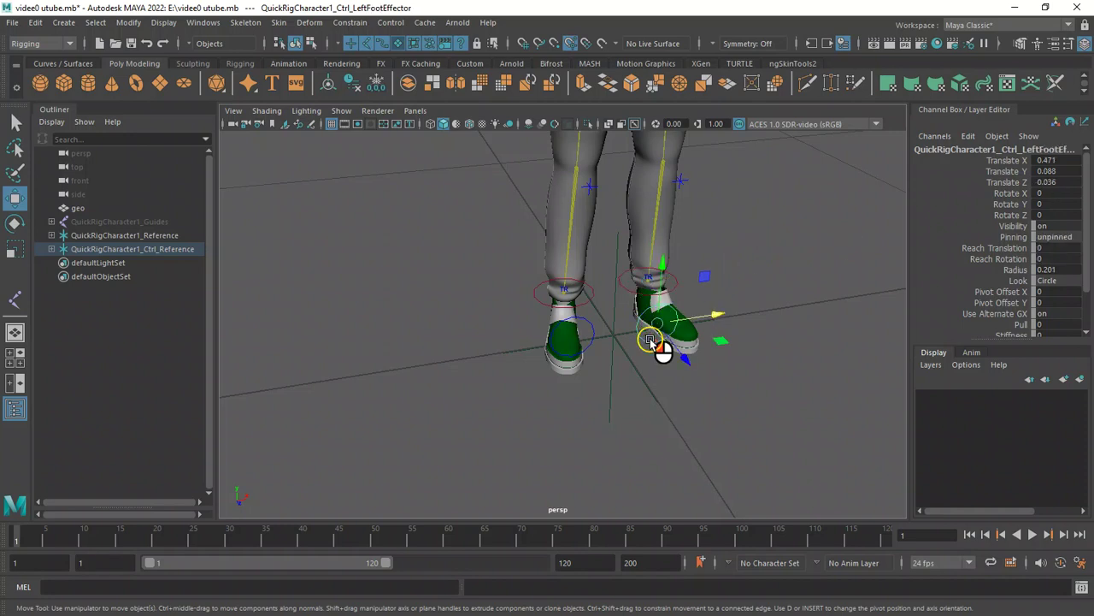
pyautogui.click(594, 342)
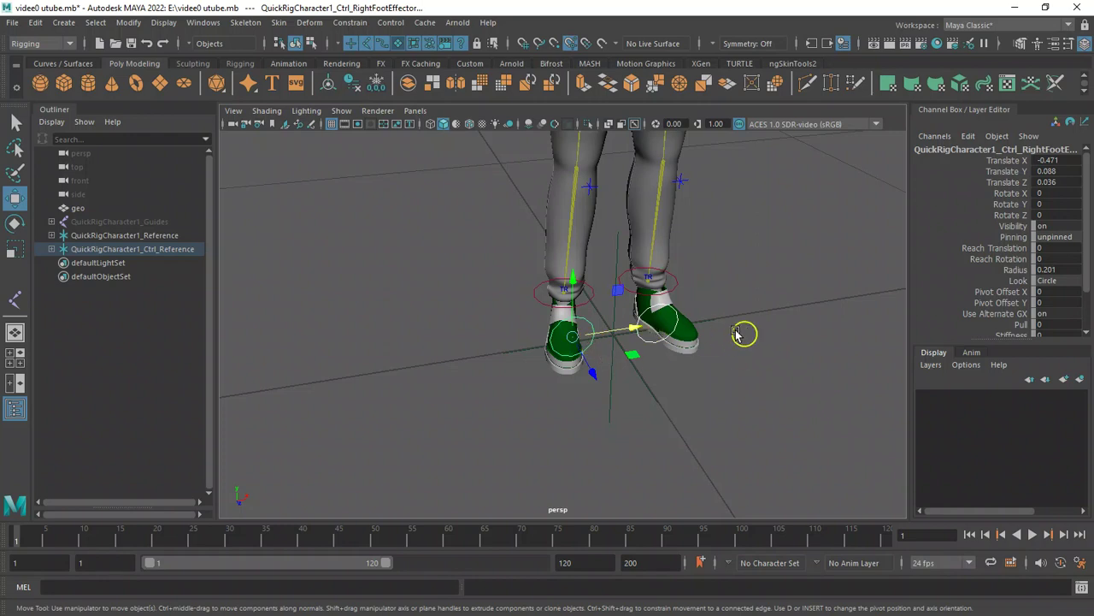
pyautogui.moveTo(376, 316)
pyautogui.keyDown('alt'); pyautogui.mouseDown()
pyautogui.moveTo(518, 313)
pyautogui.moveTo(415, 325)
pyautogui.moveTo(162, 302)
pyautogui.moveTo(310, 335)
pyautogui.moveTo(369, 320)
pyautogui.mouseUp(); pyautogui.keyUp('alt')
pyautogui.keyDown('alt'); pyautogui.moveTo(368, 322); pyautogui.dragTo(613, 424, button='right'); pyautogui.keyUp('alt')
pyautogui.keyDown('alt'); pyautogui.moveTo(613, 423); pyautogui.dragTo(505, 399); pyautogui.keyUp('alt')
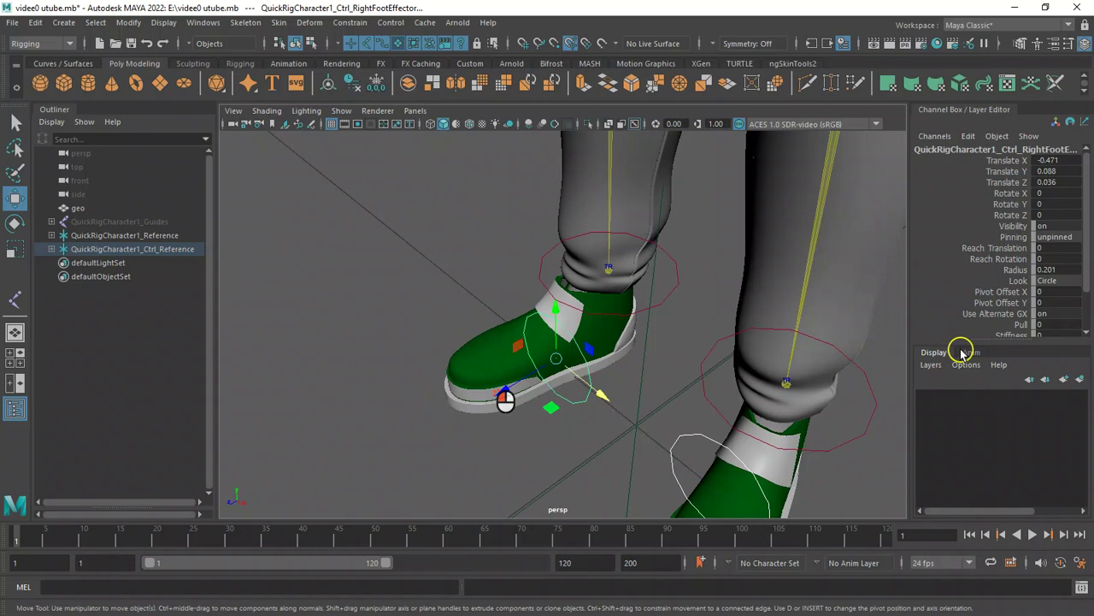
# Try the Square look on the right foot effector before switching it back to Circle.
pyautogui.click(1061, 281)
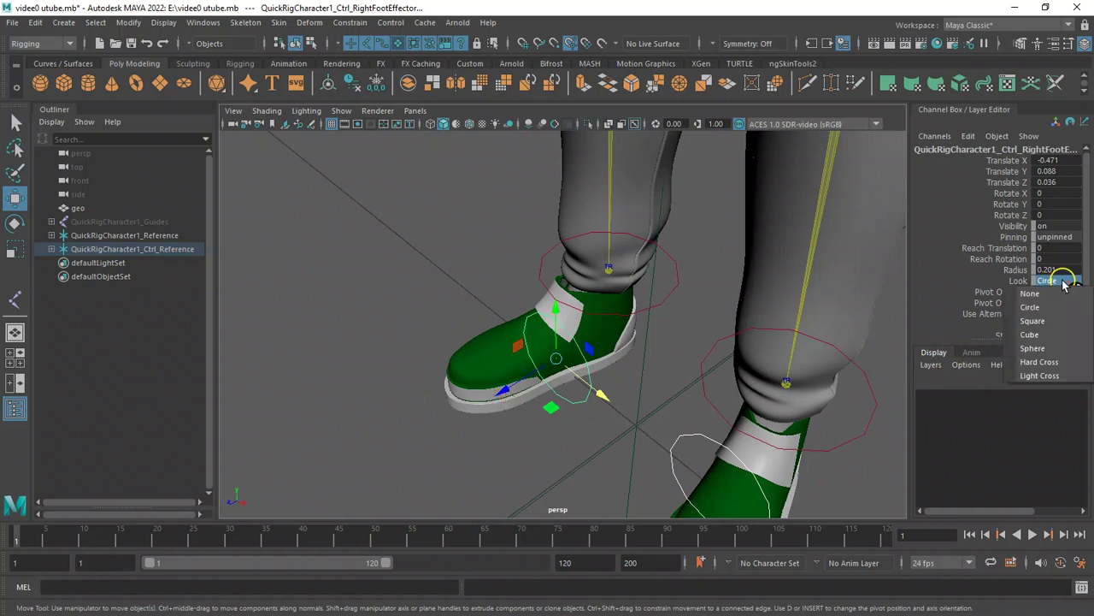
pyautogui.click(1057, 323)
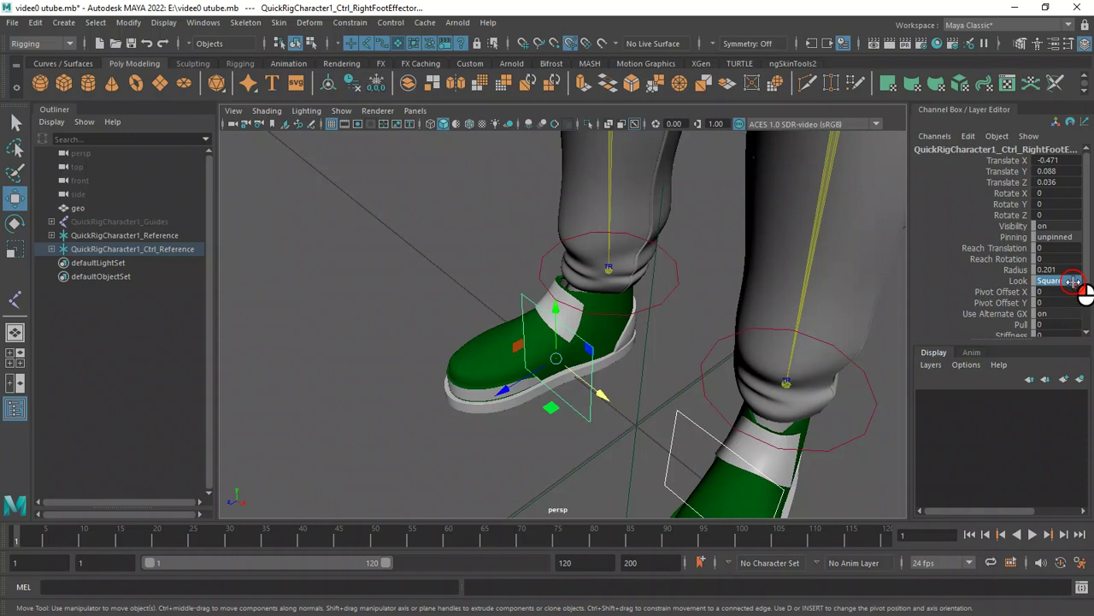
pyautogui.click(1067, 280)
pyautogui.click(1057, 308)
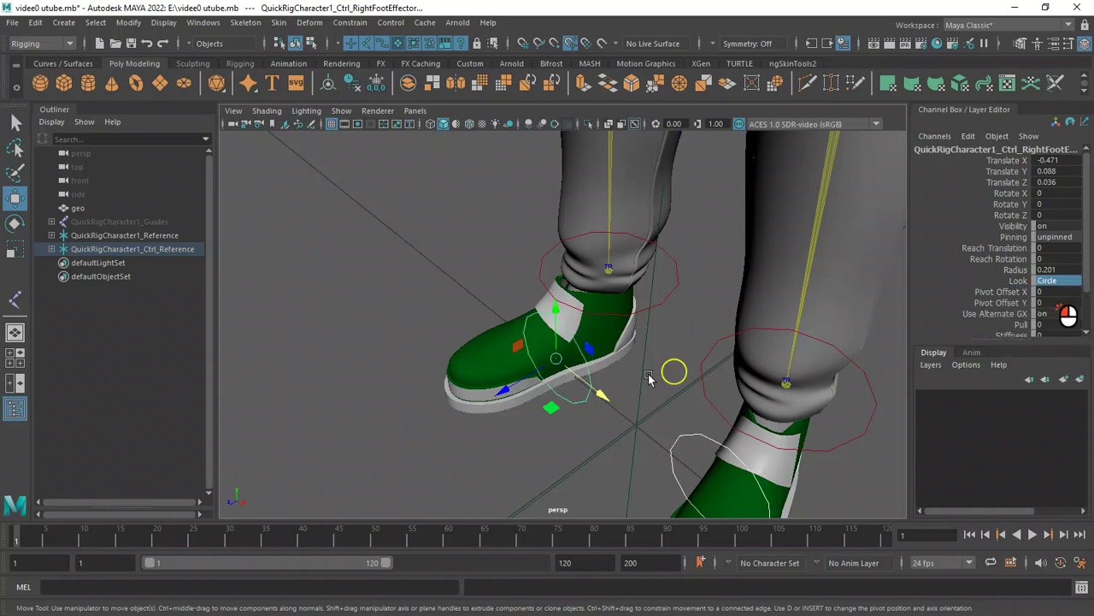
# Scale the right foot effector control down to about 0.555 and return to the Move tool.
pyautogui.keyDown('alt'); pyautogui.moveTo(330, 313); pyautogui.dragTo(471, 305); pyautogui.keyUp('alt')
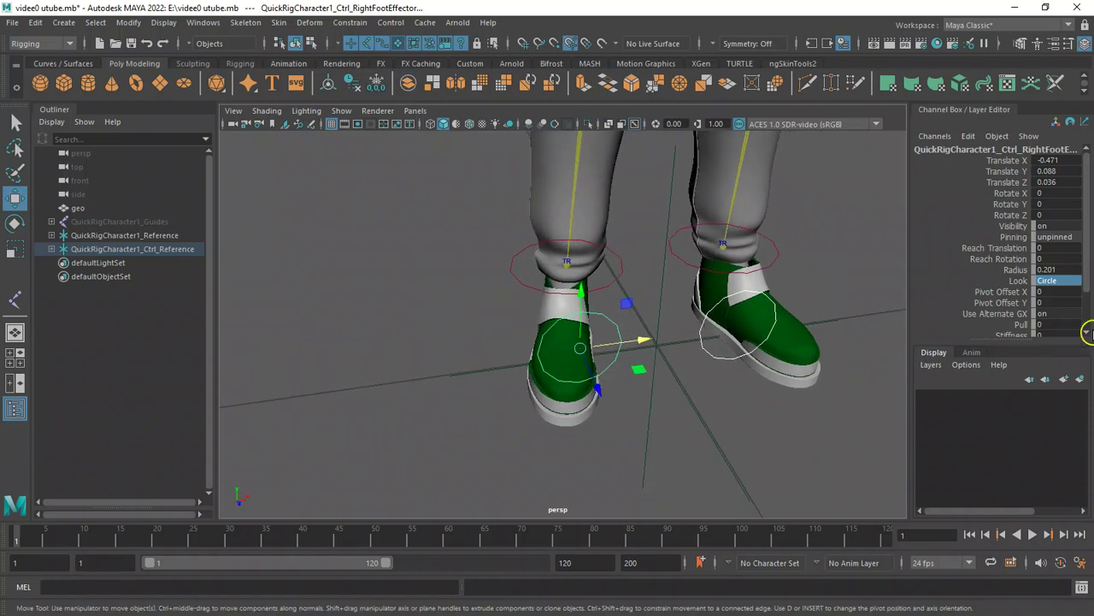
pyautogui.moveTo(1089, 248)
pyautogui.mouseDown()
pyautogui.moveTo(1090, 276)
pyautogui.moveTo(1080, 244)
pyautogui.mouseUp()
pyautogui.press('r')
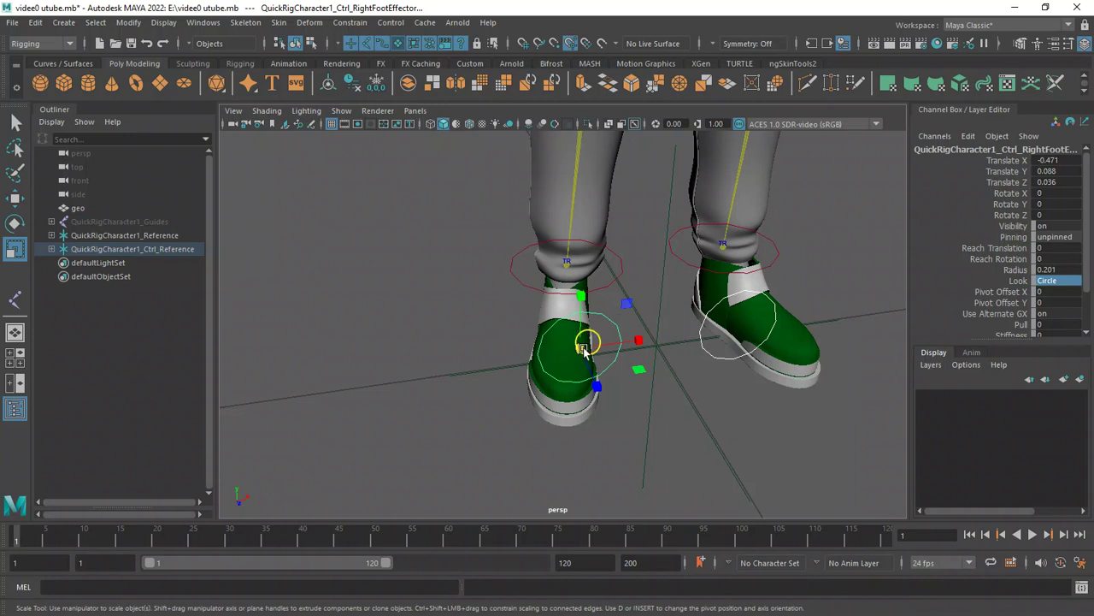
pyautogui.moveTo(578, 353); pyautogui.dragTo(539, 356)
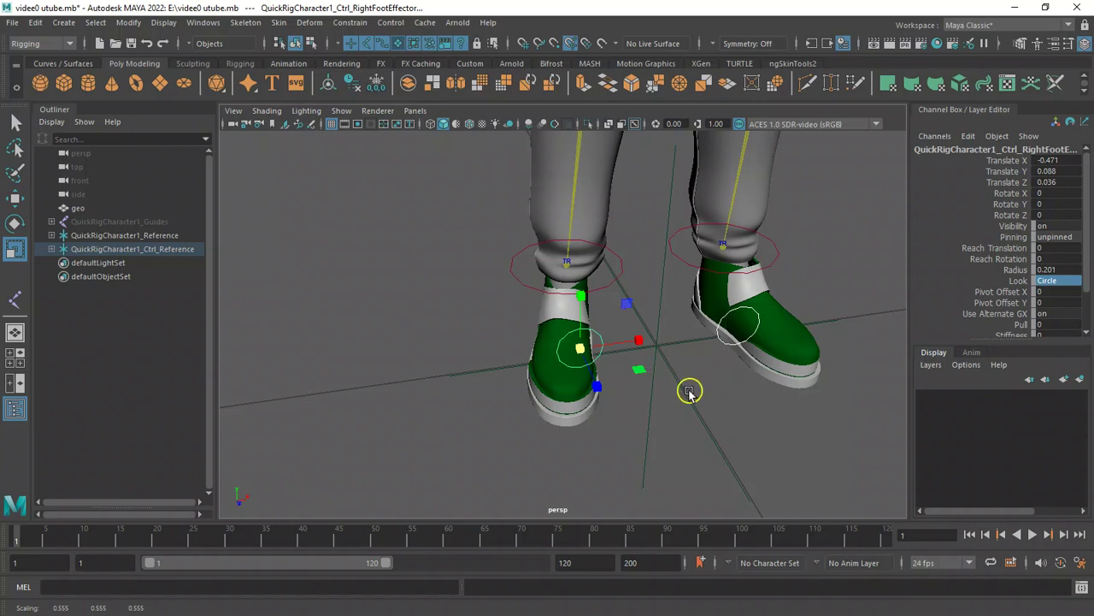
pyautogui.click(689, 432)
pyautogui.click(604, 345)
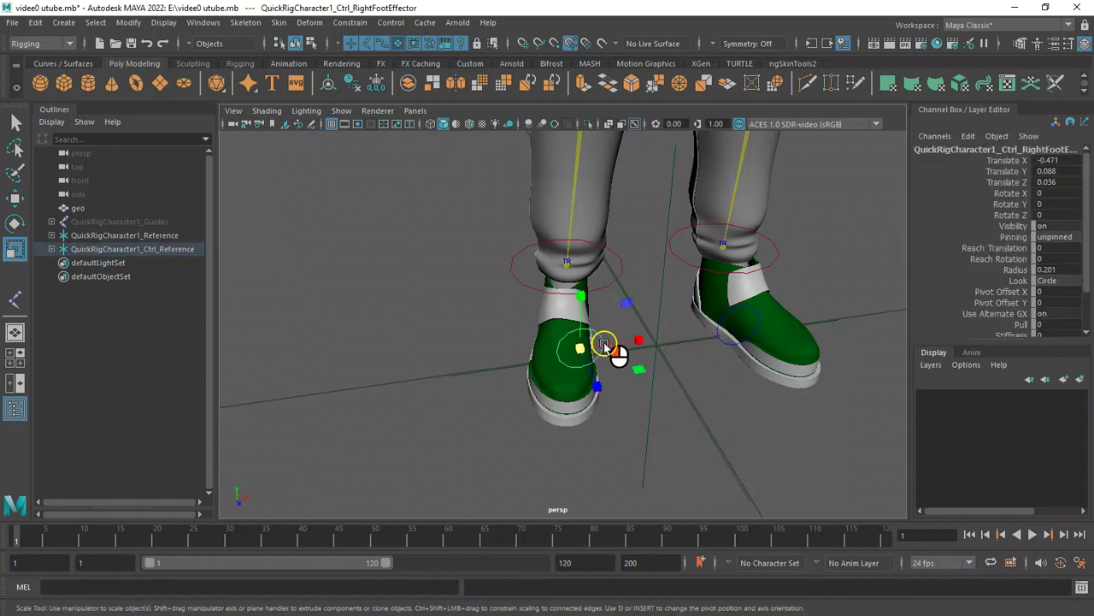
pyautogui.press('w')
pyautogui.moveTo(655, 342); pyautogui.dragTo(630, 349)
# Nudge the left foot effector into place and freeze its rotation.
pyautogui.click(768, 324)
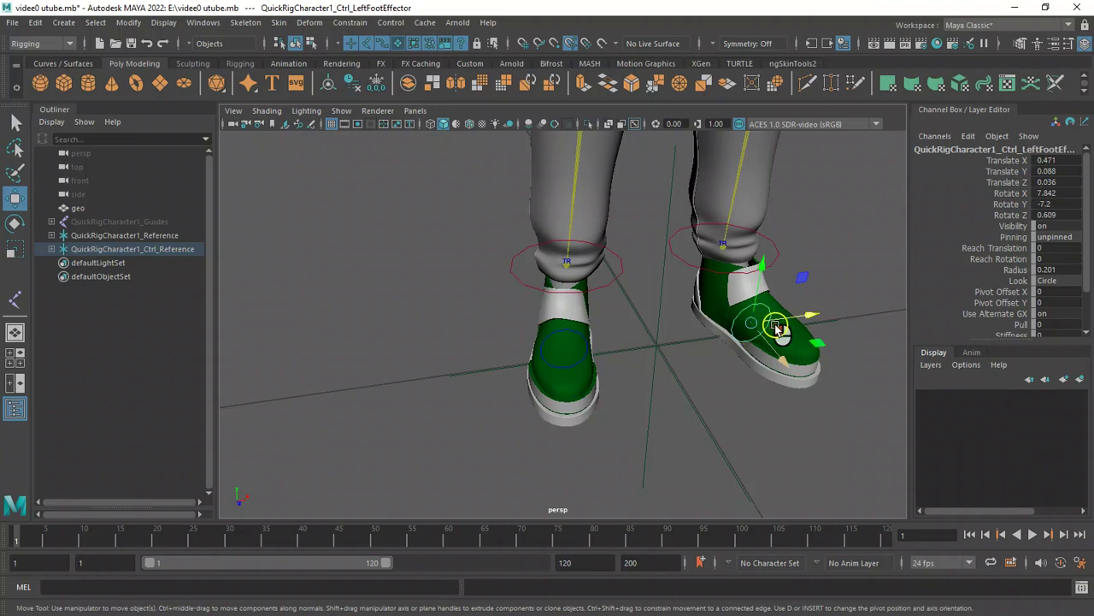
pyautogui.moveTo(810, 316); pyautogui.dragTo(838, 312)
pyautogui.keyDown('alt'); pyautogui.moveTo(679, 365); pyautogui.dragTo(672, 342); pyautogui.keyUp('alt')
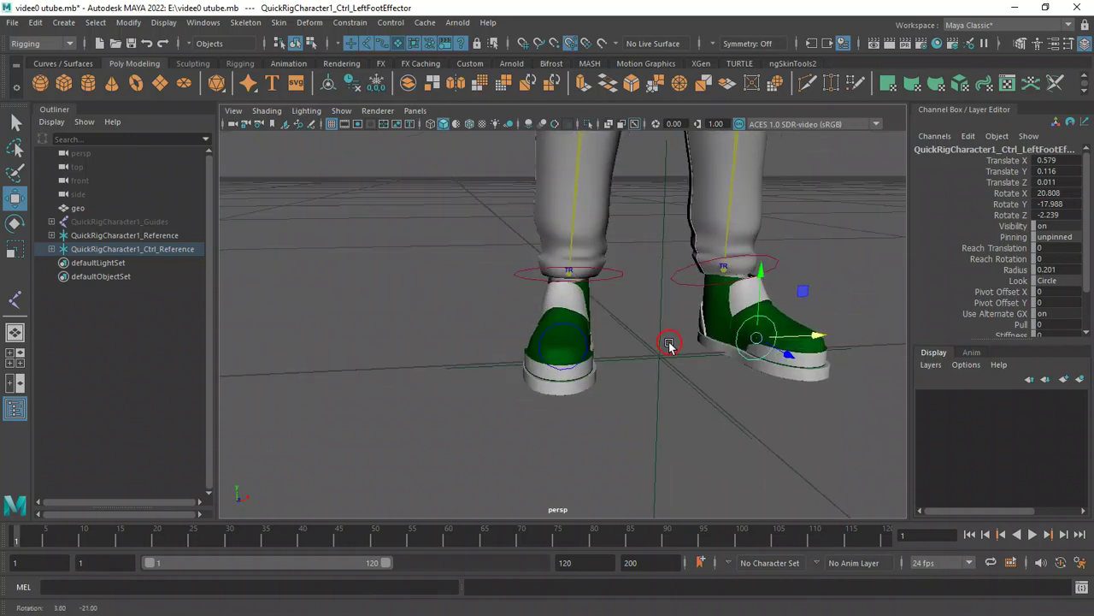
pyautogui.click(378, 88)
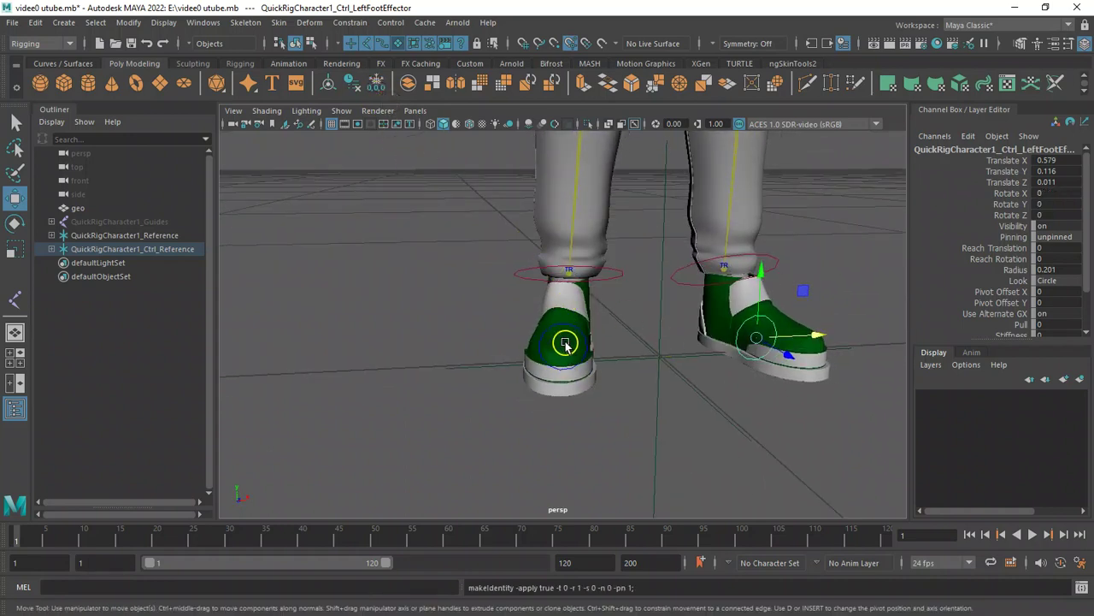
pyautogui.moveTo(849, 370); pyautogui.dragTo(836, 335)
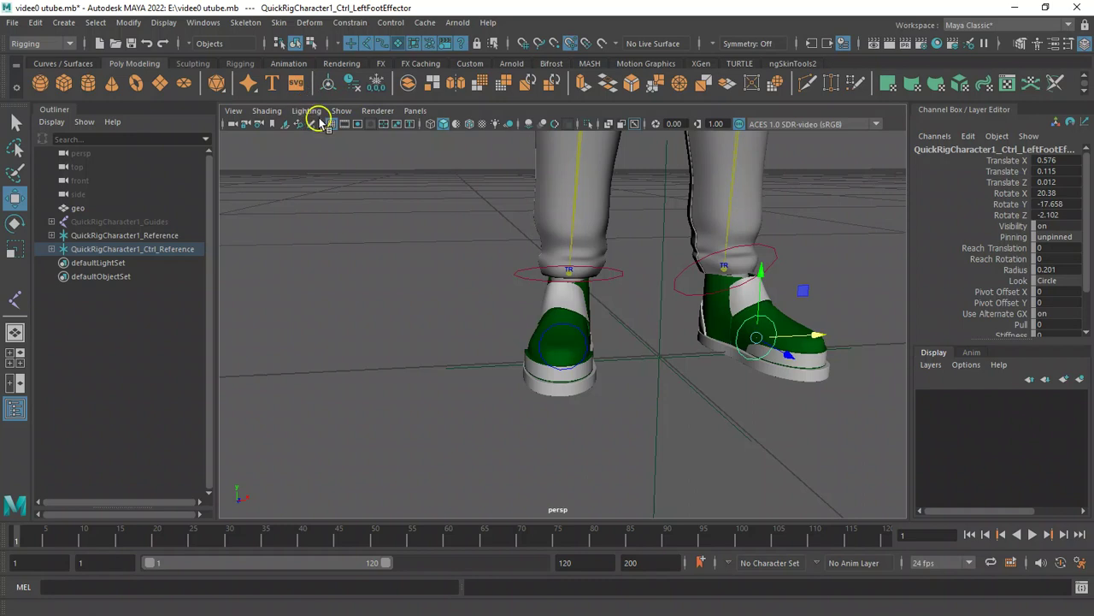
pyautogui.click(377, 86)
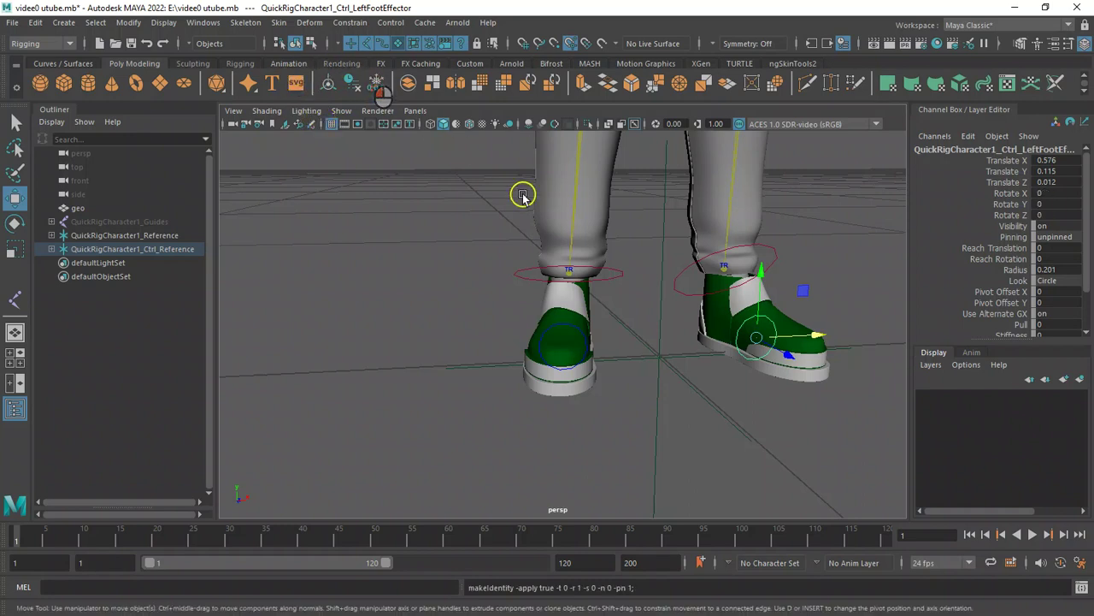
# Select the left ankle effector and freeze its rotation.
pyautogui.keyDown('alt'); pyautogui.moveTo(470, 236); pyautogui.dragTo(640, 344); pyautogui.keyUp('alt')
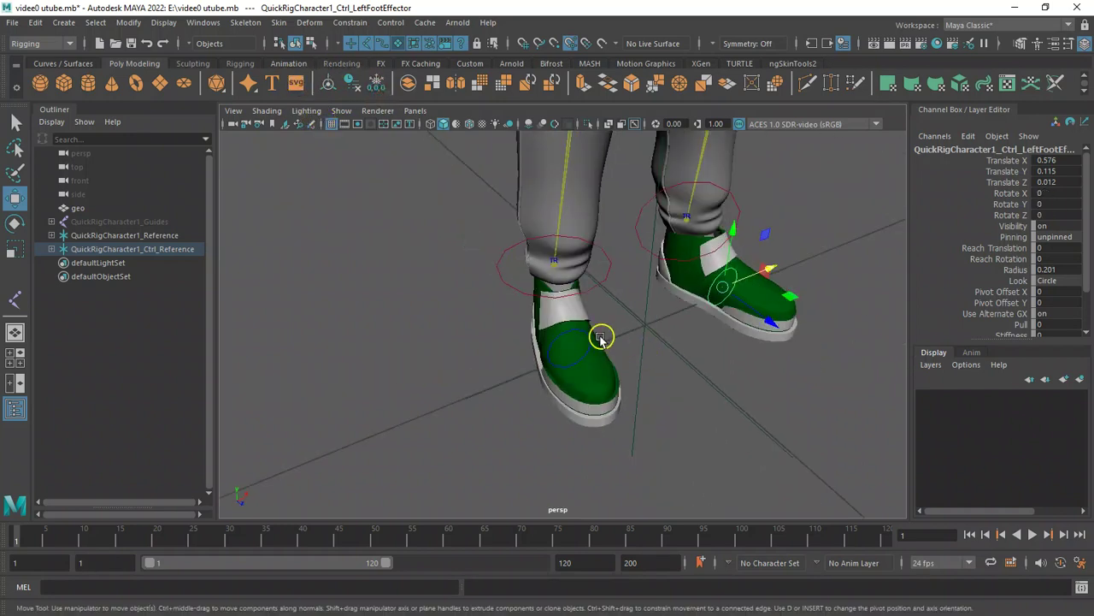
pyautogui.keyDown('alt'); pyautogui.moveTo(547, 349); pyautogui.dragTo(549, 346); pyautogui.keyUp('alt')
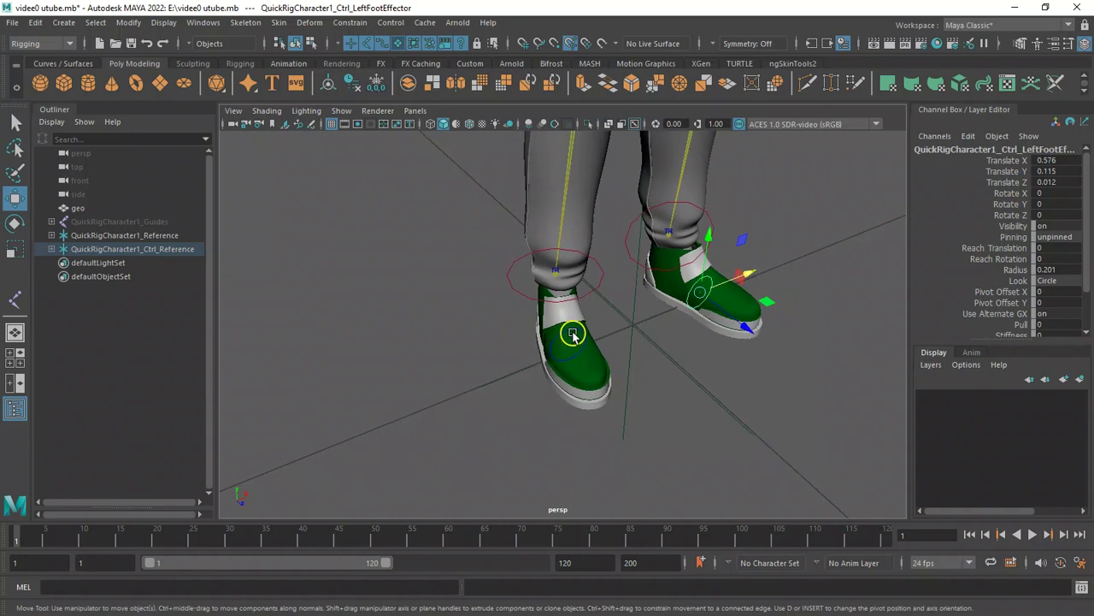
pyautogui.click(573, 331)
pyautogui.click(571, 331)
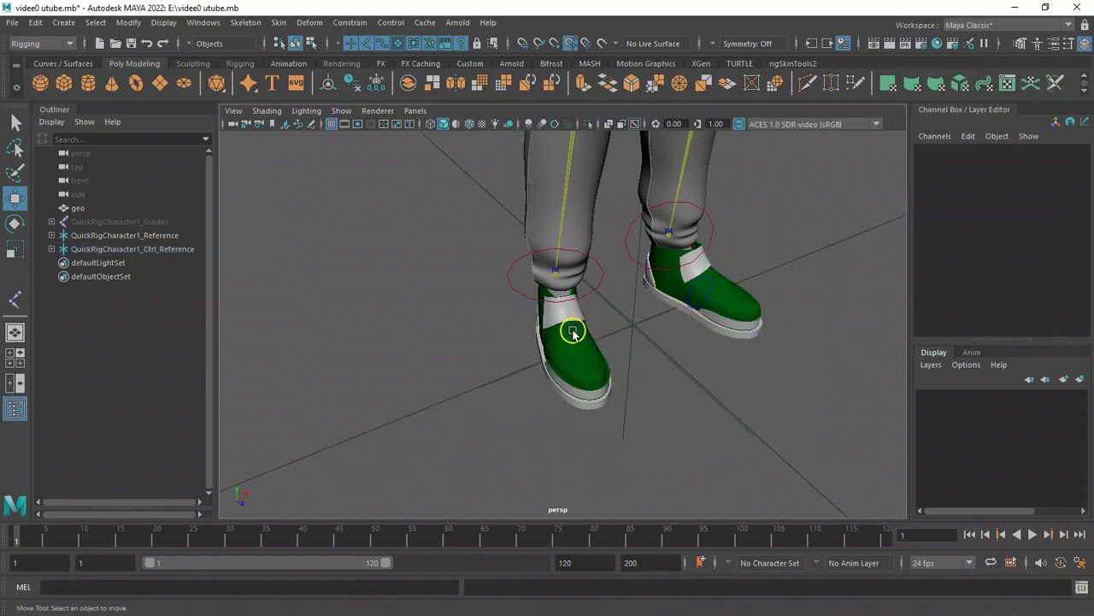
pyautogui.click(699, 283)
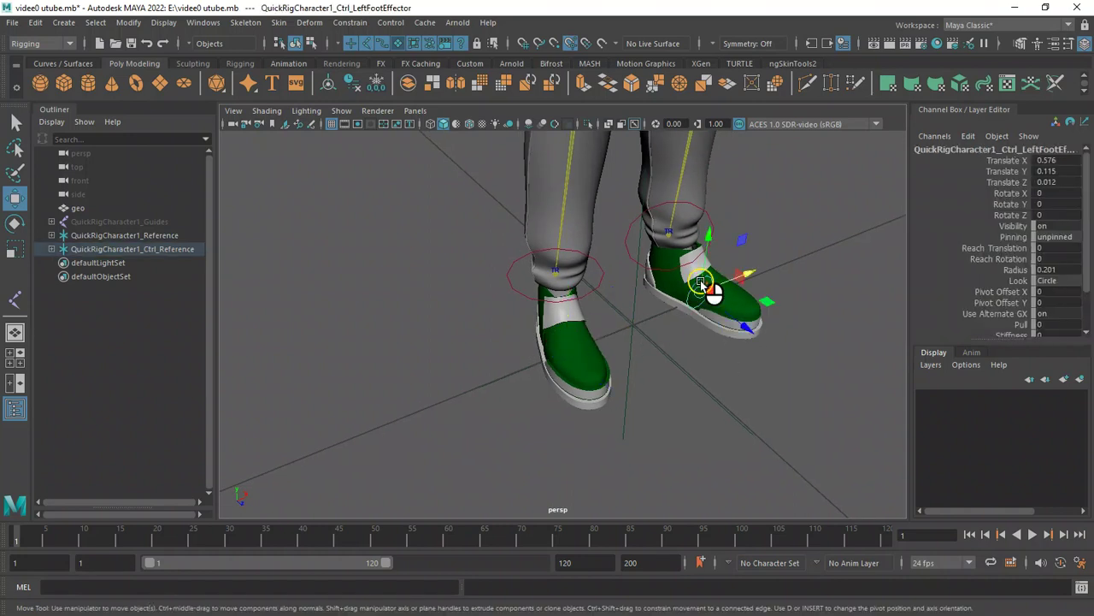
pyautogui.click(699, 283)
pyautogui.keyDown('alt'); pyautogui.moveTo(543, 315); pyautogui.dragTo(376, 297, button='right'); pyautogui.keyUp('alt')
pyautogui.keyDown('alt'); pyautogui.moveTo(559, 349); pyautogui.dragTo(466, 327, button='right'); pyautogui.keyUp('alt')
pyautogui.keyDown('alt'); pyautogui.moveTo(588, 355); pyautogui.dragTo(608, 330); pyautogui.keyUp('alt')
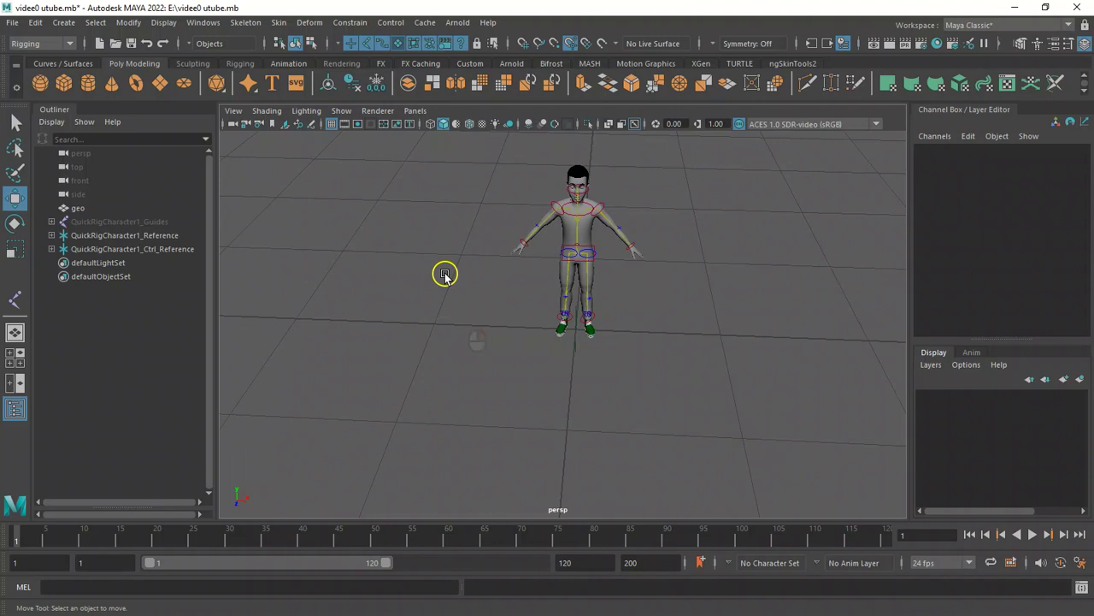
pyautogui.scroll(6, 441, 281)
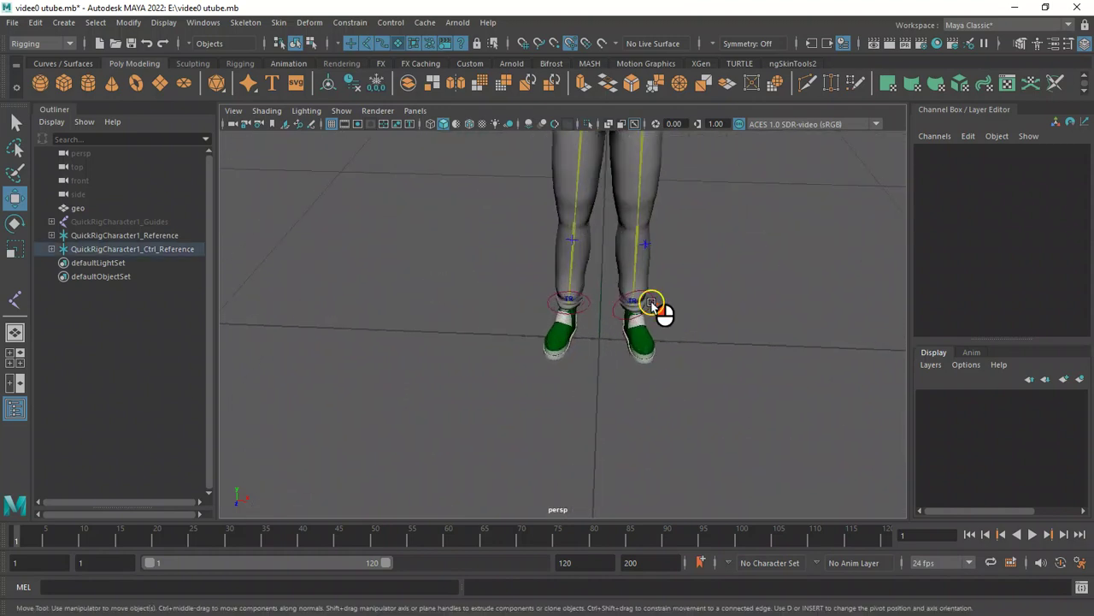
pyautogui.click(652, 303)
pyautogui.click(382, 85)
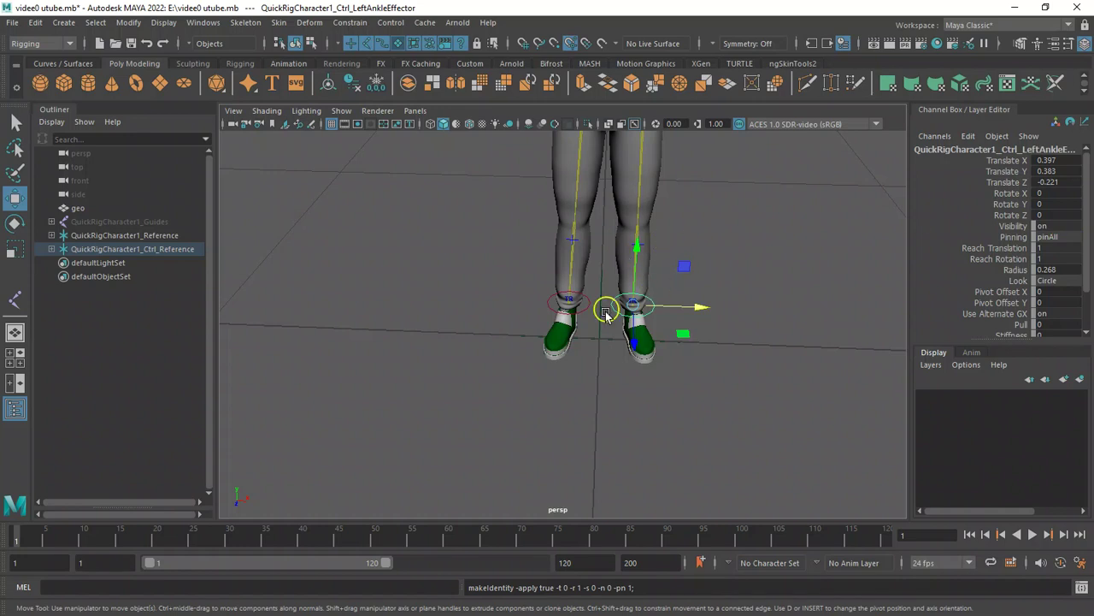
# Open the Create Joints tool settings.
pyautogui.scroll(-6, 513, 283)
pyautogui.keyDown('alt'); pyautogui.moveTo(506, 285); pyautogui.dragTo(482, 255); pyautogui.keyUp('alt')
pyautogui.keyDown('alt'); pyautogui.moveTo(595, 332); pyautogui.dragTo(739, 400, button='right'); pyautogui.keyUp('alt')
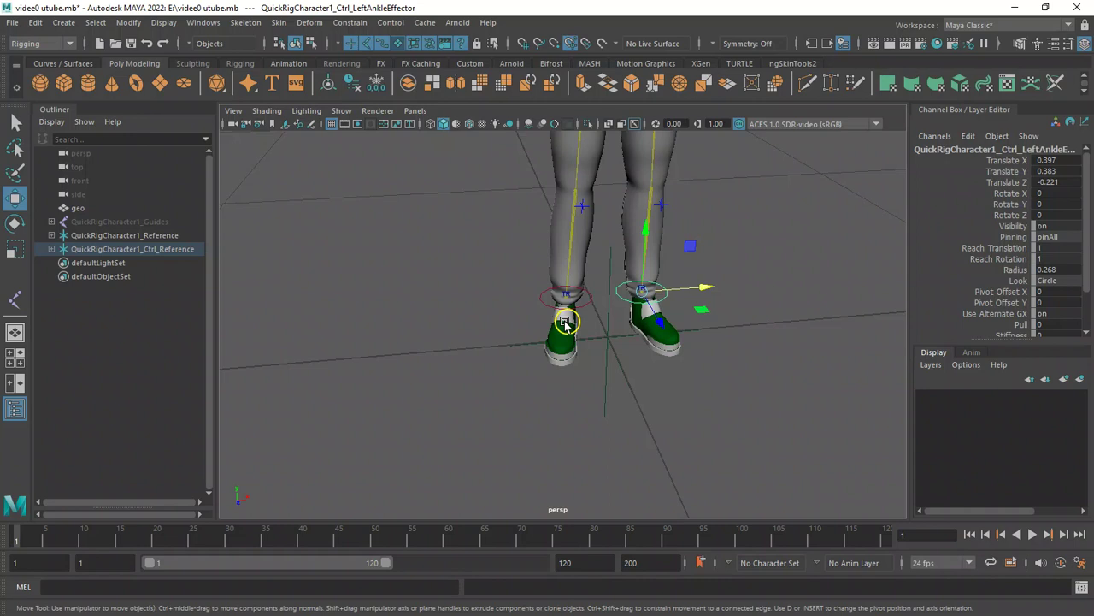
pyautogui.keyDown('alt'); pyautogui.moveTo(470, 311); pyautogui.dragTo(604, 336); pyautogui.keyUp('alt')
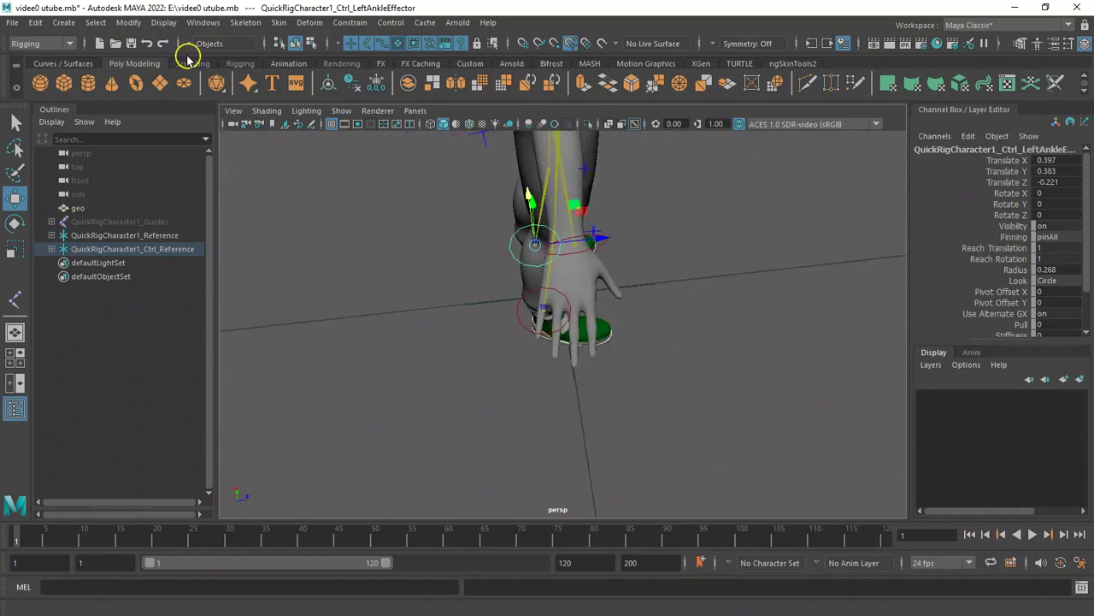
pyautogui.click(245, 22)
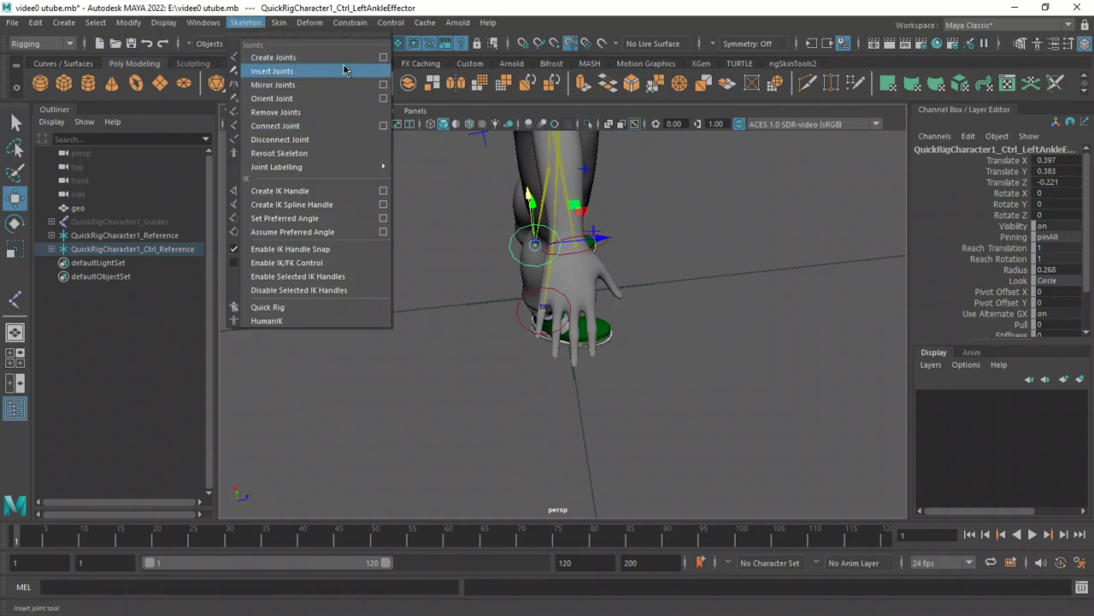
pyautogui.click(383, 57)
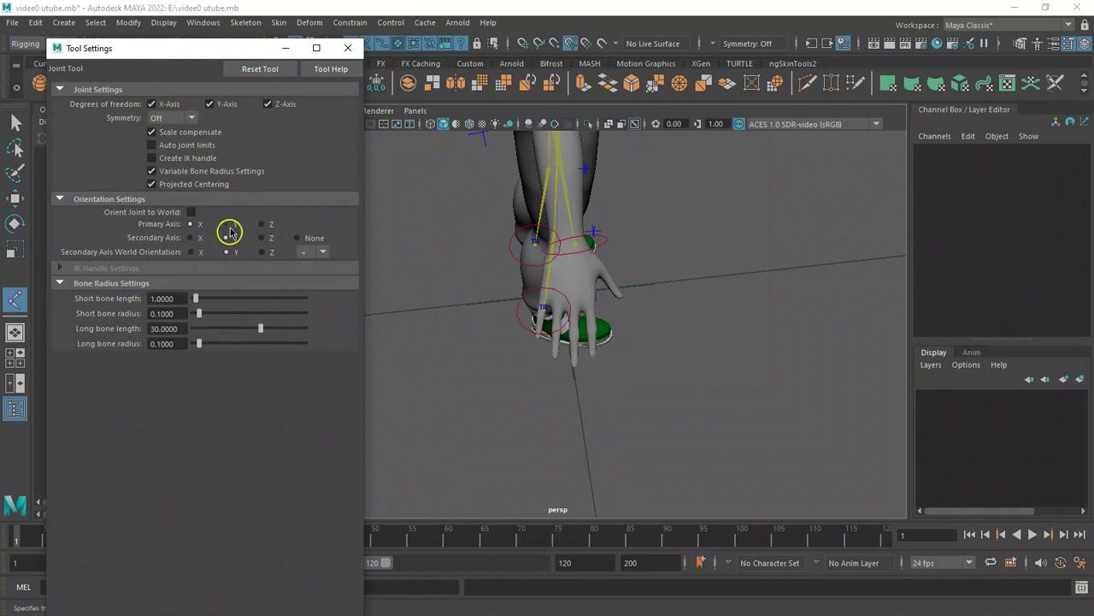
# Reset the Joint tool settings, set the short and long bone radius to 0.1, and close the settings.
pyautogui.click(260, 69)
pyautogui.click(179, 173)
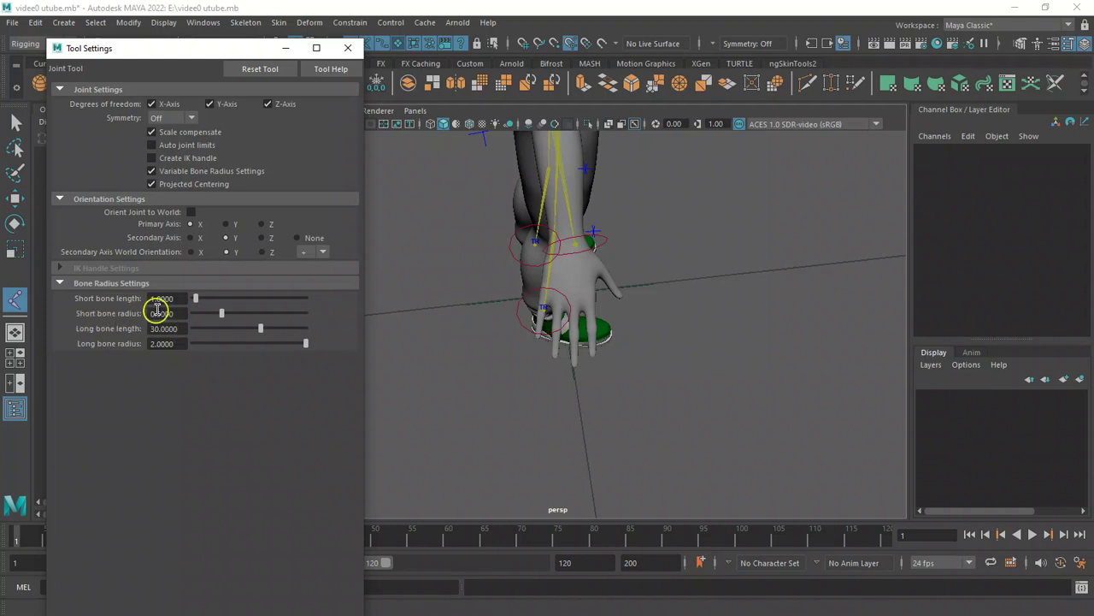
pyautogui.moveTo(186, 313); pyautogui.dragTo(149, 314)
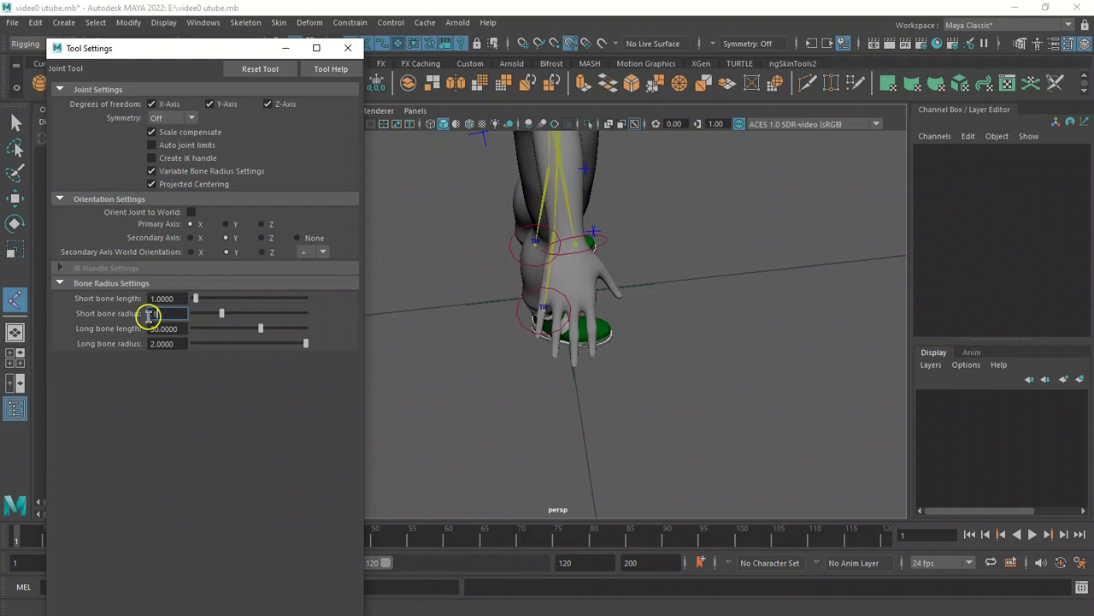
pyautogui.moveTo(181, 344); pyautogui.dragTo(146, 353)
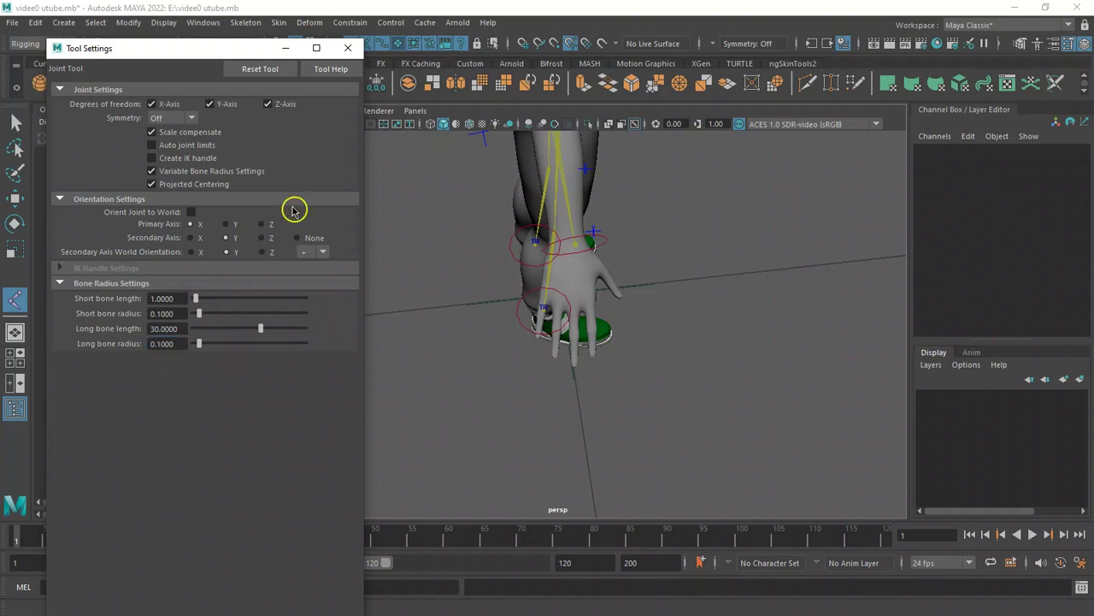
pyautogui.click(348, 48)
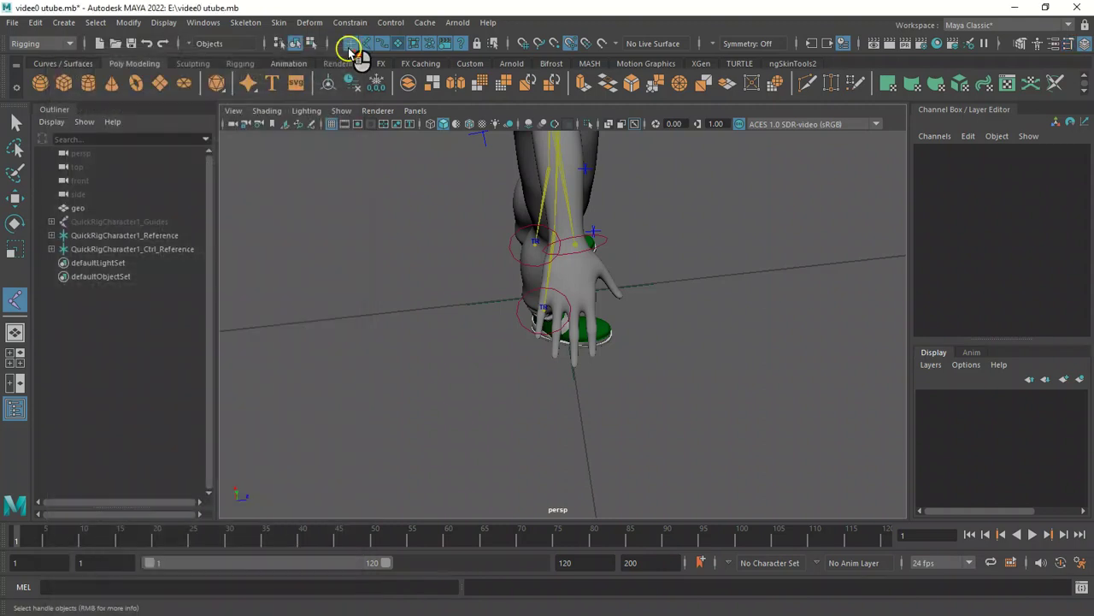
pyautogui.keyDown('alt'); pyautogui.moveTo(569, 224); pyautogui.dragTo(647, 266); pyautogui.keyUp('alt')
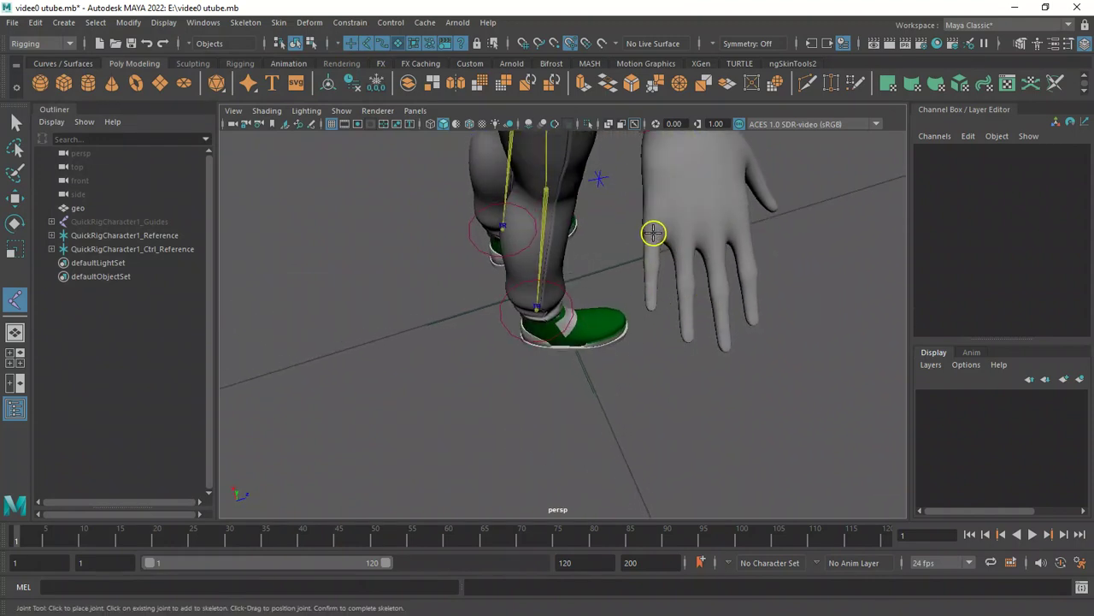
pyautogui.click(653, 233)
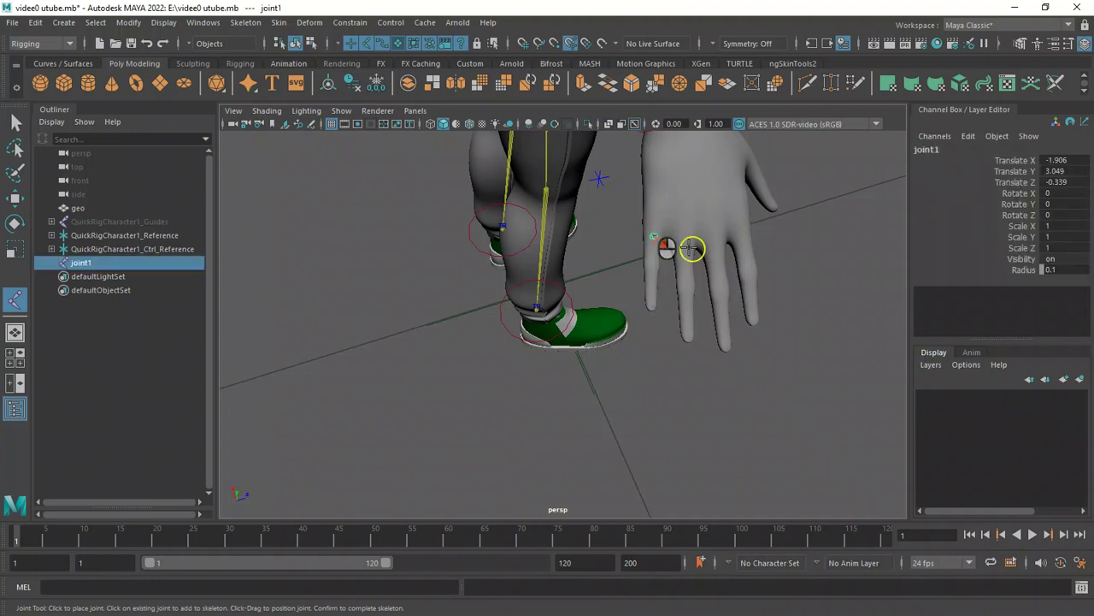
pyautogui.keyDown('alt'); pyautogui.moveTo(680, 268); pyautogui.dragTo(699, 246); pyautogui.keyUp('alt')
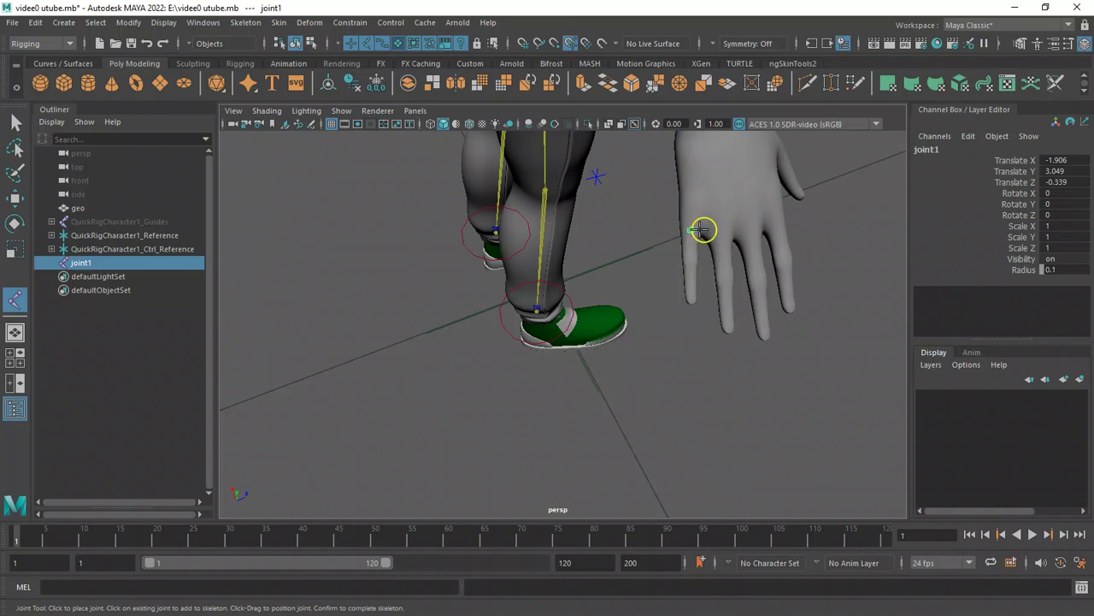
pyautogui.keyDown('alt'); pyautogui.moveTo(652, 245); pyautogui.dragTo(625, 243); pyautogui.keyUp('alt')
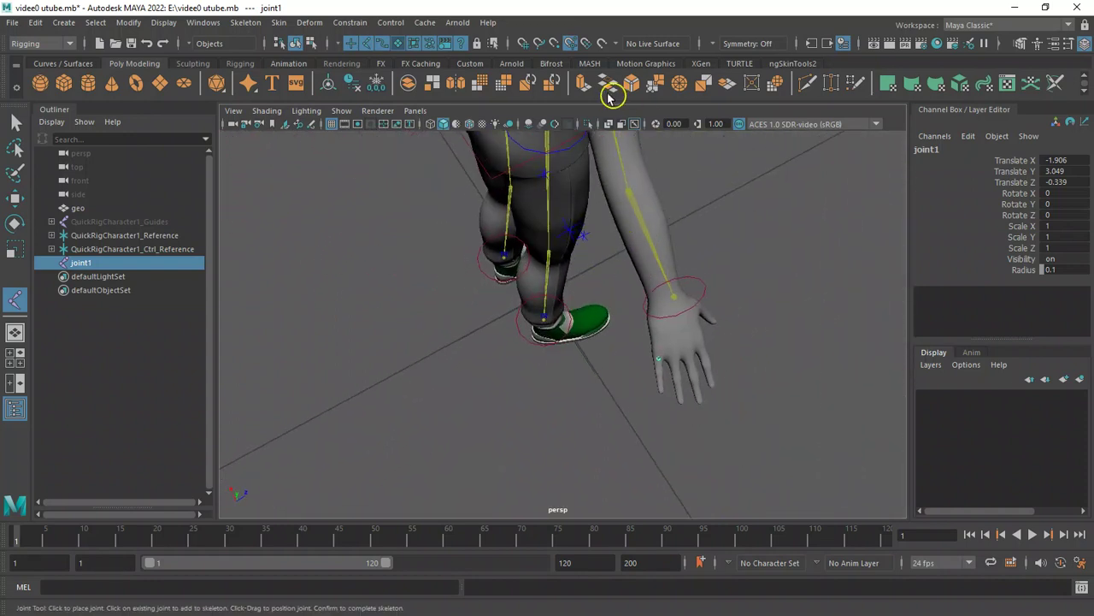
pyautogui.click(634, 125)
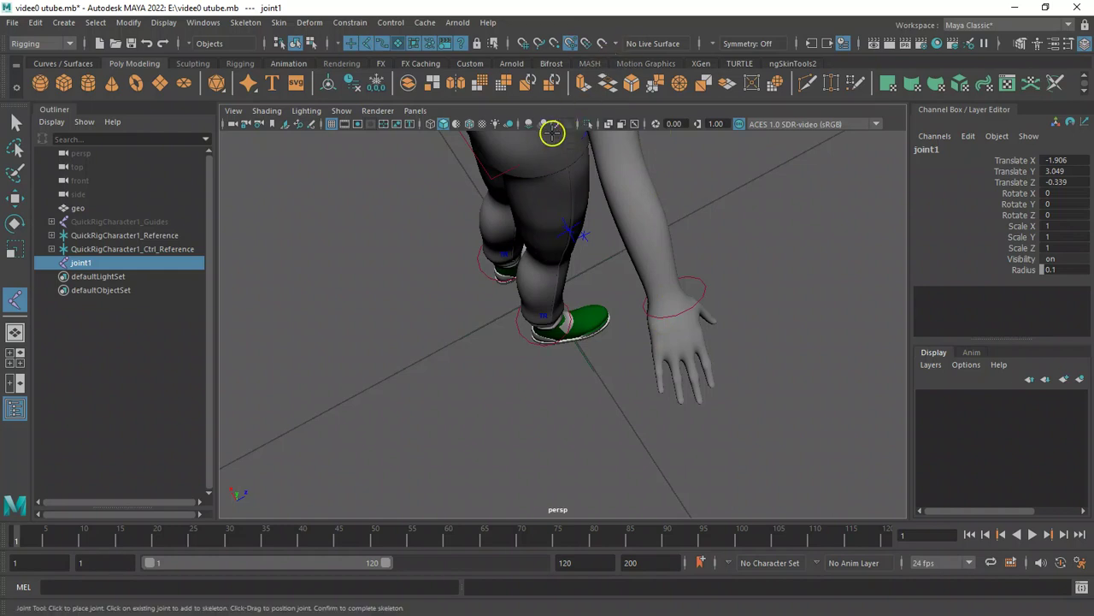
pyautogui.click(634, 125)
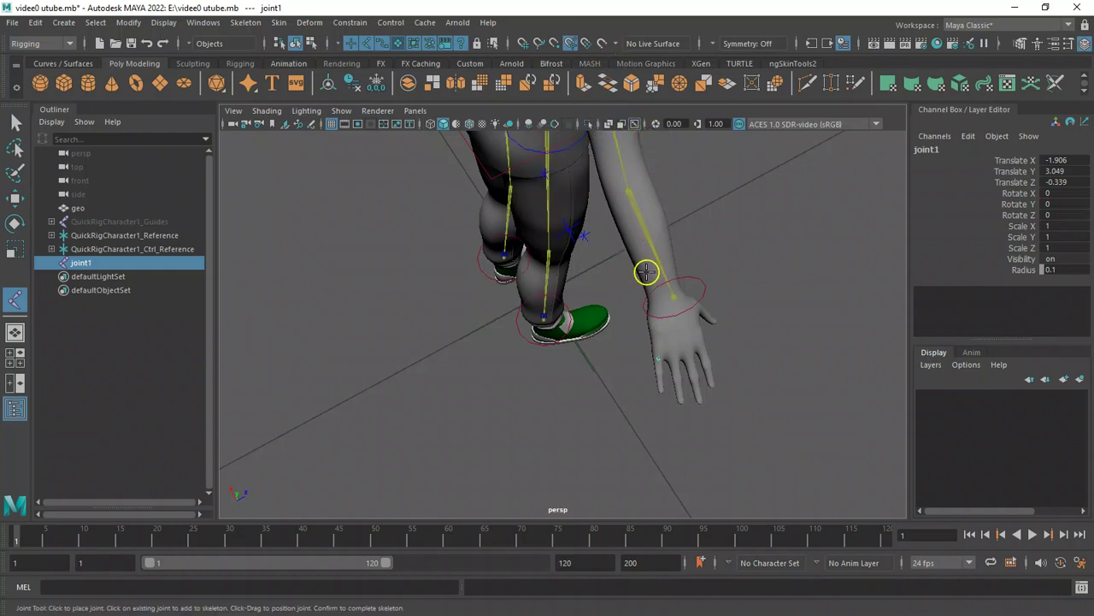
pyautogui.press('4')
pyautogui.scroll(5, 677, 282)
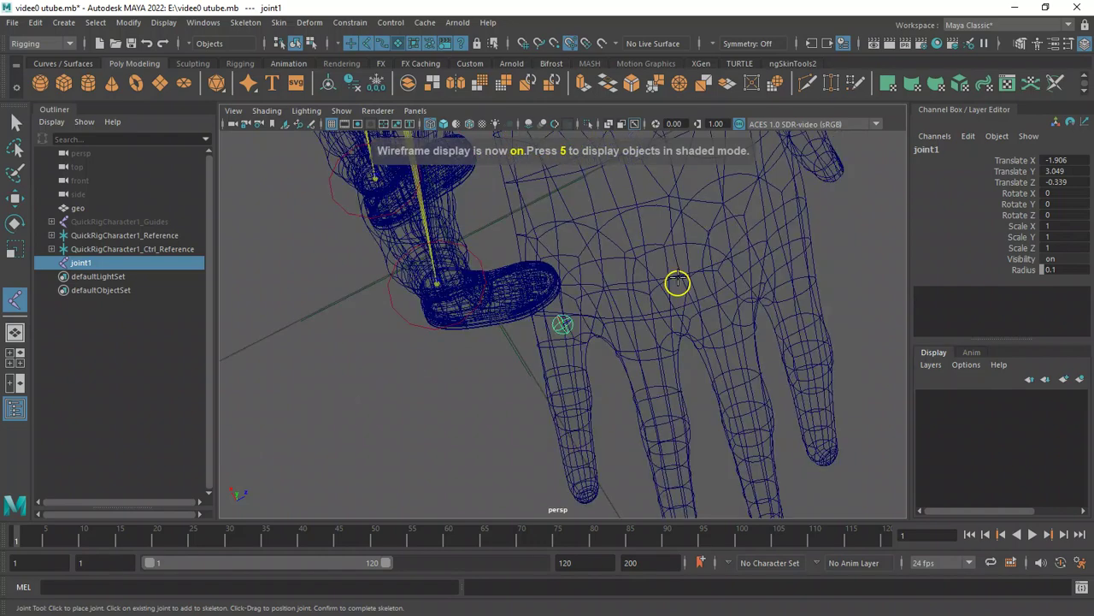
pyautogui.keyDown('alt'); pyautogui.moveTo(519, 310); pyautogui.dragTo(516, 258); pyautogui.keyUp('alt')
pyautogui.keyDown('alt'); pyautogui.moveTo(519, 260); pyautogui.dragTo(457, 253, button='right'); pyautogui.keyUp('alt')
pyautogui.press('5')
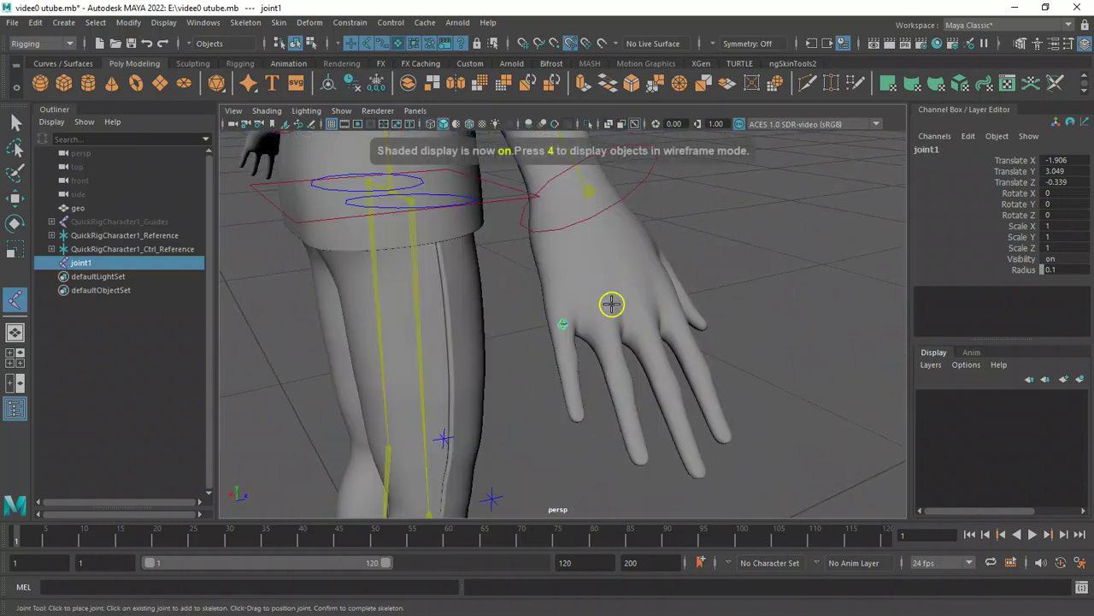
pyautogui.keyDown('alt'); pyautogui.moveTo(596, 302); pyautogui.dragTo(552, 295); pyautogui.keyUp('alt')
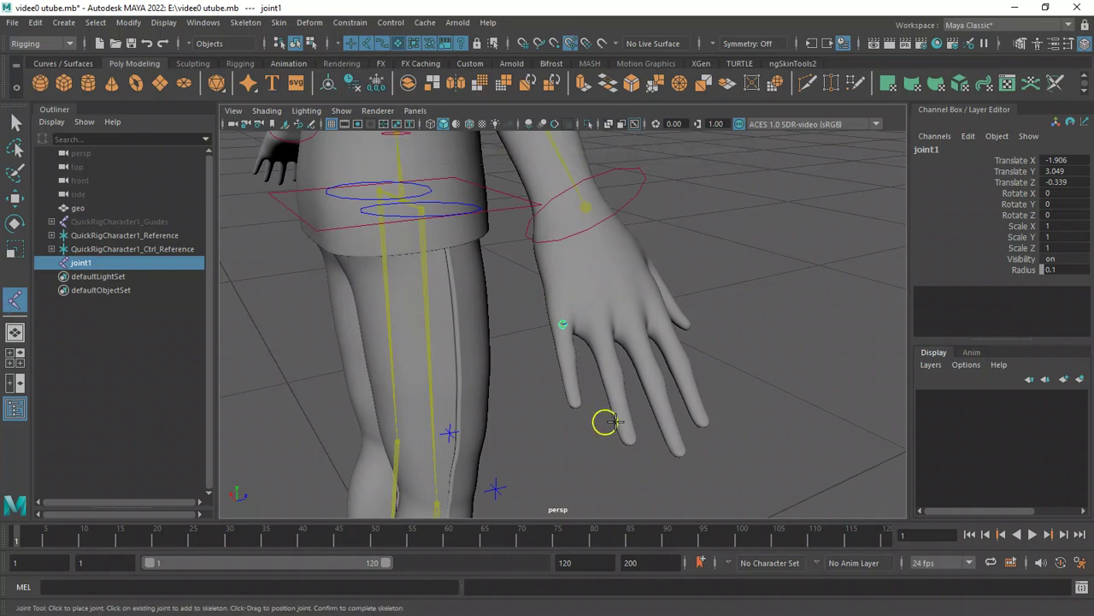
pyautogui.keyDown('alt'); pyautogui.moveTo(669, 421); pyautogui.dragTo(551, 386); pyautogui.keyUp('alt')
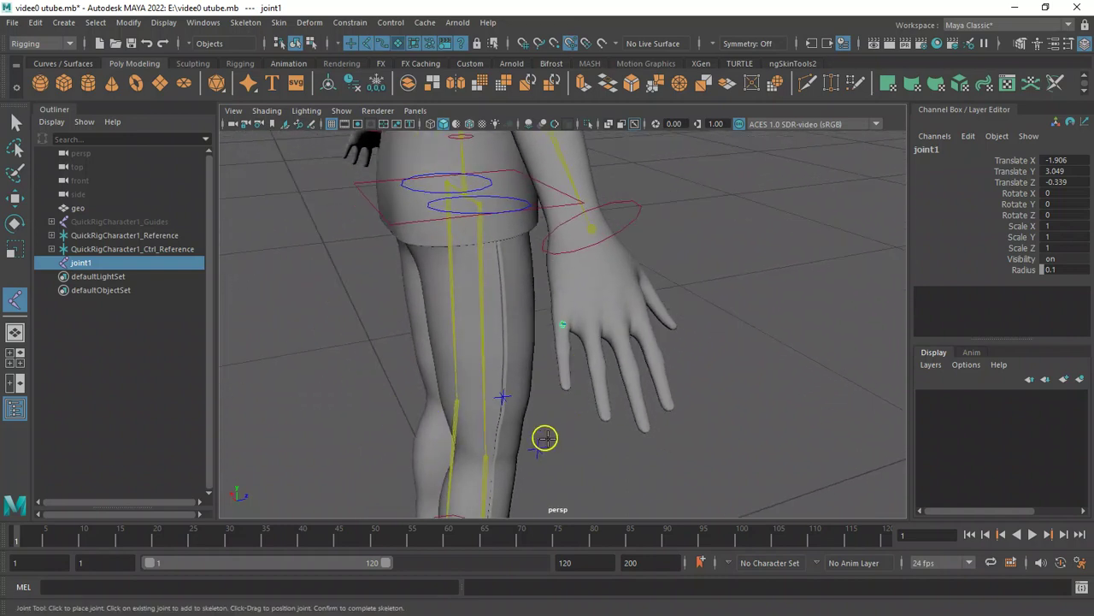
pyautogui.hotkey('ctrl', 'z')
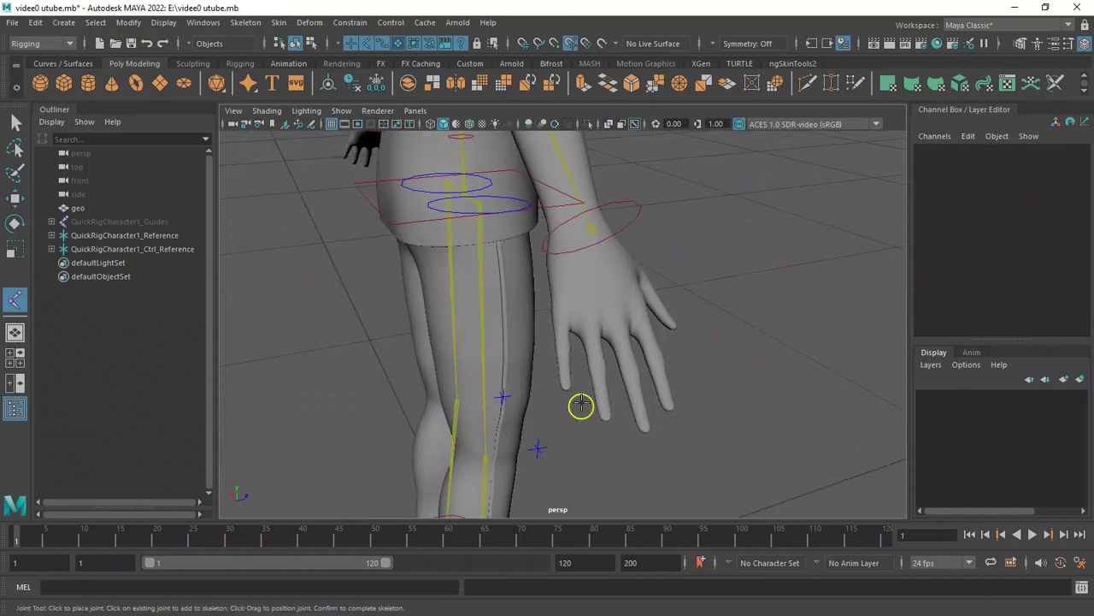
# Draw a four-joint chain along the pinky finger from knuckle to fingertip.
pyautogui.click(14, 306)
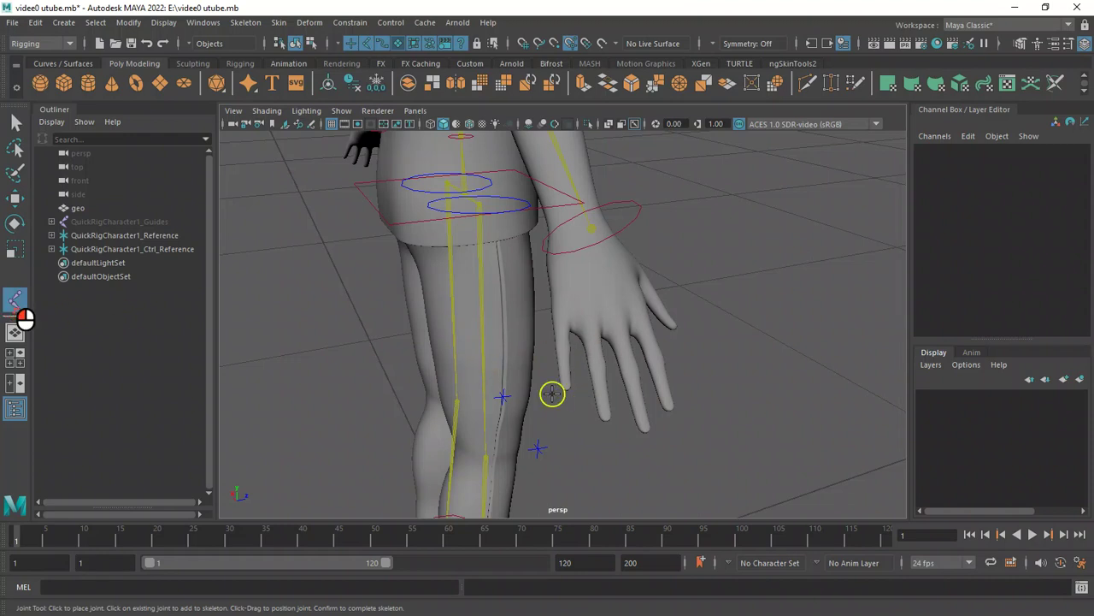
pyautogui.click(560, 319)
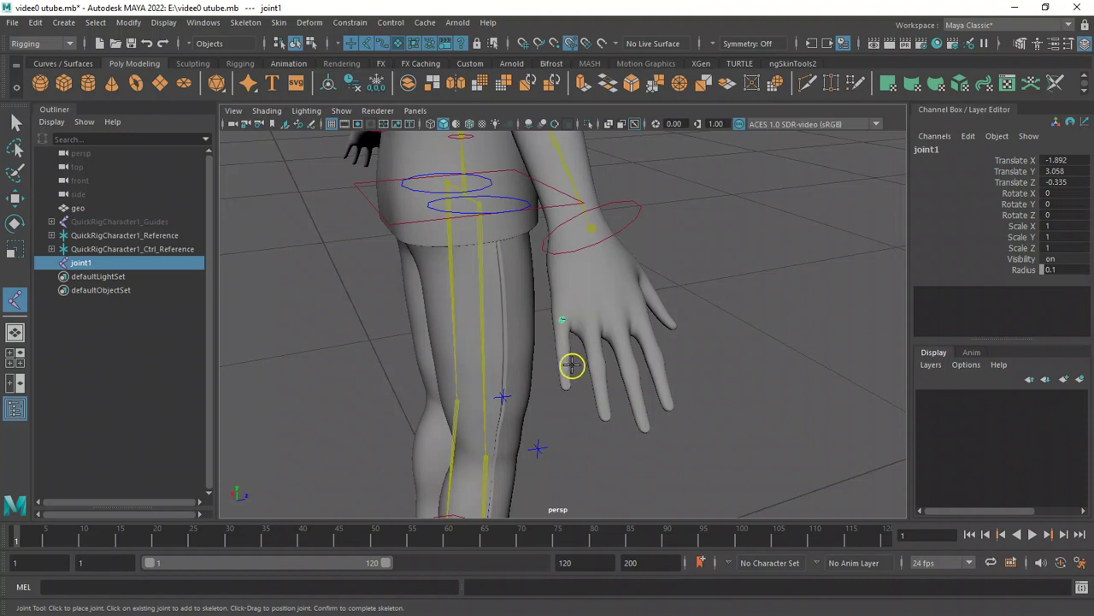
pyautogui.click(562, 349)
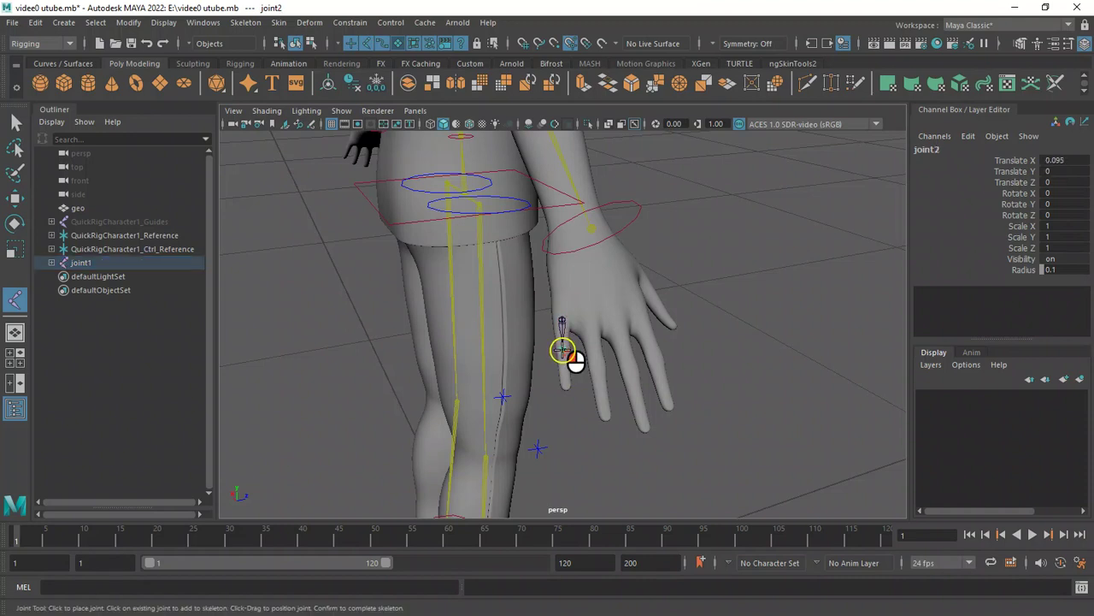
pyautogui.click(563, 373)
pyautogui.click(565, 391)
pyautogui.press('w')
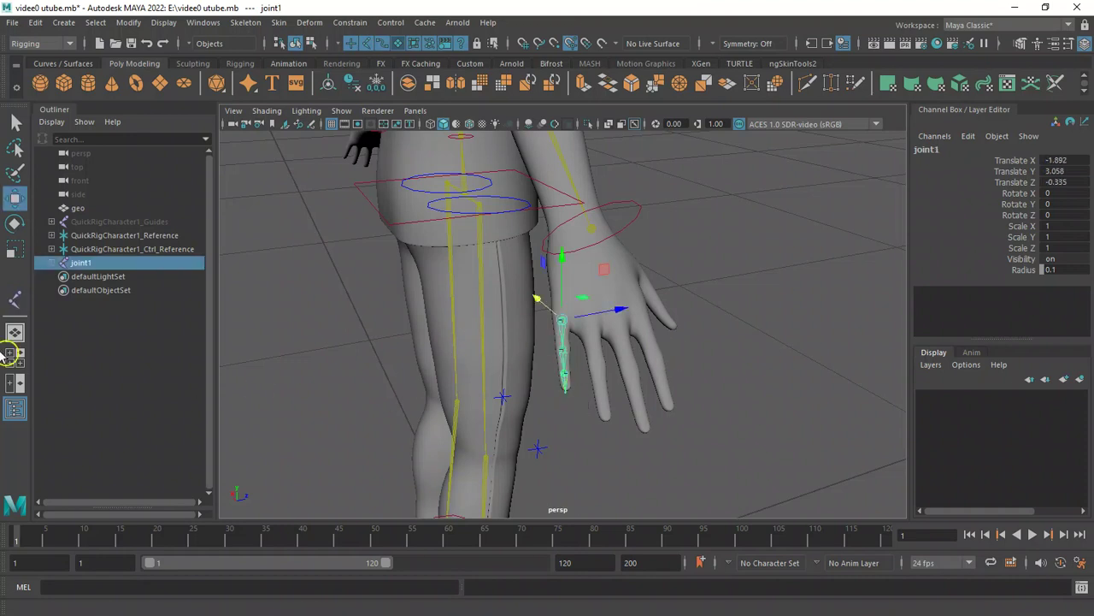
# Draw a four-joint chain along the ring finger from knuckle to fingertip.
pyautogui.click(14, 299)
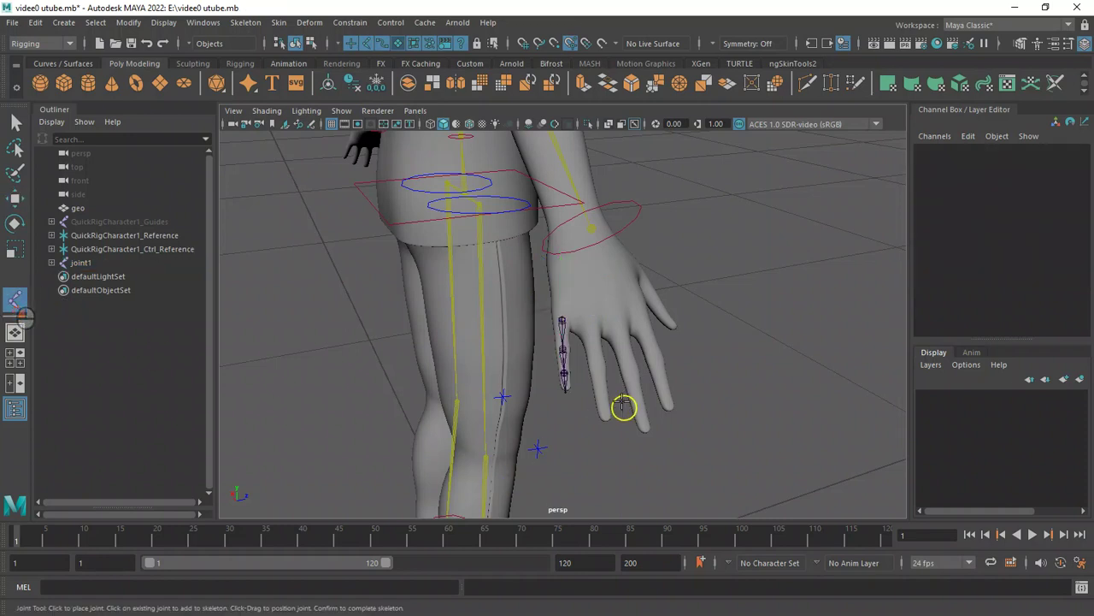
pyautogui.click(588, 318)
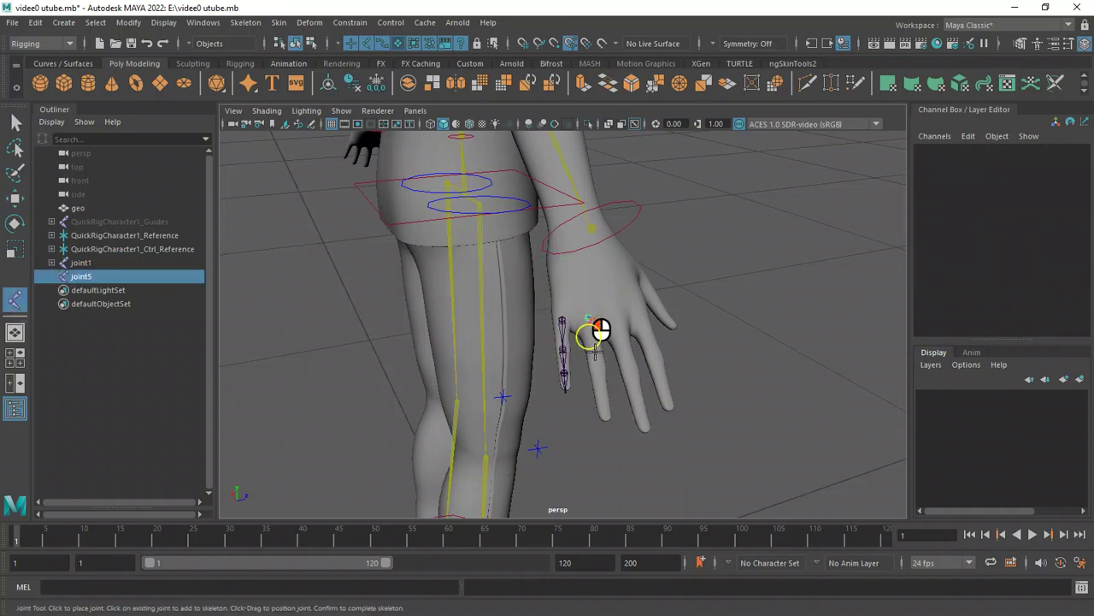
pyautogui.click(599, 366)
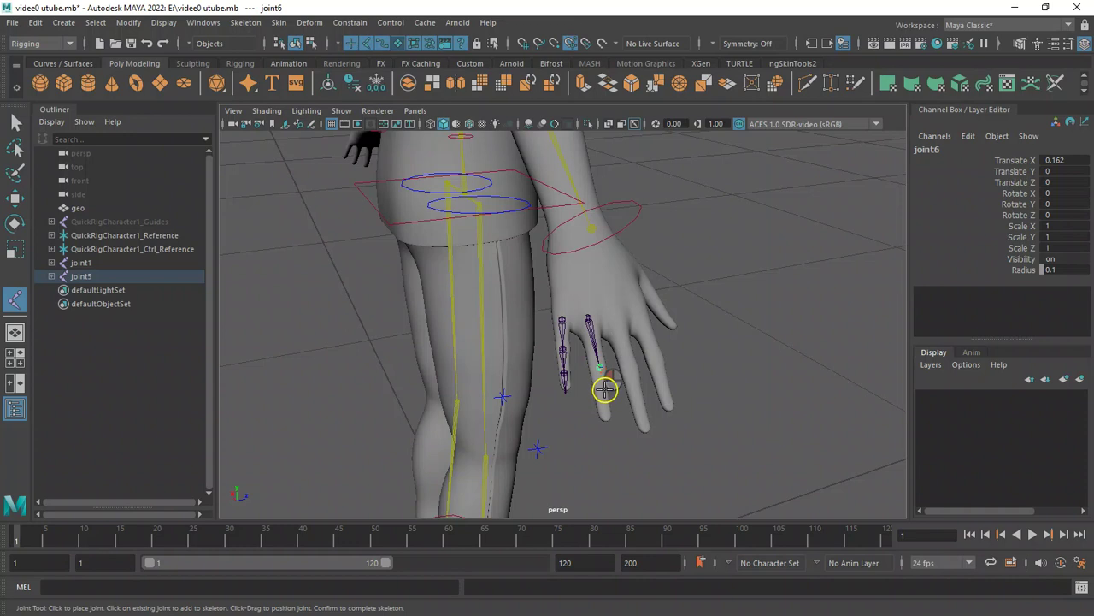
pyautogui.click(602, 392)
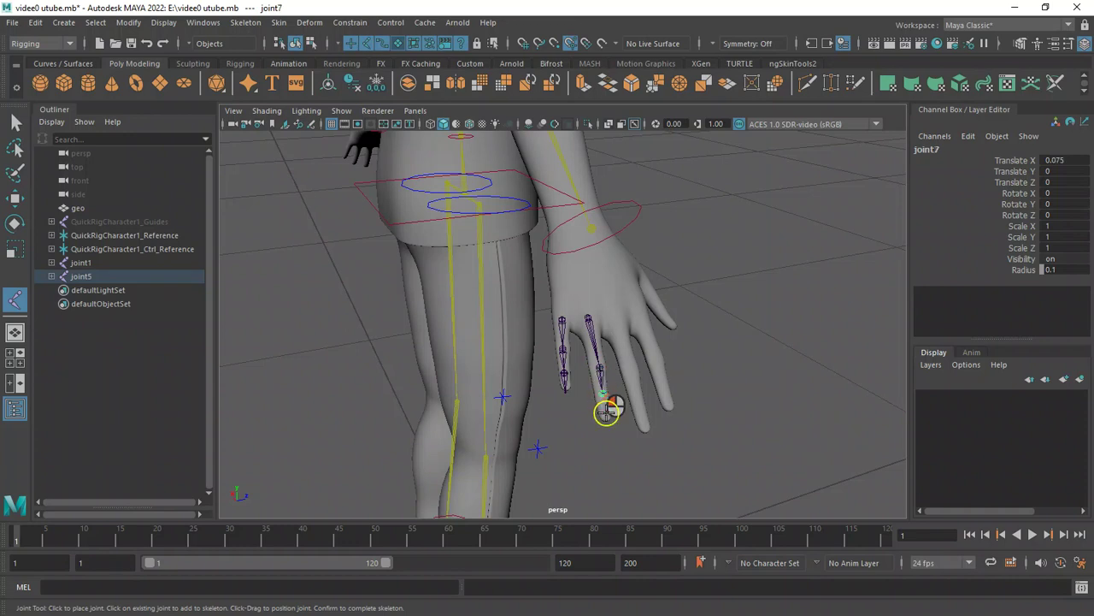
pyautogui.press('Return')
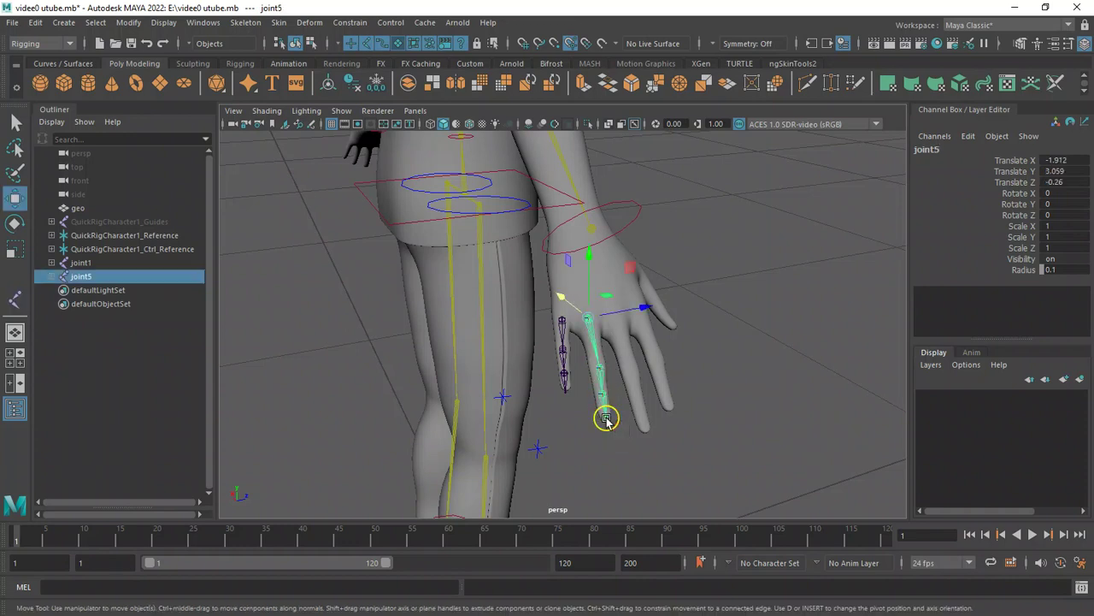
# Draw a four-joint chain along the middle finger from knuckle to fingertip.
pyautogui.click(14, 298)
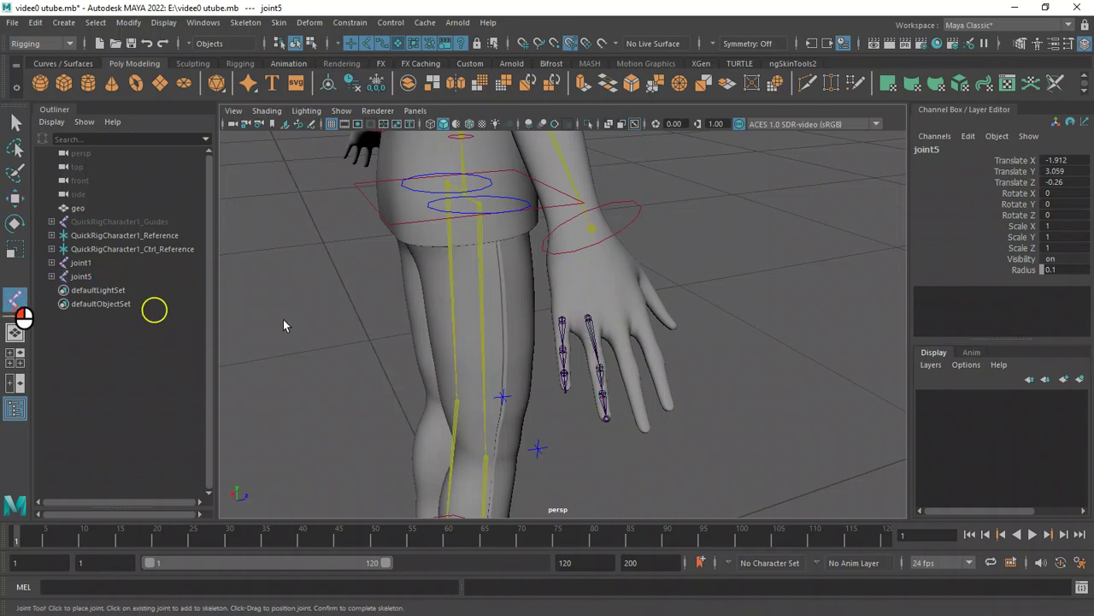
pyautogui.click(616, 319)
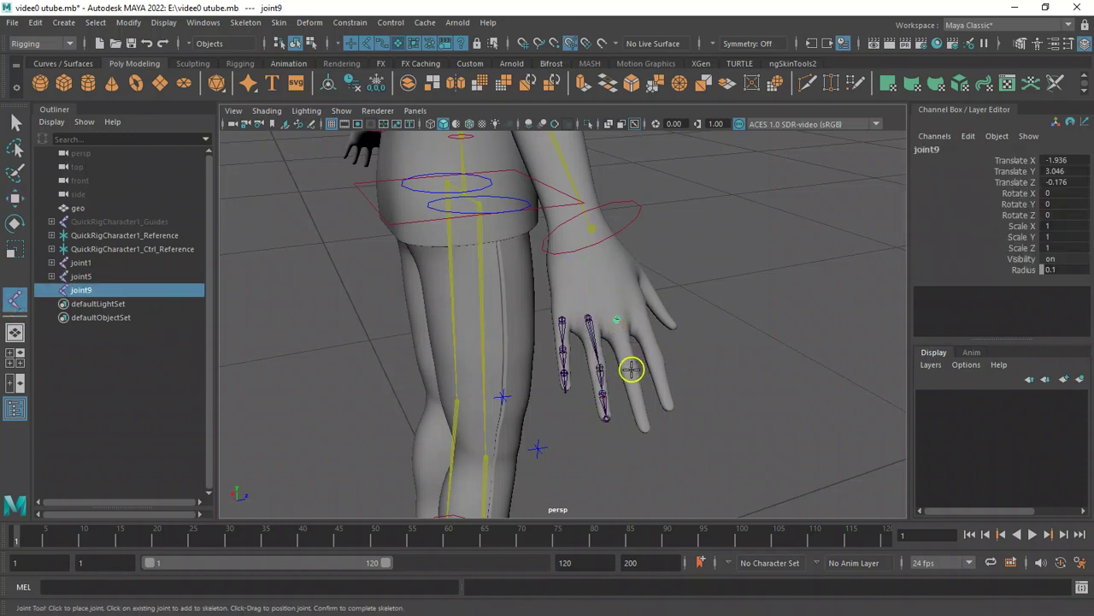
pyautogui.click(631, 373)
pyautogui.click(639, 404)
pyautogui.rightClick(649, 428)
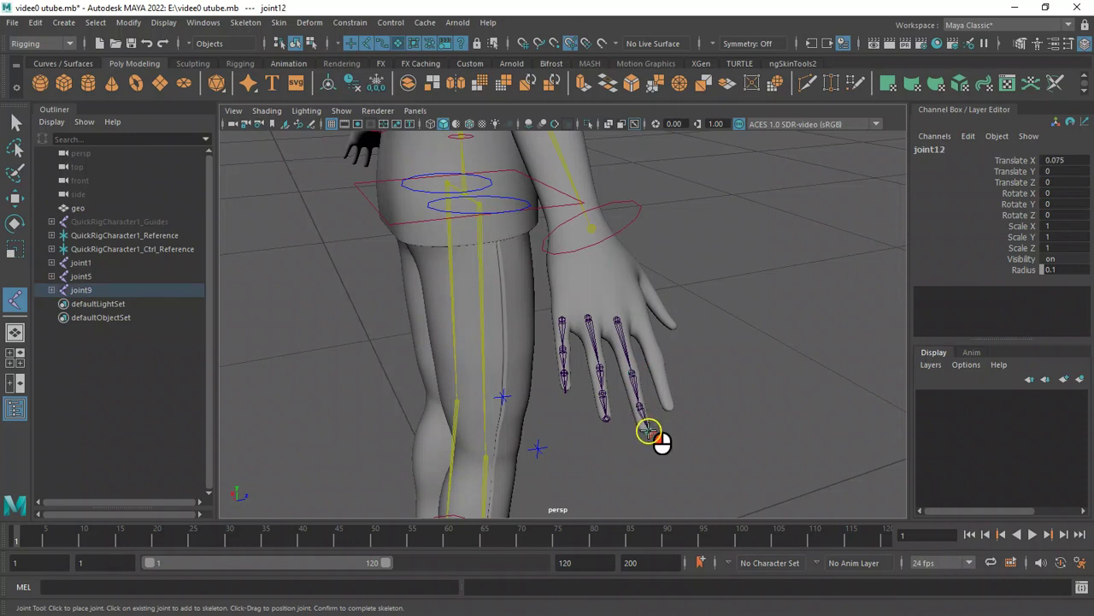
pyautogui.press('w')
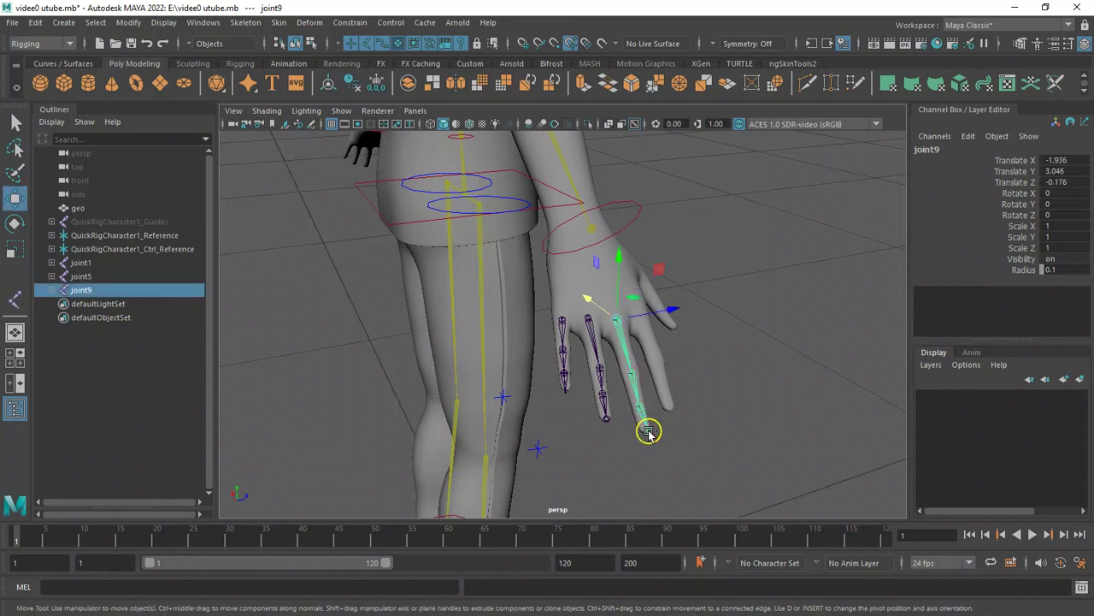
# Draw a four-joint chain along the index finger from knuckle to fingertip.
pyautogui.click(16, 296)
pyautogui.click(654, 332)
pyautogui.click(659, 360)
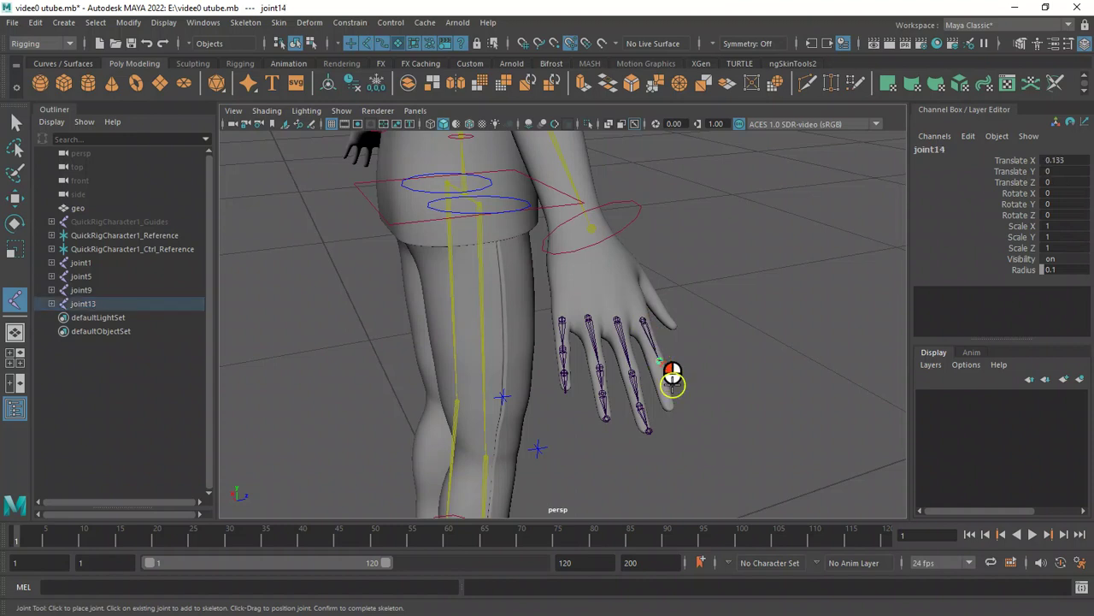
pyautogui.click(672, 400)
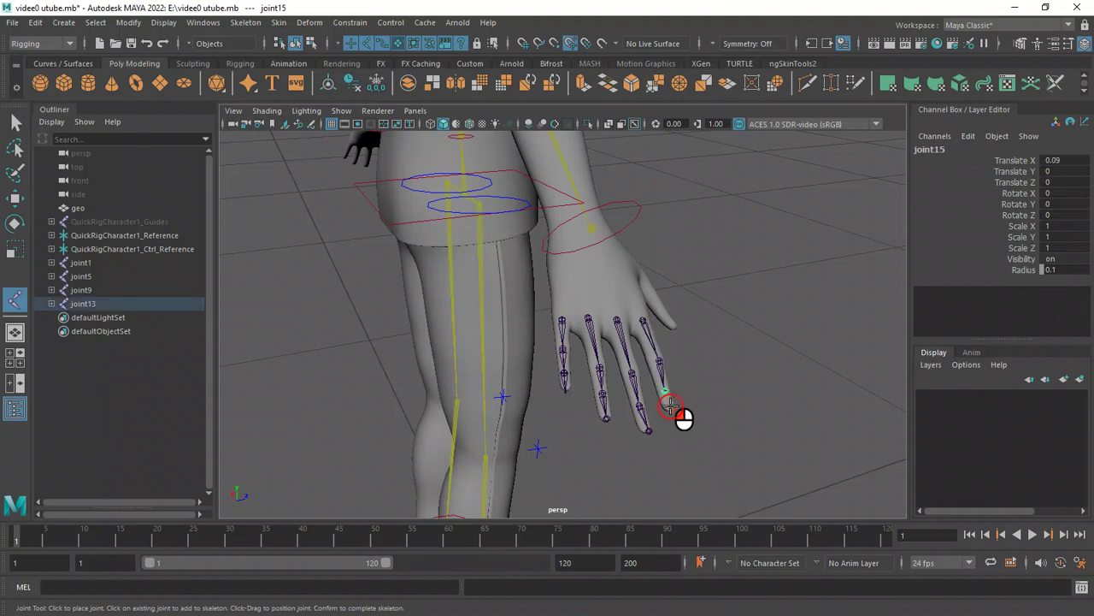
pyautogui.press('Return')
# Move the pinky chain's tip joint up onto the pinky fingertip.
pyautogui.keyDown('alt'); pyautogui.moveTo(693, 406); pyautogui.dragTo(623, 476); pyautogui.keyUp('alt')
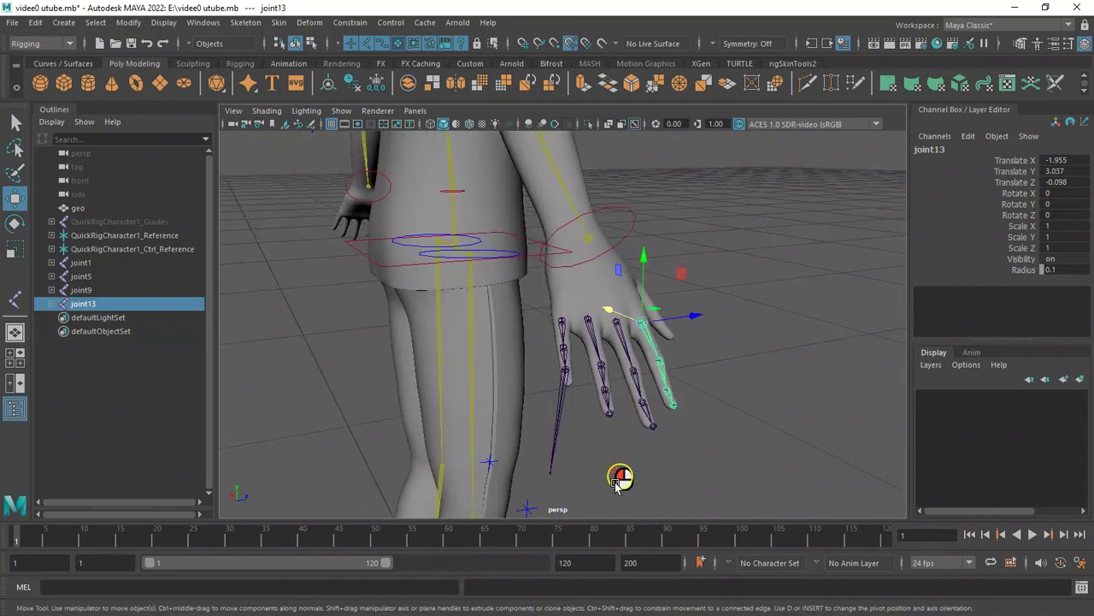
pyautogui.click(550, 476)
pyautogui.moveTo(550, 476); pyautogui.dragTo(566, 376)
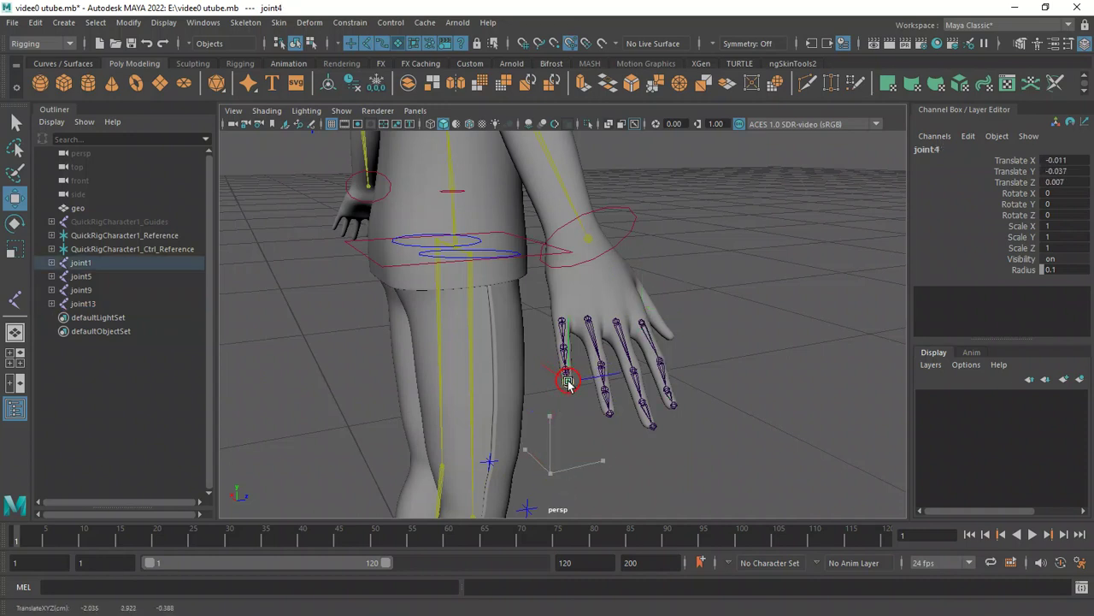
pyautogui.keyDown('alt'); pyautogui.moveTo(633, 314); pyautogui.dragTo(760, 382, button='right'); pyautogui.keyUp('alt')
pyautogui.keyDown('alt'); pyautogui.moveTo(759, 382); pyautogui.dragTo(606, 423); pyautogui.keyUp('alt')
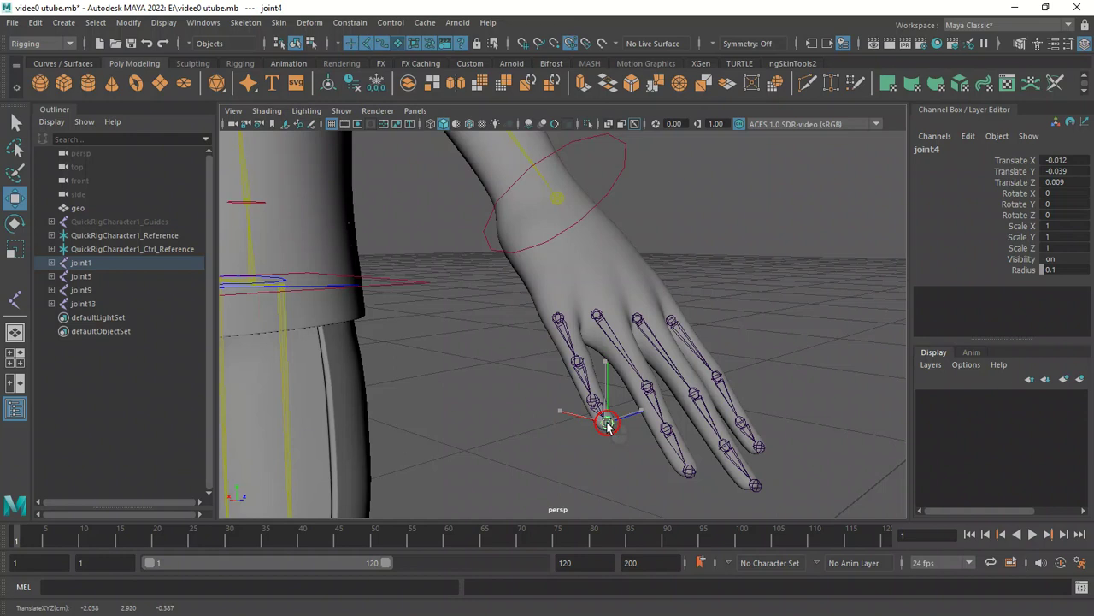
pyautogui.keyDown('alt'); pyautogui.moveTo(521, 464); pyautogui.dragTo(326, 412); pyautogui.keyUp('alt')
# Draw a four-joint chain along the thumb from its base to the thumb tip.
pyautogui.click(14, 299)
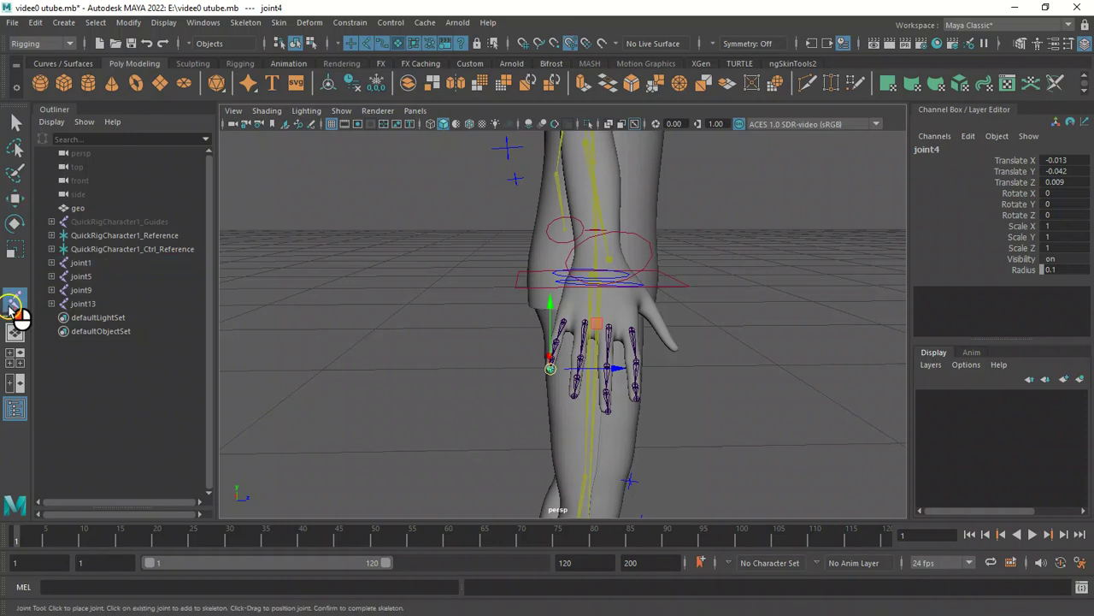
pyautogui.keyDown('alt'); pyautogui.moveTo(698, 310); pyautogui.dragTo(602, 310); pyautogui.keyUp('alt')
pyautogui.keyDown('alt'); pyautogui.moveTo(561, 308); pyautogui.dragTo(657, 357, button='right'); pyautogui.keyUp('alt')
pyautogui.keyDown('alt'); pyautogui.moveTo(662, 353); pyautogui.dragTo(623, 352); pyautogui.keyUp('alt')
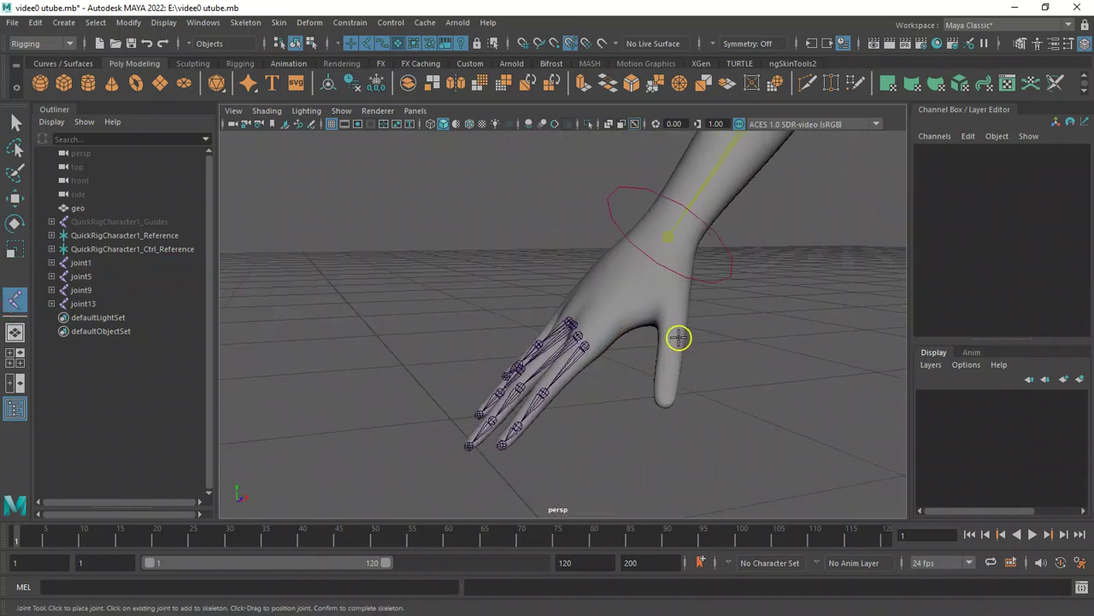
pyautogui.click(676, 317)
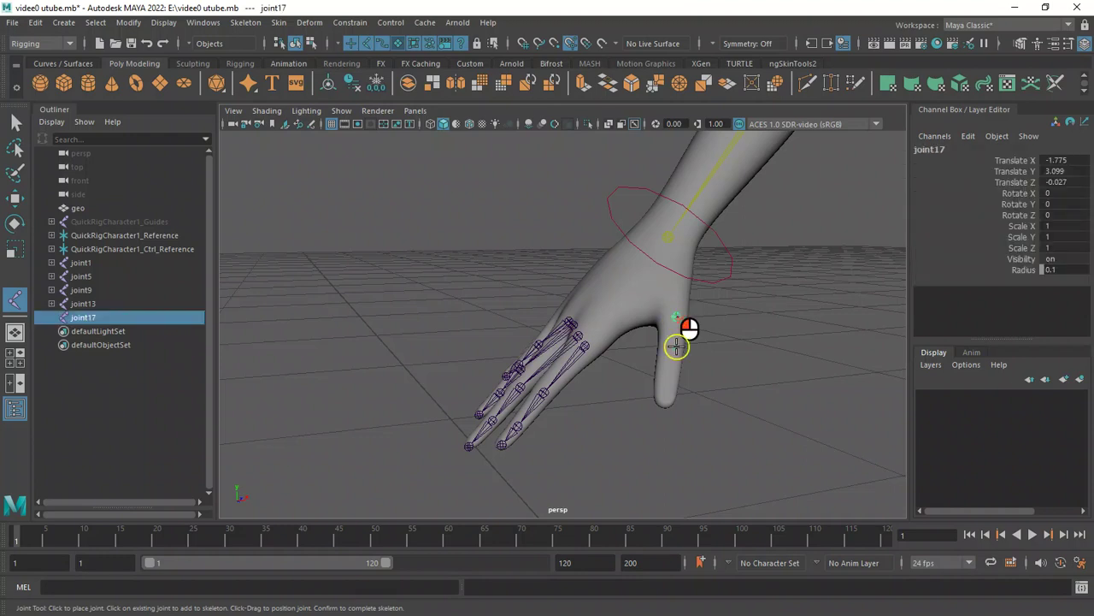
pyautogui.click(672, 353)
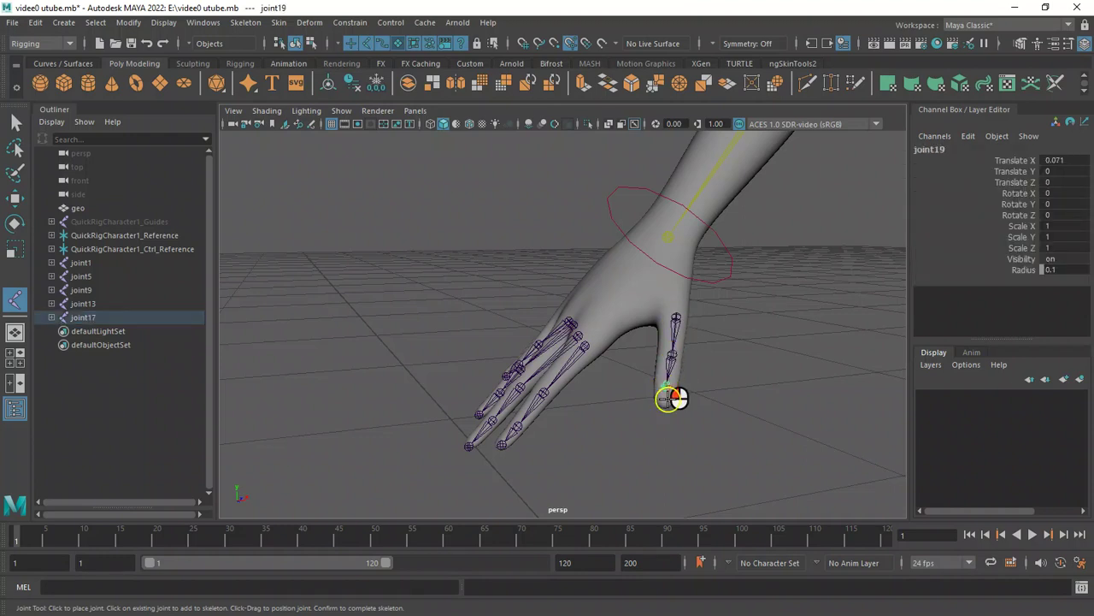
pyautogui.click(666, 405)
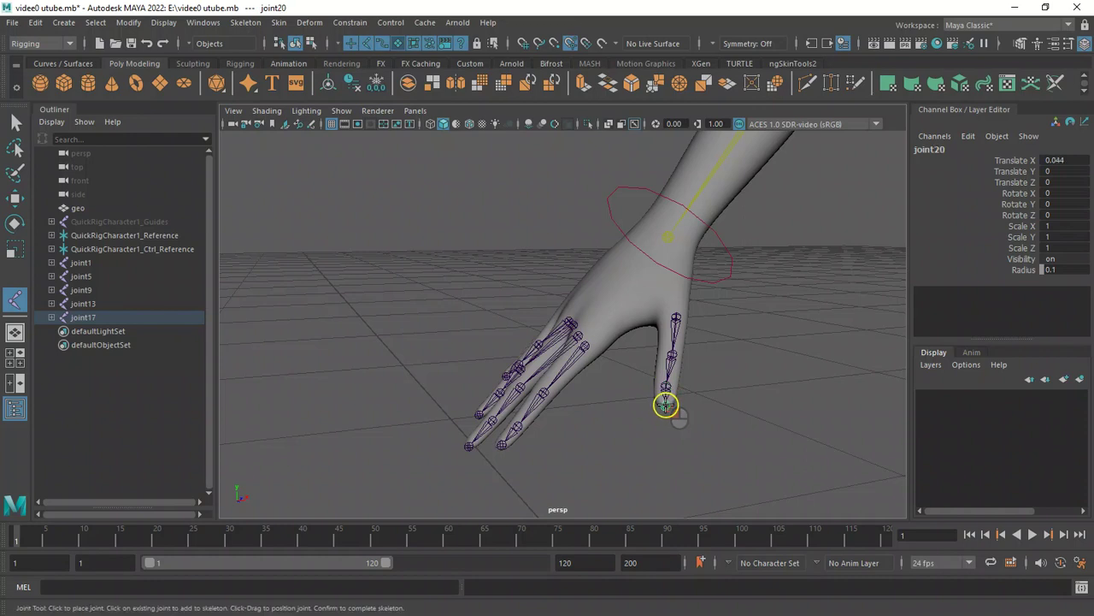
pyautogui.press('w')
# Place a single standalone joint at the center of the wrist.
pyautogui.keyDown('alt'); pyautogui.moveTo(452, 340); pyautogui.dragTo(607, 351); pyautogui.keyUp('alt')
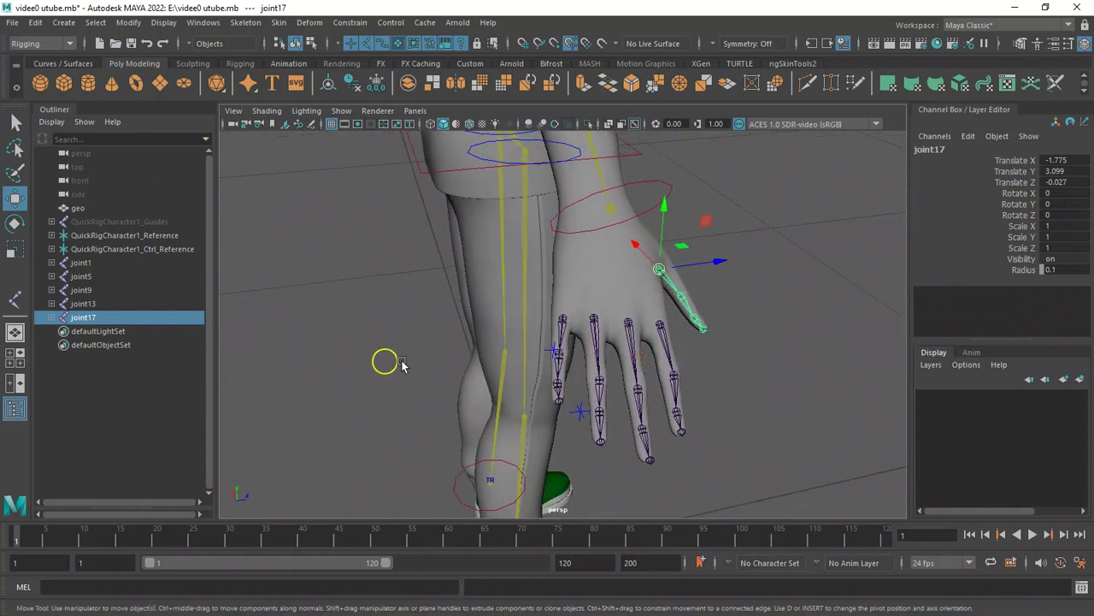
pyautogui.keyDown('alt'); pyautogui.moveTo(688, 273); pyautogui.dragTo(464, 281); pyautogui.keyUp('alt')
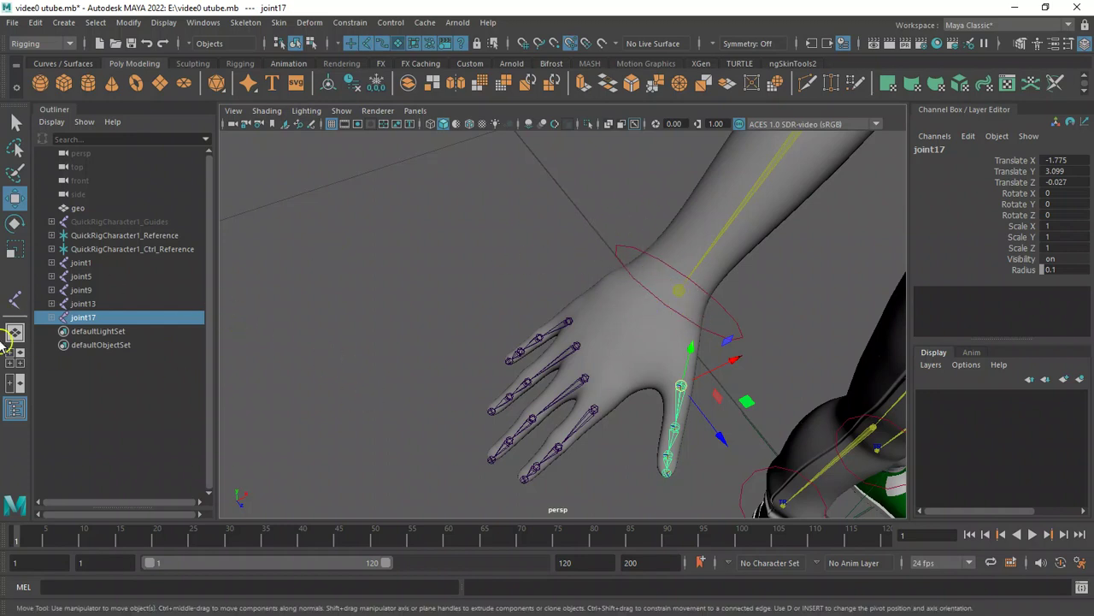
pyautogui.click(15, 299)
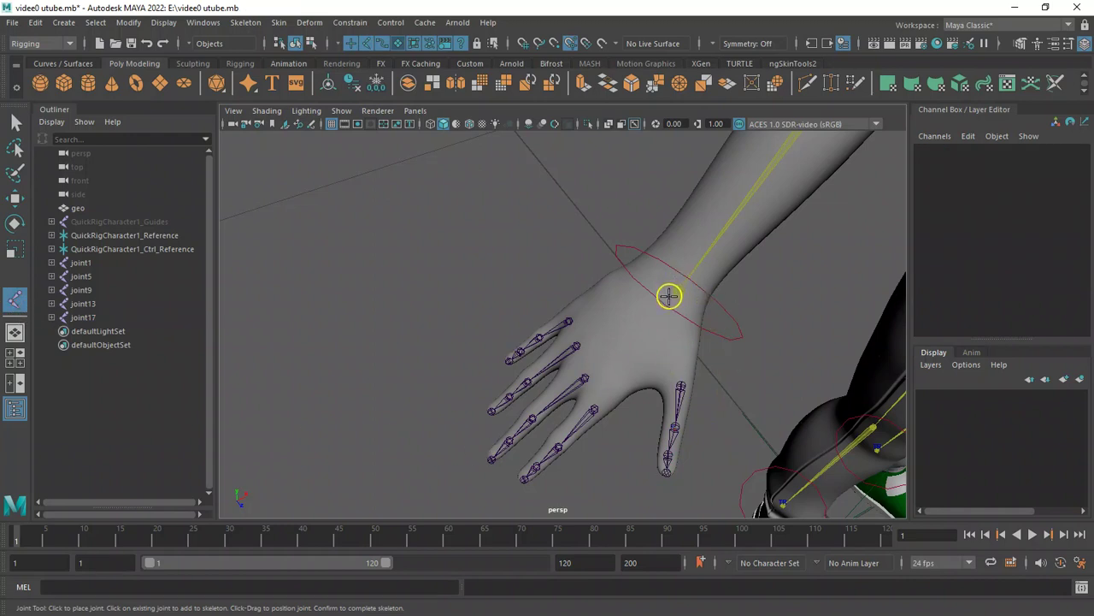
pyautogui.click(669, 297)
pyautogui.press('w')
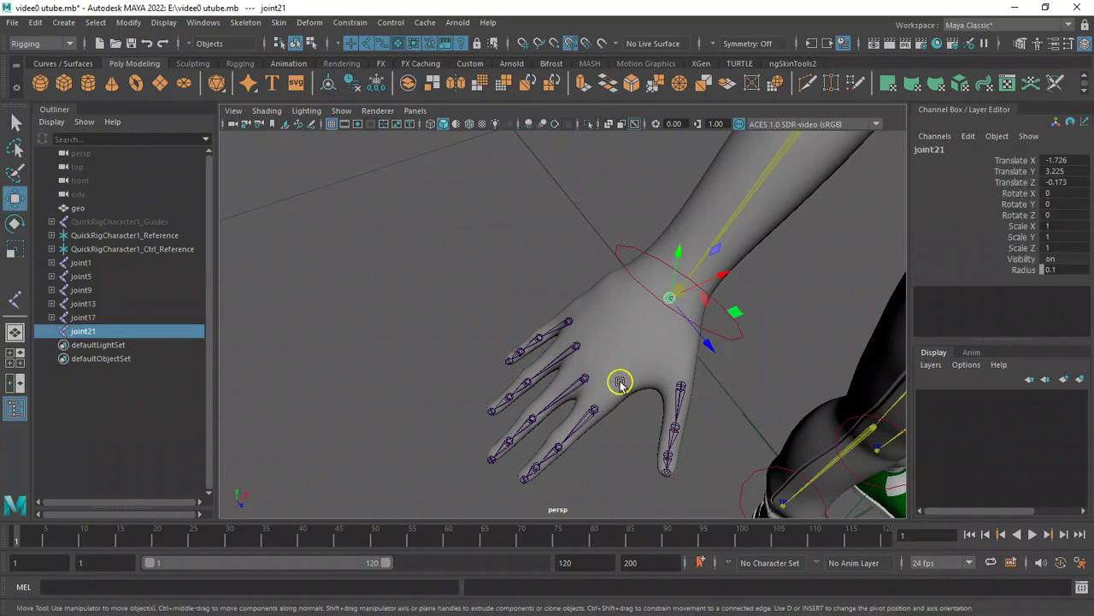
# Reposition the index finger's second joint in pivot-edit mode so it sits centered inside the finger.
pyautogui.keyDown('alt'); pyautogui.moveTo(476, 325); pyautogui.dragTo(606, 420); pyautogui.keyUp('alt')
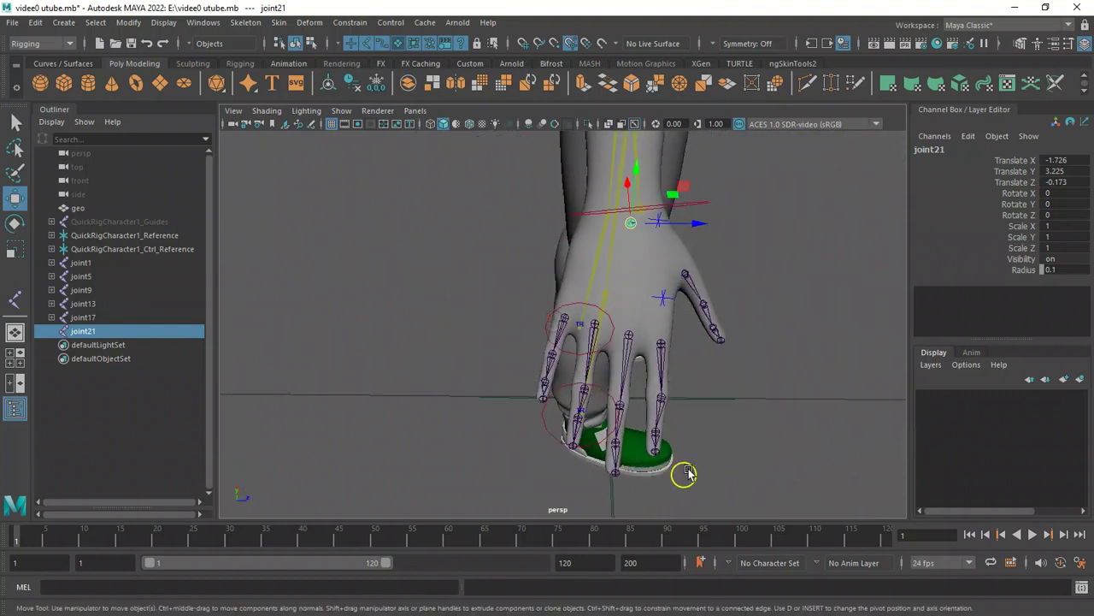
pyautogui.keyDown('alt'); pyautogui.moveTo(684, 471); pyautogui.dragTo(713, 453); pyautogui.keyUp('alt')
pyautogui.click(633, 471)
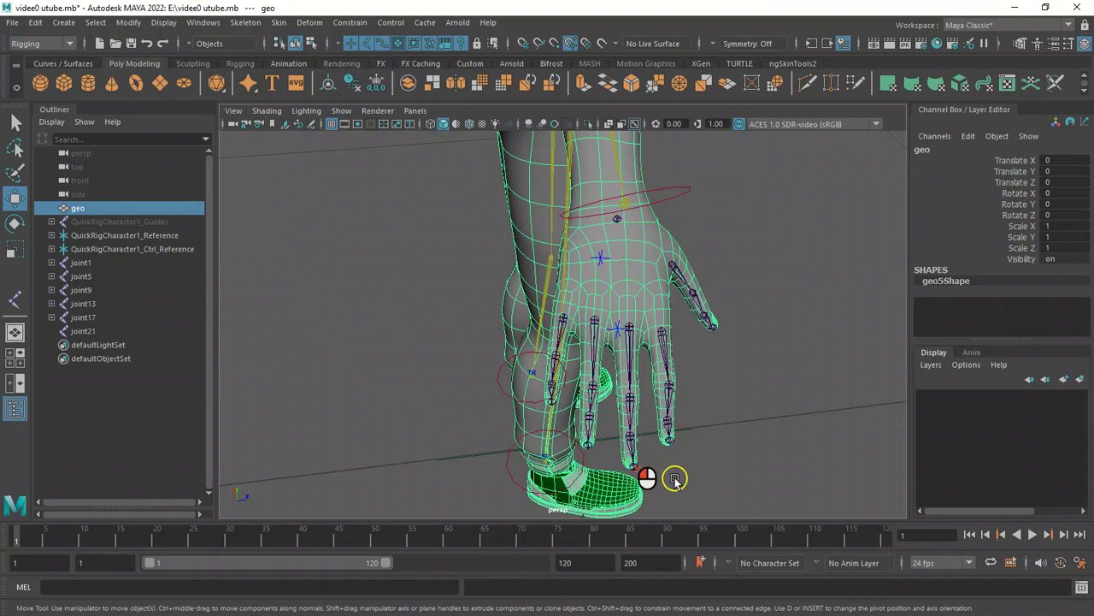
pyautogui.click(397, 45)
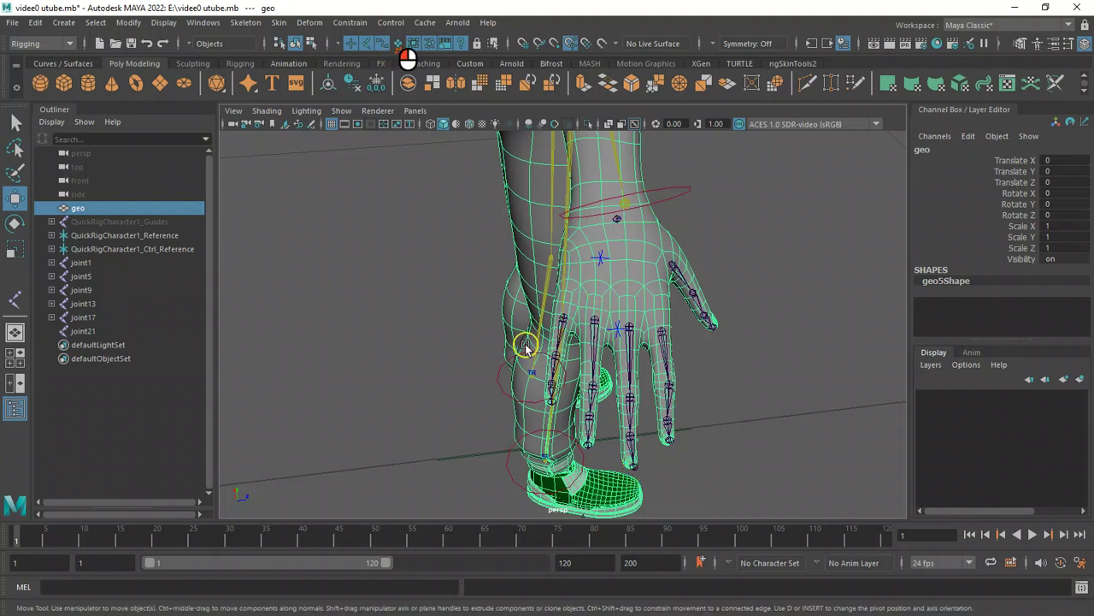
pyautogui.click(637, 469)
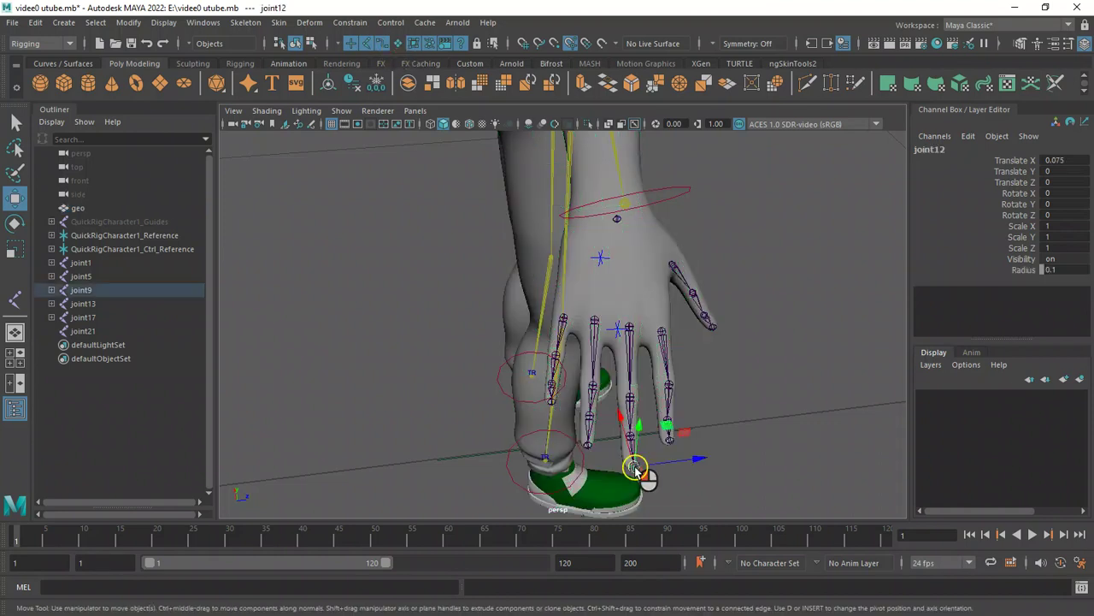
pyautogui.moveTo(699, 461); pyautogui.dragTo(694, 462)
pyautogui.click(672, 384)
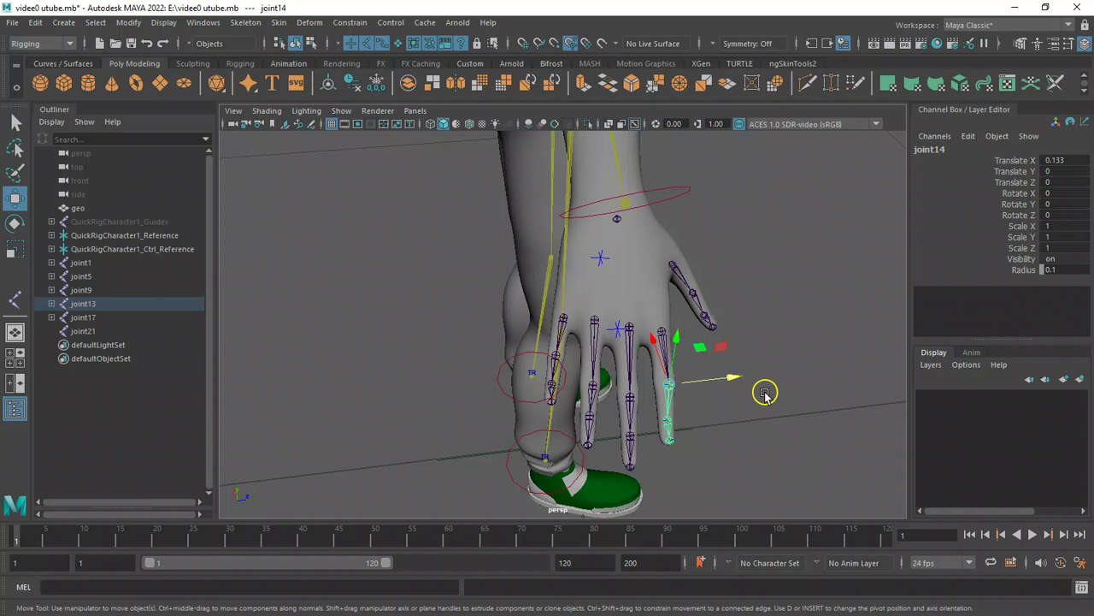
pyautogui.press('d')
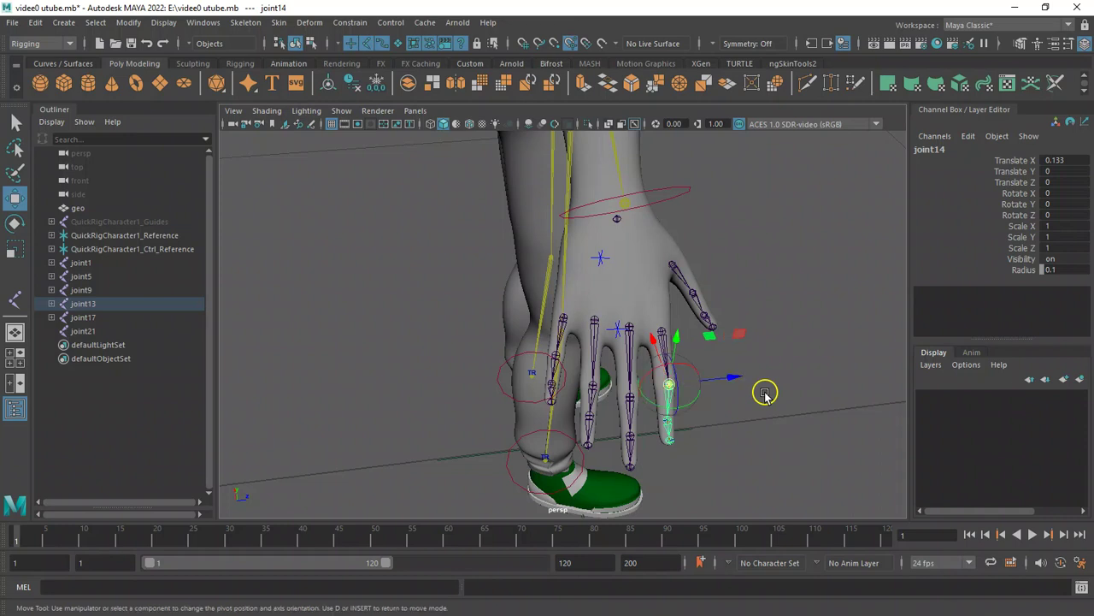
pyautogui.moveTo(739, 379); pyautogui.dragTo(734, 378)
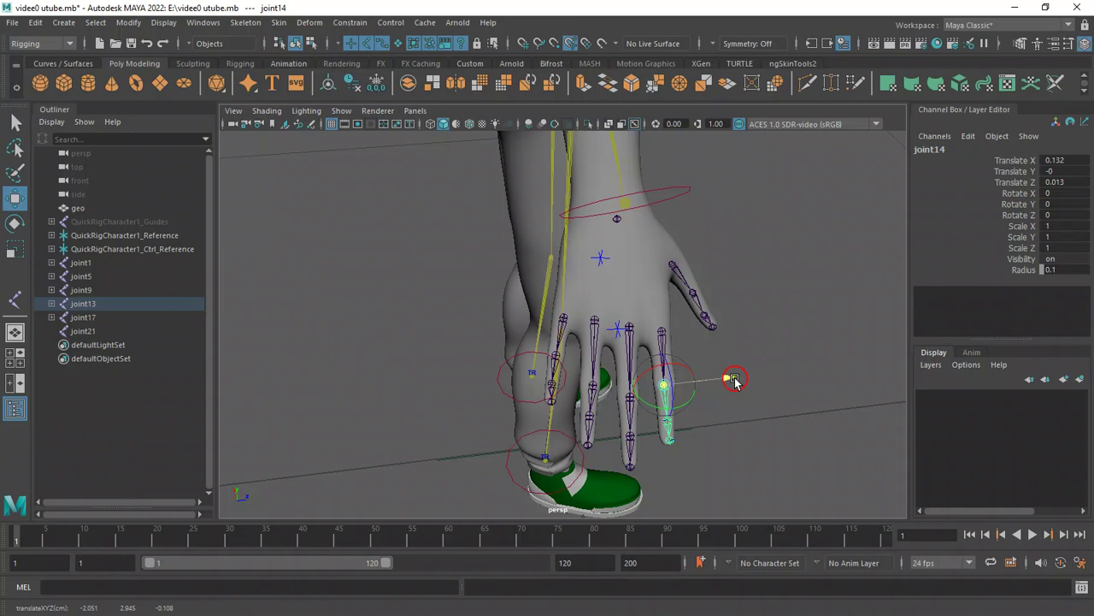
pyautogui.keyDown('alt'); pyautogui.moveTo(773, 288); pyautogui.dragTo(784, 286); pyautogui.keyUp('alt')
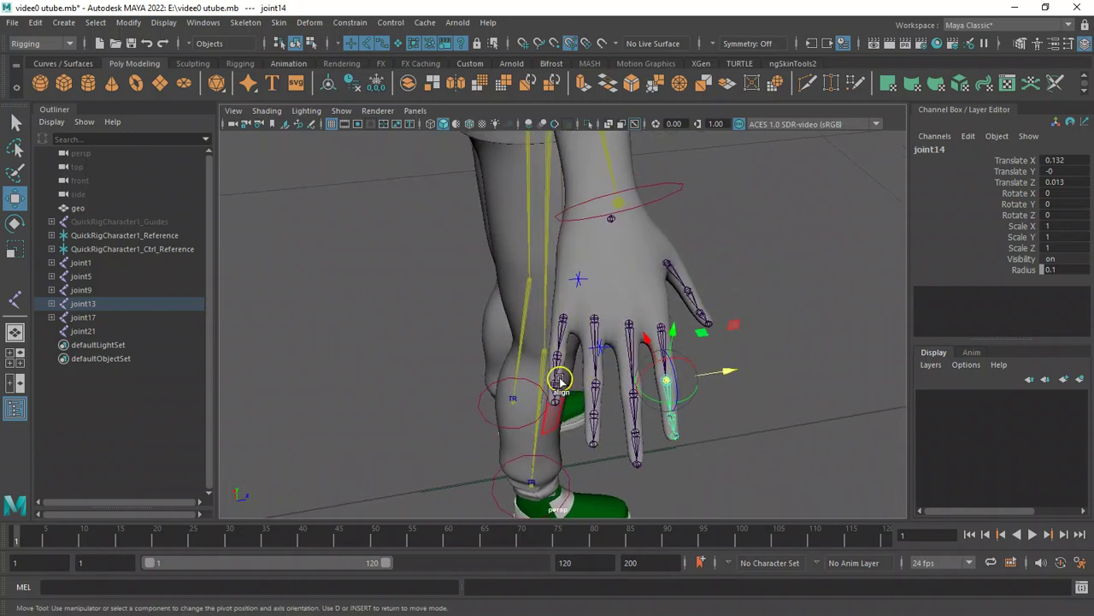
pyautogui.keyDown('alt'); pyautogui.moveTo(632, 390); pyautogui.dragTo(647, 405); pyautogui.keyUp('alt')
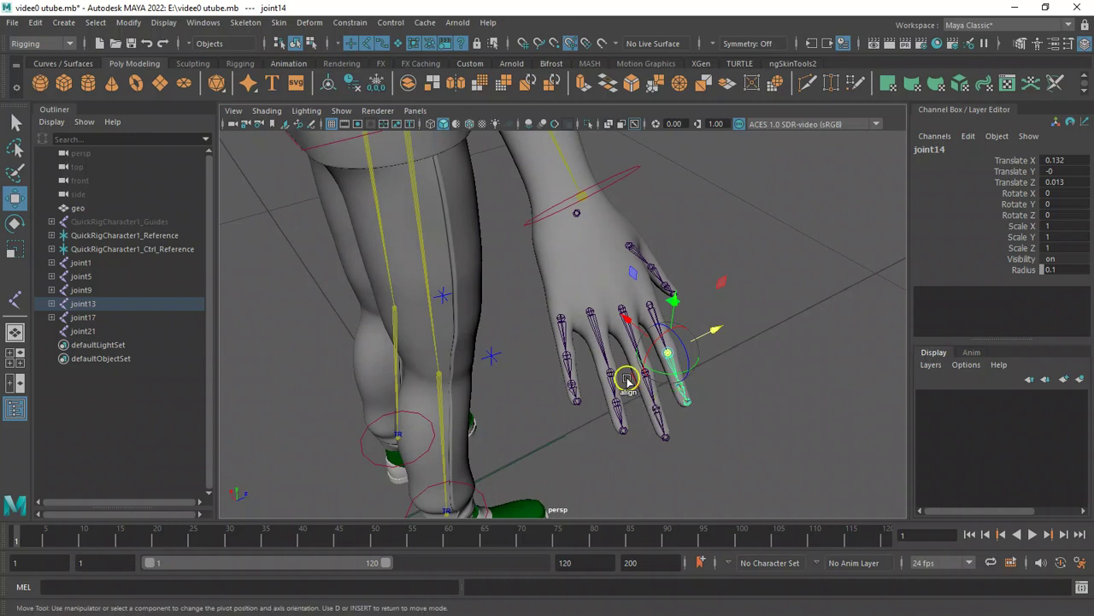
pyautogui.keyDown('alt'); pyautogui.moveTo(724, 379); pyautogui.dragTo(725, 430); pyautogui.keyUp('alt')
pyautogui.moveTo(725, 427)
pyautogui.mouseDown()
pyautogui.moveTo(708, 420)
pyautogui.moveTo(715, 427)
pyautogui.mouseUp()
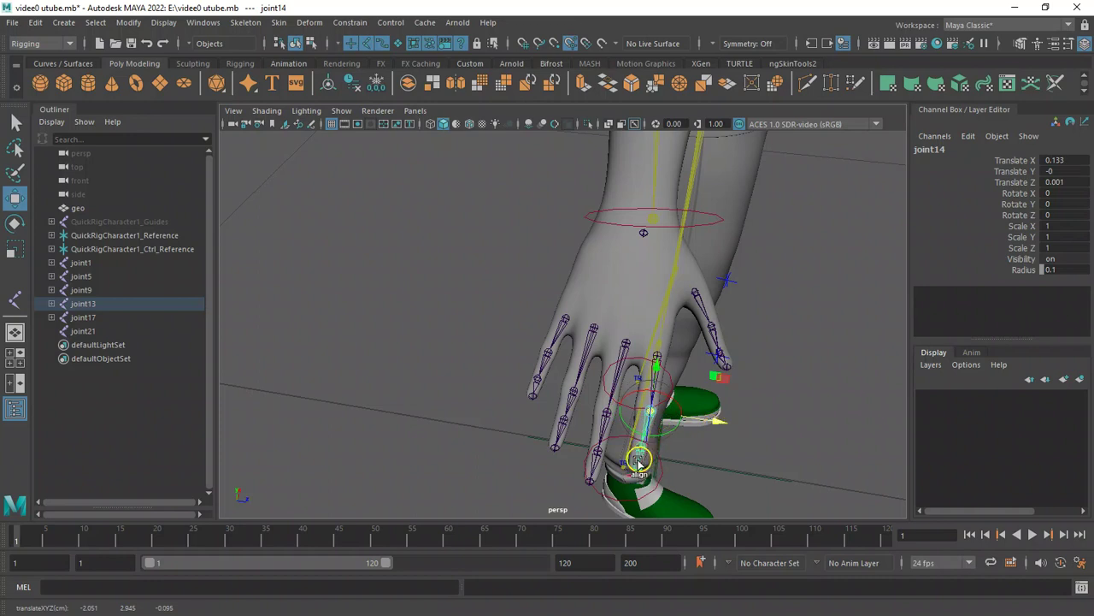
pyautogui.moveTo(716, 425); pyautogui.dragTo(714, 428)
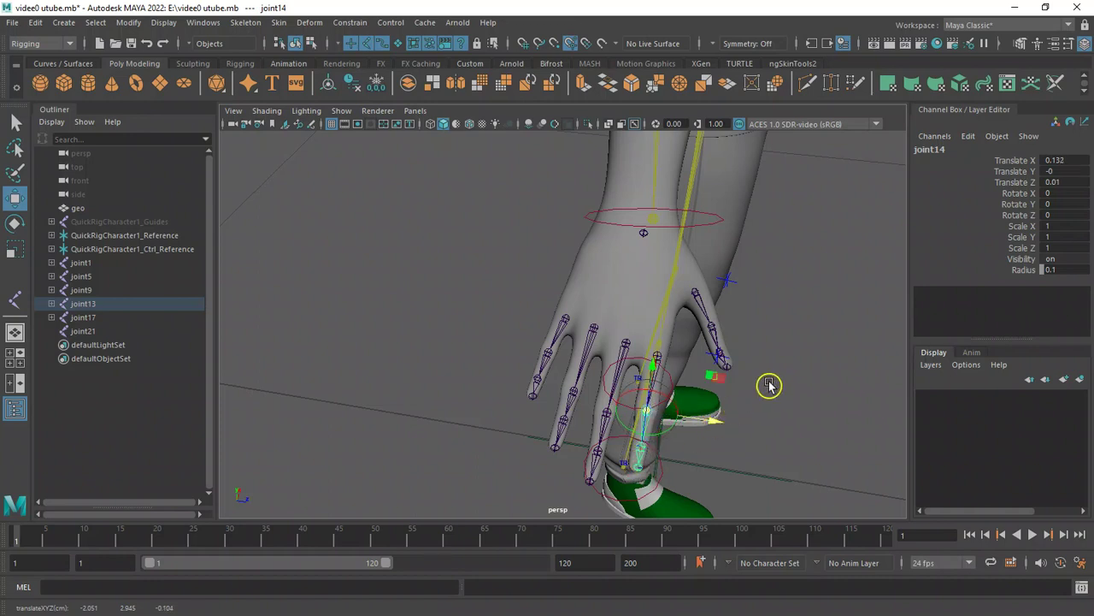
pyautogui.keyDown('alt'); pyautogui.moveTo(760, 357); pyautogui.dragTo(825, 354); pyautogui.keyUp('alt')
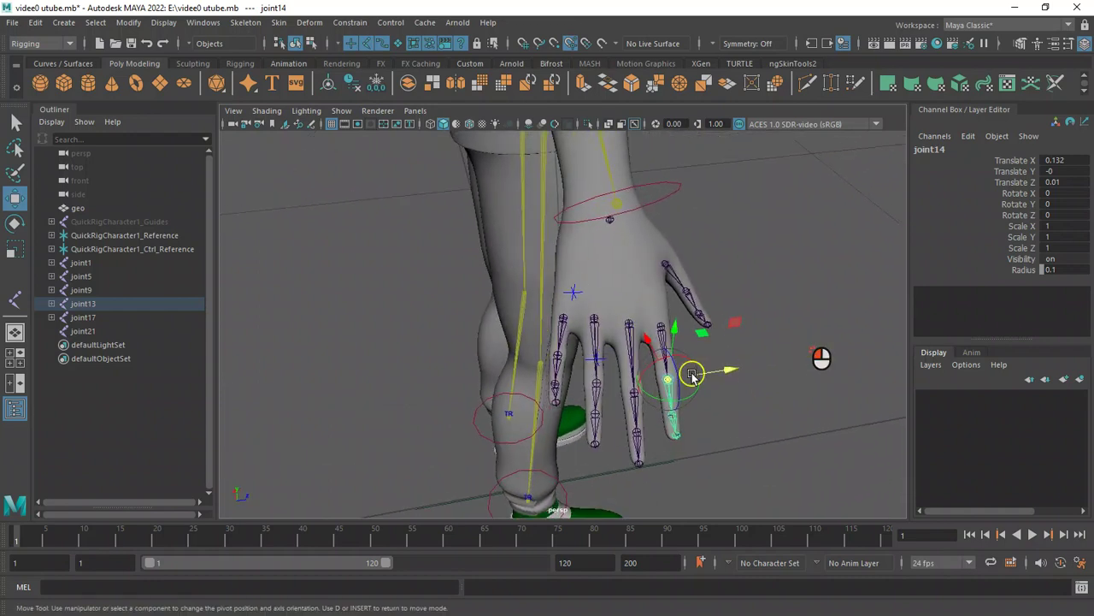
# Nudge the pinky chain's tip joint slightly to center it in the fingertip.
pyautogui.click(557, 404)
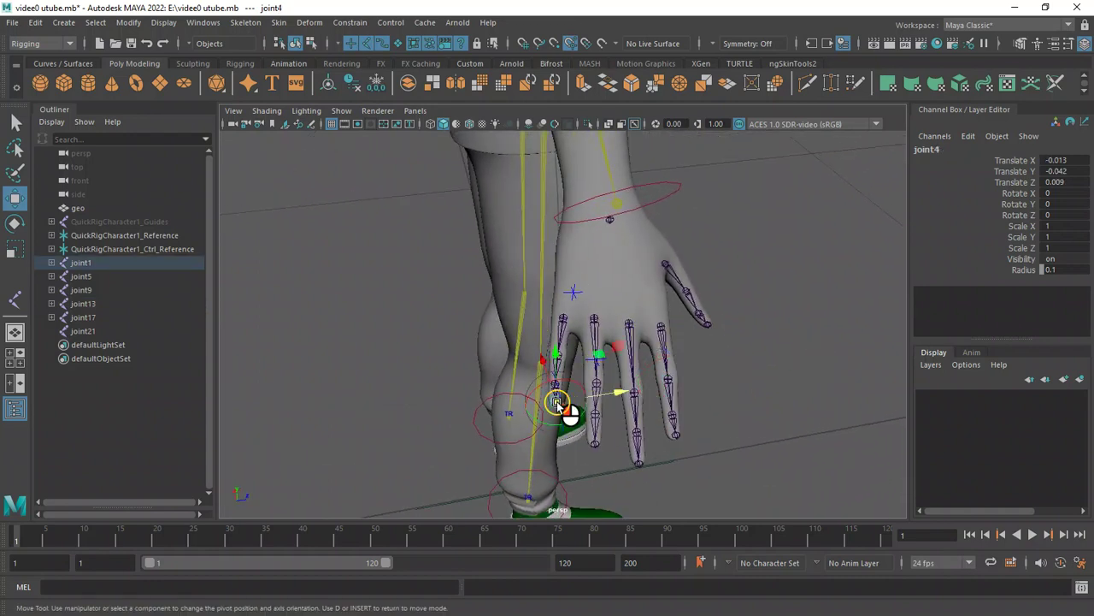
pyautogui.moveTo(619, 396)
pyautogui.mouseDown()
pyautogui.moveTo(630, 399)
pyautogui.moveTo(616, 396)
pyautogui.mouseUp()
pyautogui.keyDown('alt'); pyautogui.moveTo(773, 326); pyautogui.dragTo(750, 450); pyautogui.keyUp('alt')
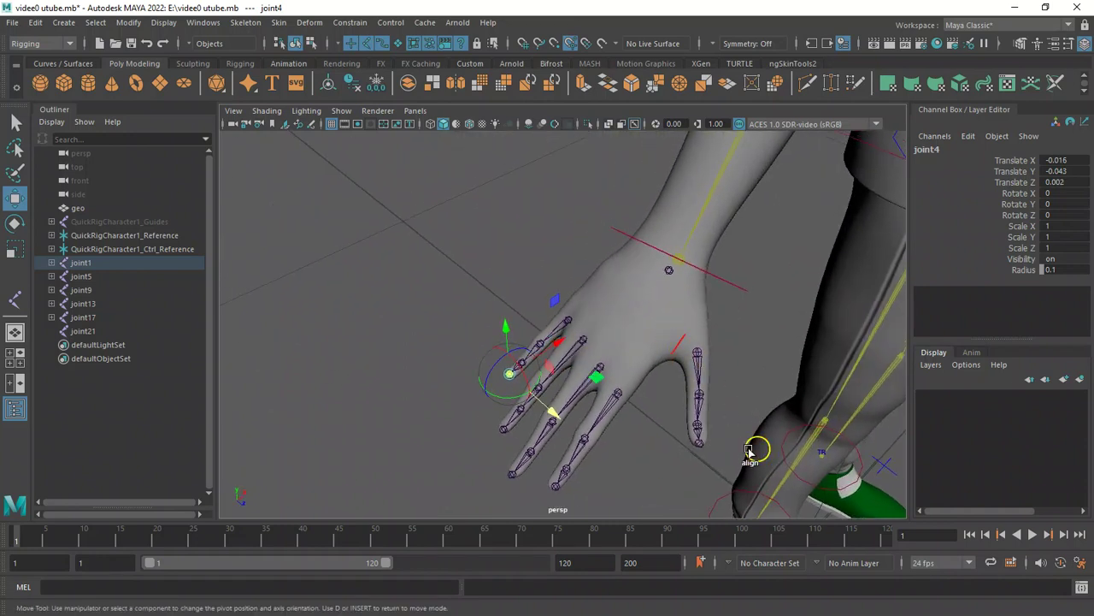
# Nudge the thumb's second joint slightly to center it in the thumb, then return to selection.
pyautogui.click(700, 396)
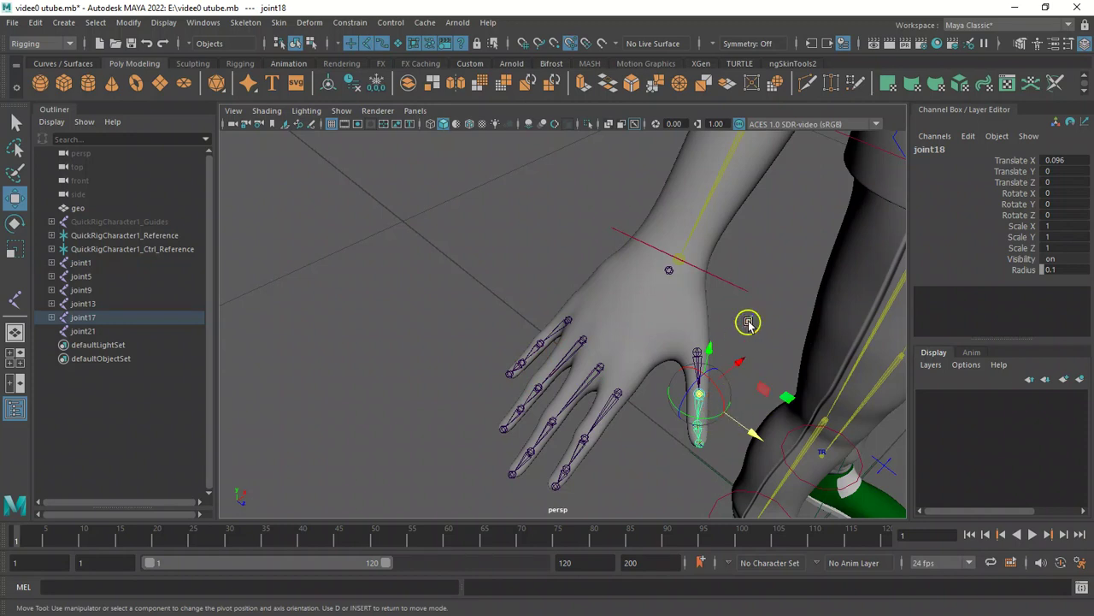
pyautogui.moveTo(746, 366); pyautogui.dragTo(743, 366)
pyautogui.keyDown('alt'); pyautogui.moveTo(381, 347); pyautogui.dragTo(557, 294); pyautogui.keyUp('alt')
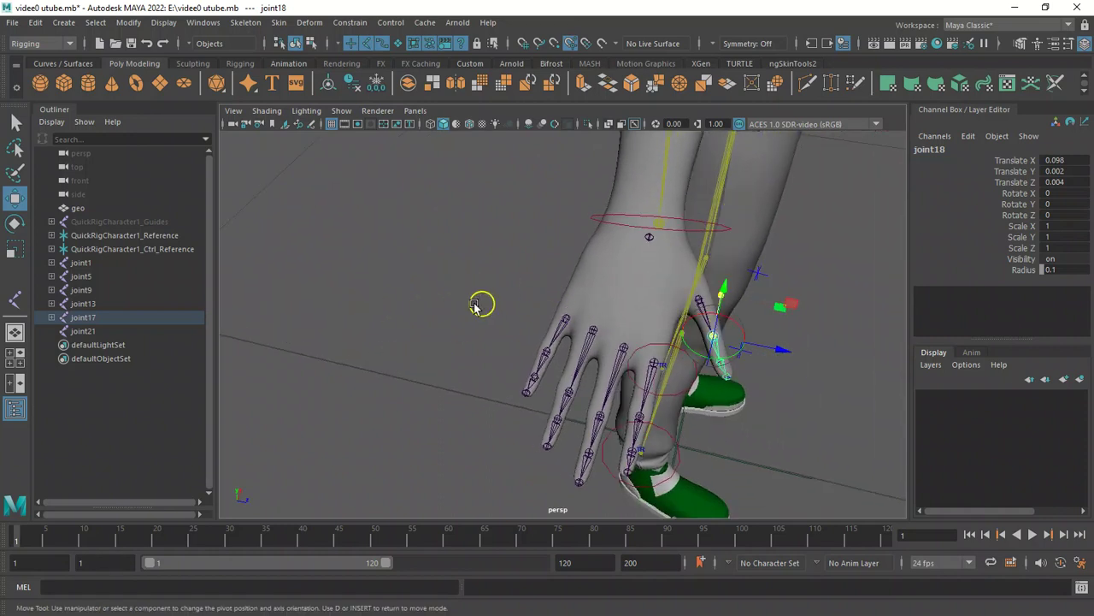
pyautogui.press('q')
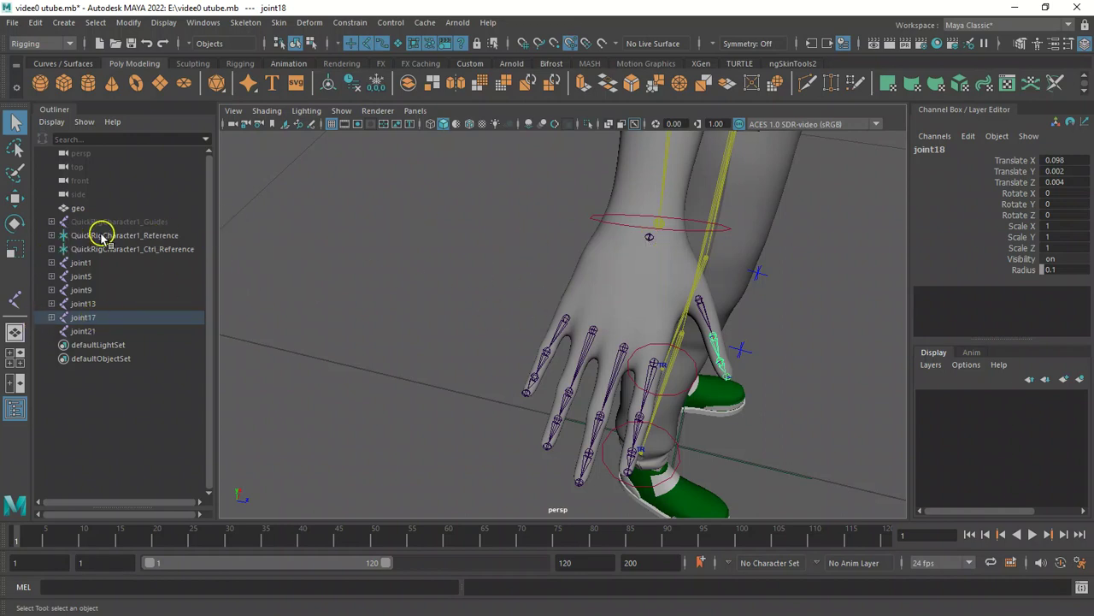
# Rename the pinky chain's root joint to right_pinky_finger.
pyautogui.keyDown('shift'); pyautogui.click(50, 235); pyautogui.keyUp('shift')
pyautogui.scroll(-5, 208, 263)
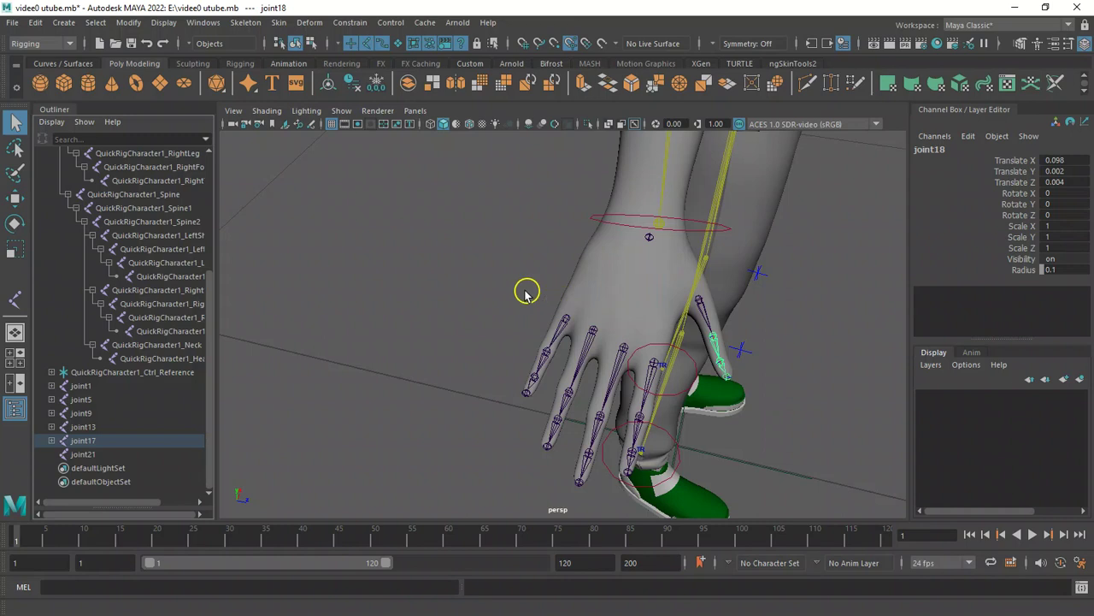
pyautogui.click(564, 321)
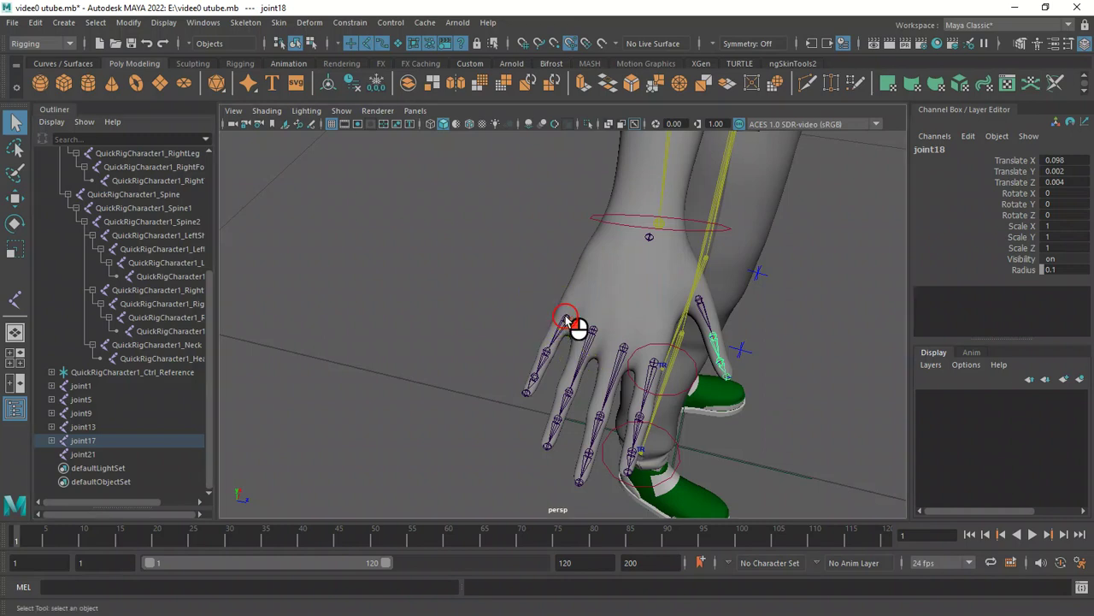
pyautogui.doubleClick(96, 388)
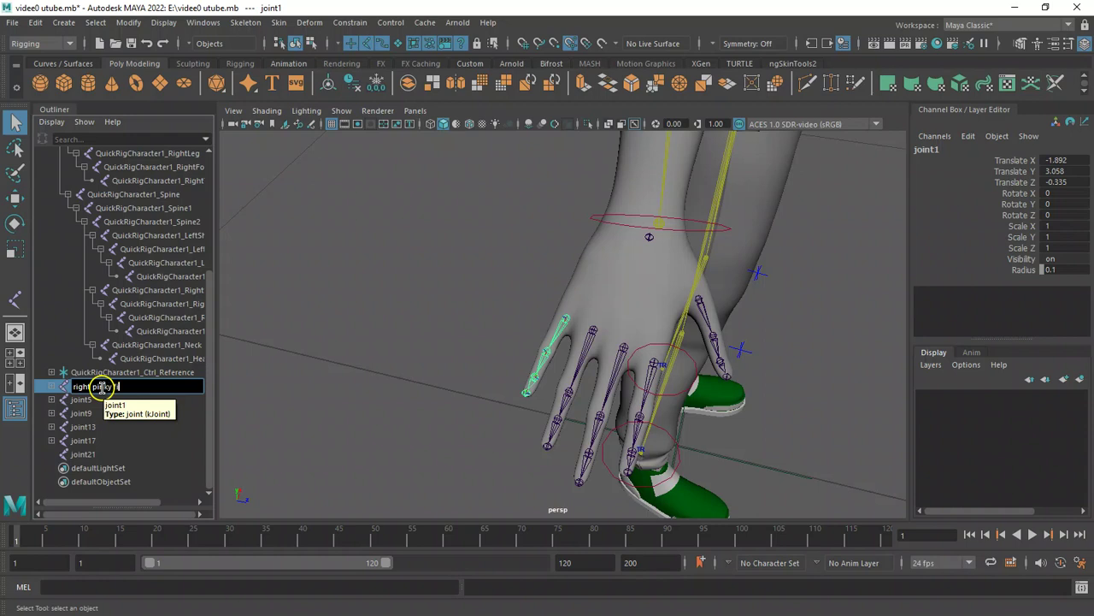
pyautogui.write('er')
pyautogui.press('Return')
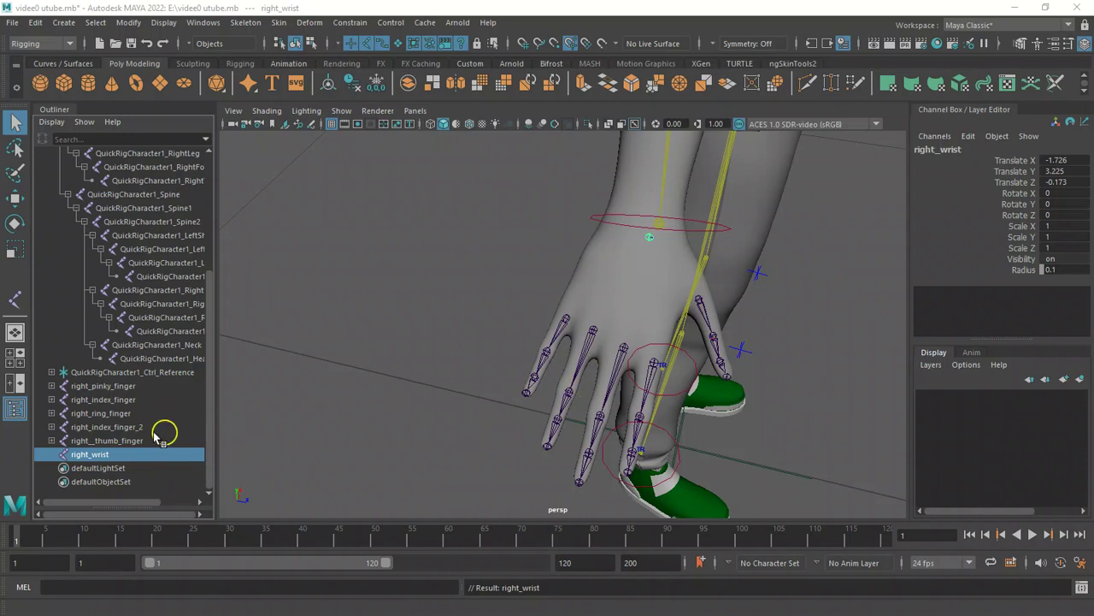
# Select the right_wrist joint and collapse the QuickRigCharacter1_Reference hierarchy in the outliner.
pyautogui.click(569, 322)
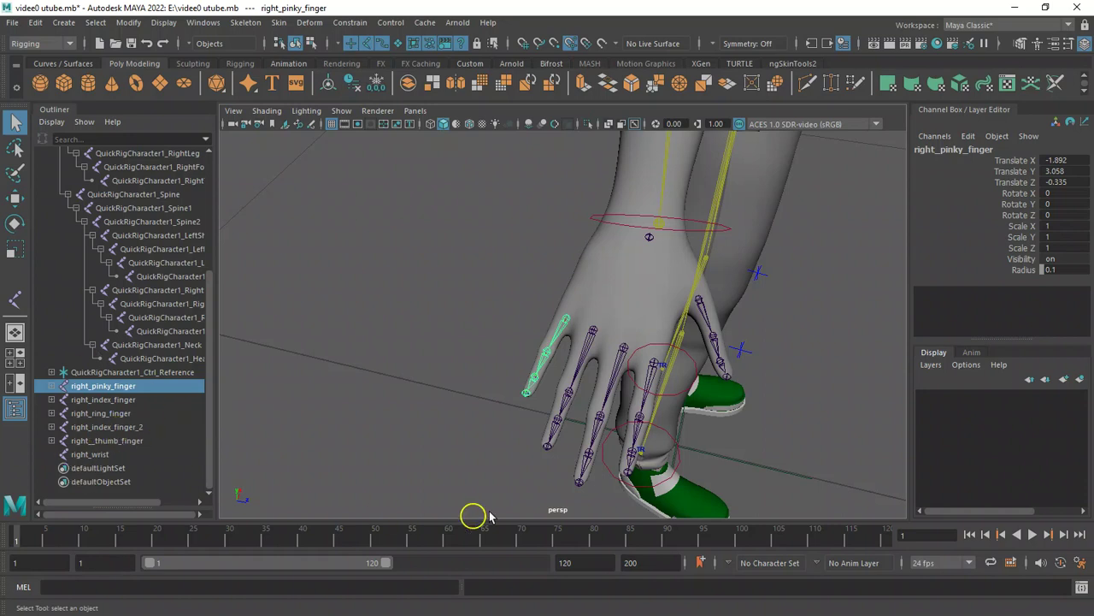
pyautogui.keyDown('alt'); pyautogui.moveTo(367, 267); pyautogui.dragTo(343, 276); pyautogui.keyUp('alt')
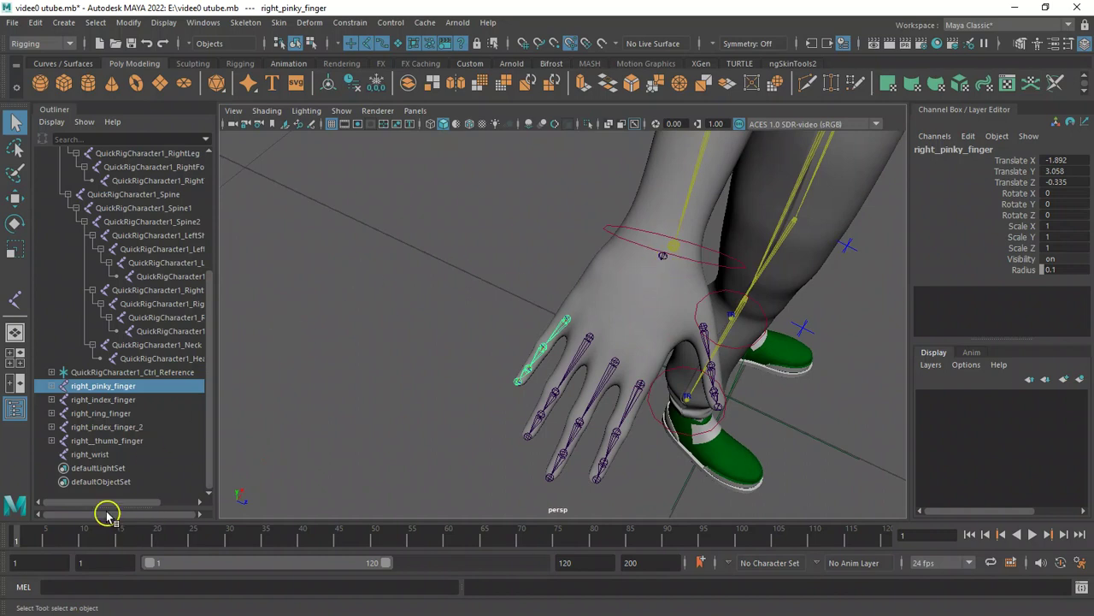
pyautogui.click(101, 455)
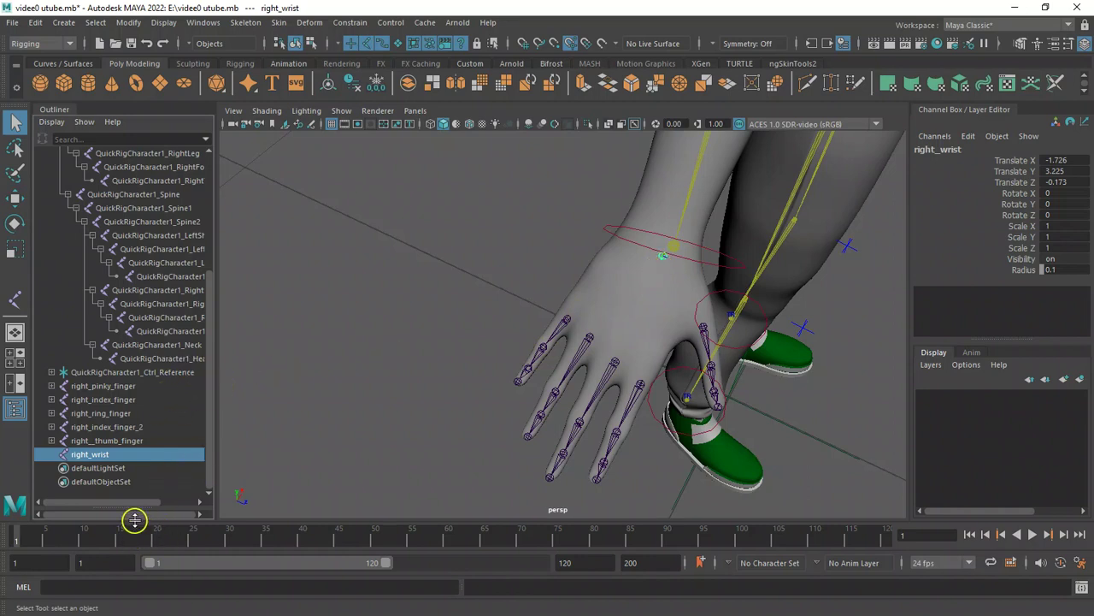
pyautogui.moveTo(210, 424); pyautogui.dragTo(211, 312)
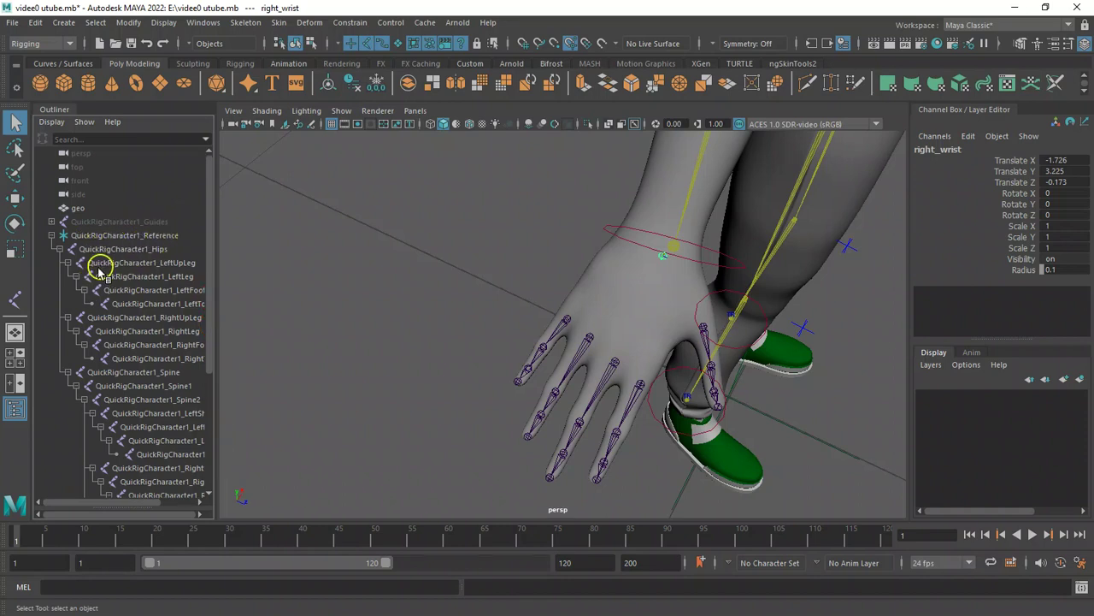
pyautogui.click(51, 235)
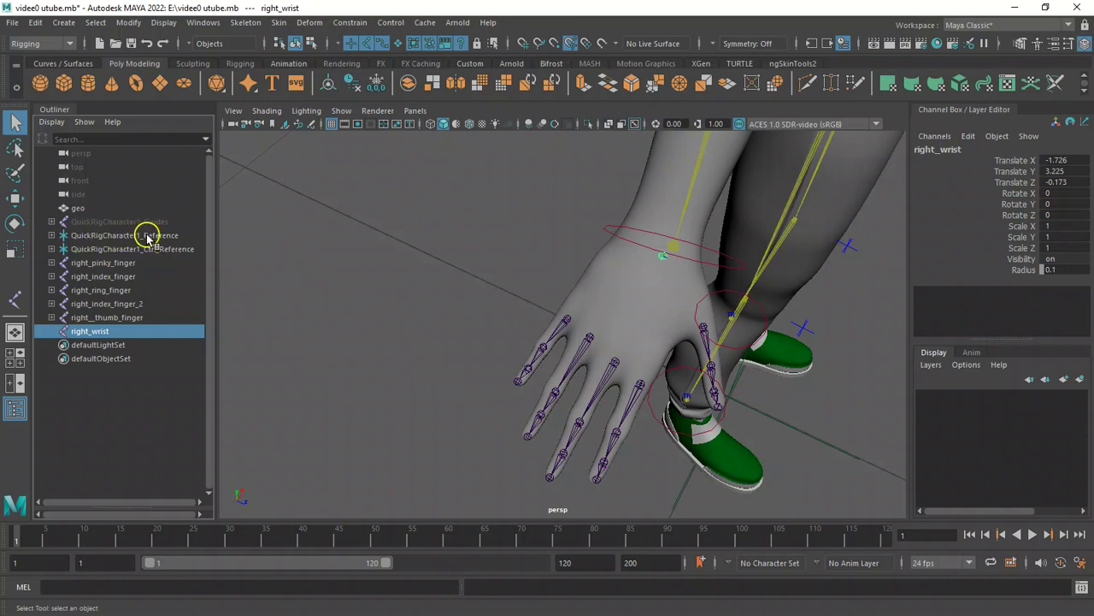
# Snap the right_wrist joint's position onto the QuickRigCharacter1_RightHand joint with Match Translation.
pyautogui.keyDown('shift'); pyautogui.click(51, 235); pyautogui.keyUp('shift')
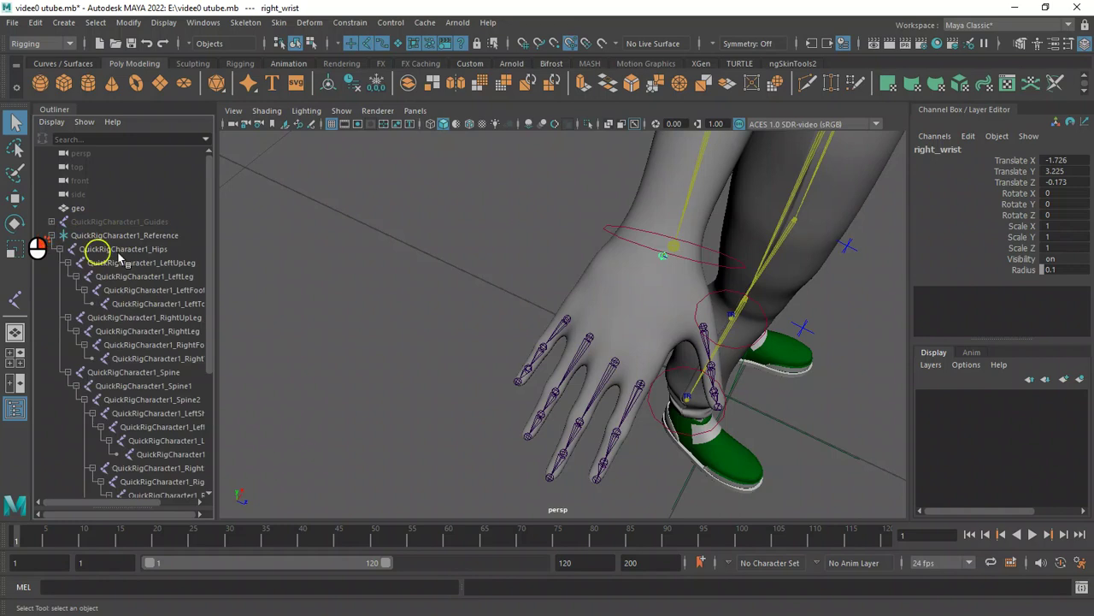
pyautogui.moveTo(209, 216); pyautogui.dragTo(230, 318)
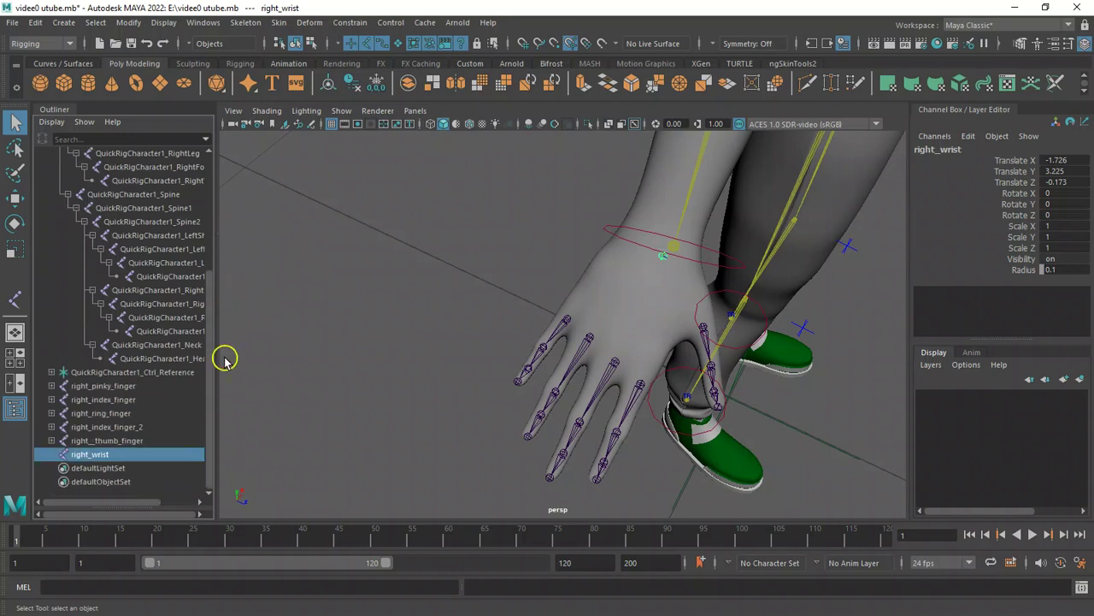
pyautogui.moveTo(103, 504); pyautogui.dragTo(135, 502)
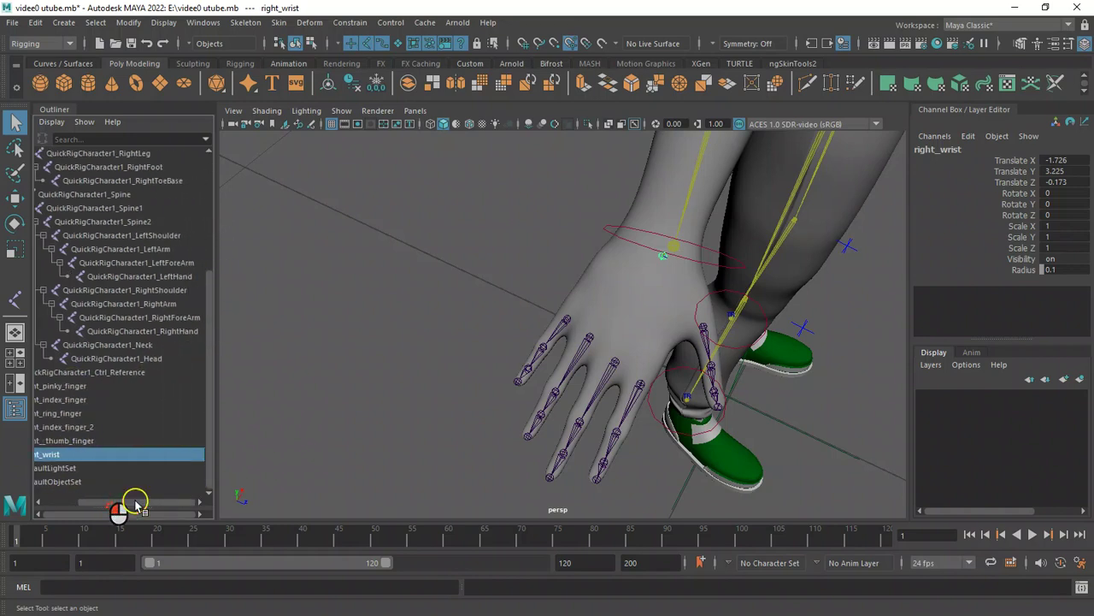
pyautogui.click(193, 336)
pyautogui.press('w')
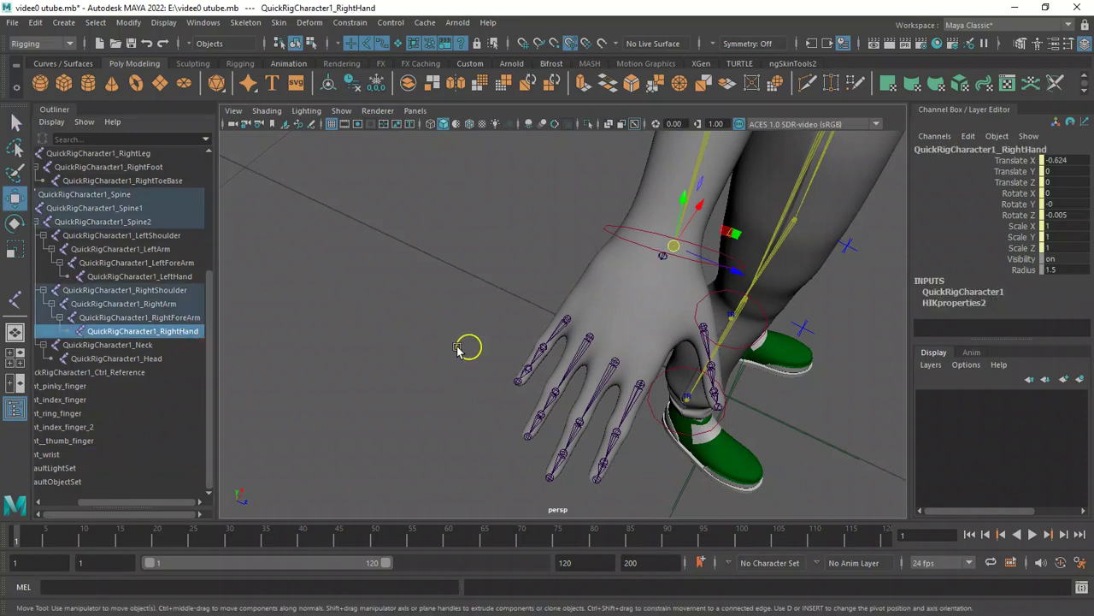
pyautogui.click(67, 455)
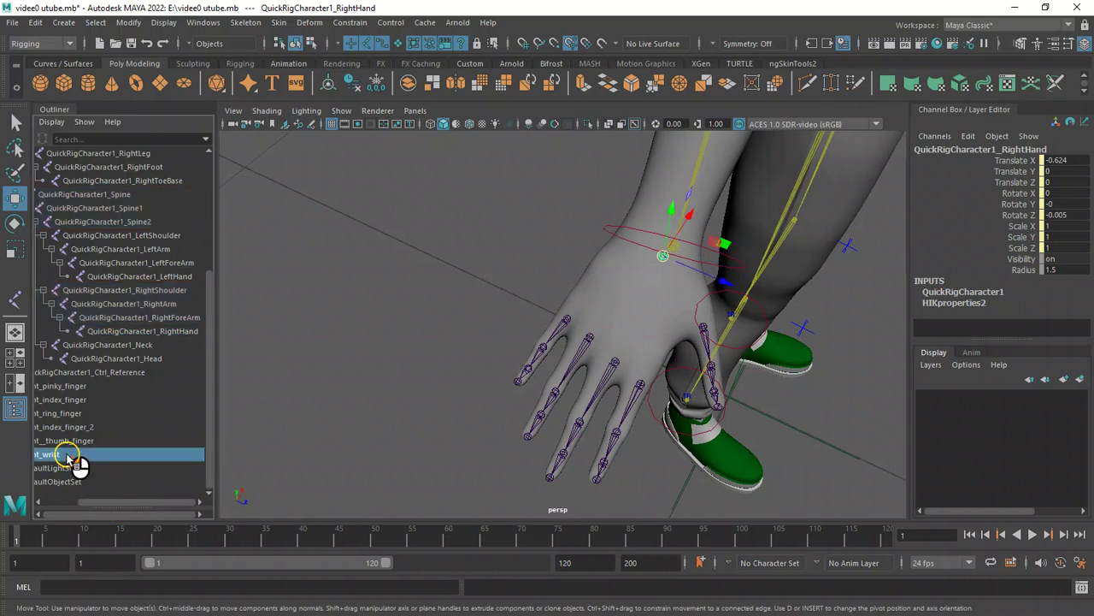
pyautogui.keyDown('ctrl'); pyautogui.click(174, 331); pyautogui.keyUp('ctrl')
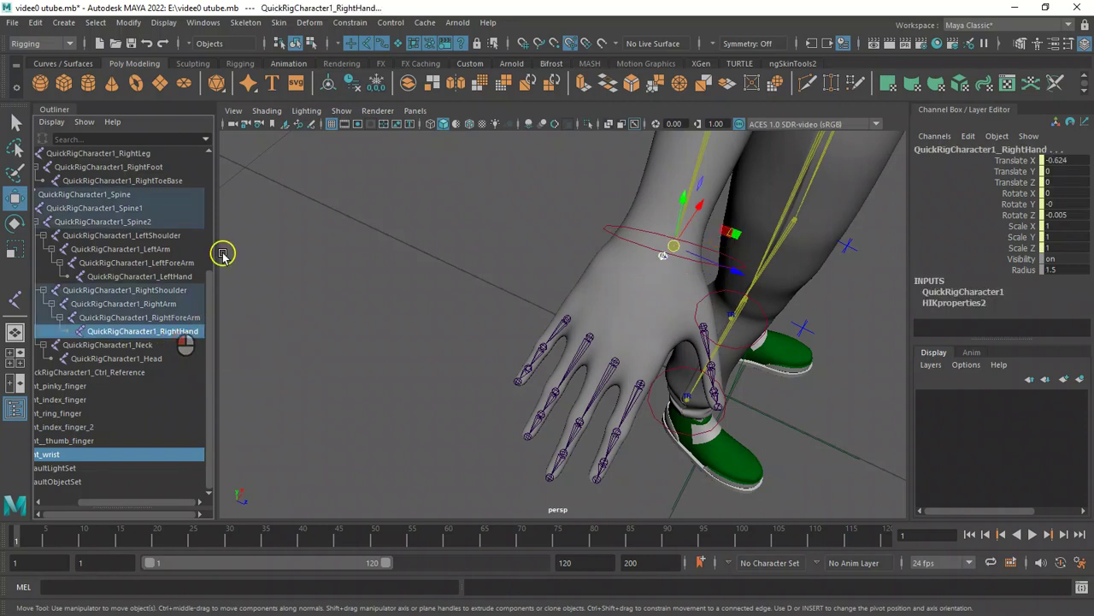
pyautogui.click(126, 25)
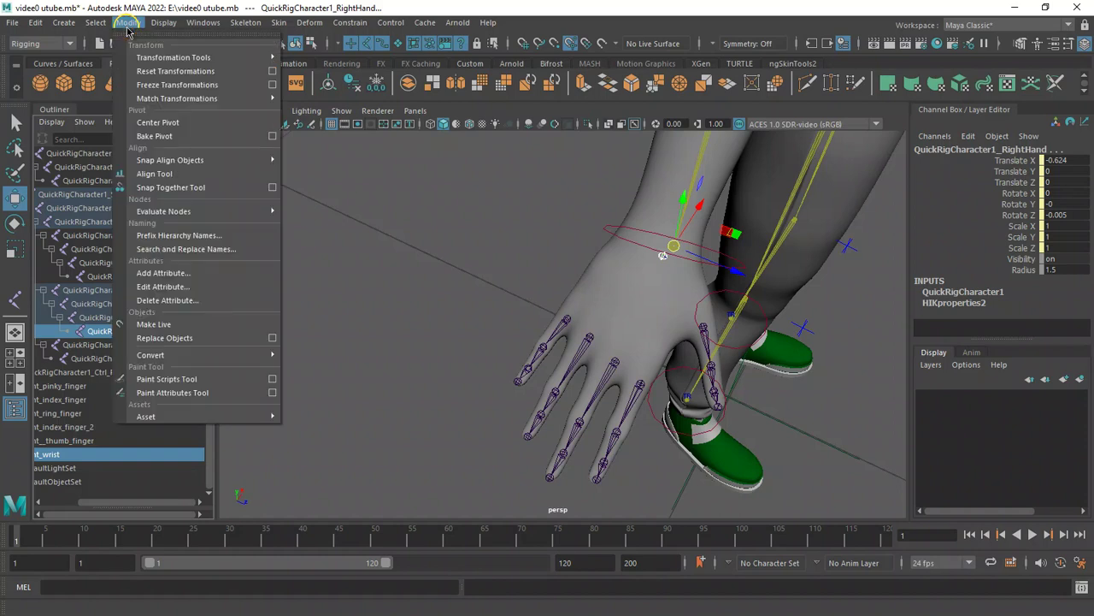
pyautogui.moveTo(181, 100)
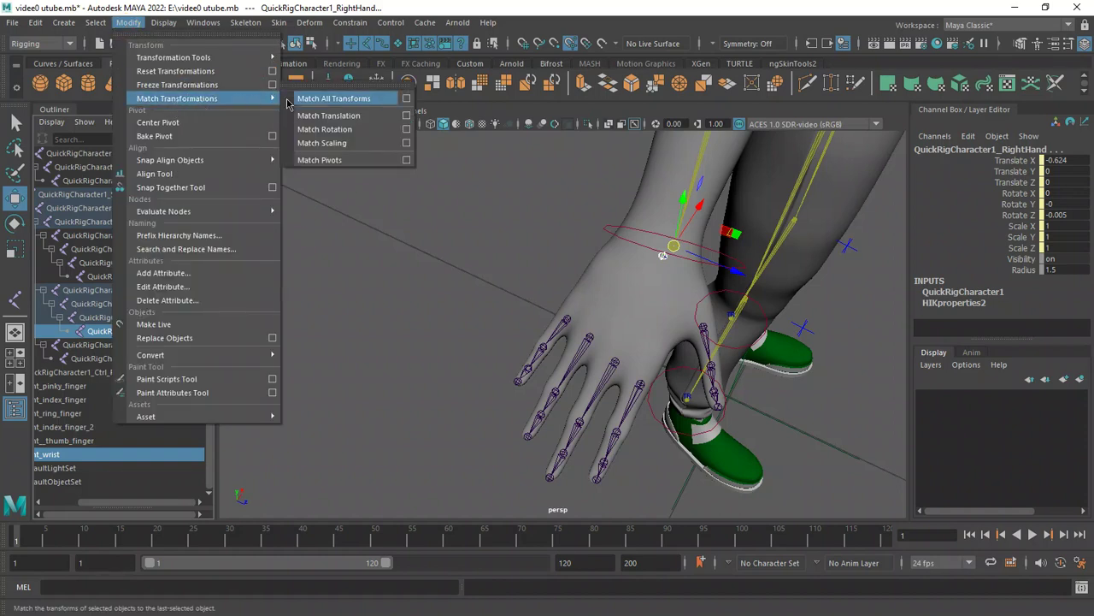
pyautogui.click(339, 124)
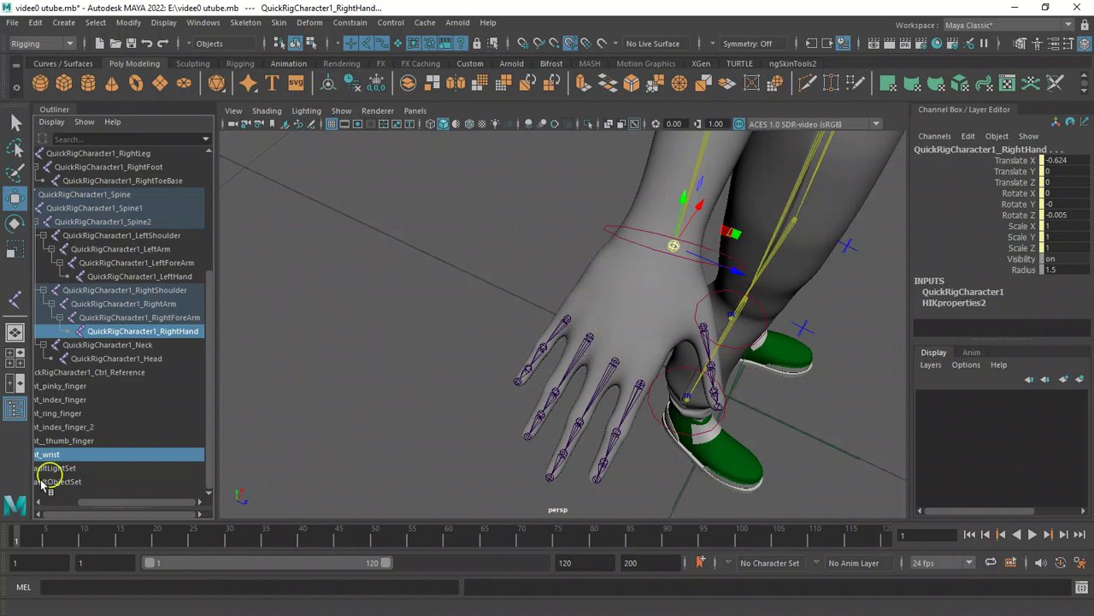
# Orient the right_wrist joint to world, with Reorient the local scale axes enabled.
pyautogui.click(81, 455)
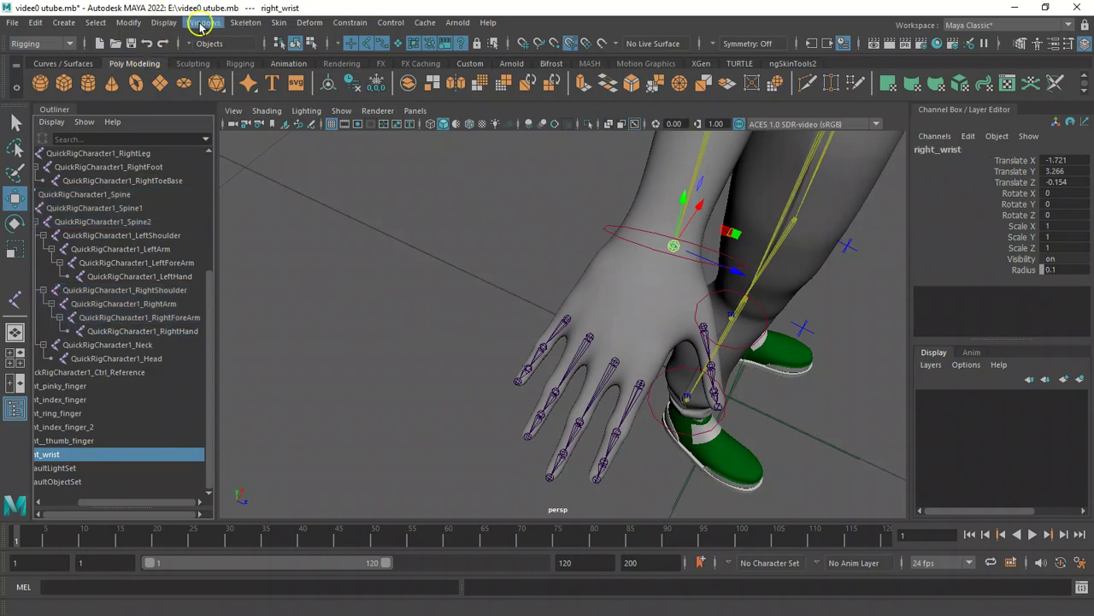
pyautogui.click(251, 23)
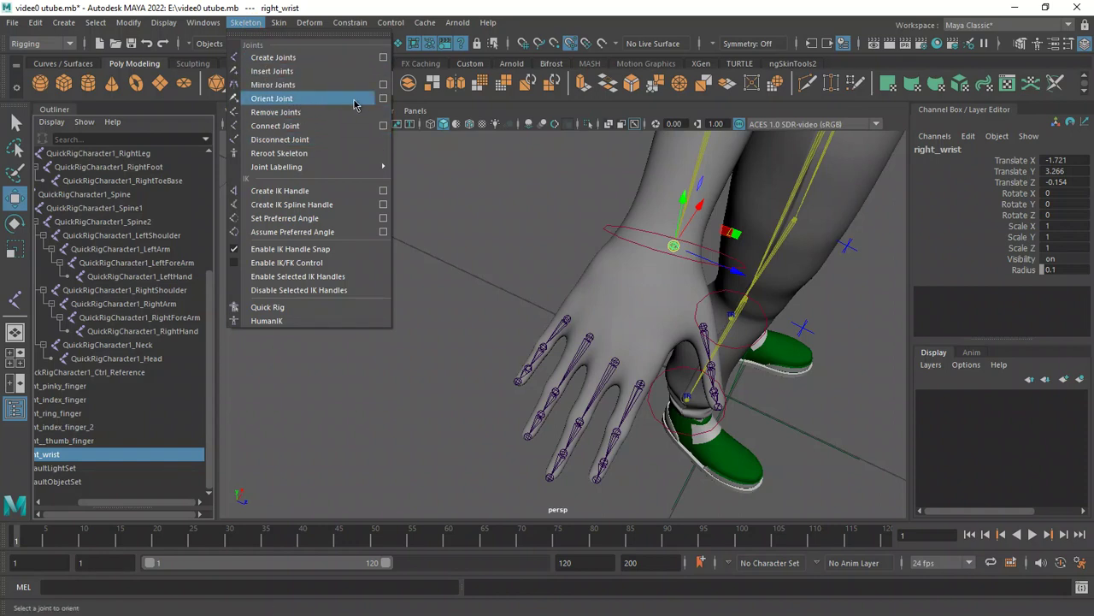
pyautogui.click(383, 98)
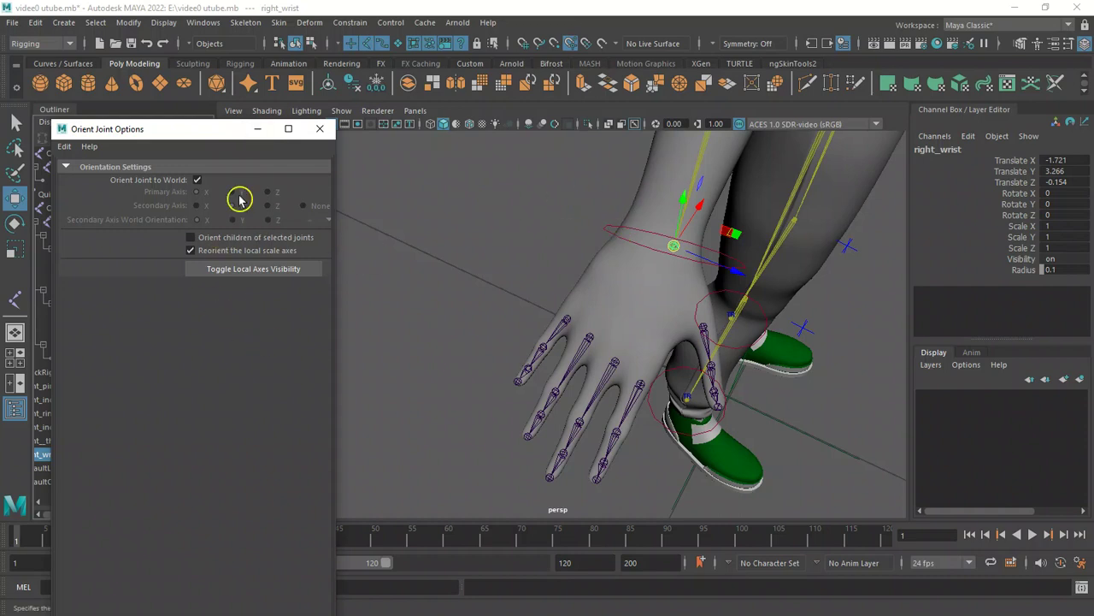
pyautogui.moveTo(212, 130); pyautogui.dragTo(232, 4)
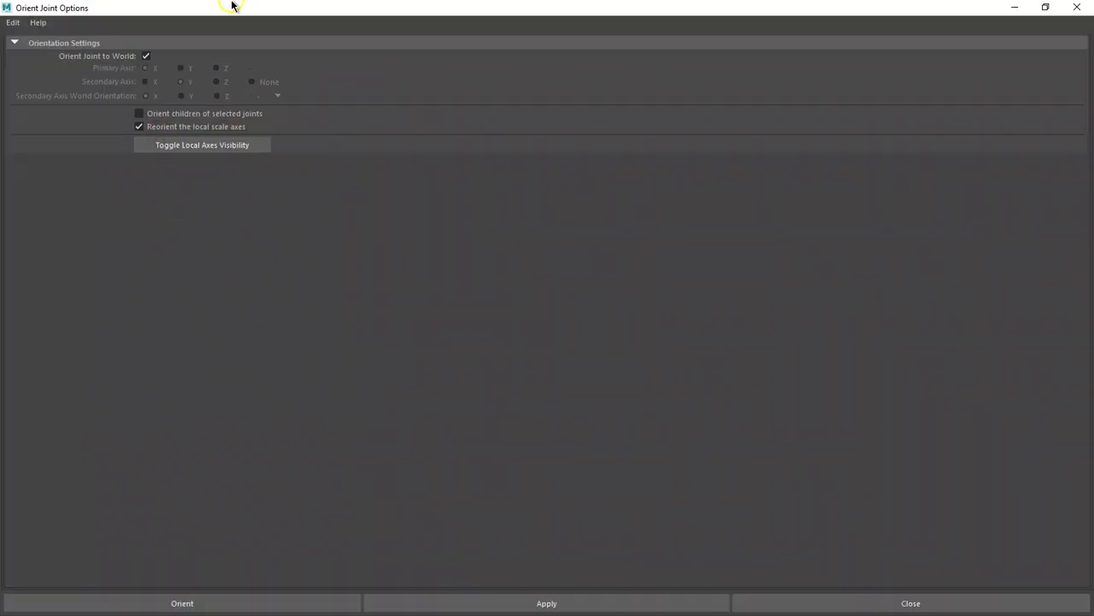
pyautogui.click(224, 606)
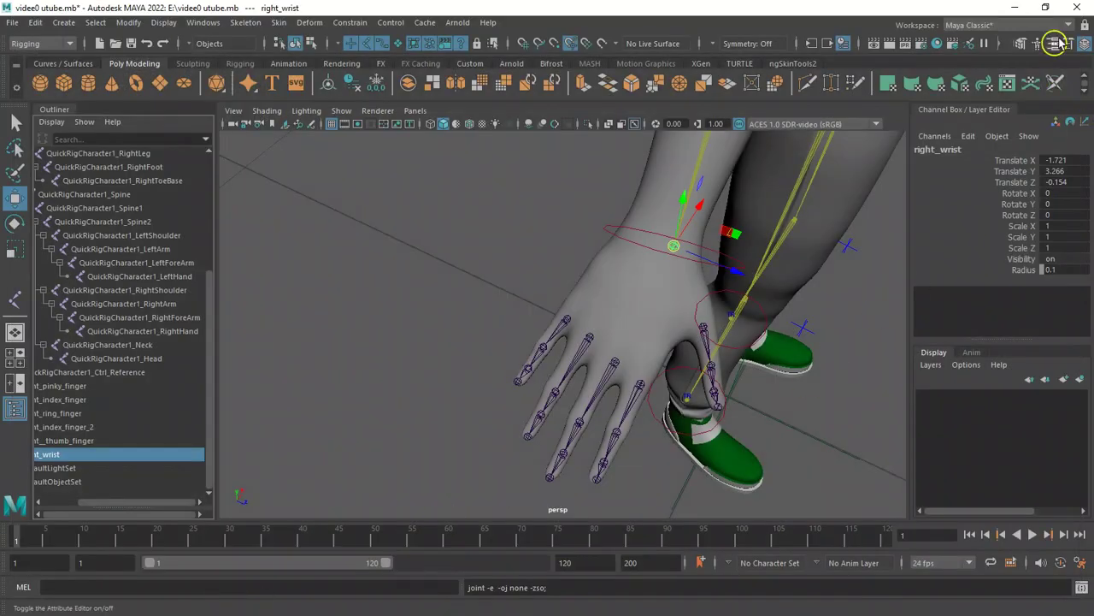
# Save the scene.
pyautogui.keyDown('alt'); pyautogui.moveTo(454, 296); pyautogui.dragTo(385, 224); pyautogui.keyUp('alt')
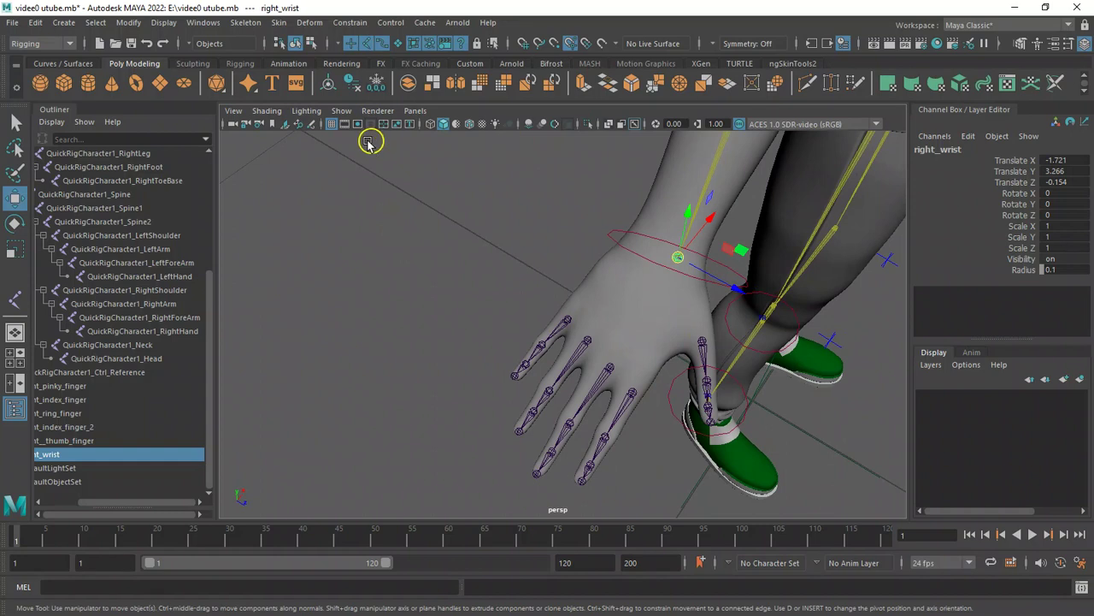
pyautogui.hotkey('ctrl', 's')
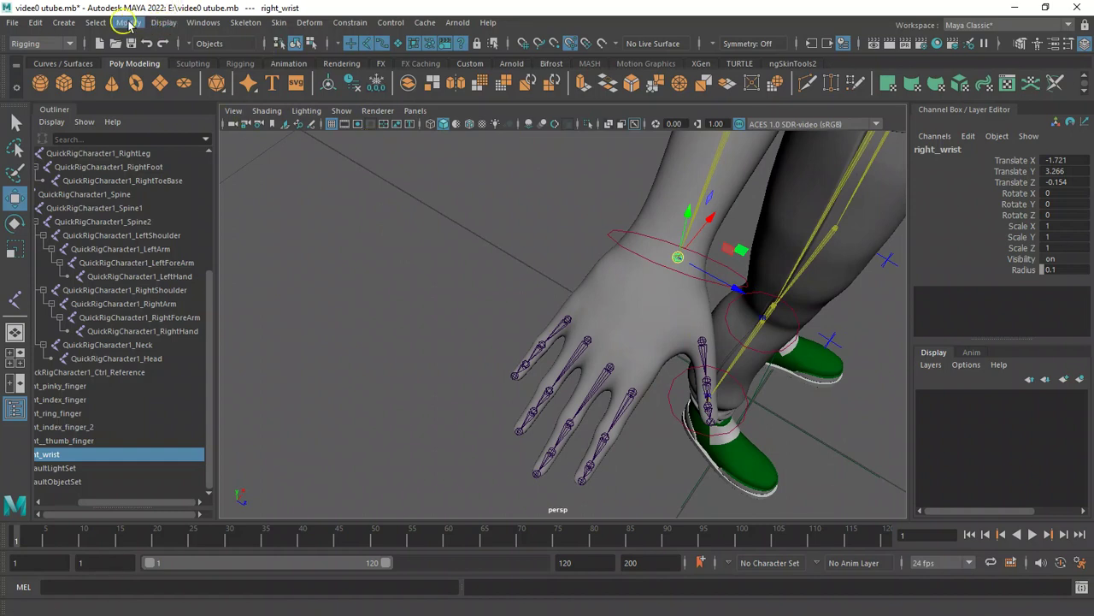
pyautogui.keyDown('alt'); pyautogui.moveTo(506, 279); pyautogui.dragTo(563, 313); pyautogui.keyUp('alt')
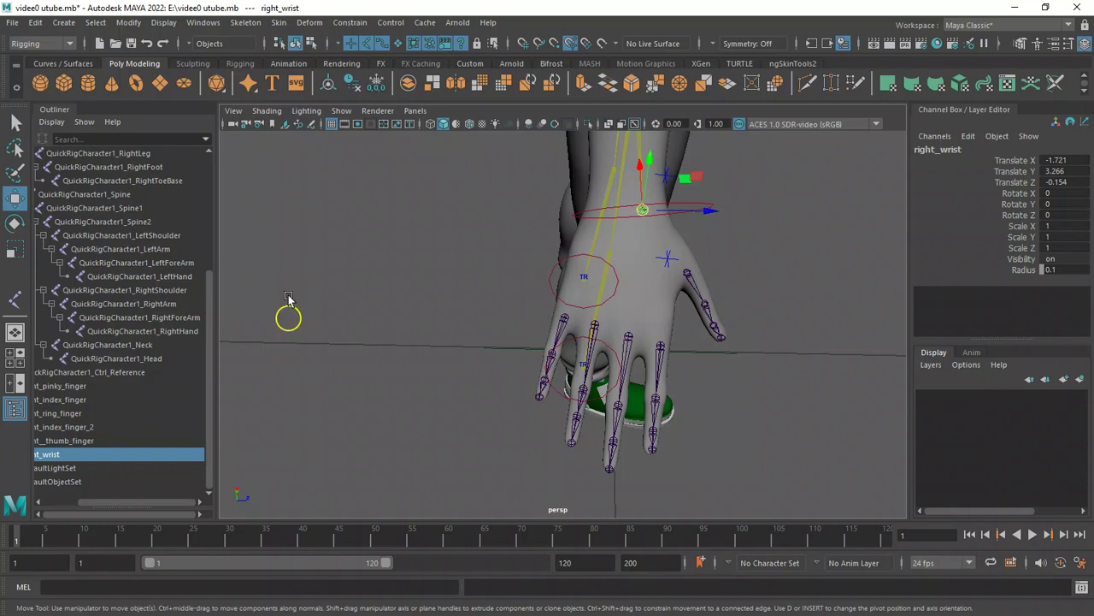
# Toggle the Local Rotation Axes display for the selected right_wrist joint.
pyautogui.click(130, 23)
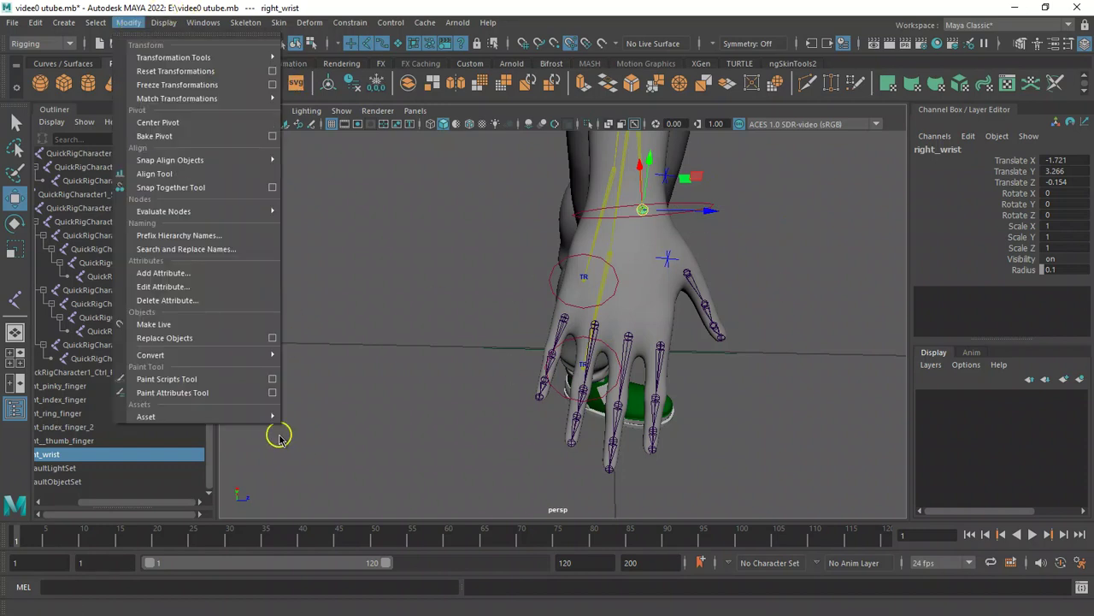
pyautogui.click(128, 23)
pyautogui.click(124, 25)
pyautogui.click(124, 20)
pyautogui.click(130, 24)
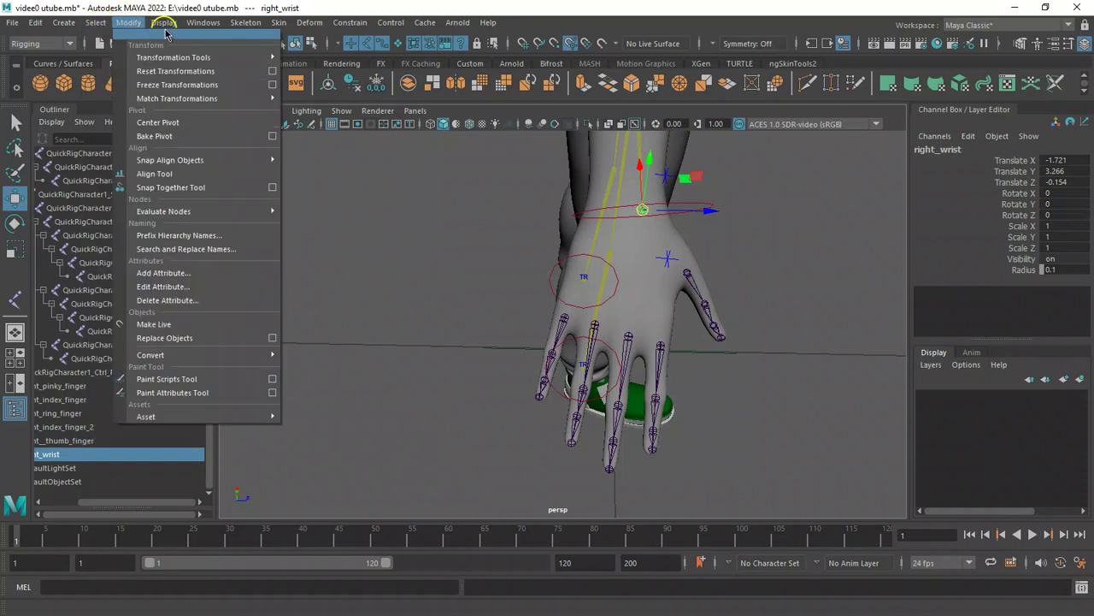
pyautogui.click(167, 24)
pyautogui.moveTo(251, 183)
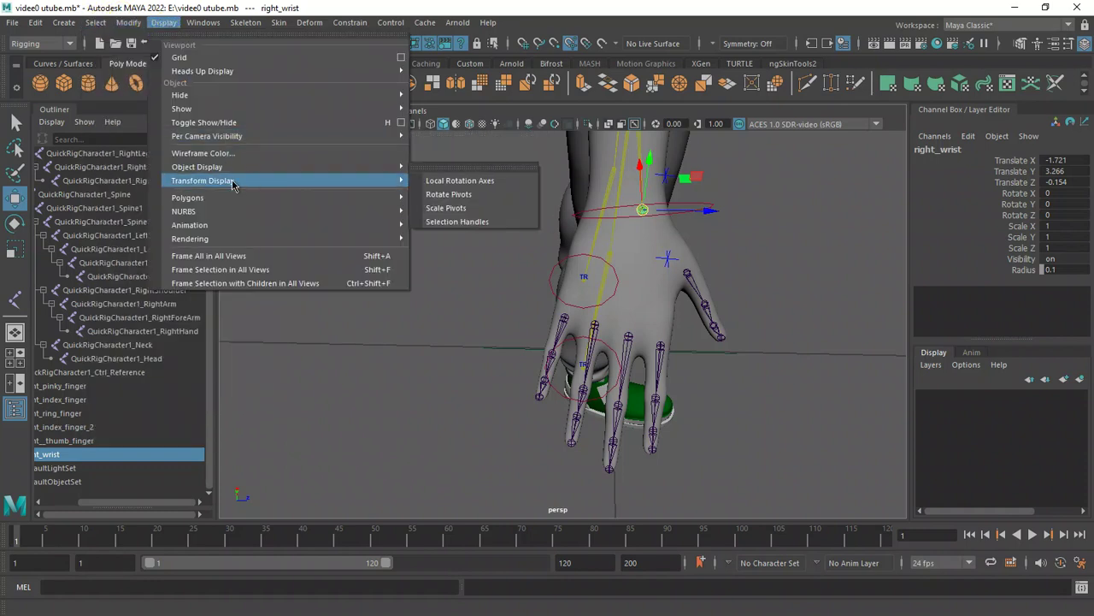
pyautogui.click(497, 186)
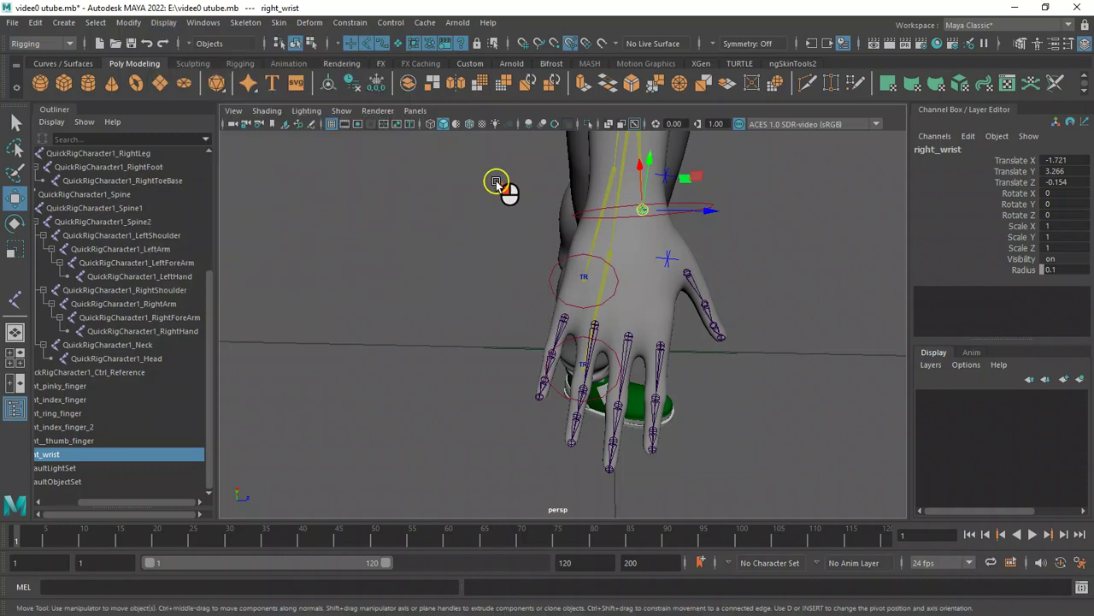
pyautogui.click(342, 110)
pyautogui.click(366, 425)
pyautogui.click(346, 110)
pyautogui.click(345, 109)
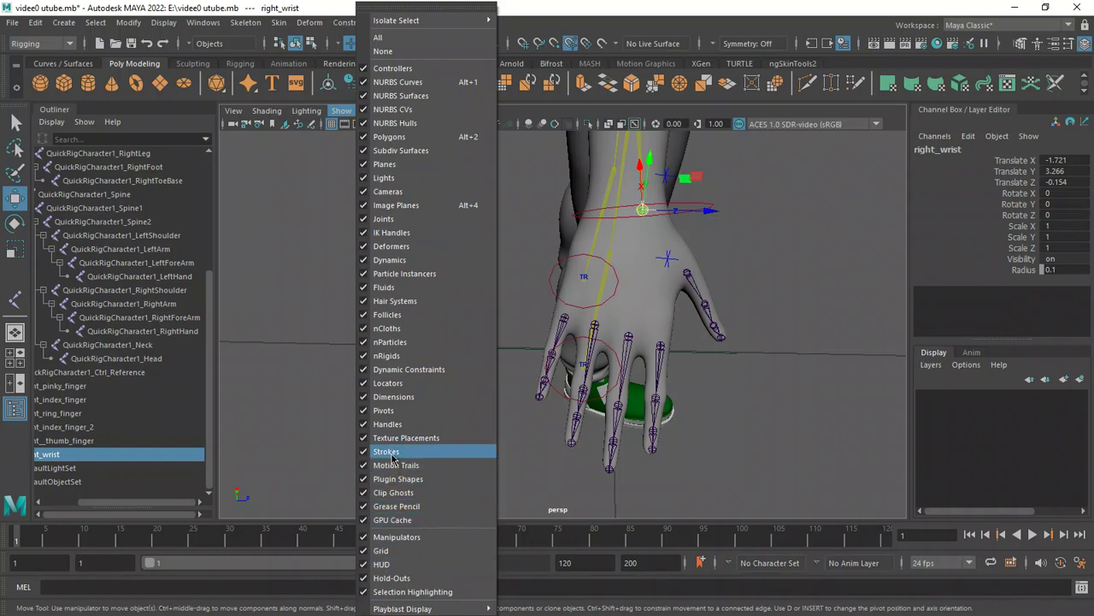
pyautogui.click(396, 425)
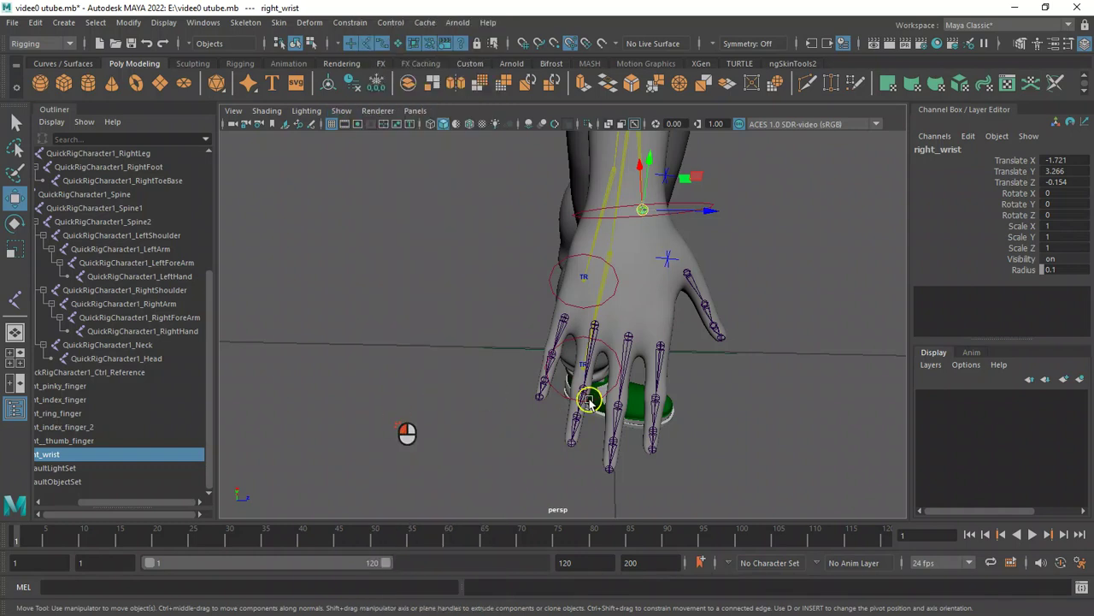
# Switch to component selection mode with Local Rotation Axes set as the selectable component type.
pyautogui.keyDown('alt'); pyautogui.moveTo(674, 380); pyautogui.dragTo(667, 291); pyautogui.keyUp('alt')
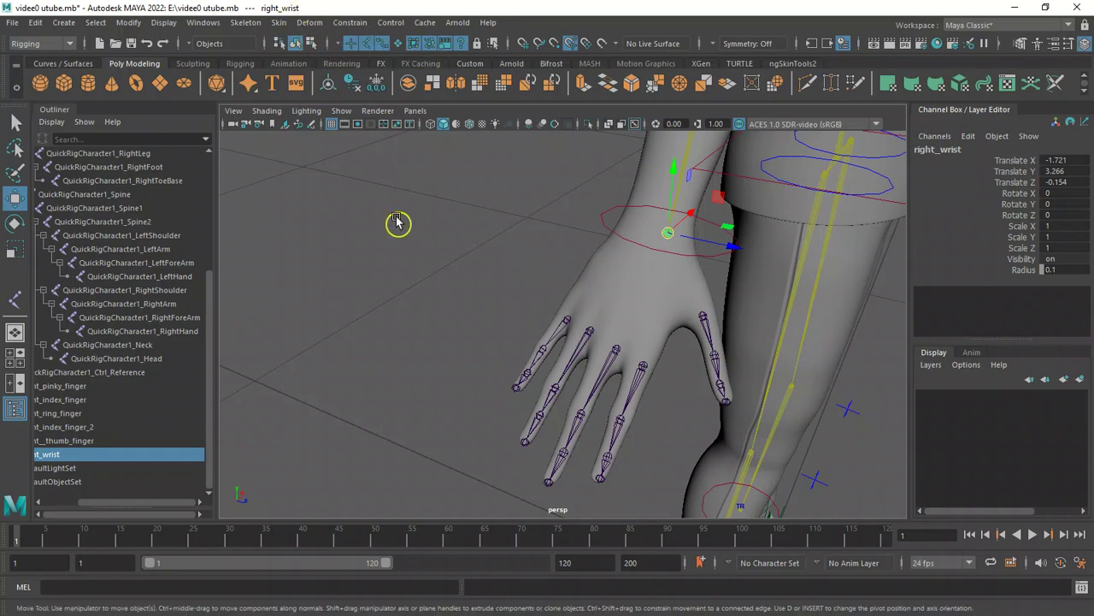
pyautogui.press('F8')
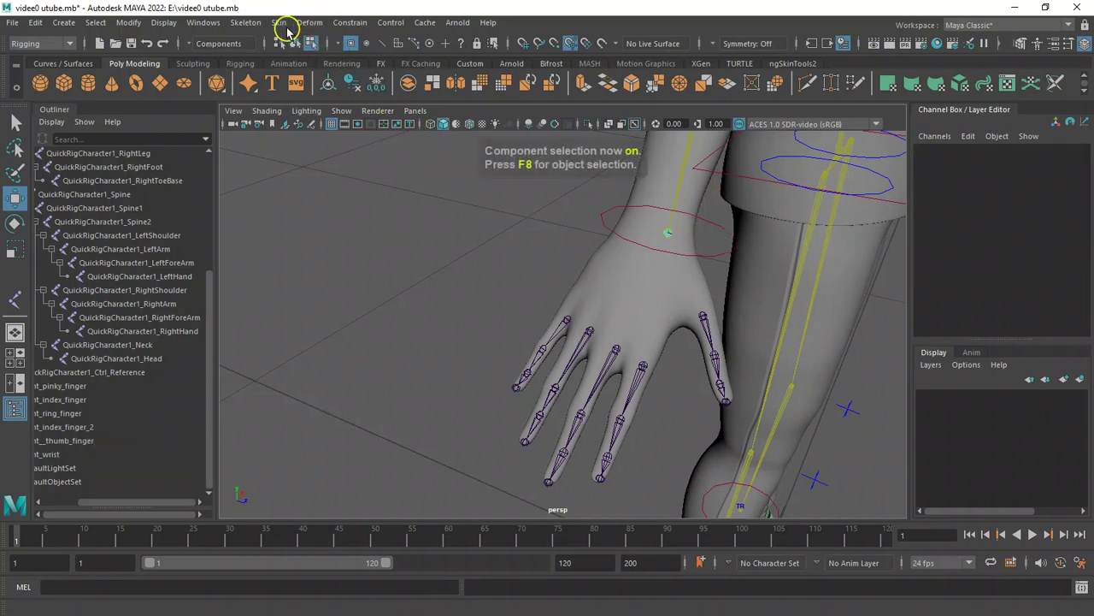
pyautogui.rightClick(460, 44)
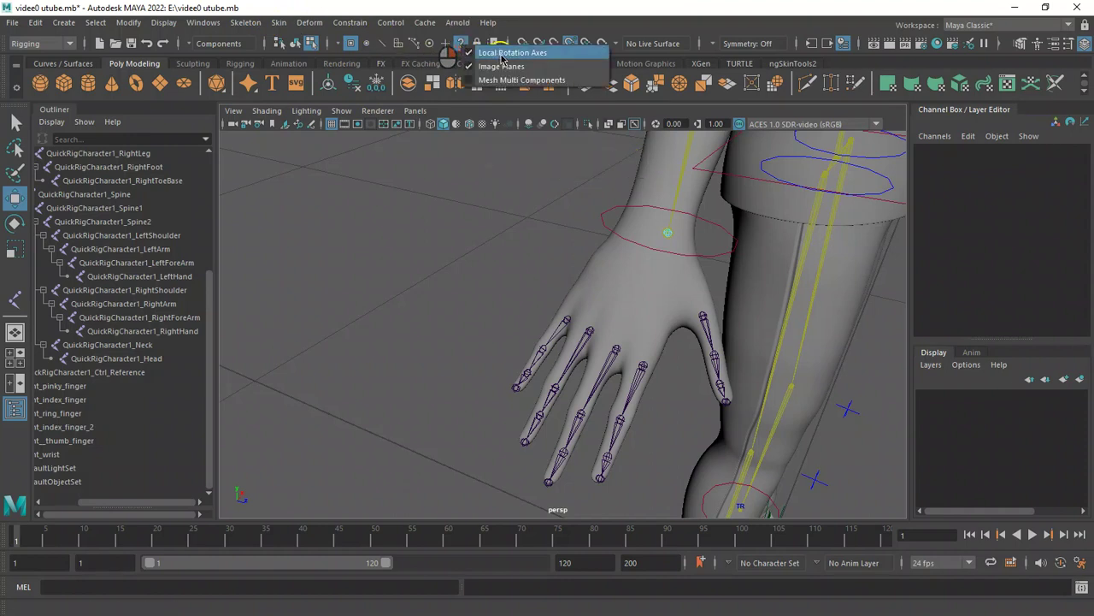
pyautogui.click(501, 54)
pyautogui.rightClick(459, 45)
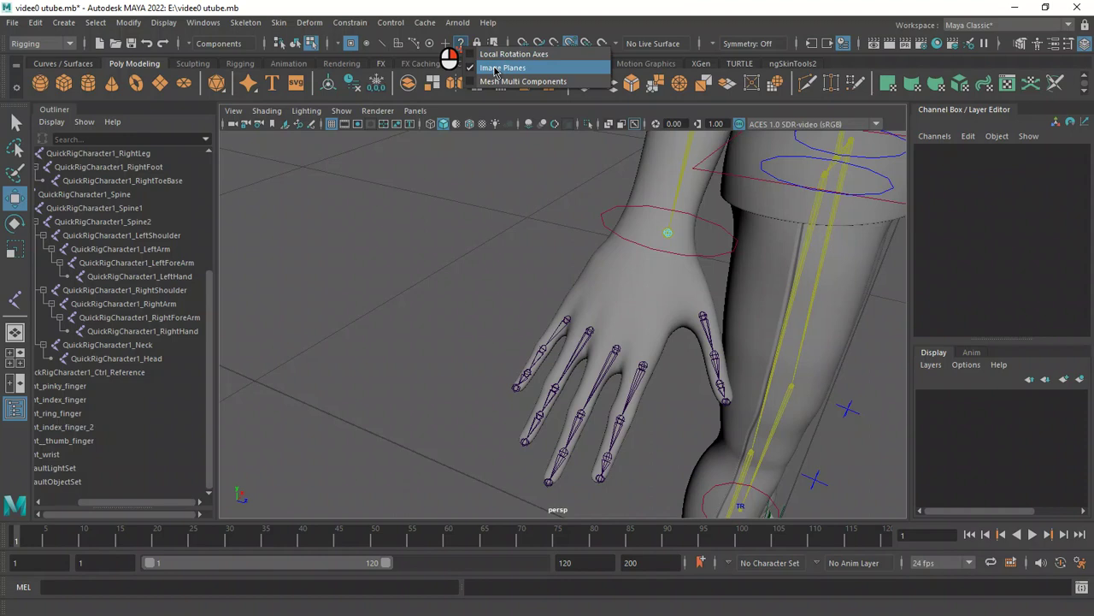
pyautogui.click(500, 54)
pyautogui.moveTo(585, 206)
pyautogui.keyDown('alt'); pyautogui.mouseDown()
pyautogui.moveTo(577, 217)
pyautogui.moveTo(591, 217)
pyautogui.mouseUp(); pyautogui.keyUp('alt')
pyautogui.keyDown('alt'); pyautogui.moveTo(590, 217); pyautogui.dragTo(698, 279, button='right'); pyautogui.keyUp('alt')
pyautogui.keyDown('alt'); pyautogui.moveTo(699, 279); pyautogui.dragTo(602, 287); pyautogui.keyUp('alt')
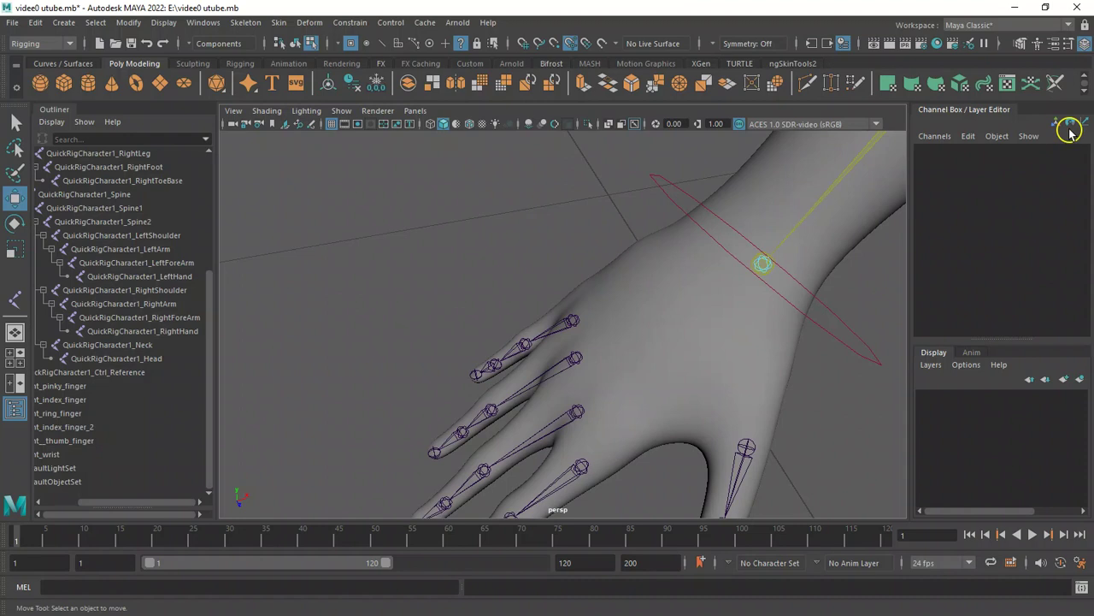
# Inspect the right_wrist joint's Joint and Display attributes in the Attribute Editor, then frame the wrist.
pyautogui.click(1055, 43)
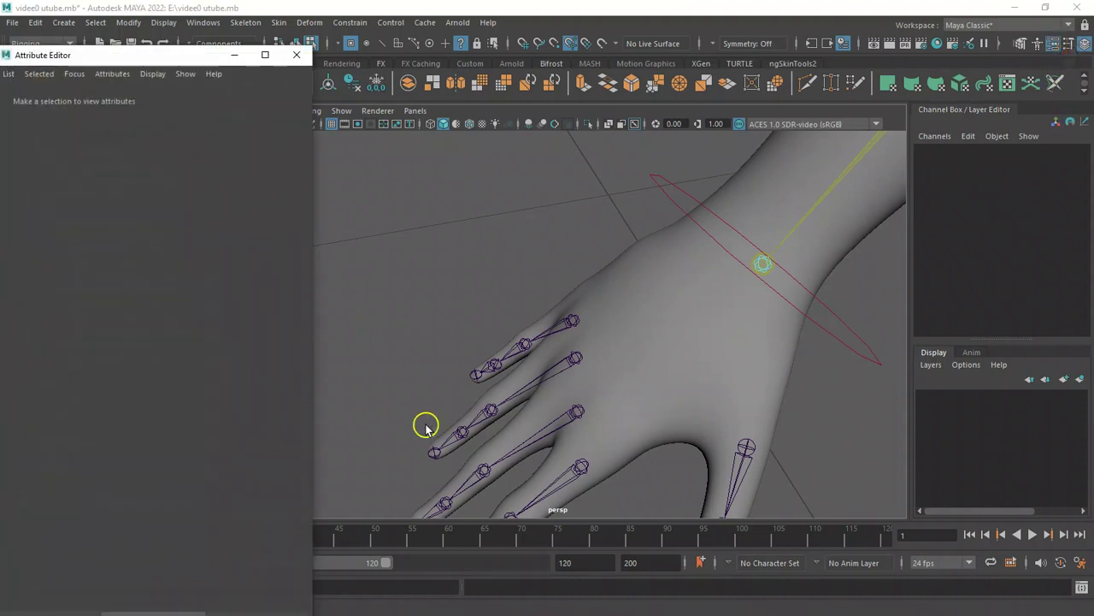
pyautogui.moveTo(176, 60); pyautogui.dragTo(519, 31)
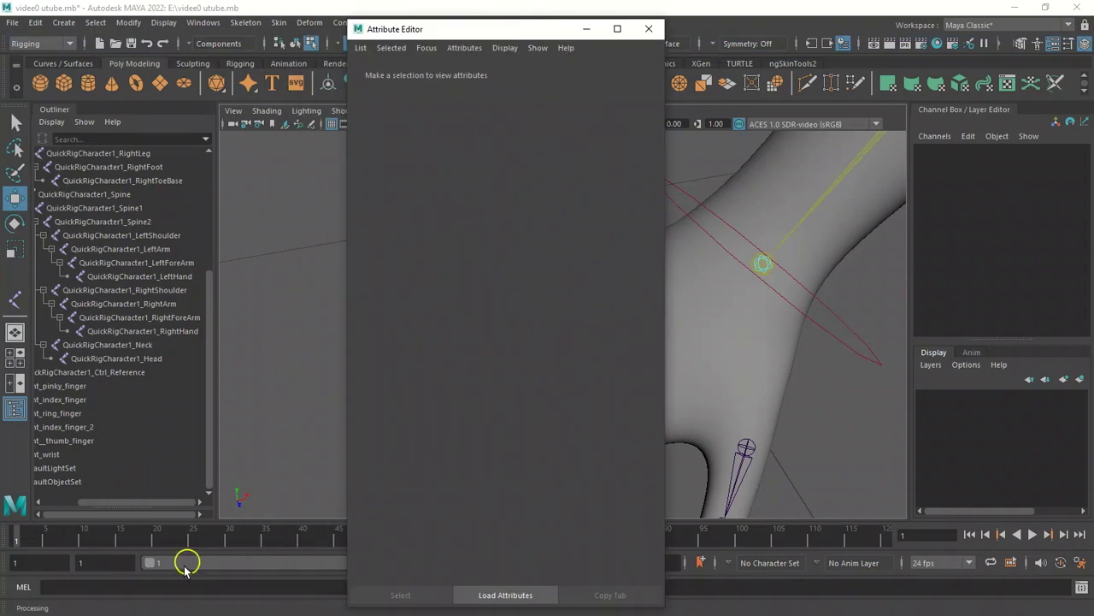
pyautogui.moveTo(164, 503); pyautogui.dragTo(91, 513)
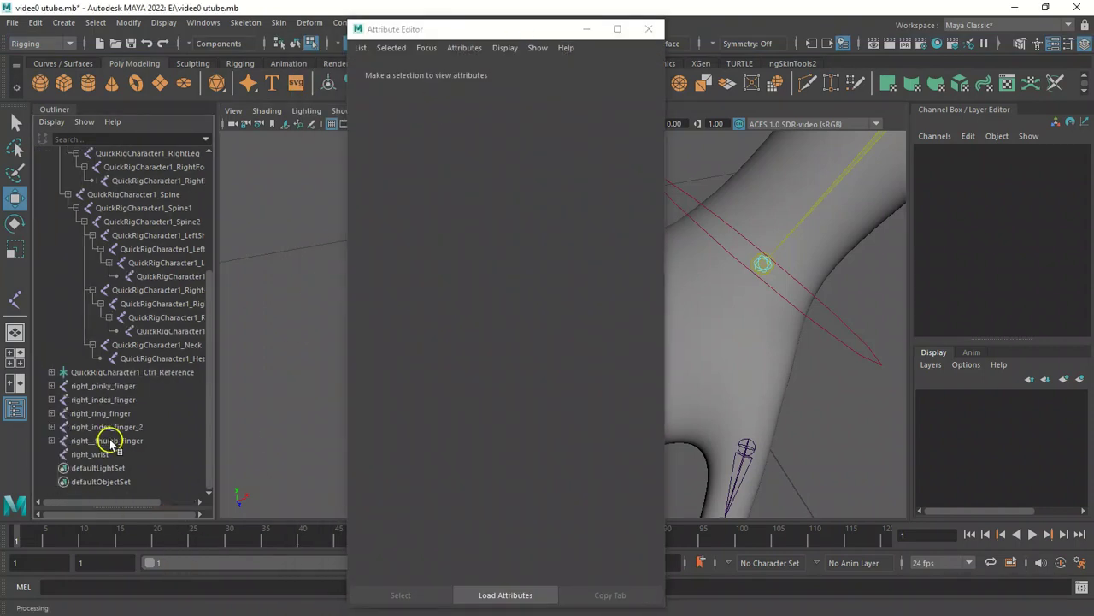
pyautogui.click(110, 455)
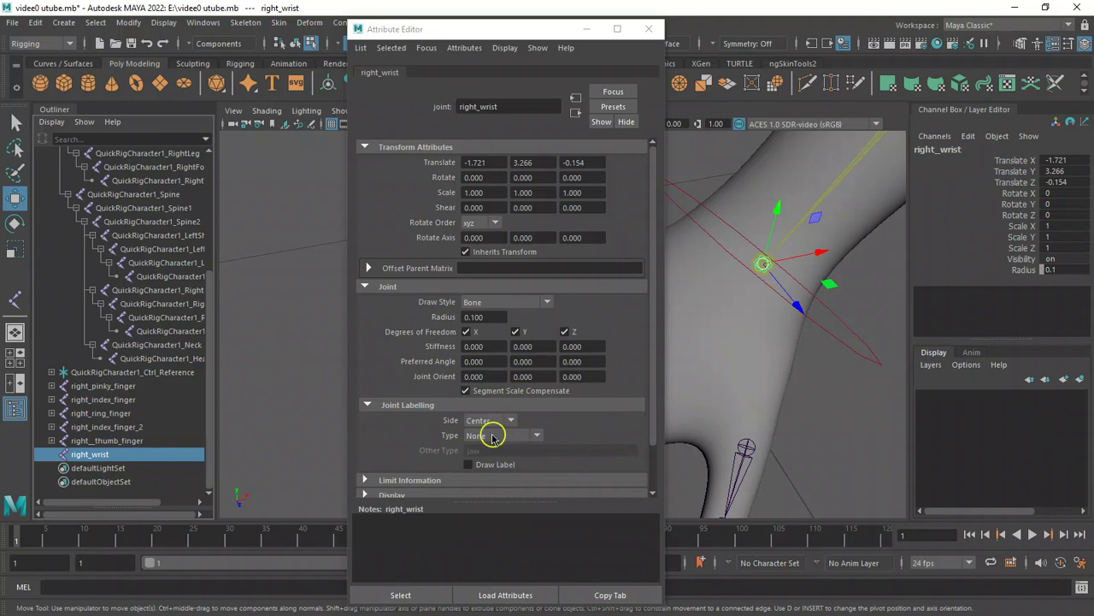
pyautogui.click(367, 495)
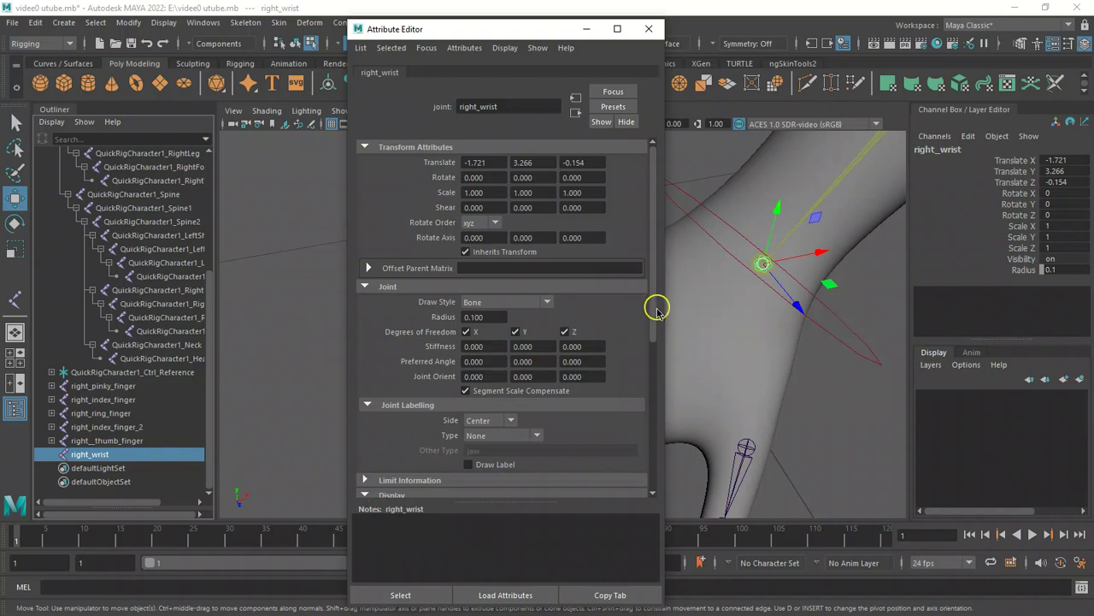
pyautogui.moveTo(655, 305); pyautogui.dragTo(654, 325)
pyautogui.scroll(-3, 655, 325)
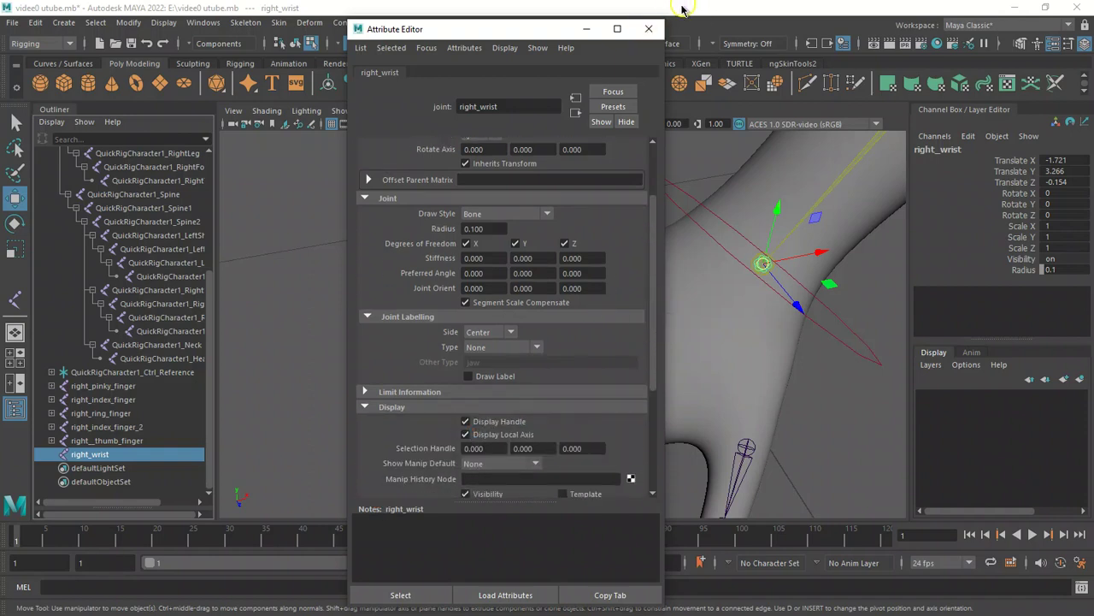
pyautogui.click(650, 30)
pyautogui.keyDown('alt'); pyautogui.moveTo(560, 207); pyautogui.dragTo(663, 282, button='right'); pyautogui.keyUp('alt')
pyautogui.press('f')
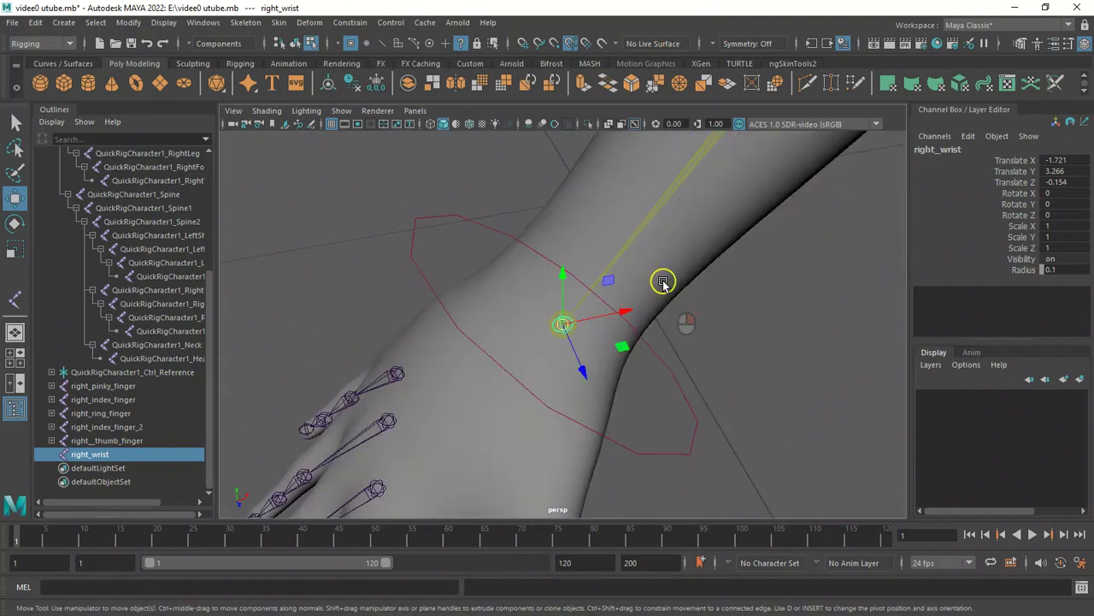
# Switch back to object selection mode and clear the current selection.
pyautogui.moveTo(481, 272)
pyautogui.keyDown('alt'); pyautogui.mouseDown(button='right')
pyautogui.moveTo(541, 283)
pyautogui.moveTo(475, 278)
pyautogui.moveTo(487, 284)
pyautogui.mouseUp(button='right'); pyautogui.keyUp('alt')
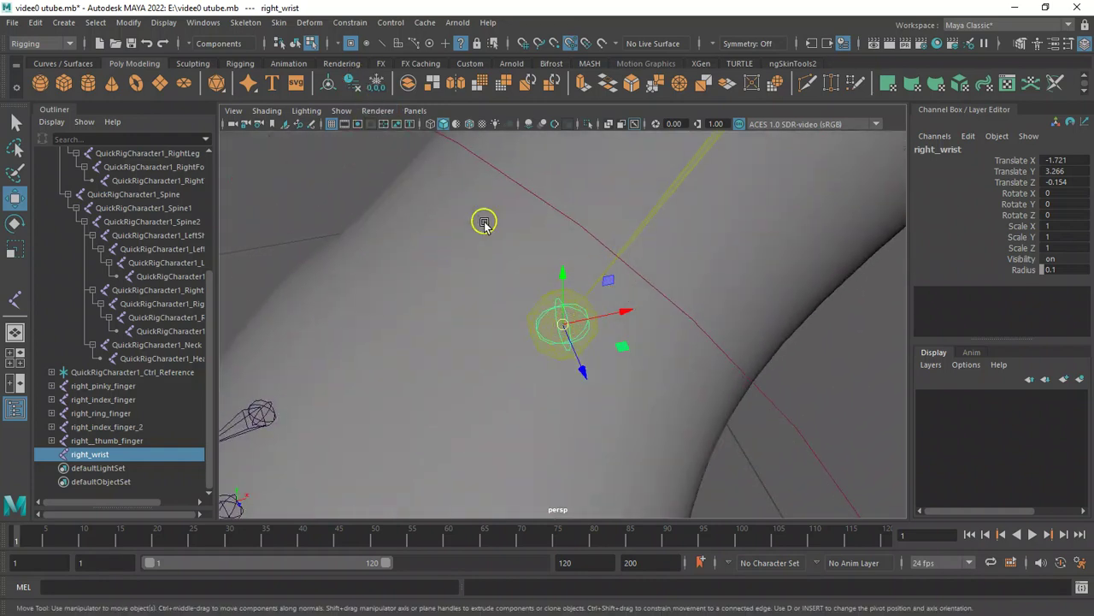
pyautogui.press('F8')
pyautogui.click(325, 176)
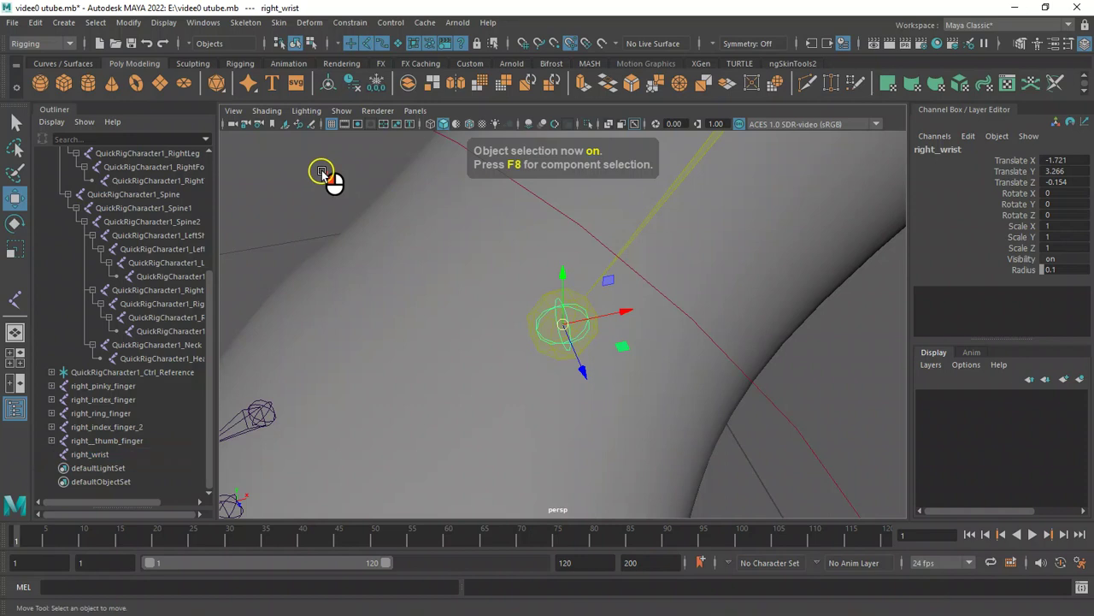
# Select the right hand control and examine the hand and arm joints from several angles.
pyautogui.keyDown('alt'); pyautogui.moveTo(505, 247); pyautogui.dragTo(517, 298); pyautogui.keyUp('alt')
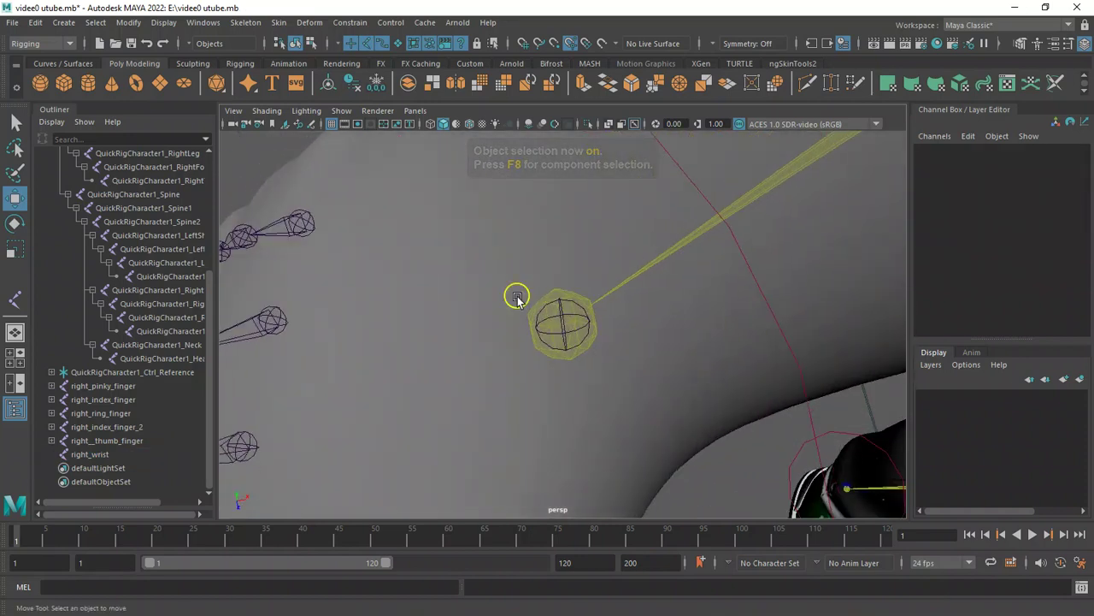
pyautogui.click(573, 326)
pyautogui.keyDown('alt'); pyautogui.moveTo(452, 273); pyautogui.dragTo(548, 258); pyautogui.keyUp('alt')
pyautogui.keyDown('alt'); pyautogui.moveTo(464, 301); pyautogui.dragTo(434, 316, button='right'); pyautogui.keyUp('alt')
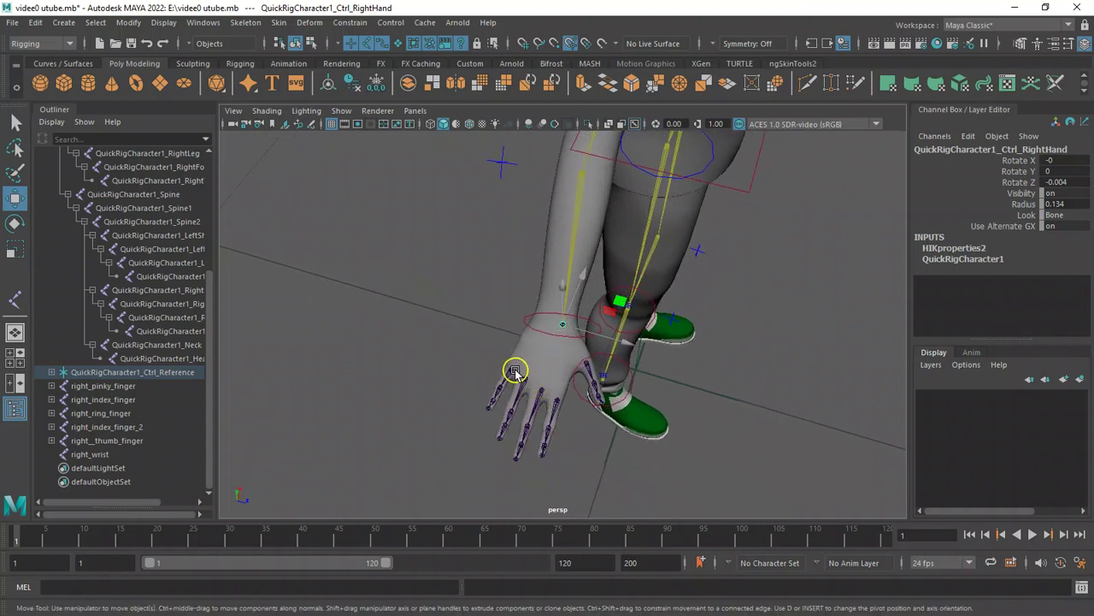
pyautogui.keyDown('alt'); pyautogui.moveTo(488, 319); pyautogui.dragTo(481, 388); pyautogui.keyUp('alt')
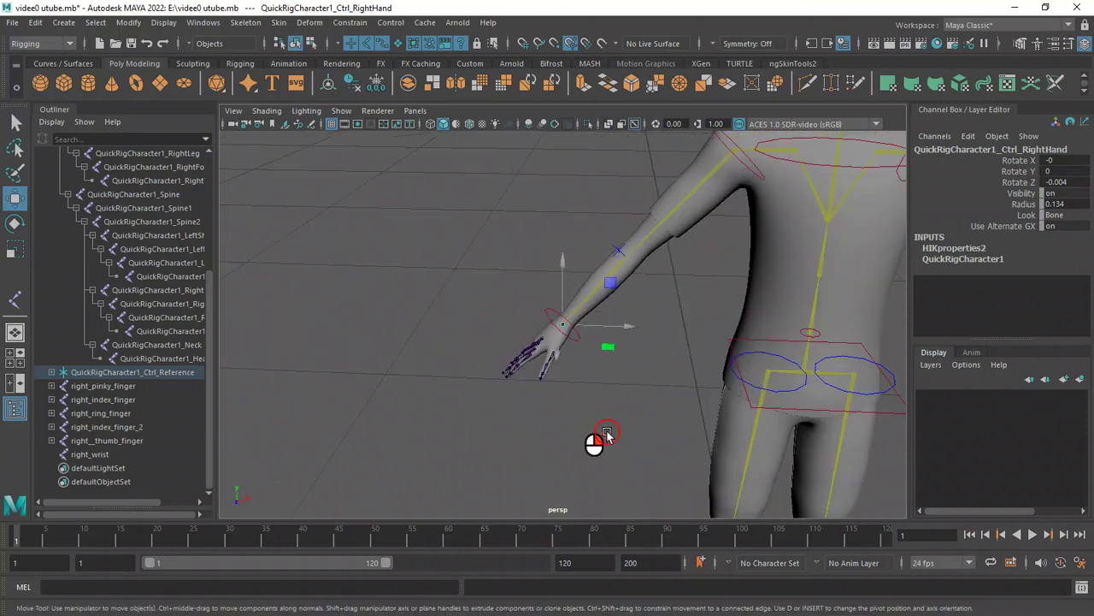
pyautogui.keyDown('alt'); pyautogui.moveTo(614, 431); pyautogui.dragTo(509, 415, button='right'); pyautogui.keyUp('alt')
pyautogui.keyDown('alt'); pyautogui.moveTo(609, 445); pyautogui.dragTo(582, 442); pyautogui.keyUp('alt')
pyautogui.keyDown('alt'); pyautogui.moveTo(581, 442); pyautogui.dragTo(472, 411, button='right'); pyautogui.keyUp('alt')
pyautogui.keyDown('alt'); pyautogui.moveTo(647, 463); pyautogui.dragTo(643, 473); pyautogui.keyUp('alt')
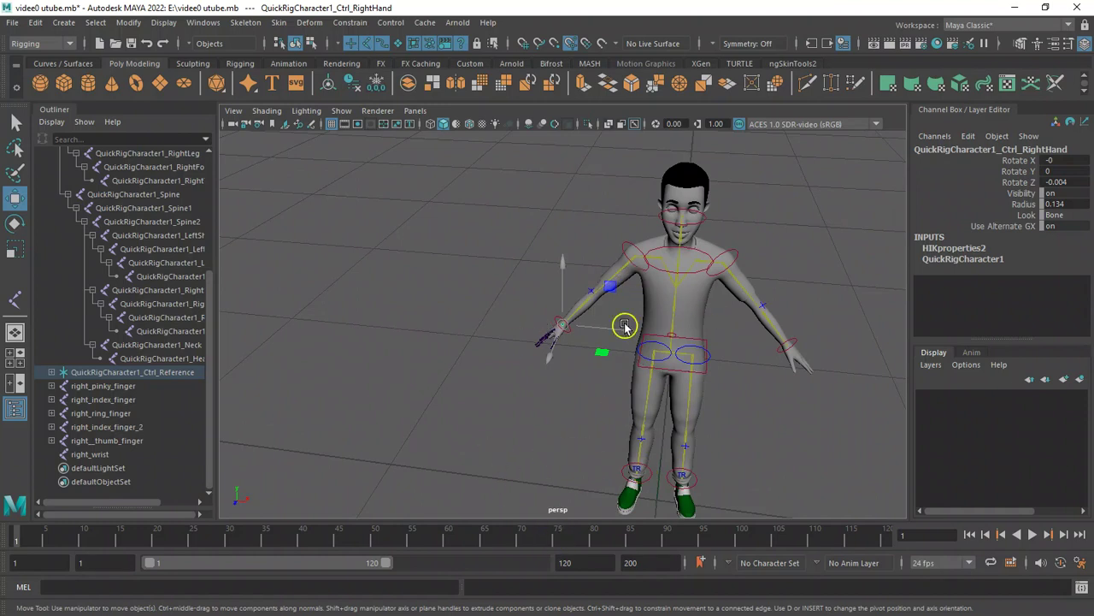
pyautogui.keyDown('alt'); pyautogui.moveTo(459, 280); pyautogui.dragTo(635, 283); pyautogui.keyUp('alt')
pyautogui.keyDown('alt'); pyautogui.moveTo(496, 258); pyautogui.dragTo(727, 413, button='right'); pyautogui.keyUp('alt')
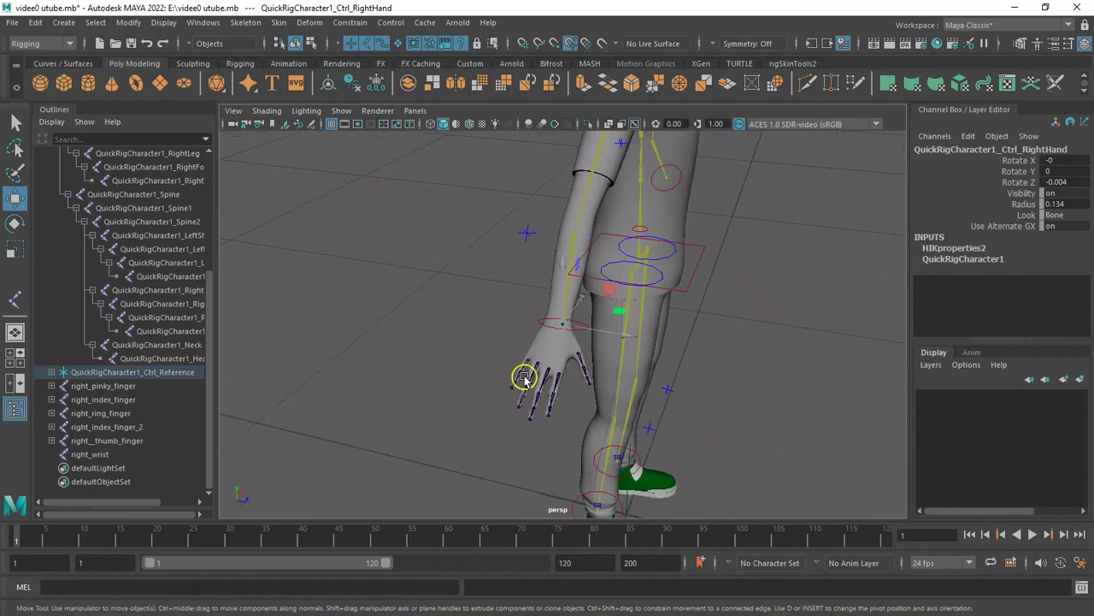
# Select the first joint of the right pinky finger chain and view the whole character.
pyautogui.click(523, 376)
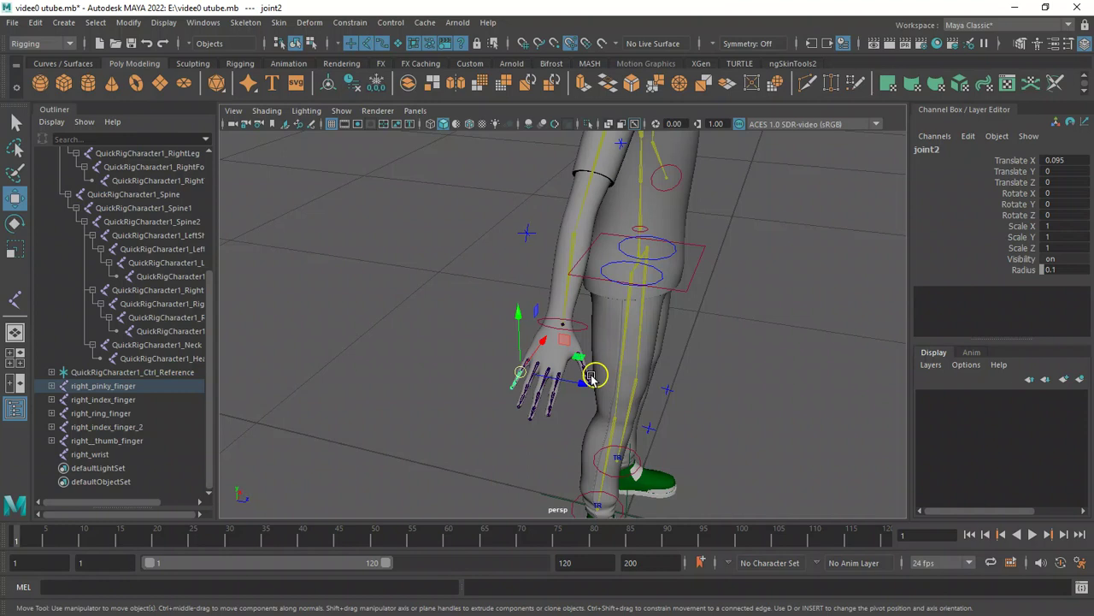
pyautogui.keyDown('alt'); pyautogui.moveTo(503, 408); pyautogui.dragTo(384, 381, button='right'); pyautogui.keyUp('alt')
pyautogui.keyDown('alt'); pyautogui.moveTo(555, 415); pyautogui.dragTo(308, 383, button='right'); pyautogui.keyUp('alt')
pyautogui.keyDown('alt'); pyautogui.moveTo(577, 413); pyautogui.dragTo(427, 398); pyautogui.keyUp('alt')
pyautogui.keyDown('alt'); pyautogui.moveTo(484, 409); pyautogui.dragTo(414, 401, button='right'); pyautogui.keyUp('alt')
pyautogui.keyDown('alt'); pyautogui.moveTo(490, 407); pyautogui.dragTo(457, 410); pyautogui.keyUp('alt')
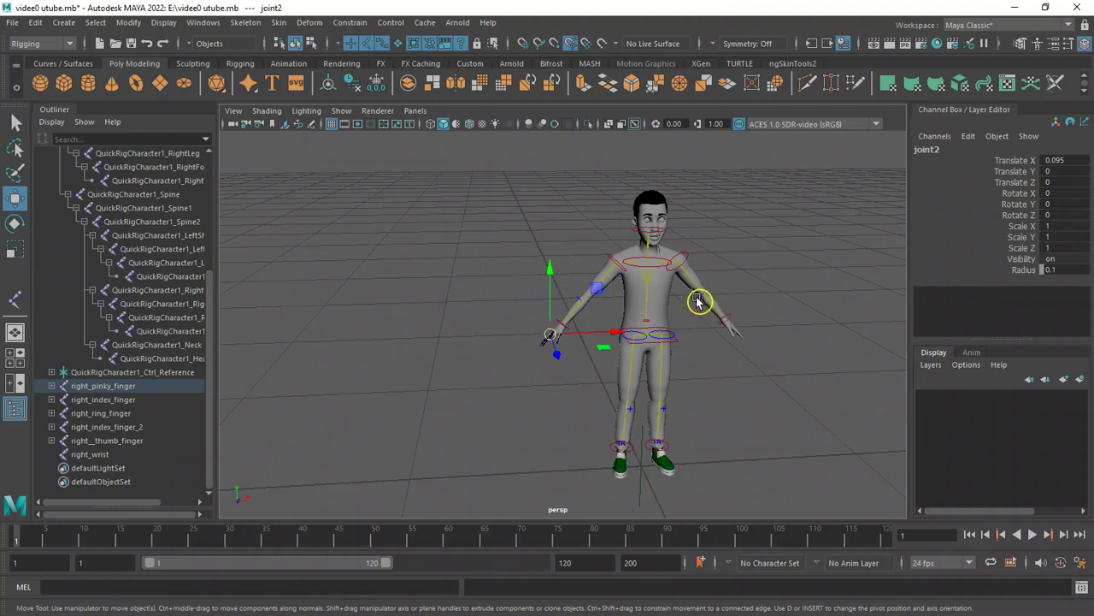
# Hide polygons and IK handles in the viewport so only the skeleton shows.
pyautogui.click(343, 111)
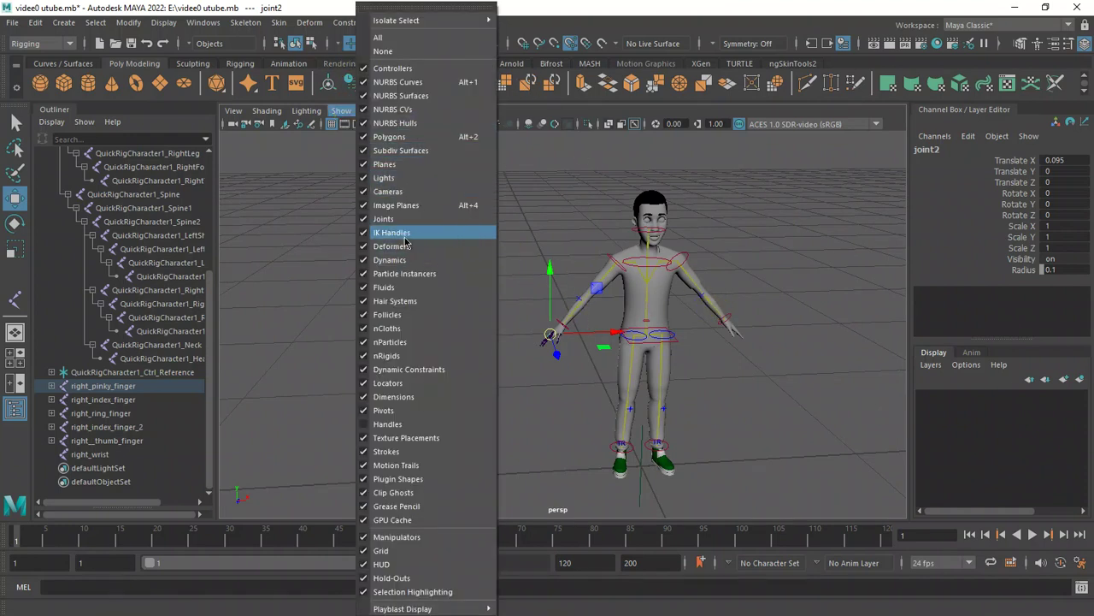
pyautogui.click(397, 136)
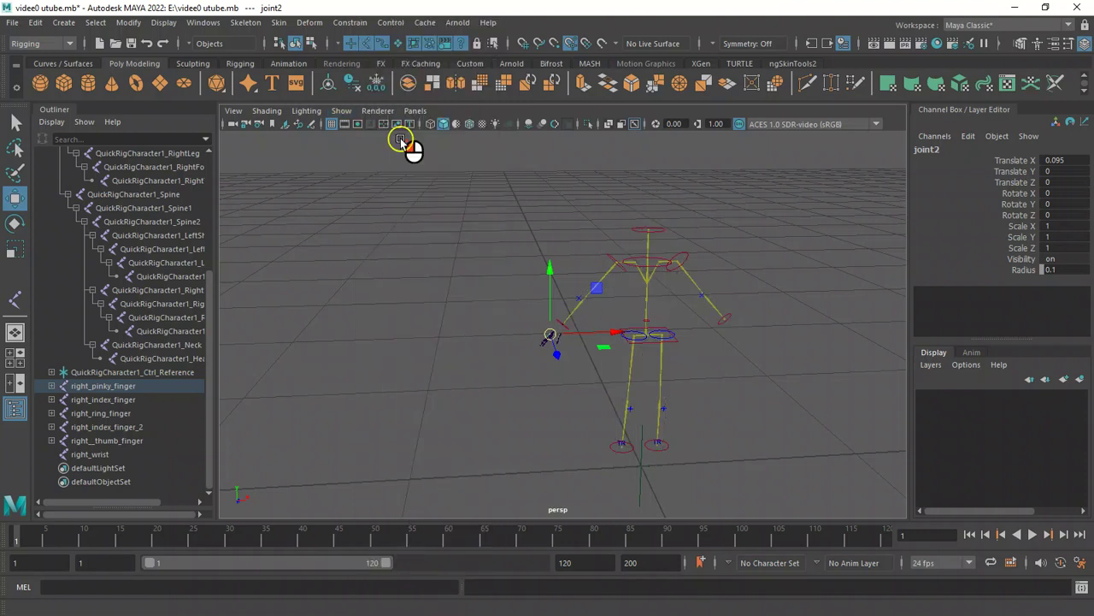
pyautogui.click(345, 111)
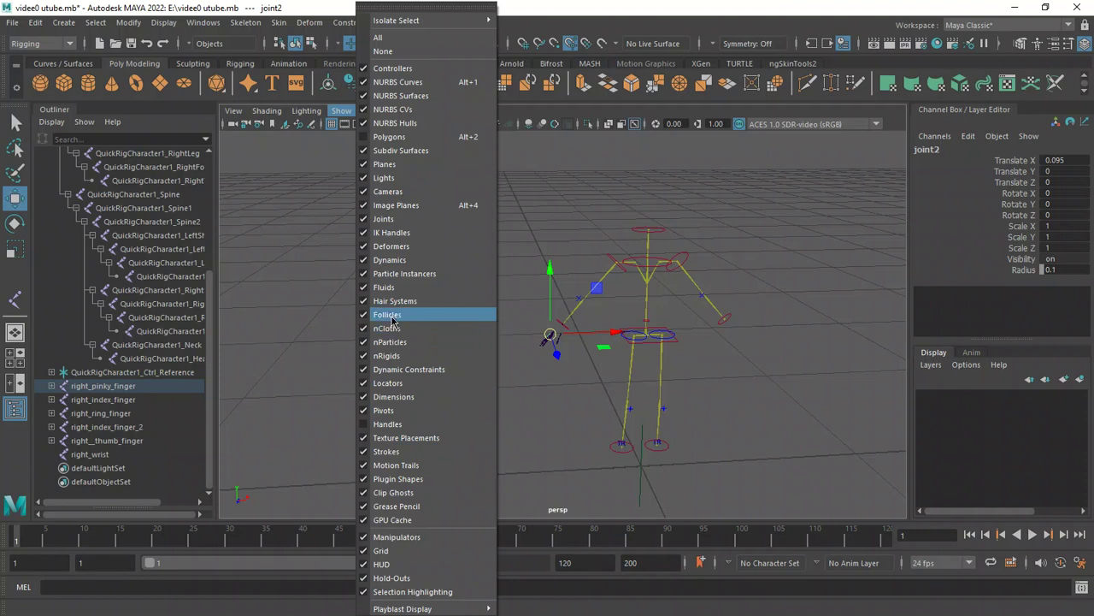
pyautogui.click(402, 235)
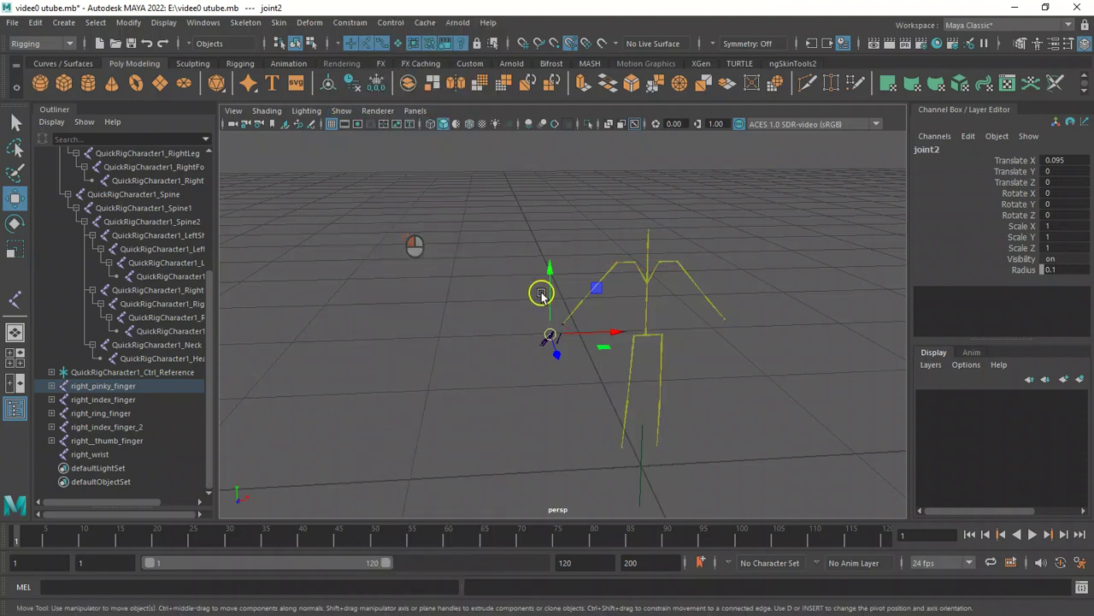
# Select the whole skeleton and toggle its Local Rotation Axes display.
pyautogui.keyDown('alt'); pyautogui.moveTo(527, 242); pyautogui.dragTo(727, 385, button='right'); pyautogui.keyUp('alt')
pyautogui.keyDown('alt'); pyautogui.moveTo(528, 257); pyautogui.dragTo(303, 180, button='right'); pyautogui.keyUp('alt')
pyautogui.moveTo(325, 213); pyautogui.dragTo(749, 465)
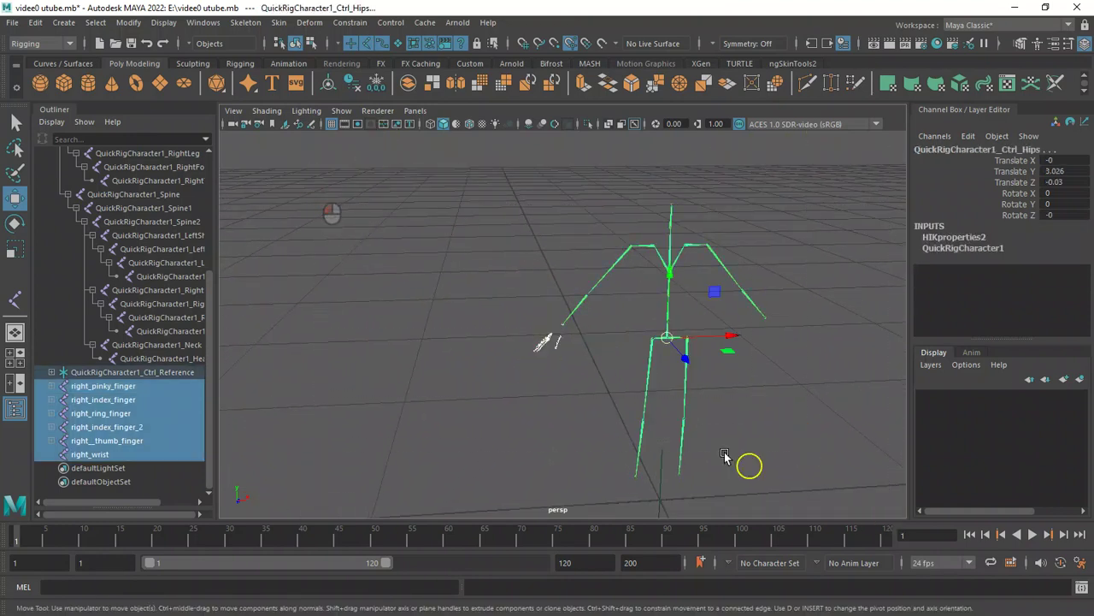
pyautogui.click(165, 22)
pyautogui.moveTo(349, 188)
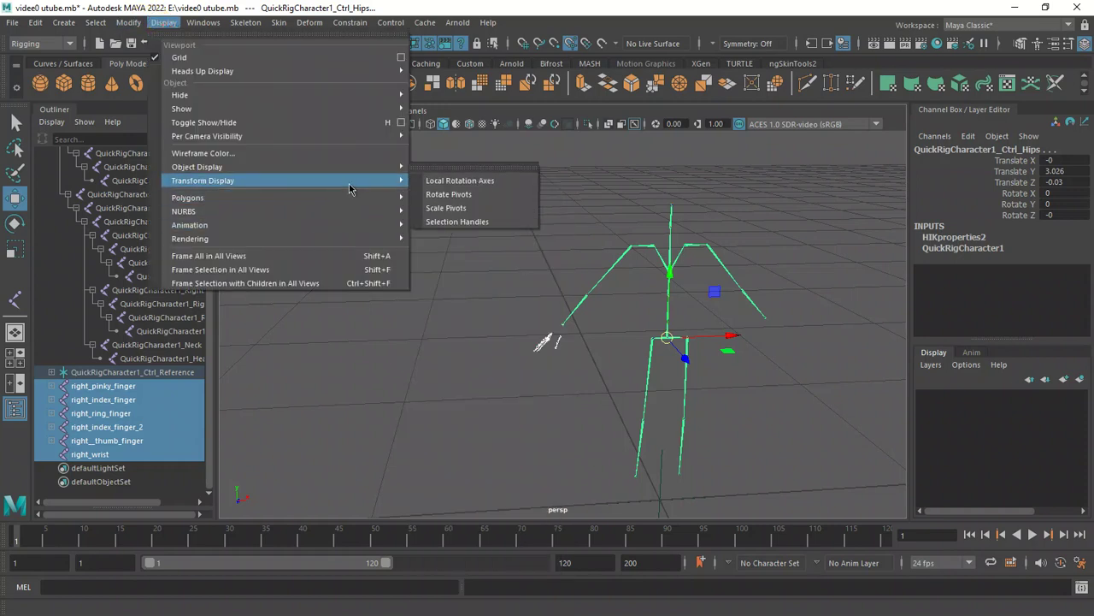
pyautogui.click(485, 183)
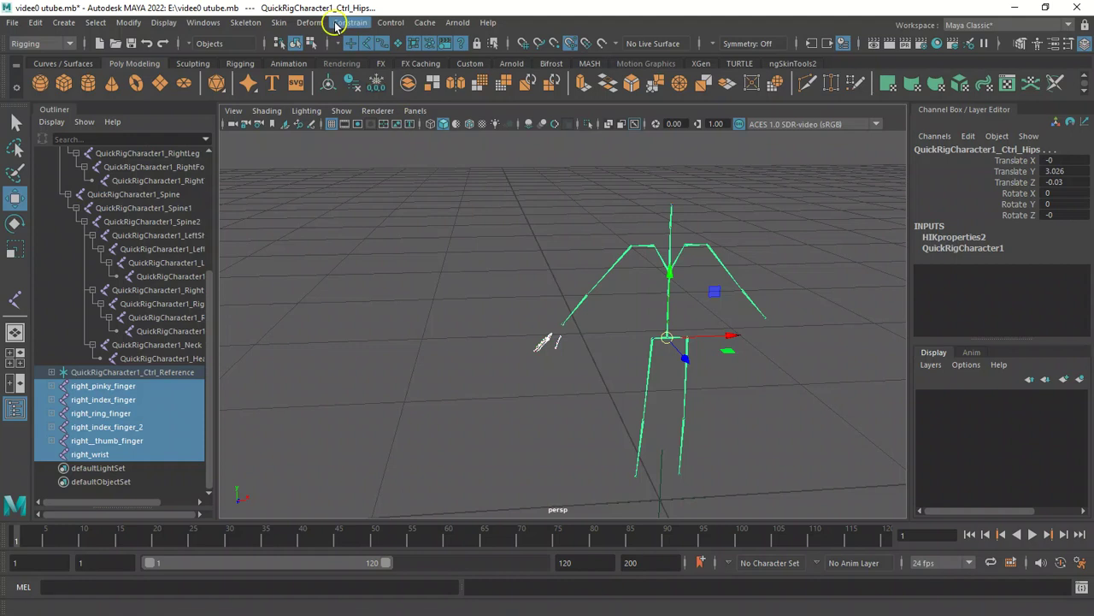
# Select the QuickRigCharacter1_Reference joint hierarchy in the Outliner and toggle Local Rotation Axes display for it.
pyautogui.keyDown('alt'); pyautogui.moveTo(530, 293); pyautogui.dragTo(591, 320); pyautogui.keyUp('alt')
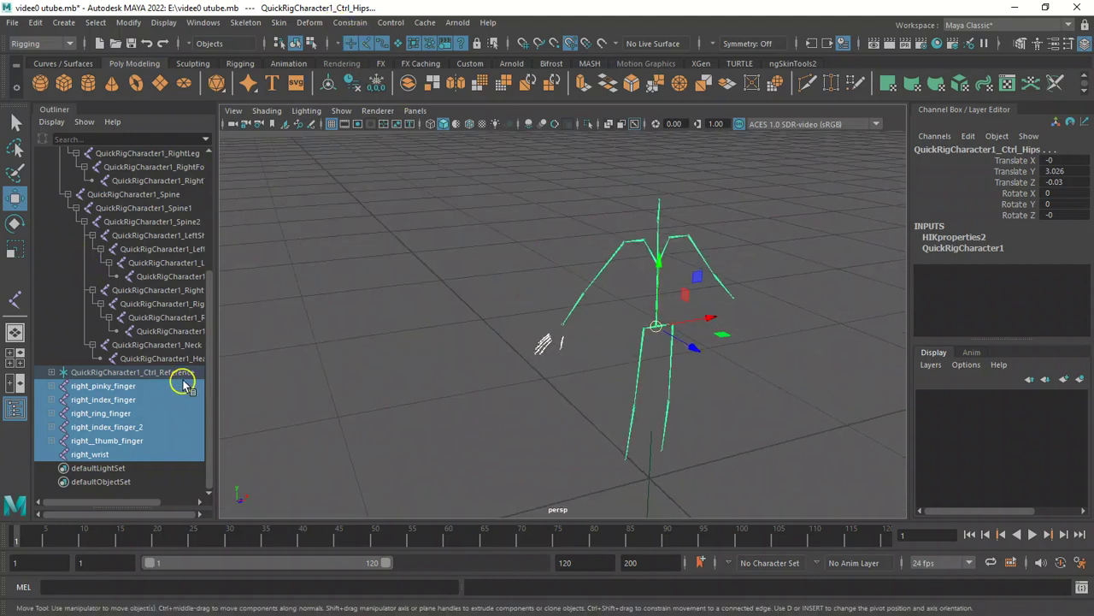
pyautogui.click(181, 361)
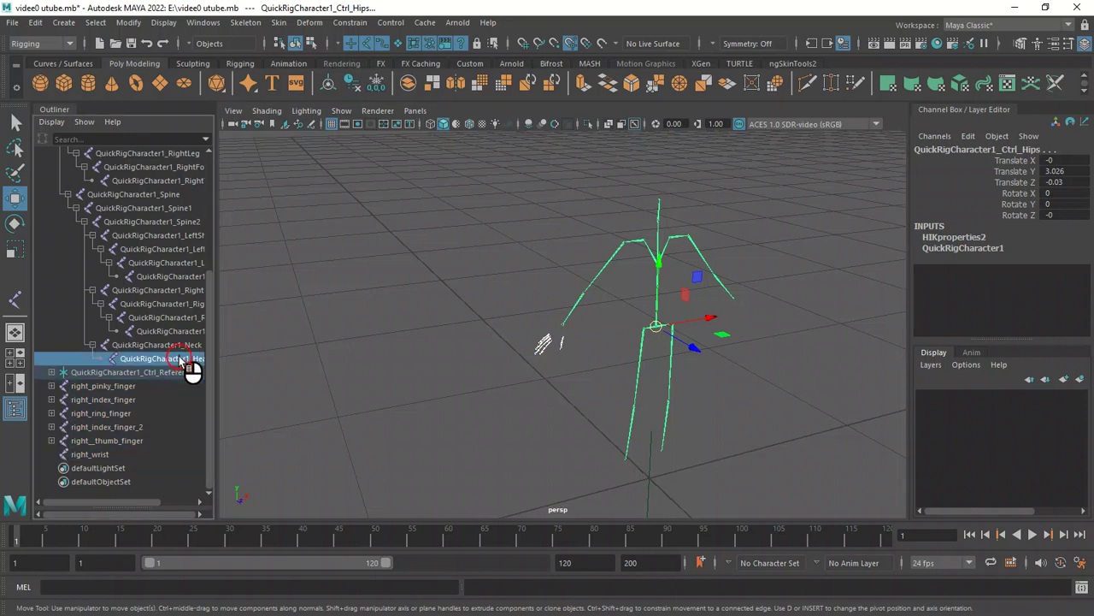
pyautogui.moveTo(122, 456); pyautogui.dragTo(163, 256)
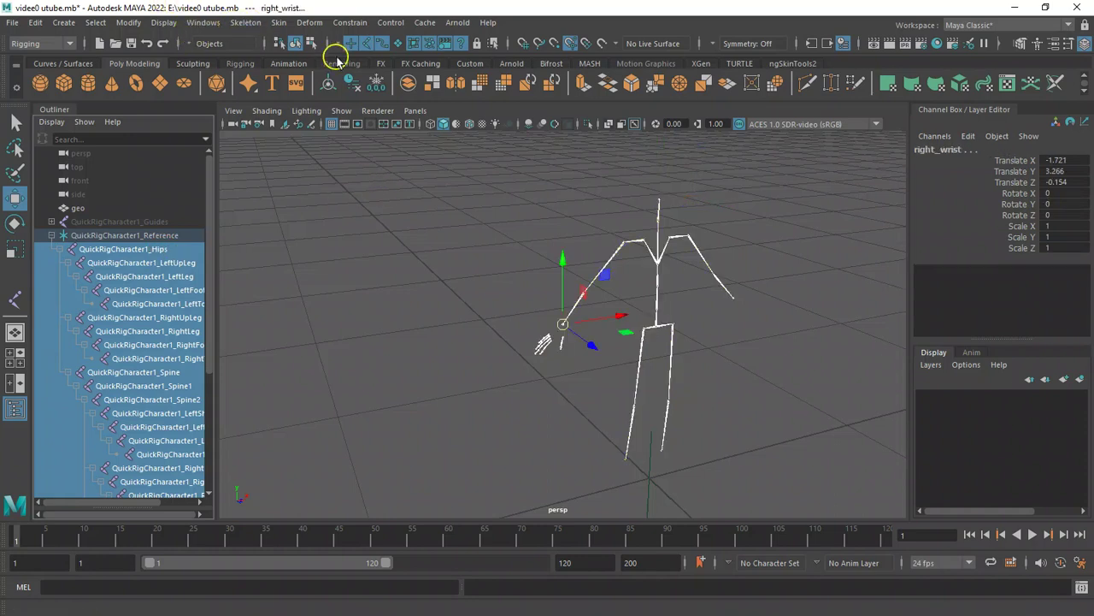
pyautogui.click(163, 23)
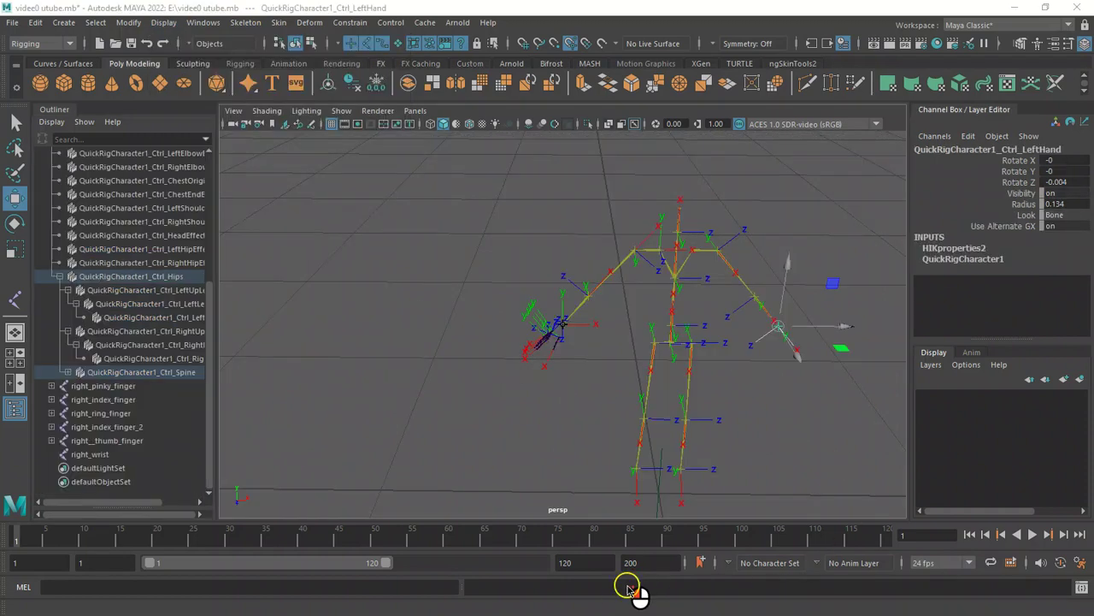
# Select the Ctrl_Reference effectors from HipsEffector to HeadEffector and inspect their Display attributes in the Attribute Editor.
pyautogui.keyDown('alt'); pyautogui.moveTo(587, 366); pyautogui.dragTo(646, 351); pyautogui.keyUp('alt')
pyautogui.keyDown('alt'); pyautogui.moveTo(499, 271); pyautogui.dragTo(655, 352, button='right'); pyautogui.keyUp('alt')
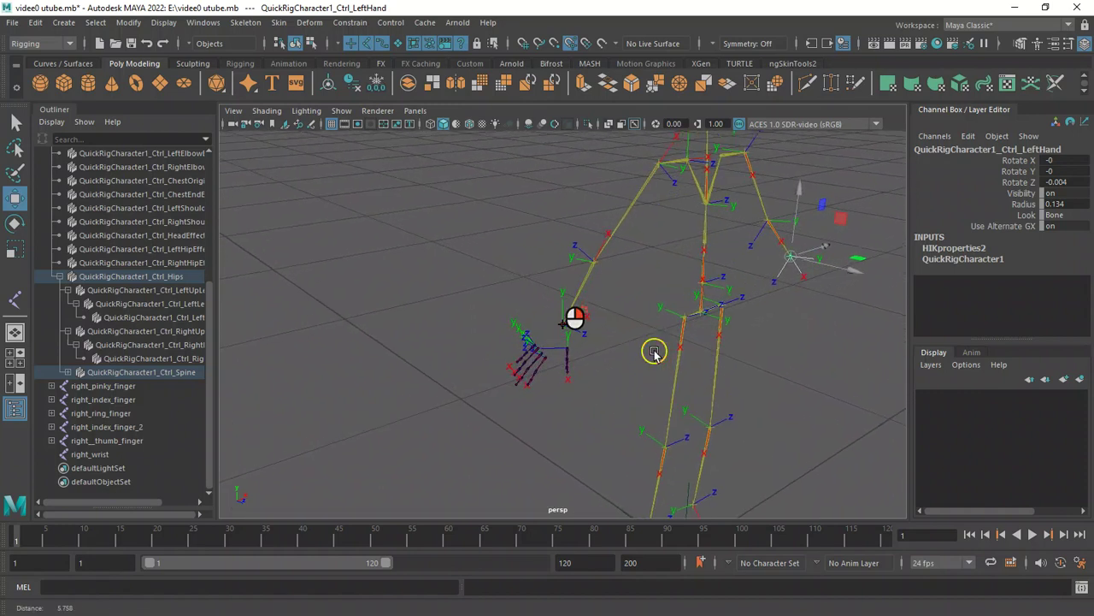
pyautogui.click(688, 319)
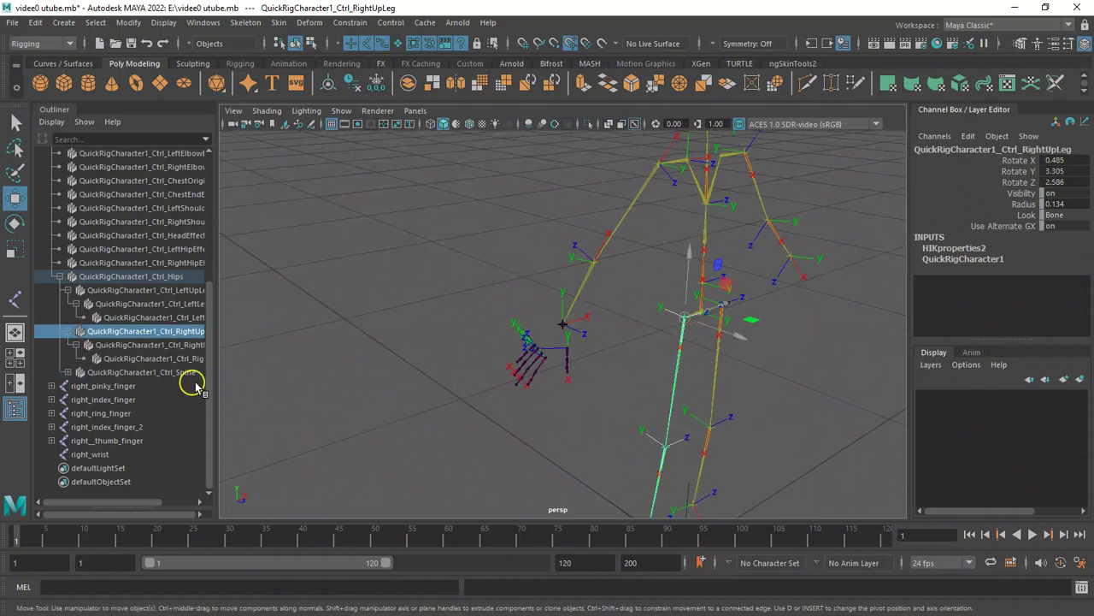
pyautogui.click(206, 332)
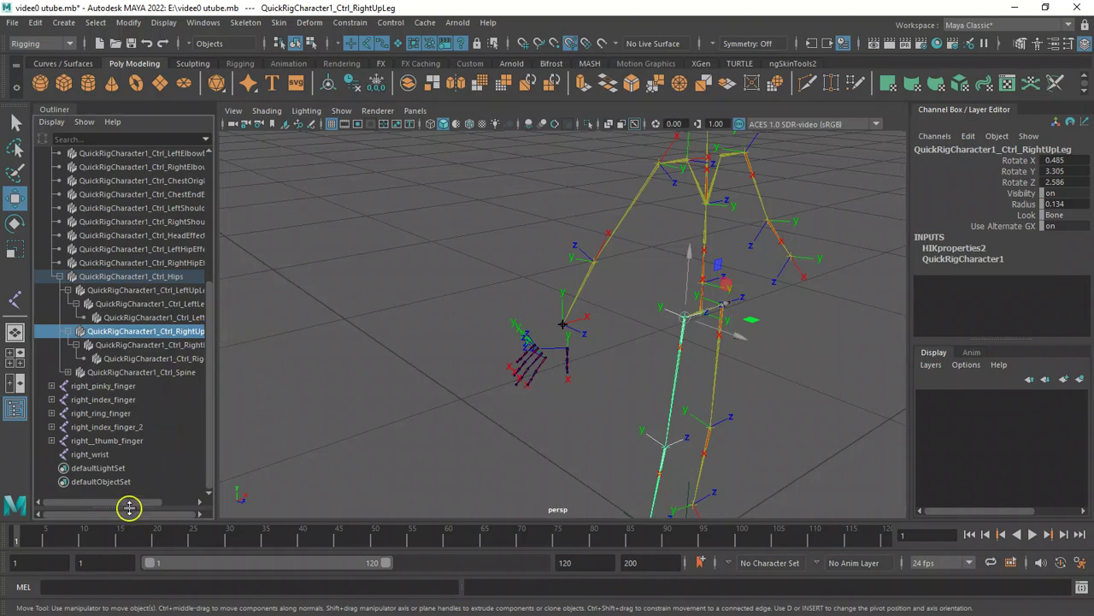
pyautogui.moveTo(209, 432); pyautogui.dragTo(211, 286)
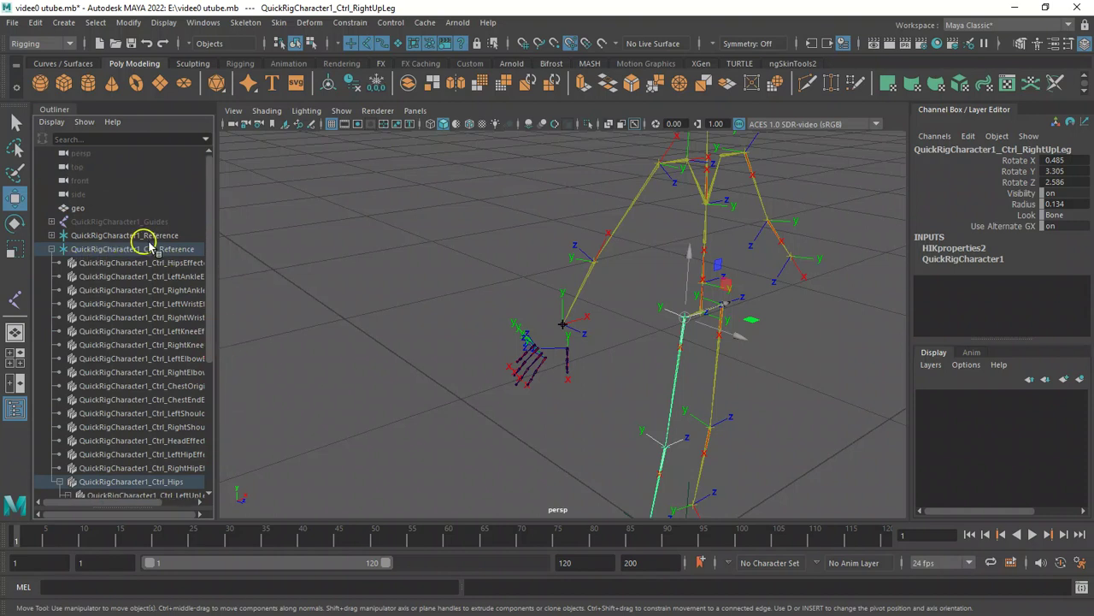
pyautogui.moveTo(171, 268); pyautogui.dragTo(179, 440)
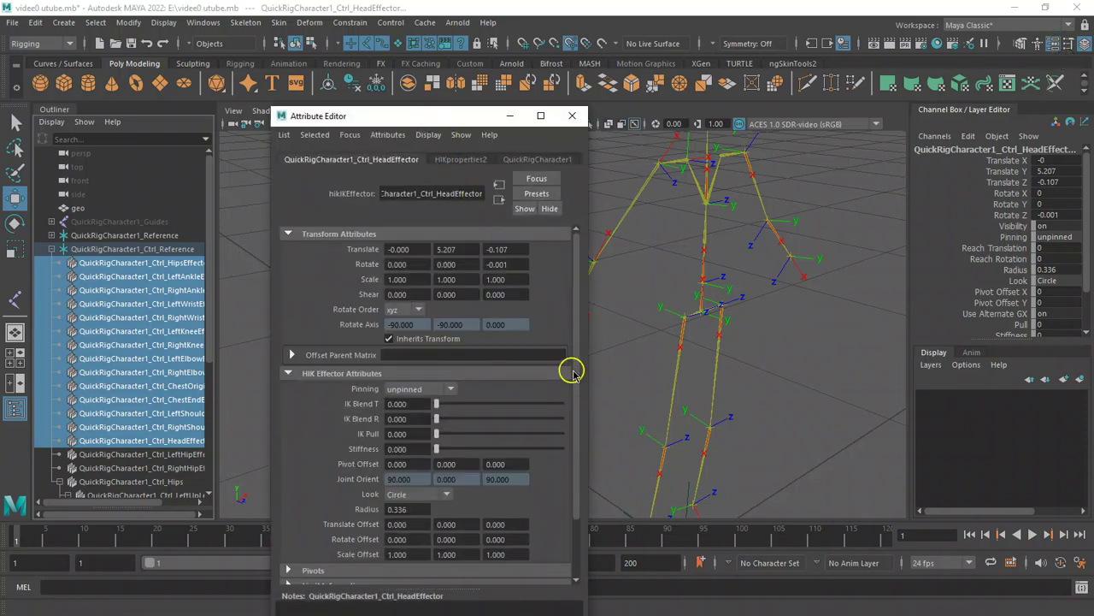
pyautogui.scroll(-3, 578, 376)
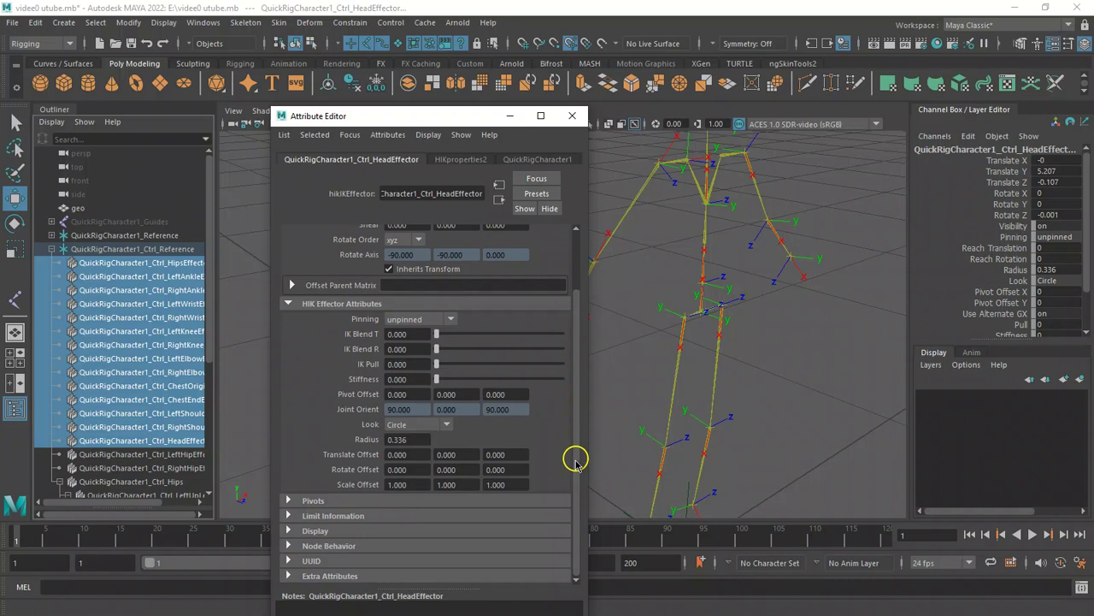
pyautogui.click(289, 531)
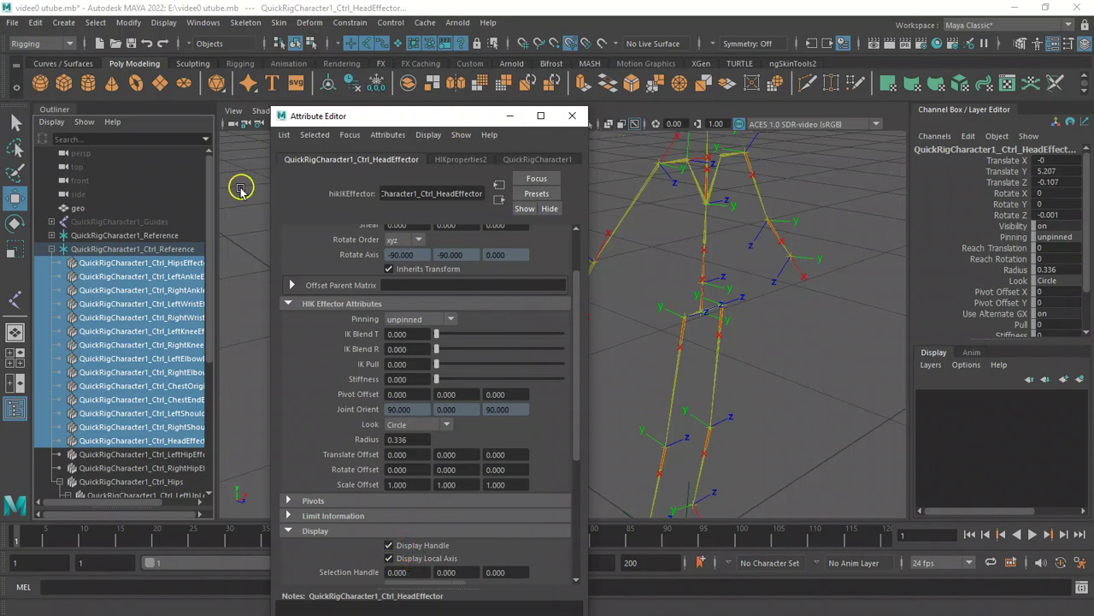
pyautogui.click(574, 116)
# Open the Orient Joint options and enable Orient children of selected joints.
pyautogui.keyDown('alt'); pyautogui.moveTo(606, 251); pyautogui.dragTo(765, 334); pyautogui.keyUp('alt')
pyautogui.moveTo(608, 237)
pyautogui.keyDown('alt'); pyautogui.mouseDown()
pyautogui.moveTo(579, 247)
pyautogui.moveTo(655, 281)
pyautogui.moveTo(801, 251)
pyautogui.moveTo(547, 283)
pyautogui.moveTo(672, 230)
pyautogui.moveTo(617, 245)
pyautogui.mouseUp(); pyautogui.keyUp('alt')
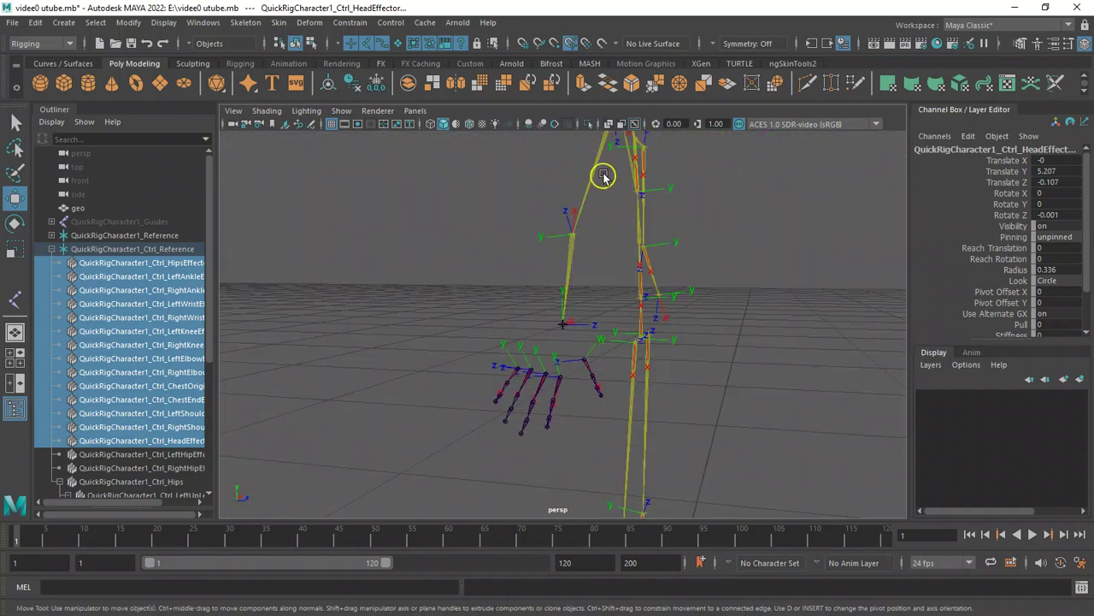
pyautogui.keyDown('alt'); pyautogui.moveTo(544, 271); pyautogui.dragTo(699, 318); pyautogui.keyUp('alt')
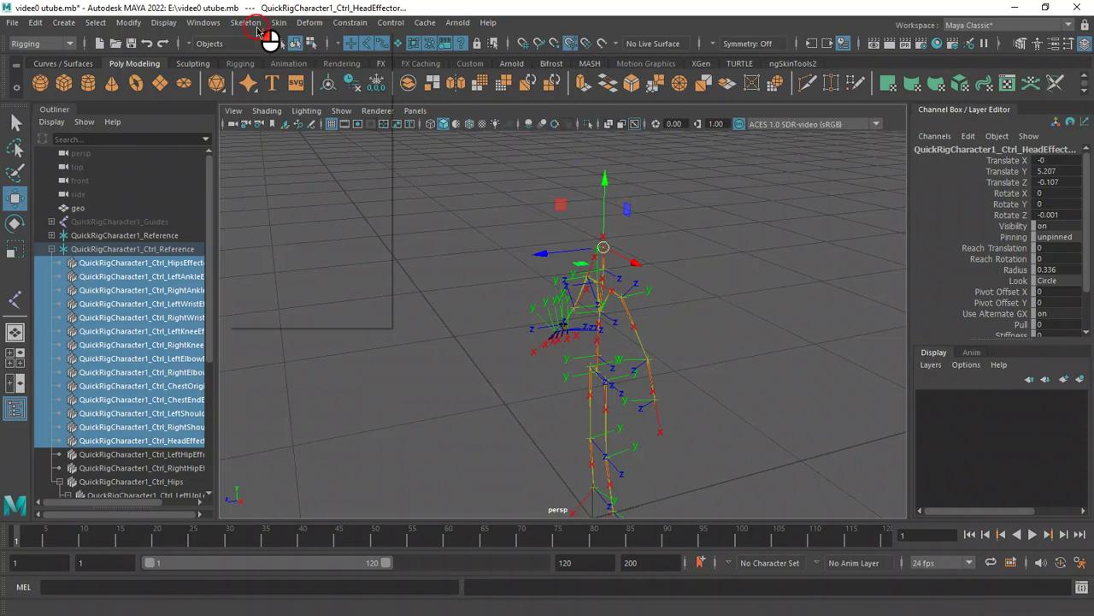
pyautogui.click(249, 24)
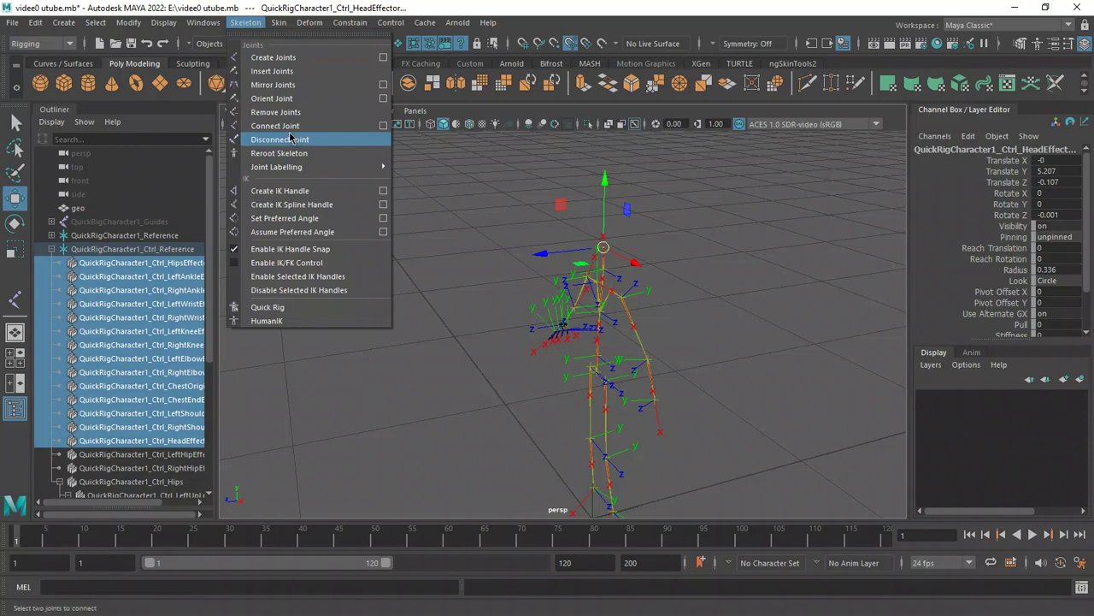
pyautogui.click(382, 99)
pyautogui.click(148, 57)
pyautogui.moveTo(171, 6); pyautogui.dragTo(229, 5)
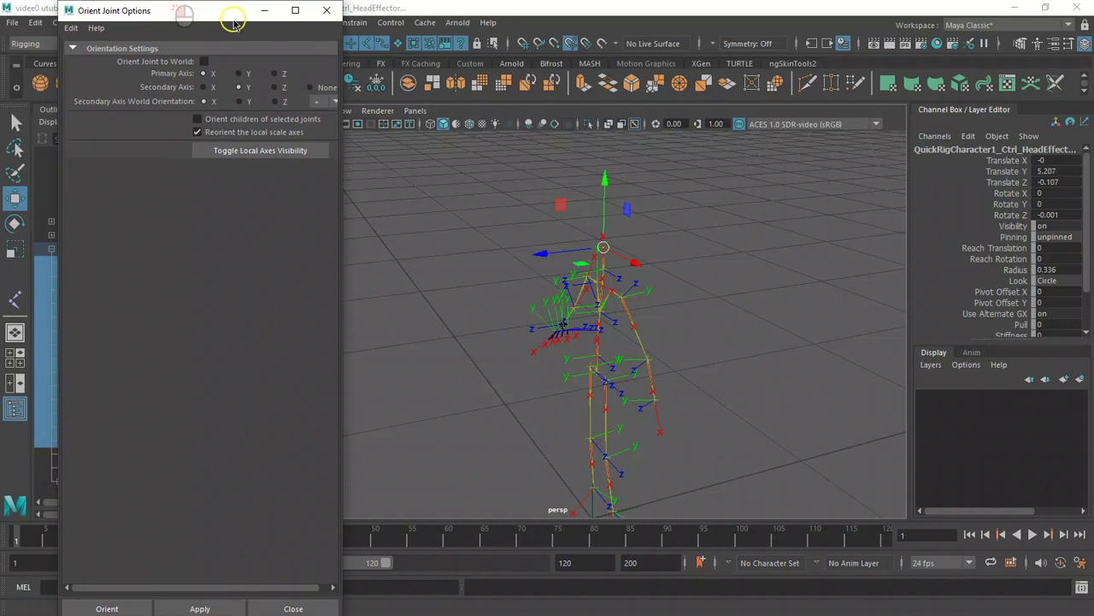
pyautogui.moveTo(342, 172); pyautogui.dragTo(470, 177)
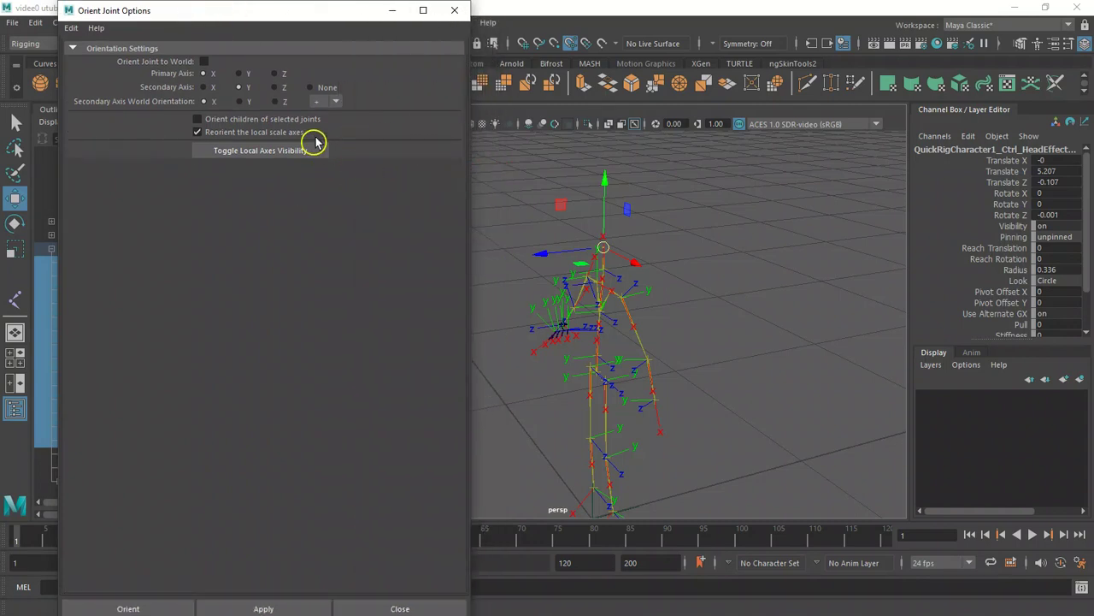
pyautogui.click(198, 119)
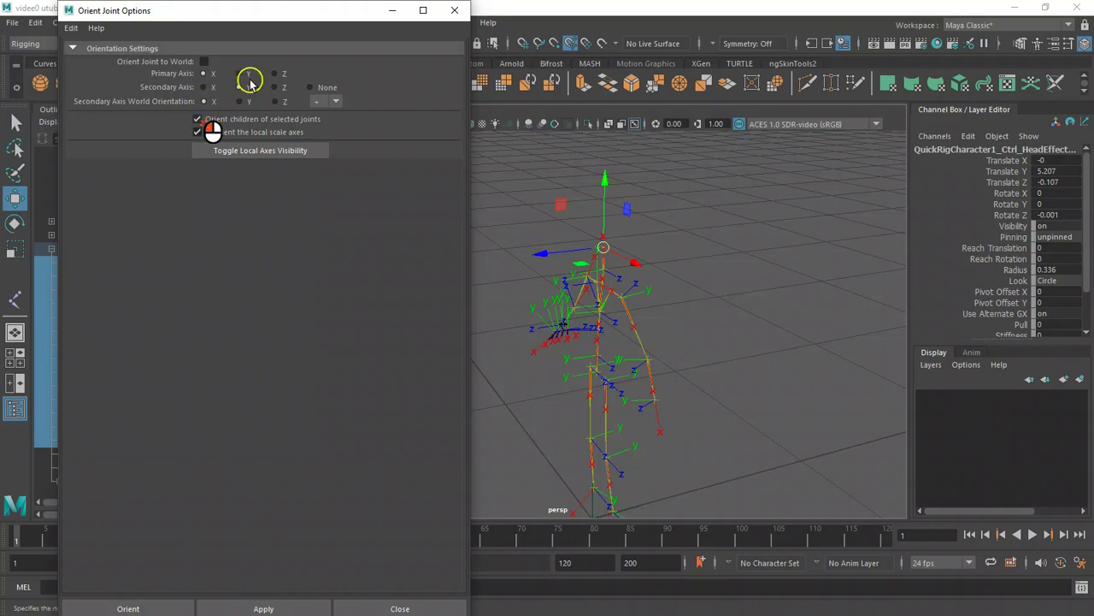
pyautogui.keyDown('alt'); pyautogui.moveTo(635, 322); pyautogui.dragTo(677, 319, button='right'); pyautogui.keyUp('alt')
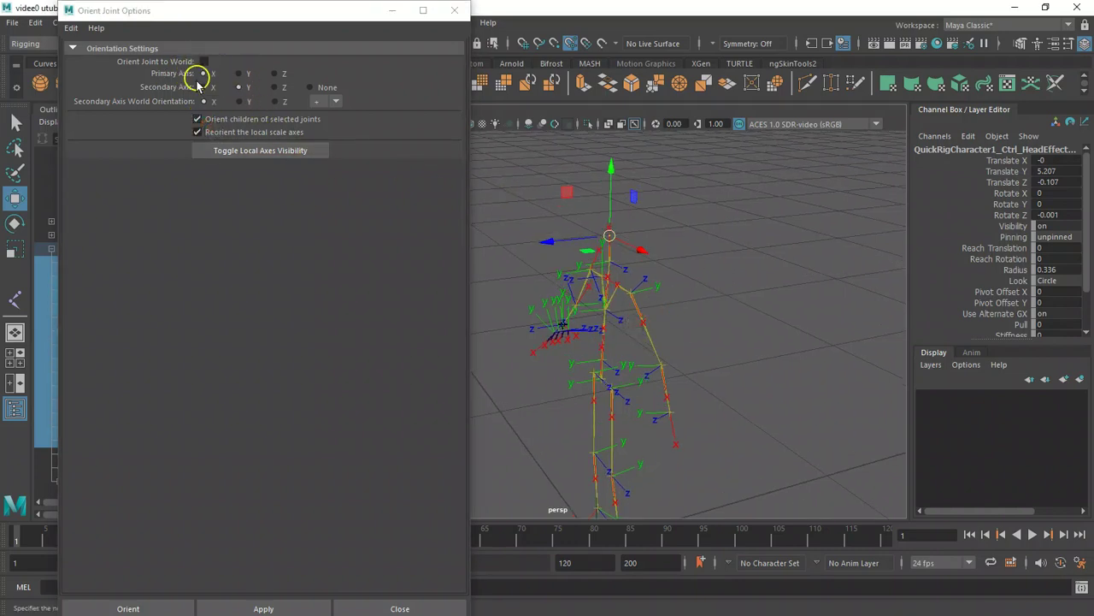
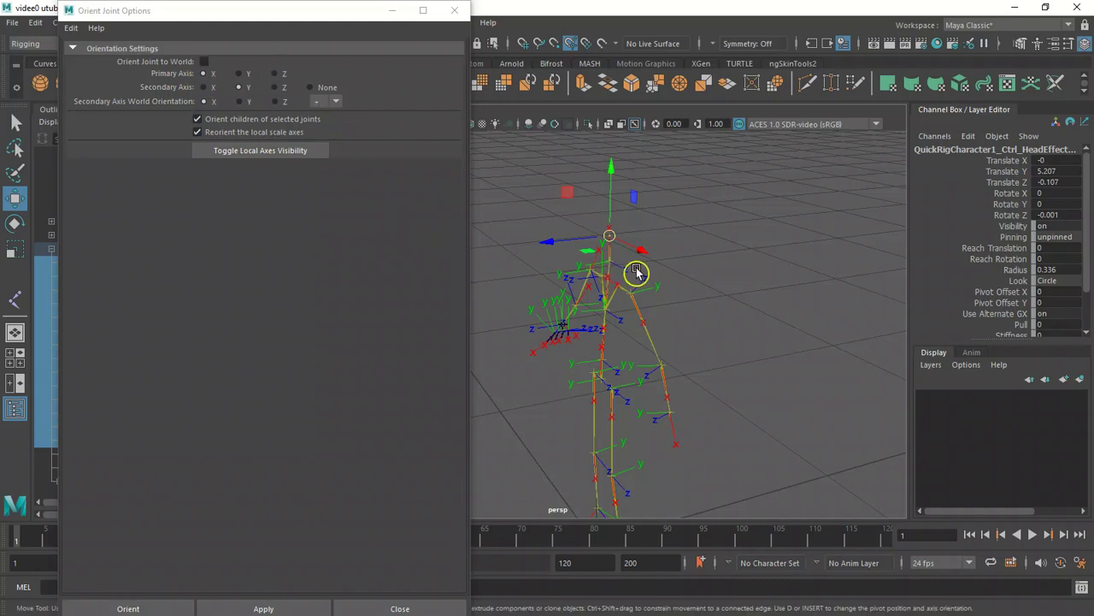
# Set the Orient Joint secondary axis to Z.
pyautogui.moveTo(654, 308); pyautogui.dragTo(737, 380)
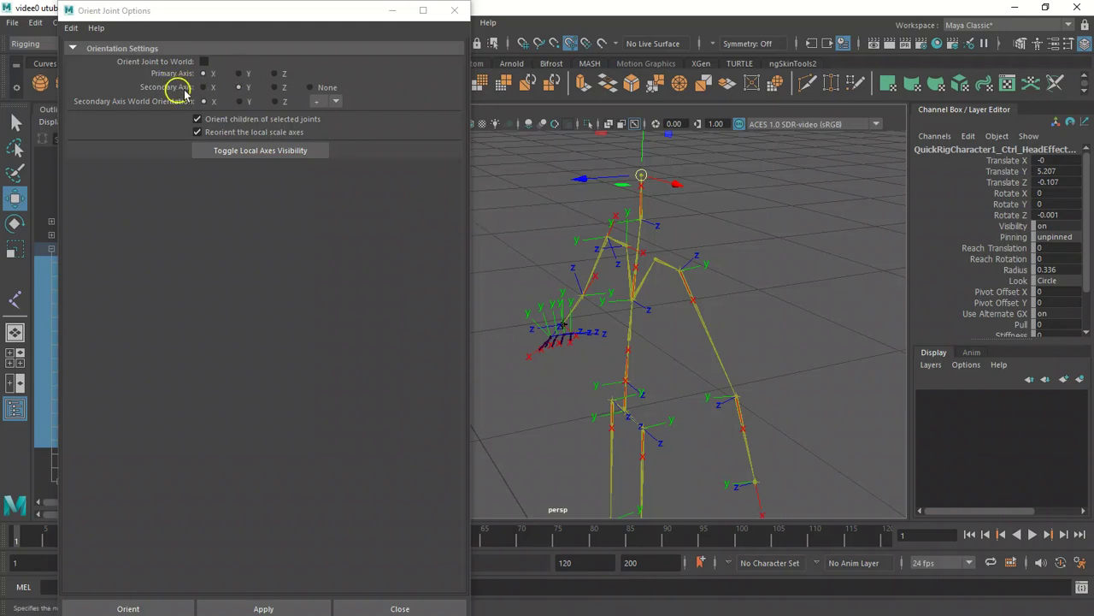
pyautogui.click(275, 88)
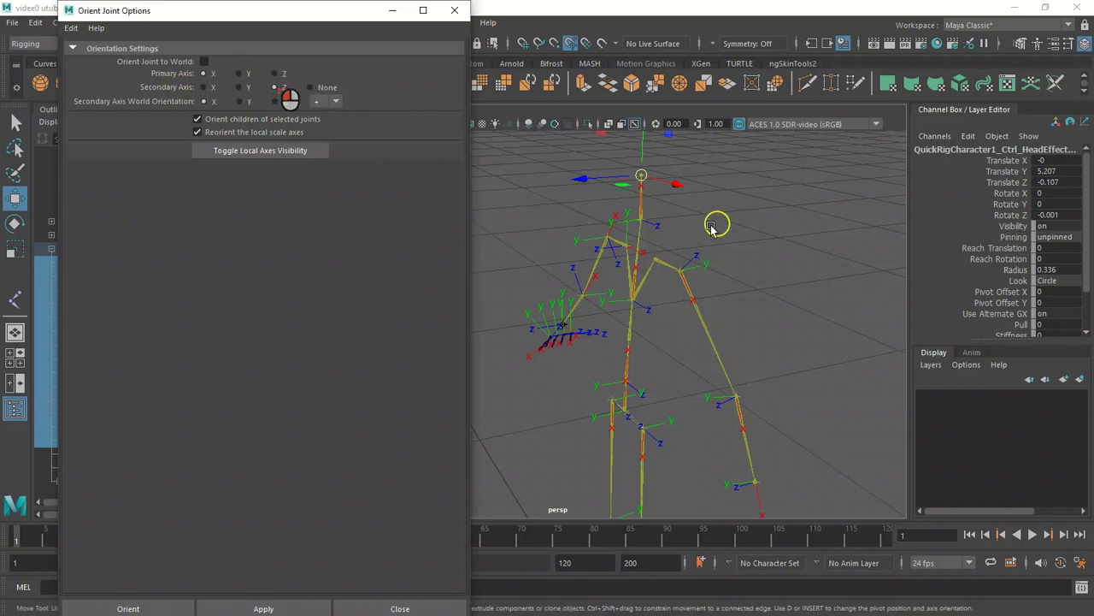
pyautogui.moveTo(750, 278)
pyautogui.keyDown('alt'); pyautogui.mouseDown()
pyautogui.moveTo(696, 288)
pyautogui.moveTo(740, 279)
pyautogui.mouseUp(); pyautogui.keyUp('alt')
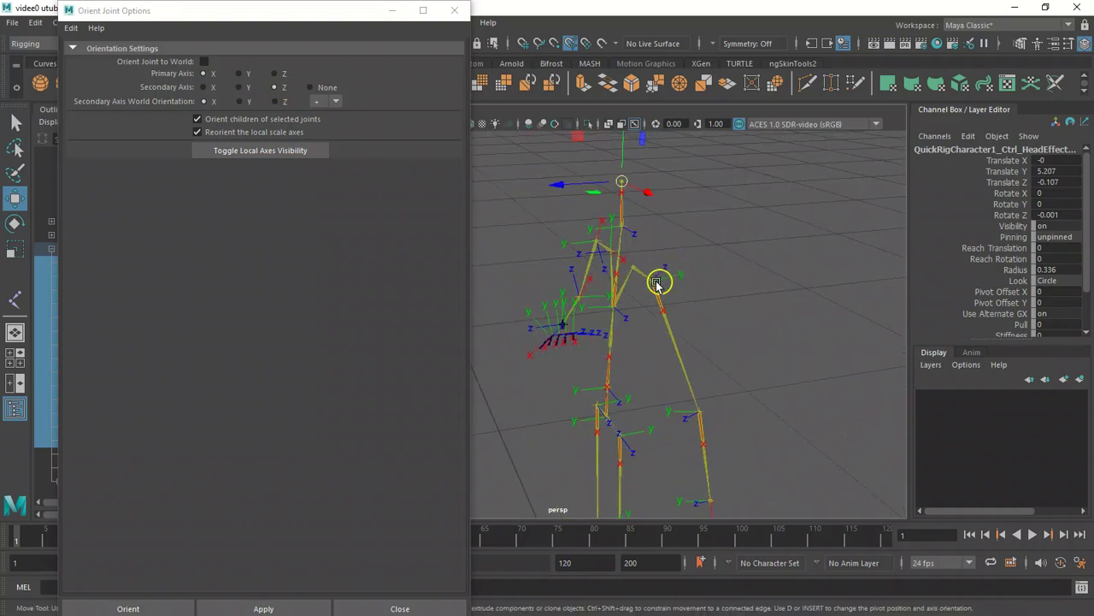
pyautogui.moveTo(650, 320)
pyautogui.keyDown('alt'); pyautogui.mouseDown()
pyautogui.moveTo(662, 335)
pyautogui.moveTo(650, 327)
pyautogui.mouseUp(); pyautogui.keyUp('alt')
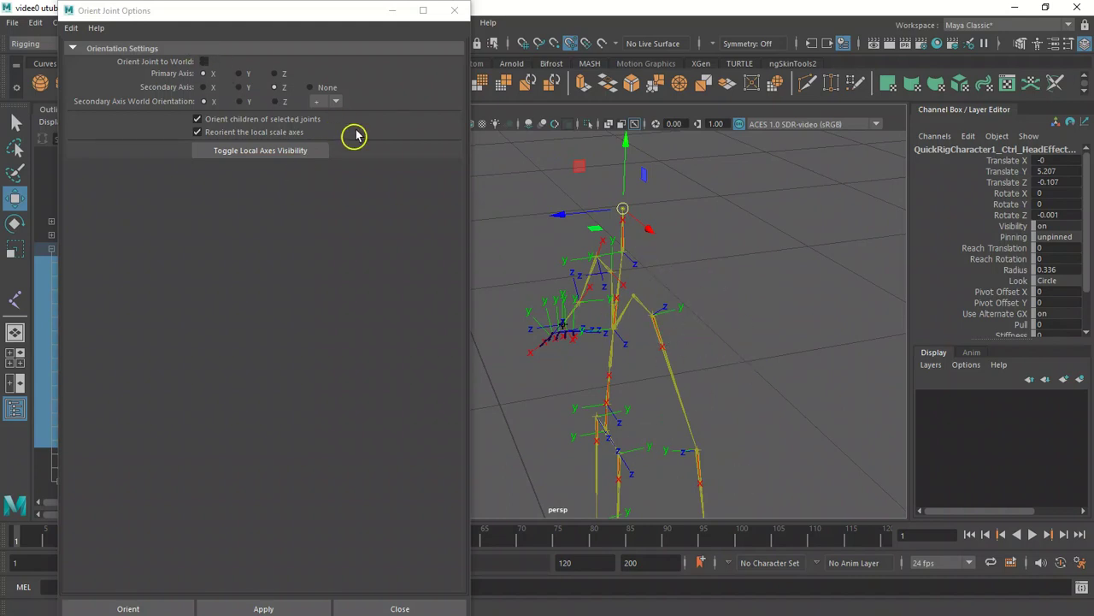
pyautogui.keyDown('alt'); pyautogui.moveTo(652, 241); pyautogui.dragTo(749, 252); pyautogui.keyUp('alt')
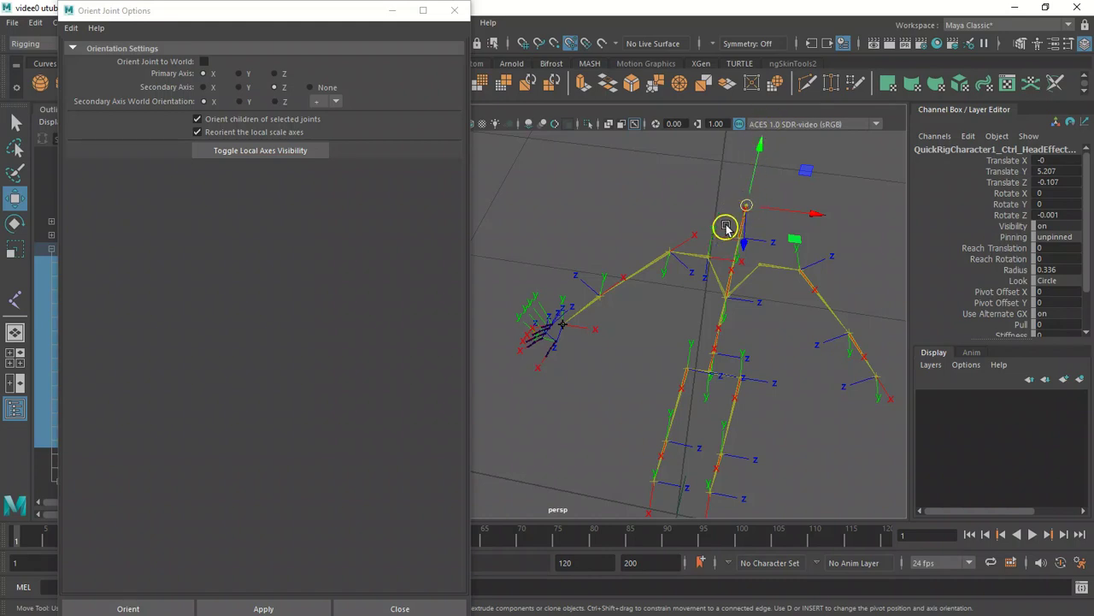
pyautogui.keyDown('alt'); pyautogui.moveTo(595, 332); pyautogui.dragTo(613, 330); pyautogui.keyUp('alt')
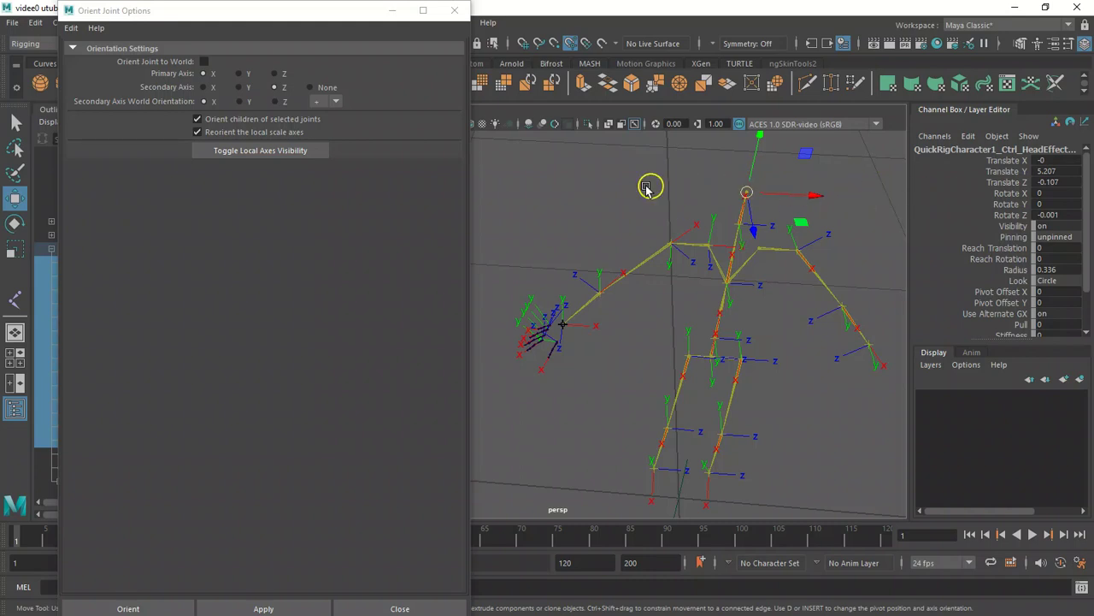
pyautogui.keyDown('alt'); pyautogui.moveTo(582, 278); pyautogui.dragTo(630, 244); pyautogui.keyUp('alt')
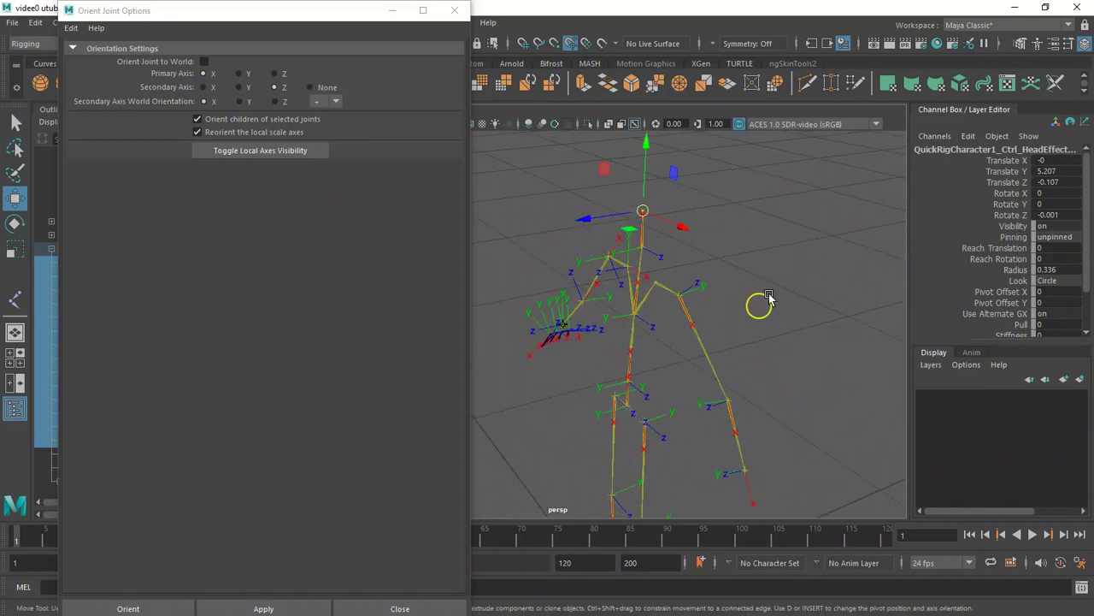
pyautogui.keyDown('alt'); pyautogui.moveTo(740, 299); pyautogui.dragTo(594, 391); pyautogui.keyUp('alt')
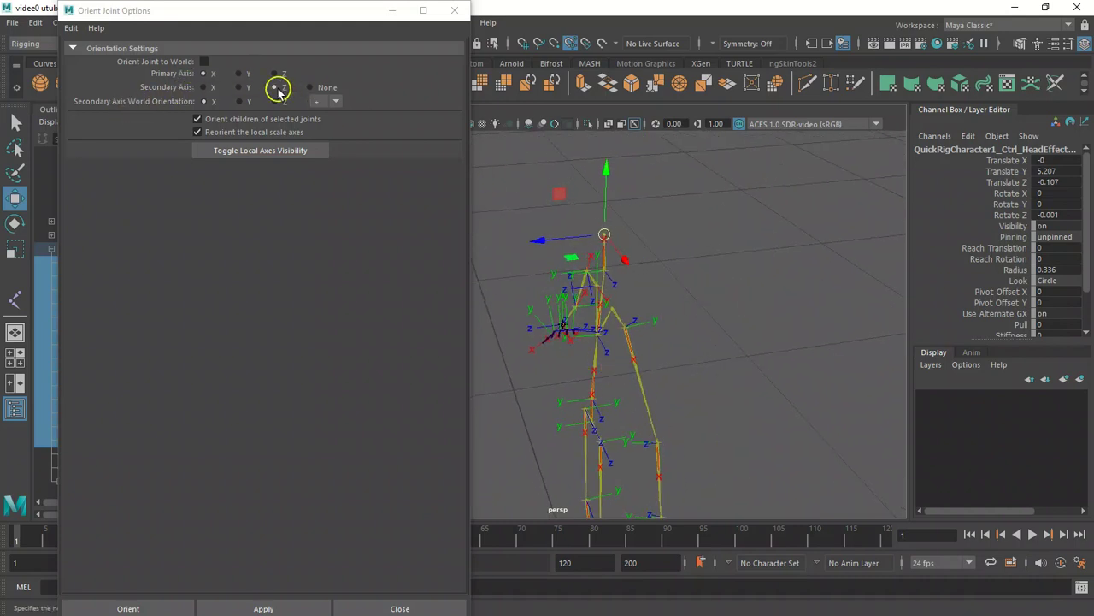
pyautogui.keyDown('alt'); pyautogui.moveTo(663, 248); pyautogui.dragTo(686, 249); pyautogui.keyUp('alt')
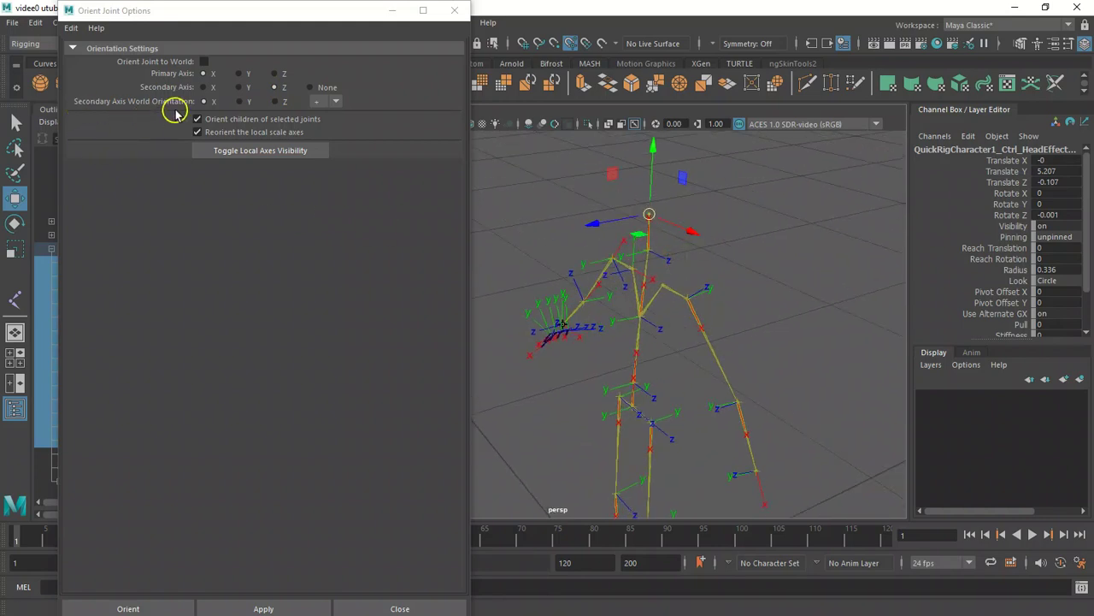
pyautogui.click(275, 89)
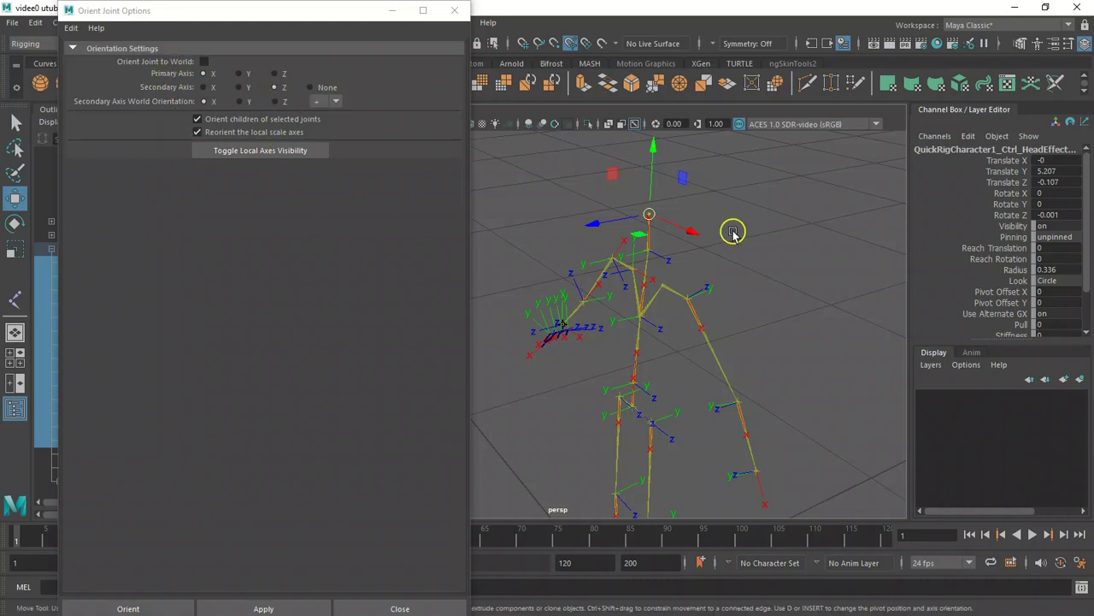
# Set the secondary axis world orientation to Z.
pyautogui.keyDown('alt'); pyautogui.moveTo(724, 245); pyautogui.dragTo(711, 264); pyautogui.keyUp('alt')
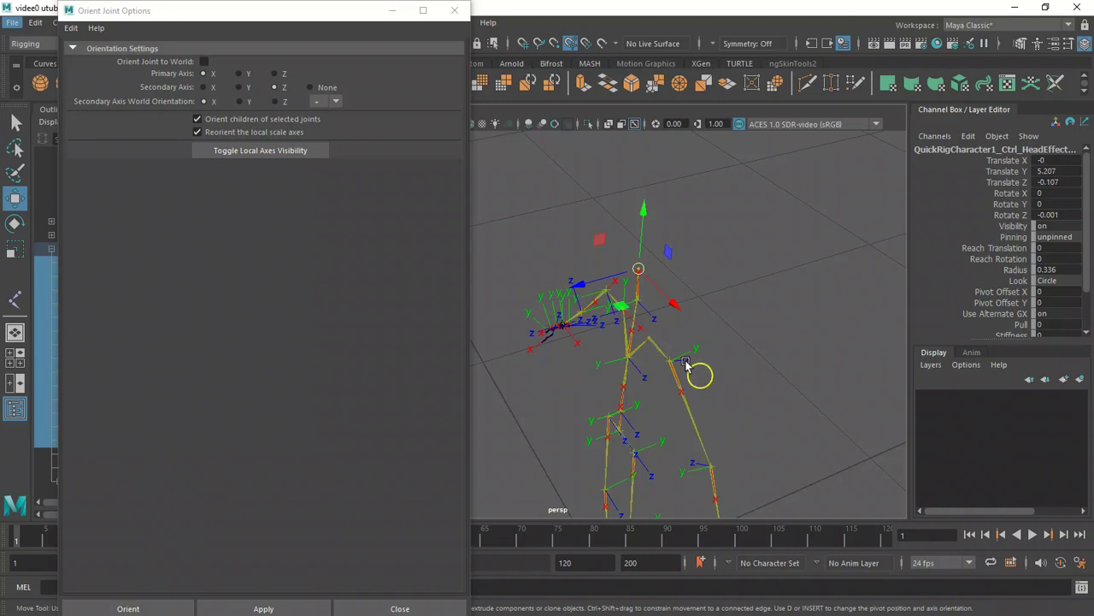
pyautogui.keyDown('alt'); pyautogui.moveTo(572, 237); pyautogui.dragTo(687, 257); pyautogui.keyUp('alt')
pyautogui.keyDown('alt'); pyautogui.moveTo(766, 349); pyautogui.dragTo(625, 317); pyautogui.keyUp('alt')
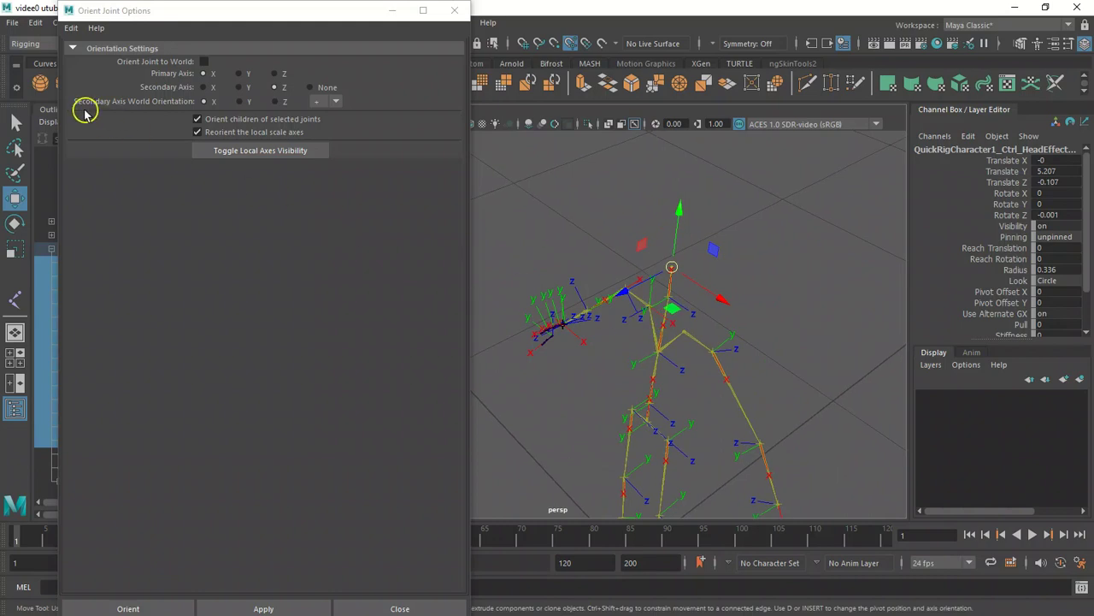
pyautogui.click(274, 101)
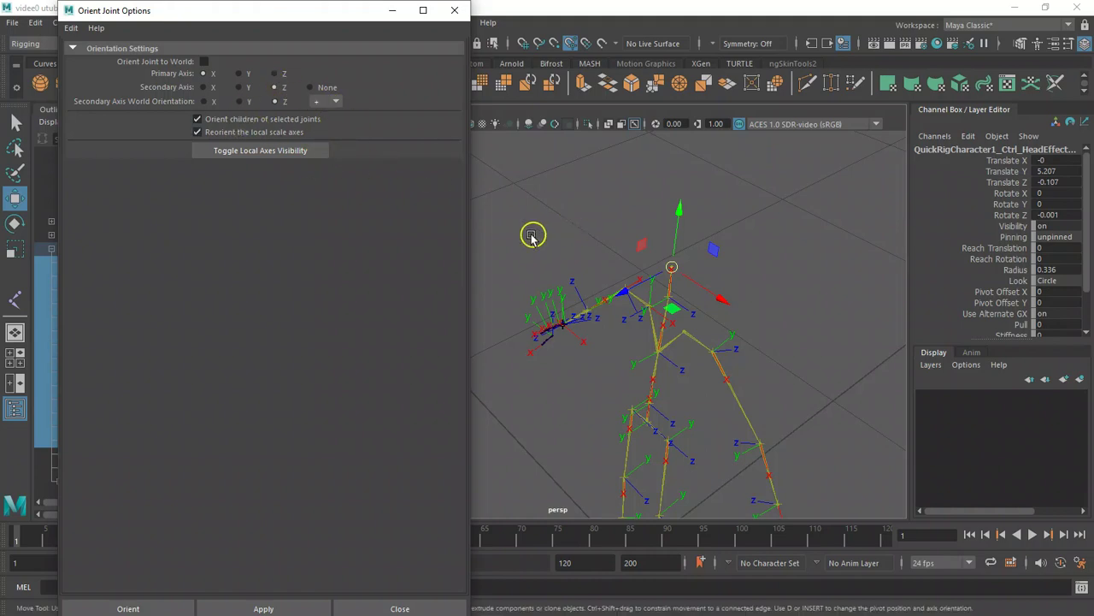
# Select the right-hand finger joint chains and orient them with X primary and Z secondary axes.
pyautogui.keyDown('alt'); pyautogui.moveTo(584, 249); pyautogui.dragTo(731, 290); pyautogui.keyUp('alt')
pyautogui.keyDown('alt'); pyautogui.moveTo(592, 264); pyautogui.dragTo(625, 259); pyautogui.keyUp('alt')
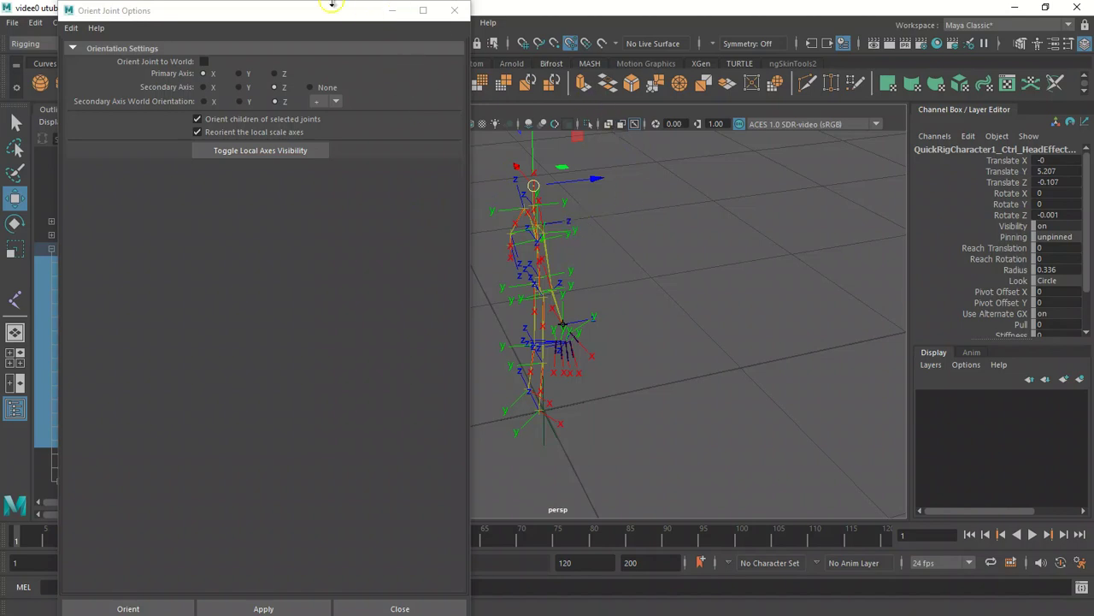
pyautogui.moveTo(339, 17); pyautogui.dragTo(277, 20)
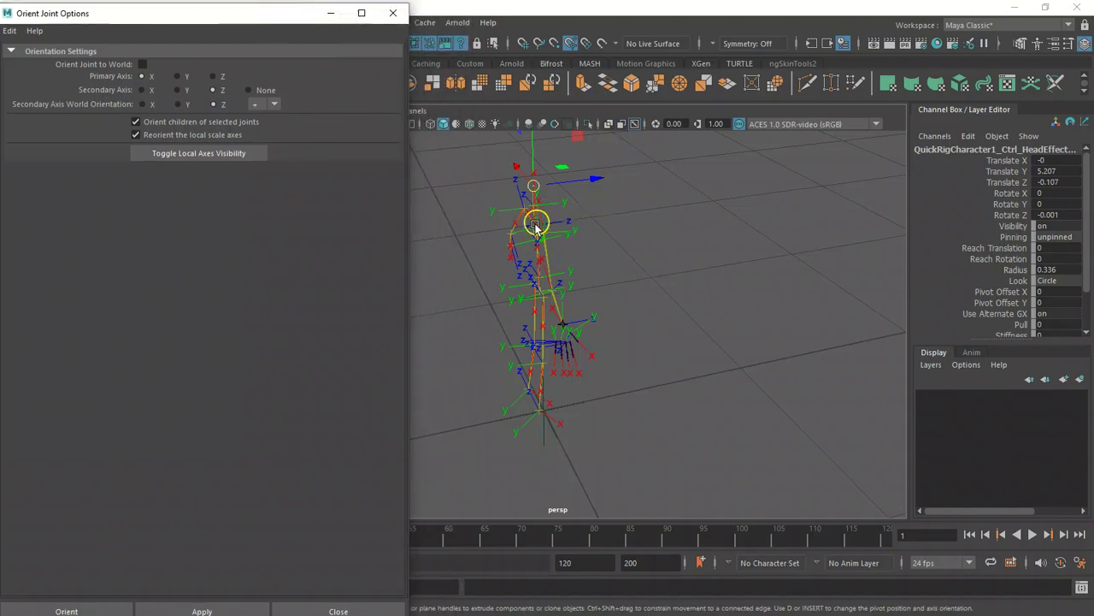
pyautogui.keyDown('alt'); pyautogui.moveTo(516, 244); pyautogui.dragTo(764, 368, button='right'); pyautogui.keyUp('alt')
pyautogui.keyDown('alt'); pyautogui.moveTo(521, 335); pyautogui.dragTo(500, 365); pyautogui.keyUp('alt')
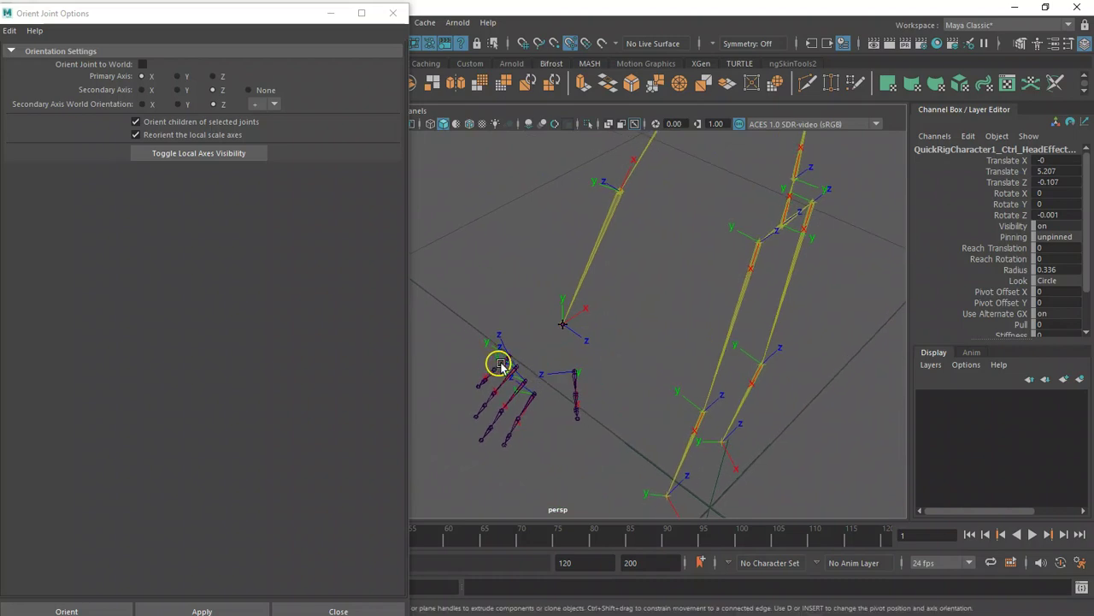
pyautogui.click(494, 374)
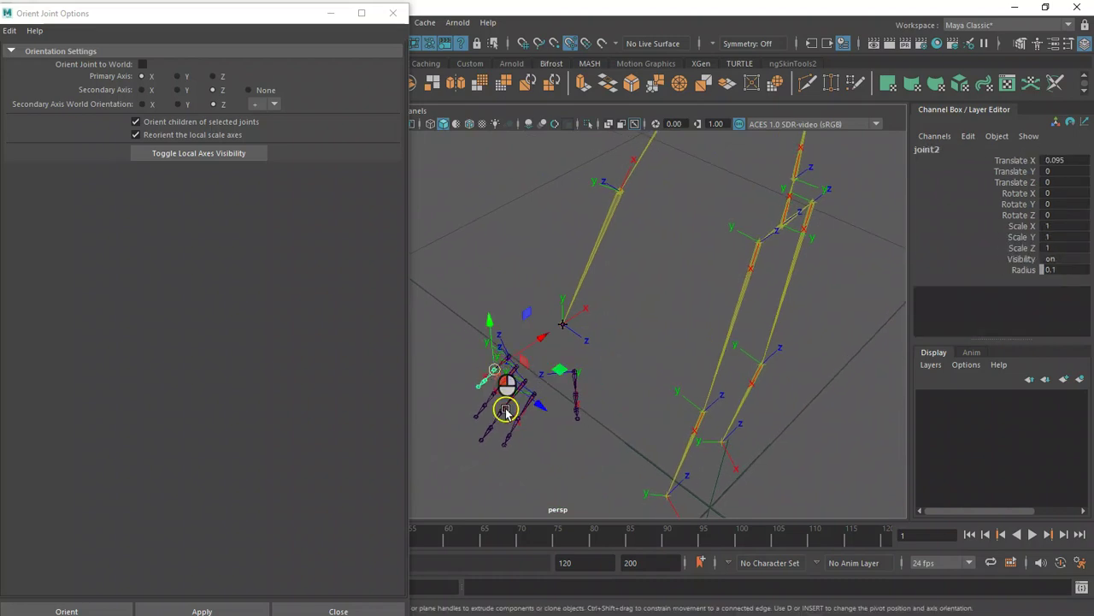
pyautogui.click(507, 354)
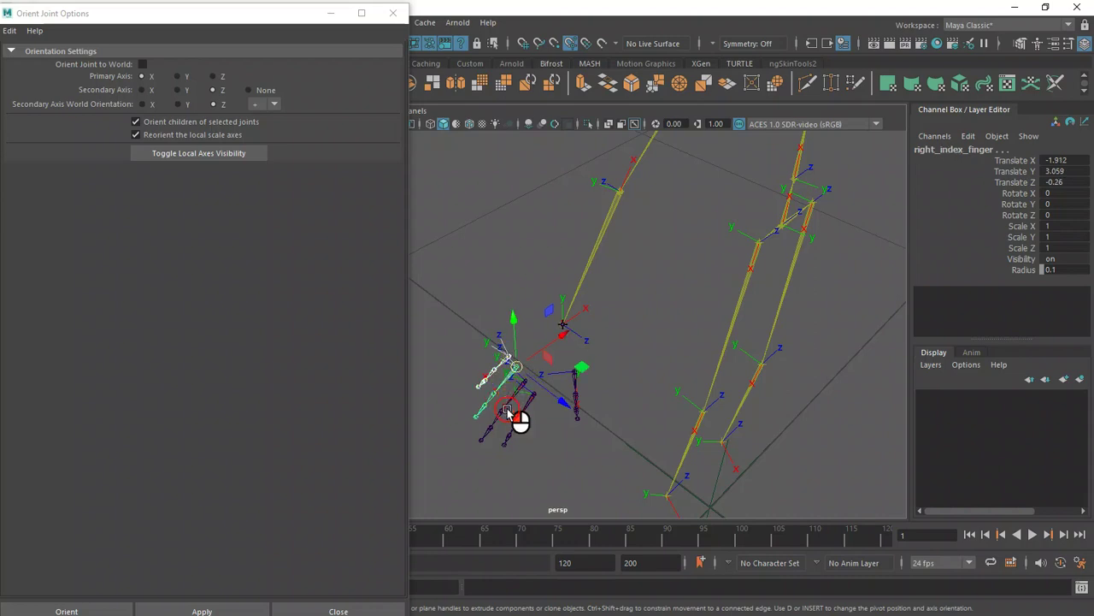
pyautogui.click(520, 409)
pyautogui.click(533, 395)
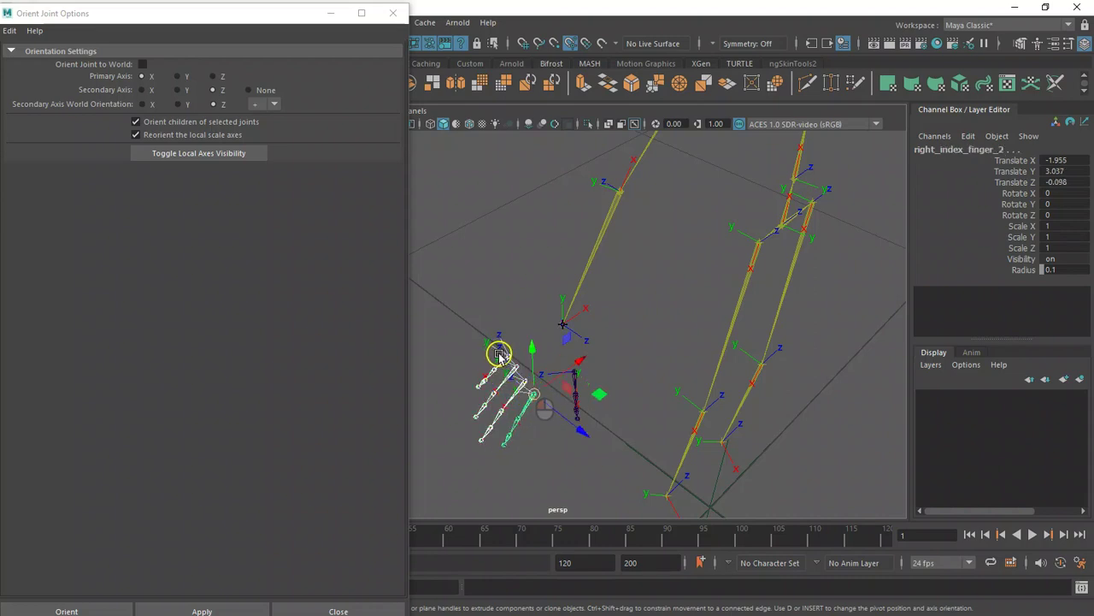
pyautogui.click(523, 372)
pyautogui.press('q')
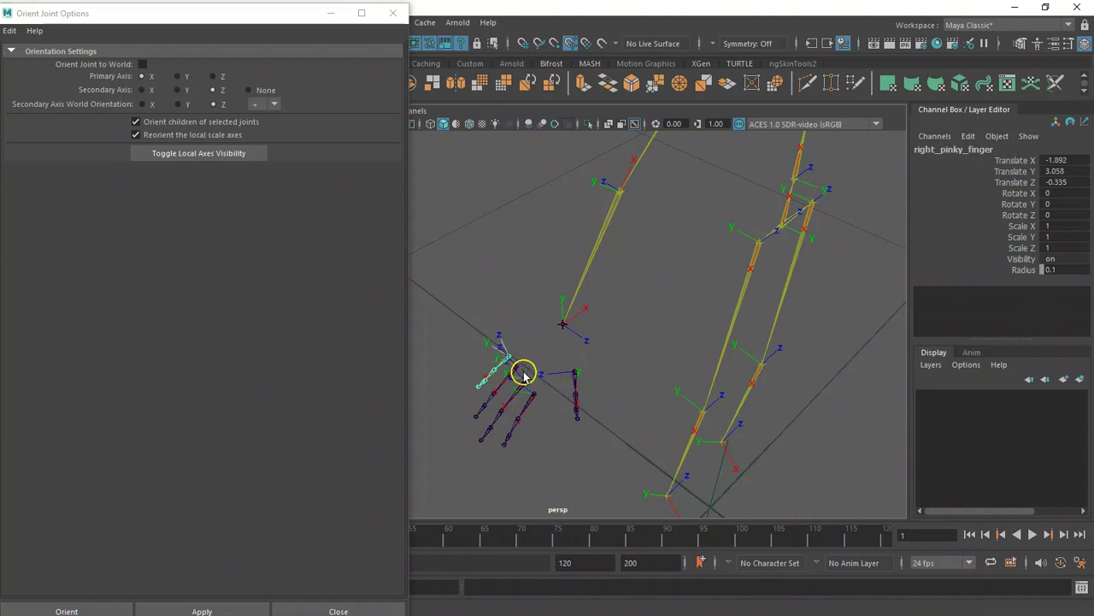
pyautogui.keyDown('shift'); pyautogui.click(532, 390); pyautogui.keyUp('shift')
pyautogui.keyDown('shift'); pyautogui.click(539, 394); pyautogui.keyUp('shift')
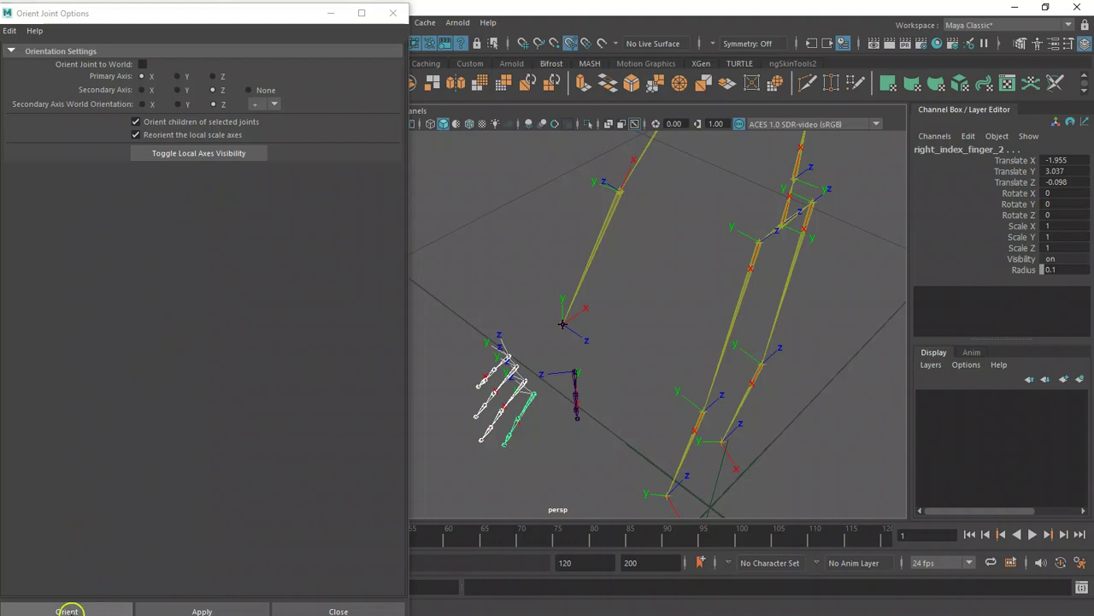
pyautogui.click(67, 611)
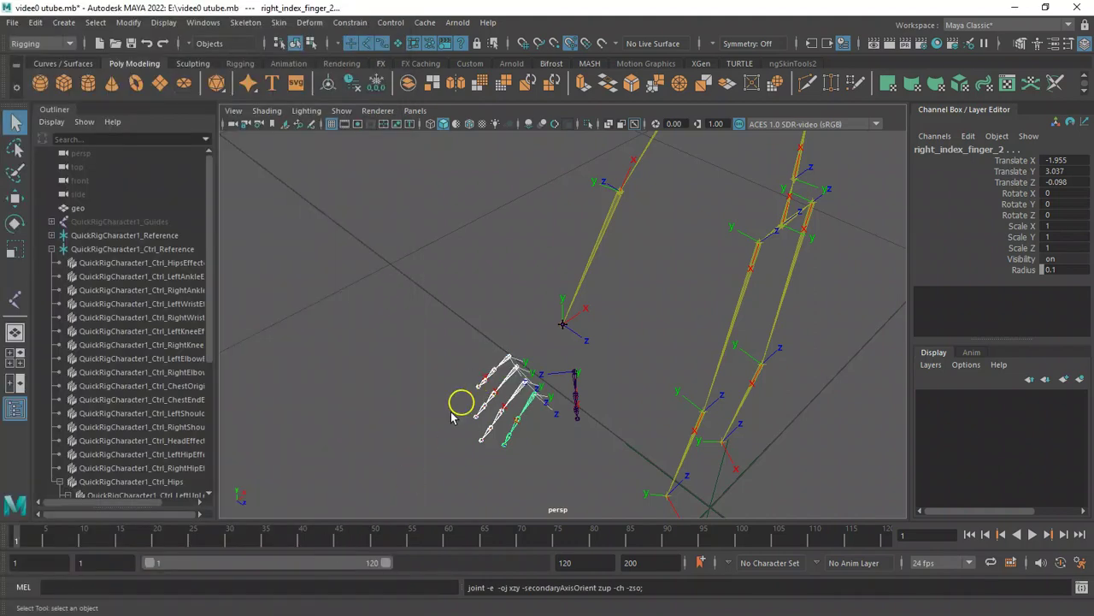
# Orbit around the right hand to examine the oriented finger joints' local axes.
pyautogui.keyDown('alt'); pyautogui.moveTo(408, 328); pyautogui.dragTo(500, 484); pyautogui.keyUp('alt')
pyautogui.keyDown('alt'); pyautogui.moveTo(371, 369); pyautogui.dragTo(467, 378); pyautogui.keyUp('alt')
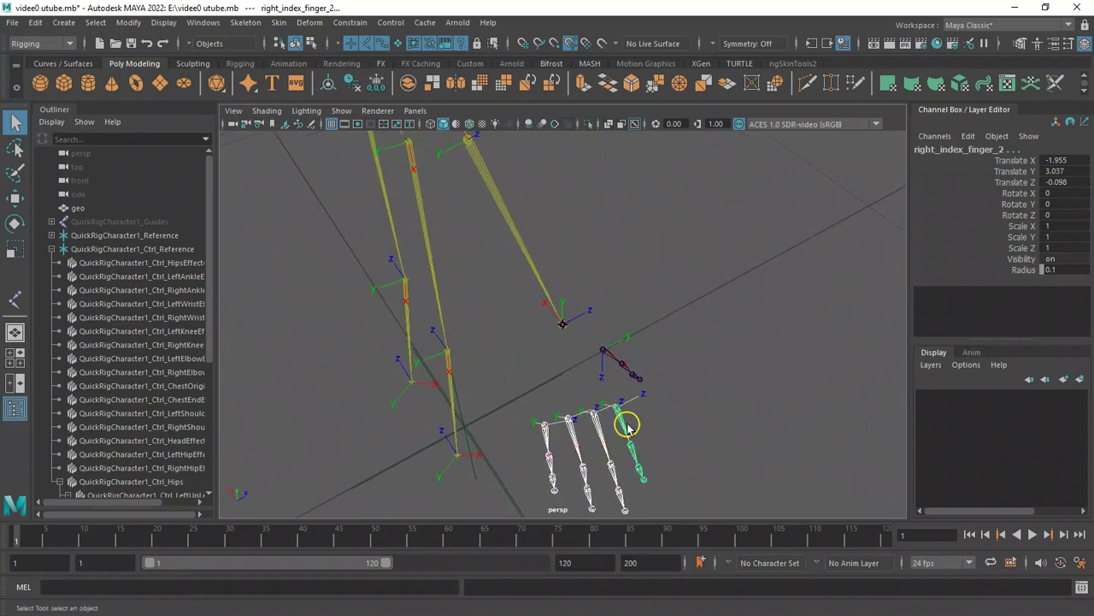
pyautogui.keyDown('alt'); pyautogui.moveTo(619, 417); pyautogui.dragTo(627, 365); pyautogui.keyUp('alt')
pyautogui.keyDown('alt'); pyautogui.moveTo(708, 391); pyautogui.dragTo(619, 381); pyautogui.keyUp('alt')
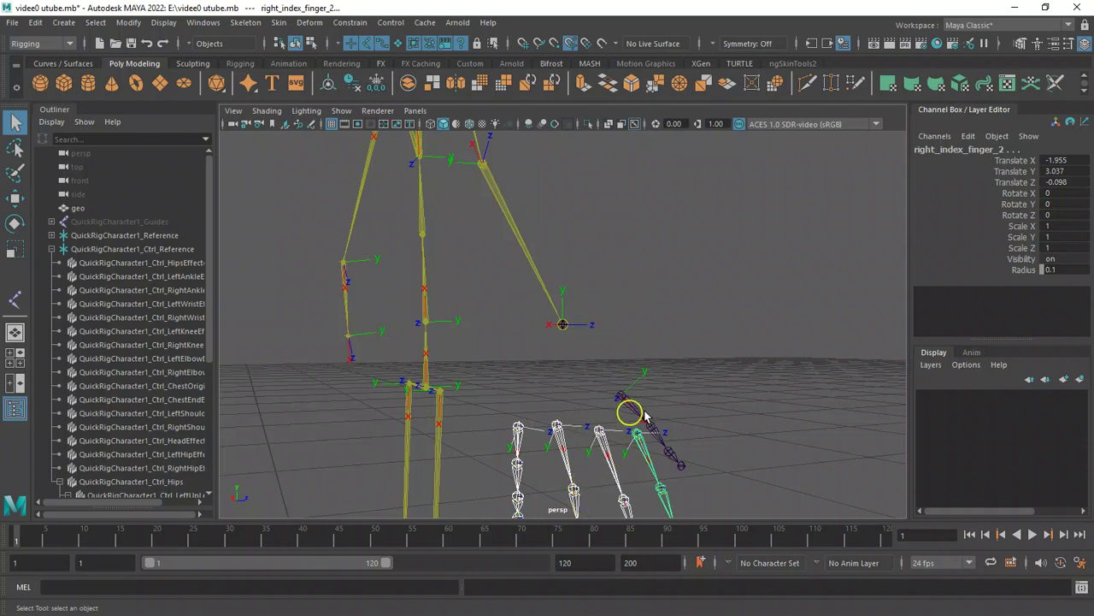
pyautogui.keyDown('alt'); pyautogui.moveTo(696, 311); pyautogui.dragTo(647, 314); pyautogui.keyUp('alt')
pyautogui.keyDown('alt'); pyautogui.moveTo(647, 315); pyautogui.dragTo(604, 291, button='right'); pyautogui.keyUp('alt')
pyautogui.keyDown('alt'); pyautogui.moveTo(632, 292); pyautogui.dragTo(572, 336); pyautogui.keyUp('alt')
pyautogui.keyDown('alt'); pyautogui.moveTo(687, 315); pyautogui.dragTo(527, 402); pyautogui.keyUp('alt')
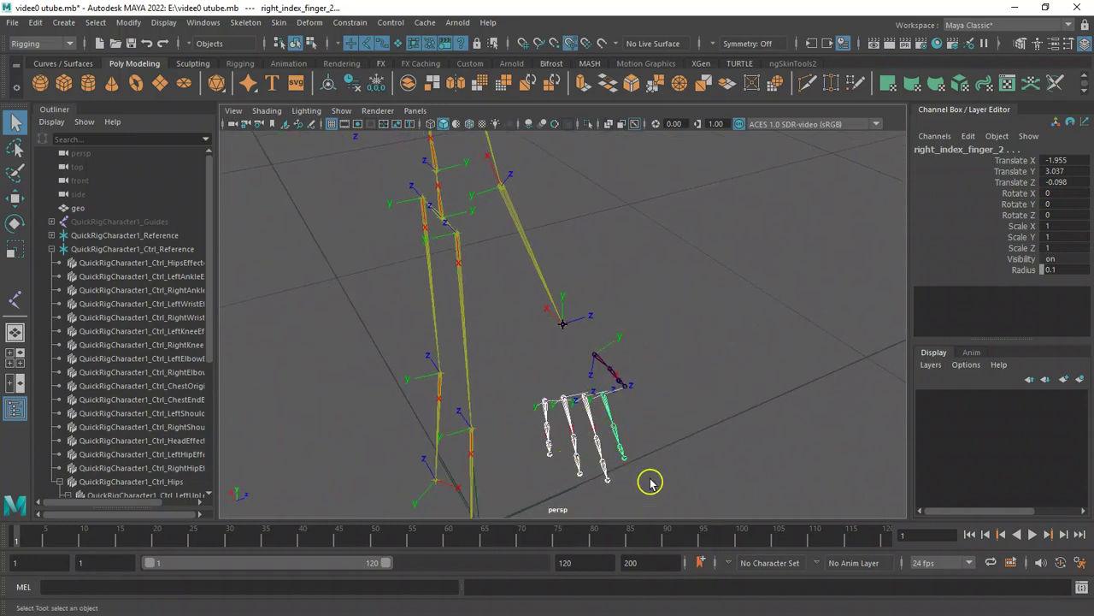
pyautogui.keyDown('alt'); pyautogui.moveTo(686, 440); pyautogui.dragTo(652, 420); pyautogui.keyUp('alt')
# Select the right thumb joint and orient it with the secondary axis world orientation set to -Y.
pyautogui.click(602, 372)
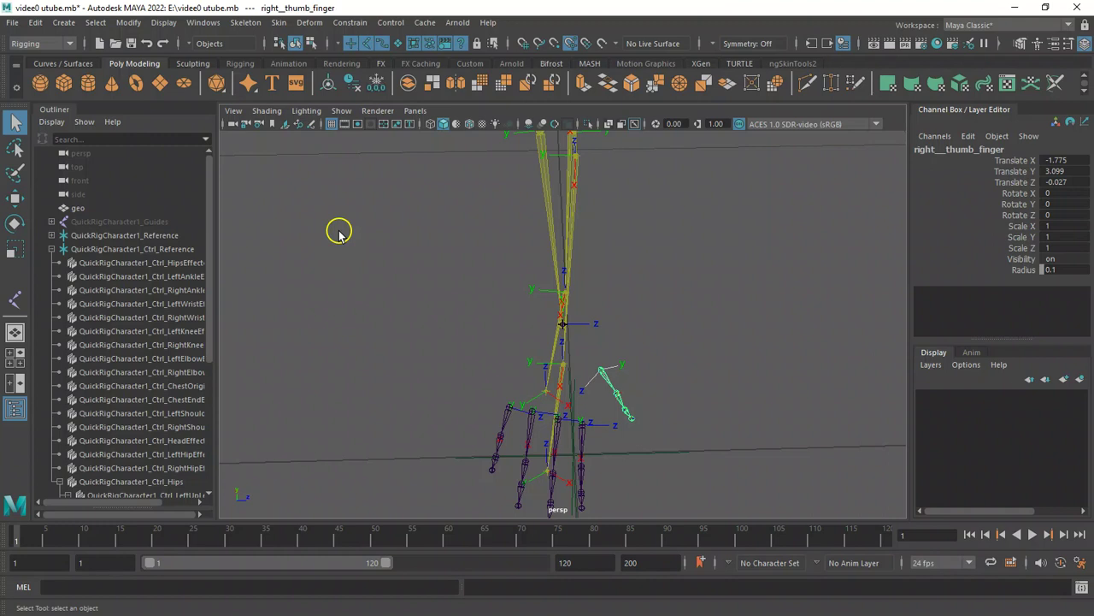
pyautogui.keyDown('alt'); pyautogui.moveTo(594, 257); pyautogui.dragTo(537, 292); pyautogui.keyUp('alt')
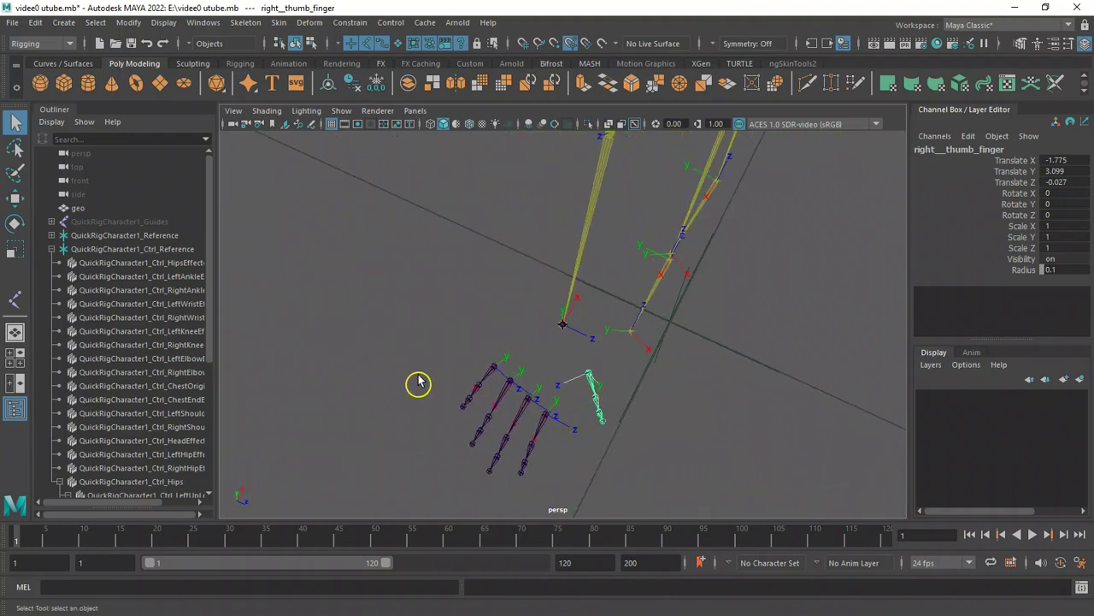
pyautogui.click(246, 23)
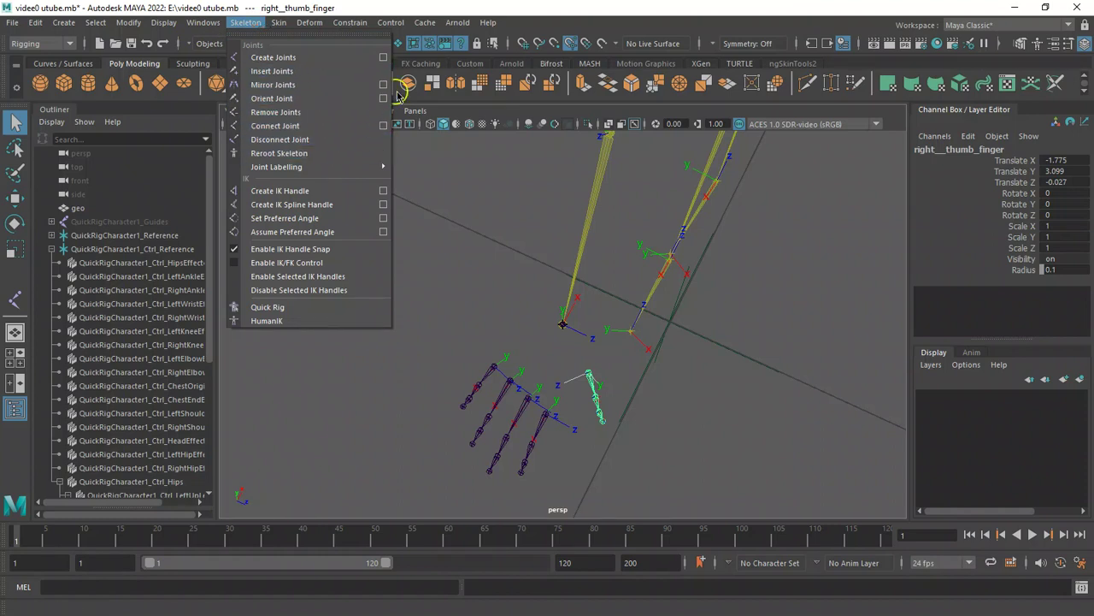
pyautogui.click(383, 98)
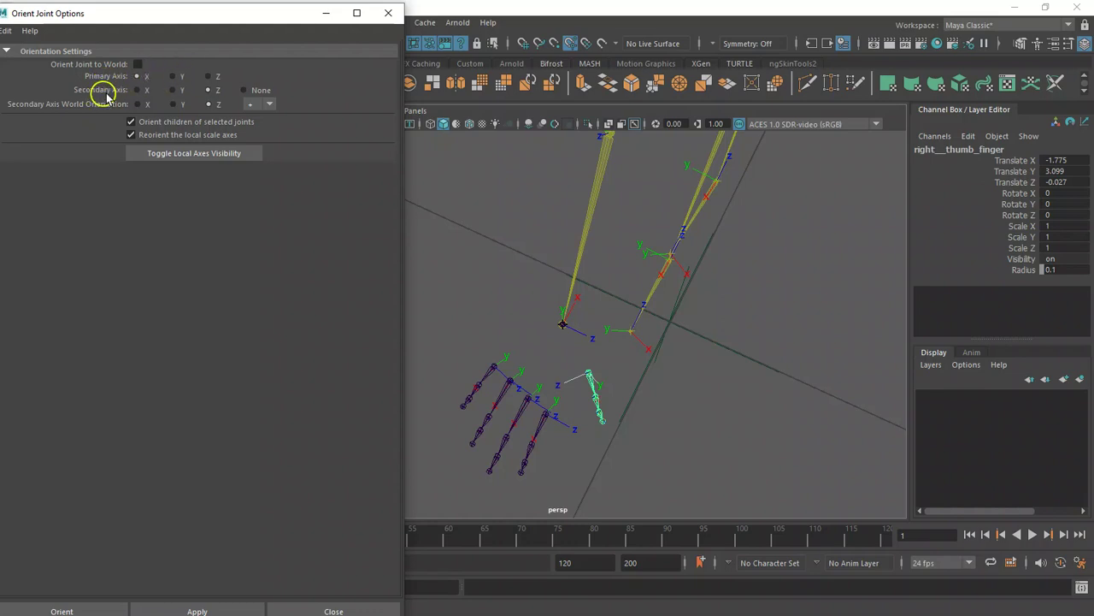
pyautogui.click(174, 104)
pyautogui.click(250, 107)
pyautogui.click(263, 133)
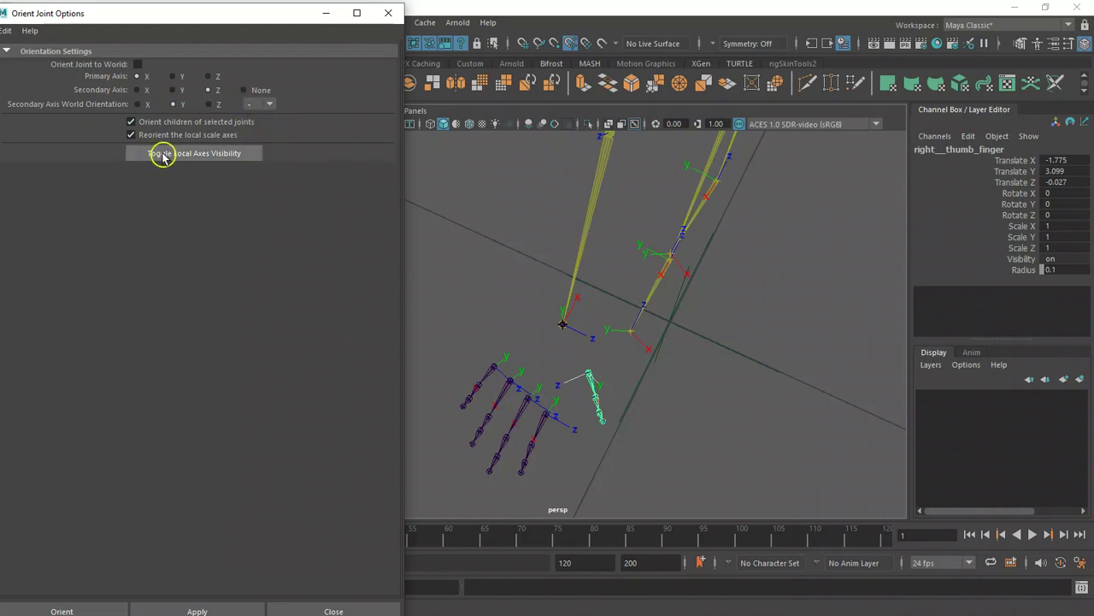
pyautogui.click(64, 610)
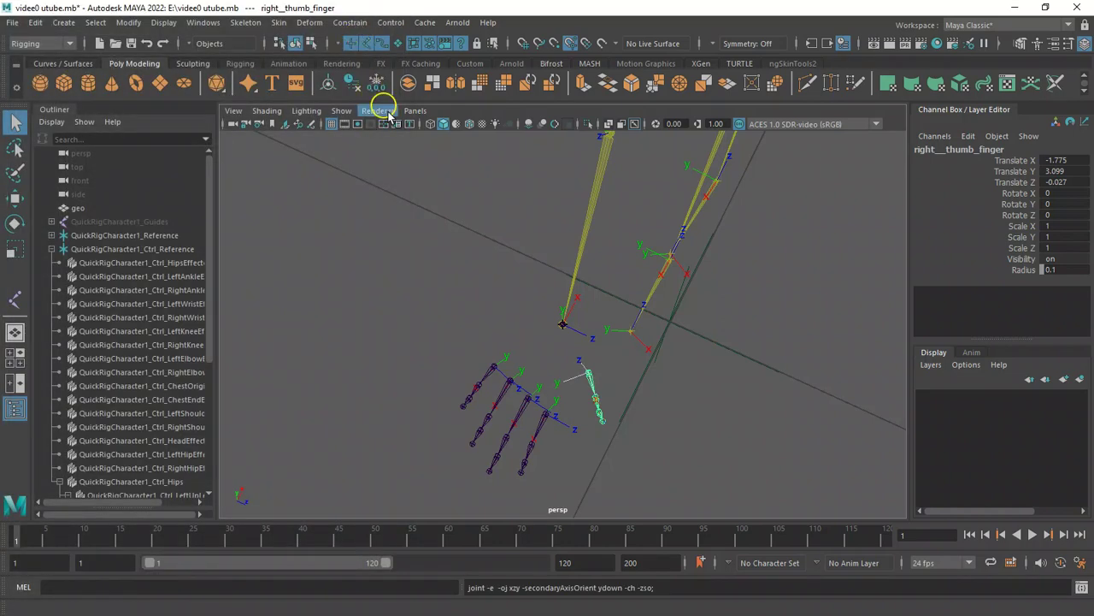
# Parent the finger joint chains under the right wrist joint.
pyautogui.keyDown('alt'); pyautogui.moveTo(477, 250); pyautogui.dragTo(488, 254); pyautogui.keyUp('alt')
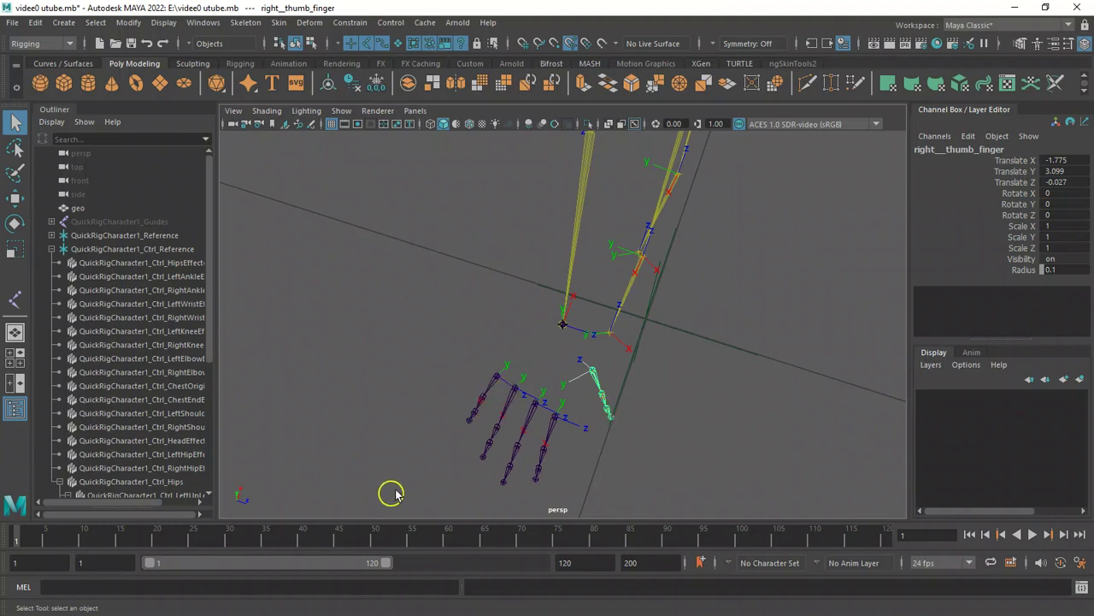
pyautogui.click(455, 392)
pyautogui.moveTo(456, 393); pyautogui.dragTo(631, 460)
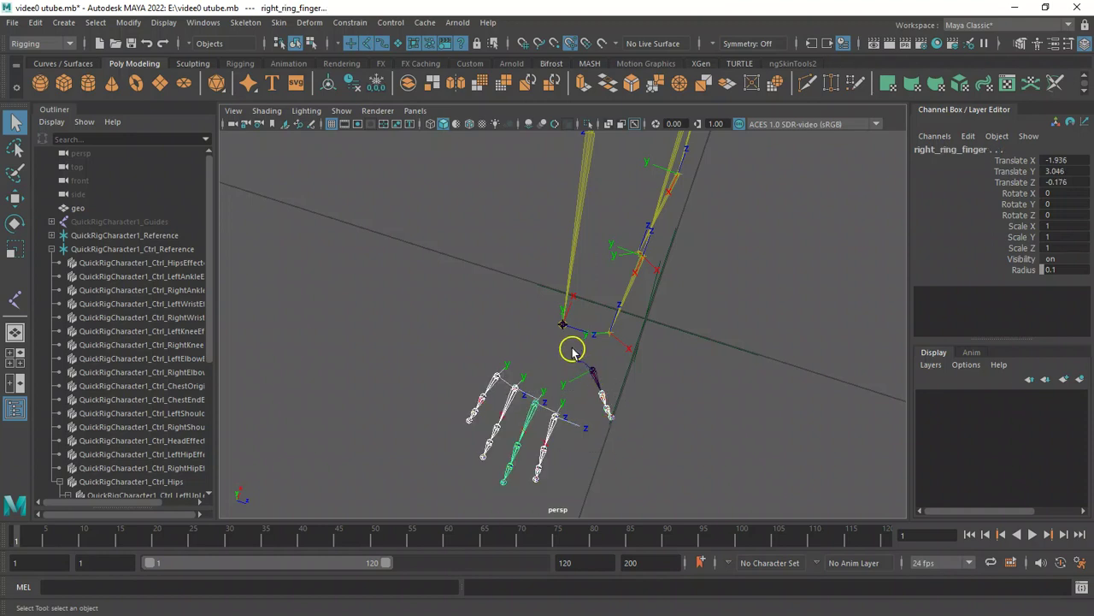
pyautogui.click(564, 326)
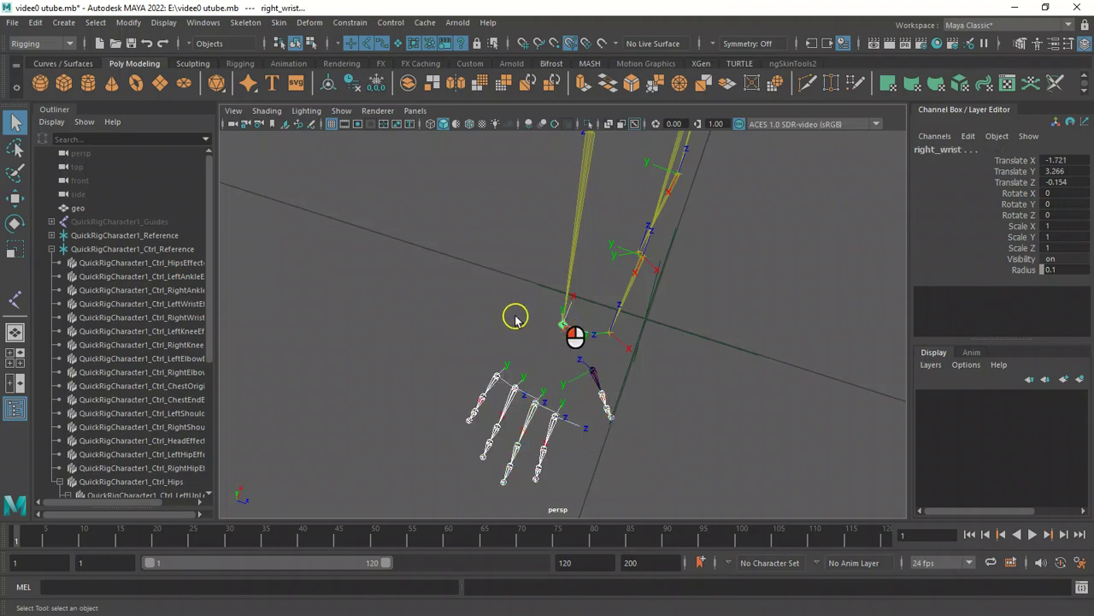
pyautogui.press('p')
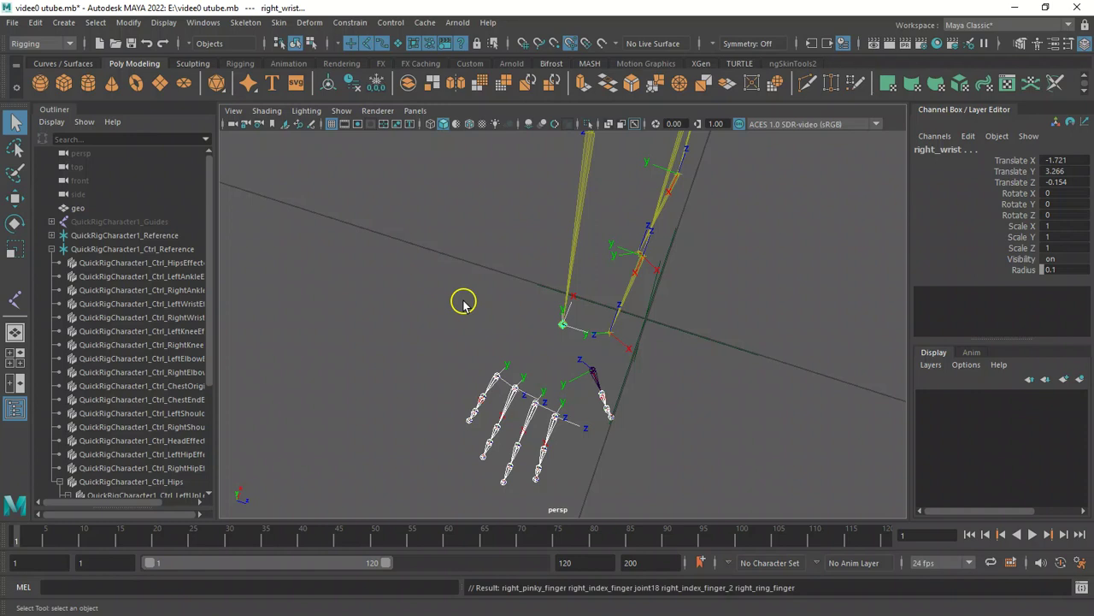
# Parent the right_wrist joint chain under the QuickRigCharacter1_RightHand joint of the quick-rig skeleton.
pyautogui.moveTo(442, 269)
pyautogui.keyDown('alt'); pyautogui.mouseDown()
pyautogui.moveTo(484, 274)
pyautogui.moveTo(431, 272)
pyautogui.mouseUp(); pyautogui.keyUp('alt')
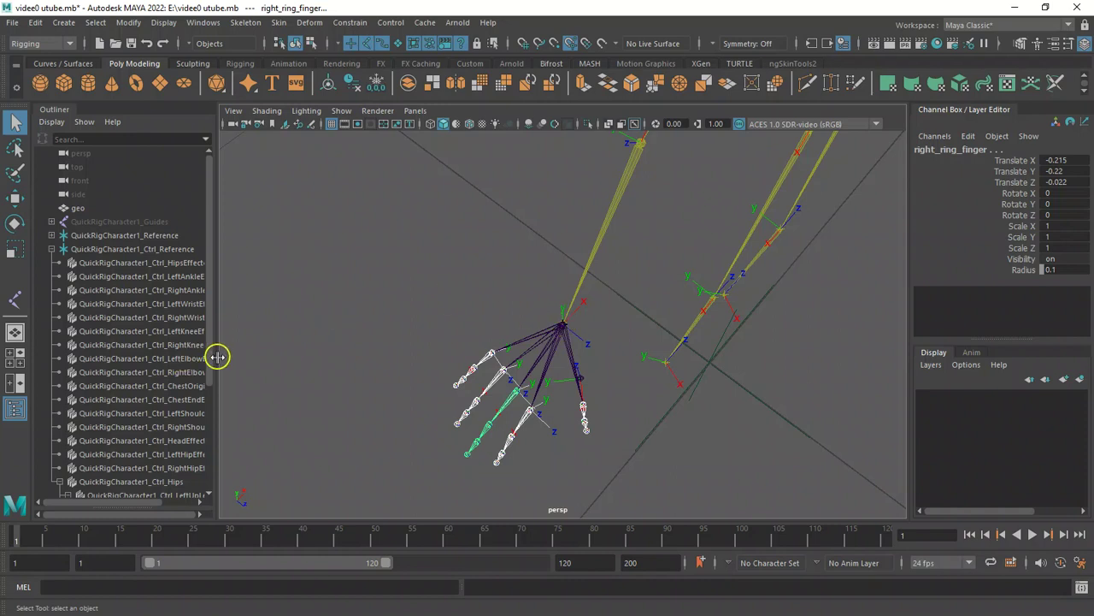
pyautogui.scroll(-5, 213, 359)
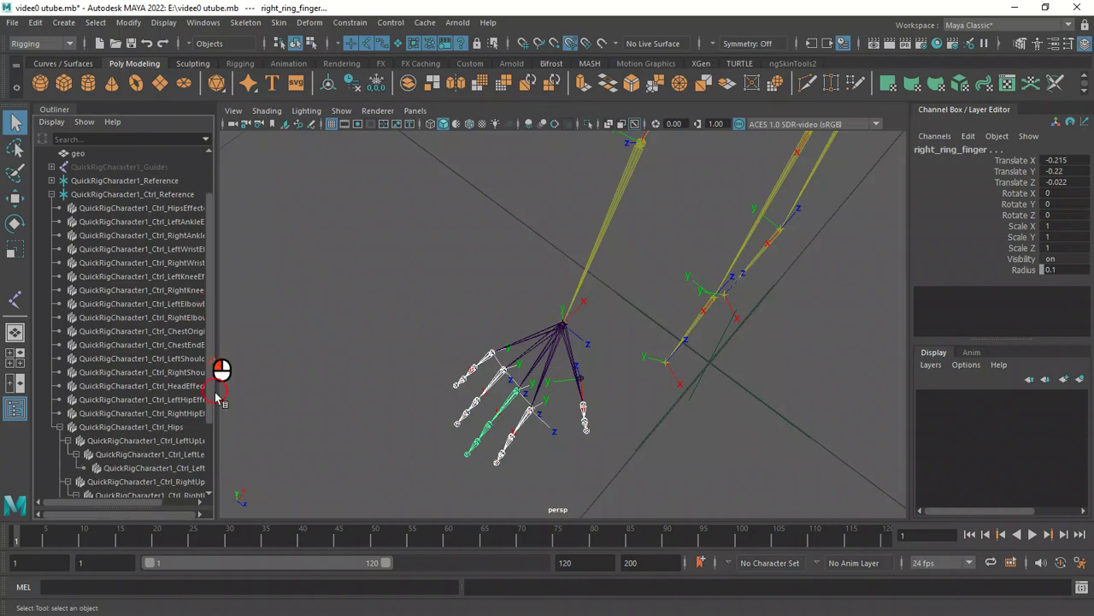
pyautogui.click(114, 503)
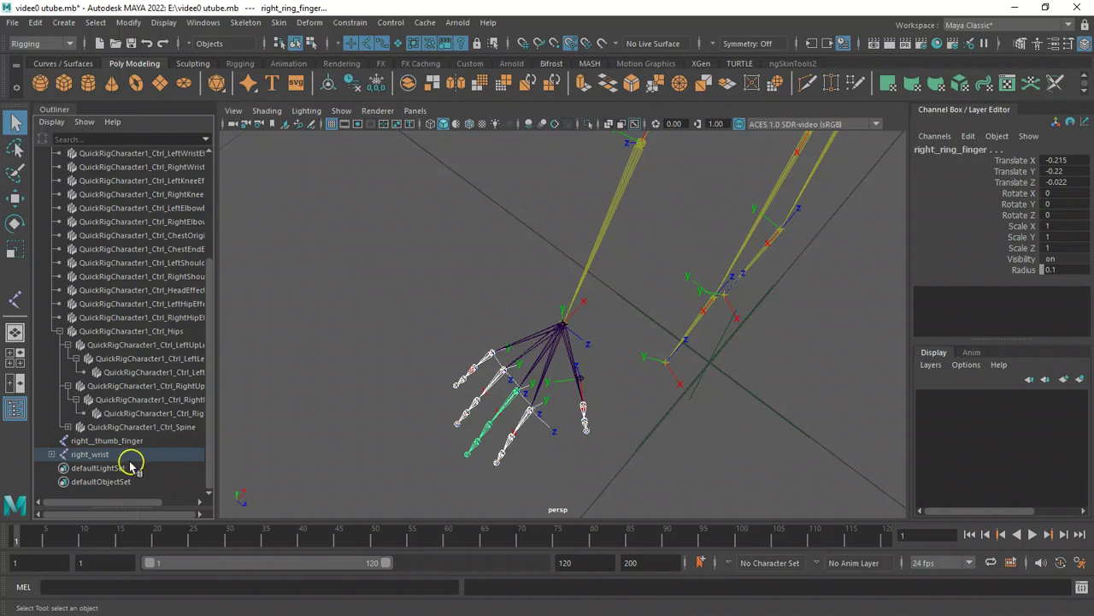
pyautogui.click(98, 454)
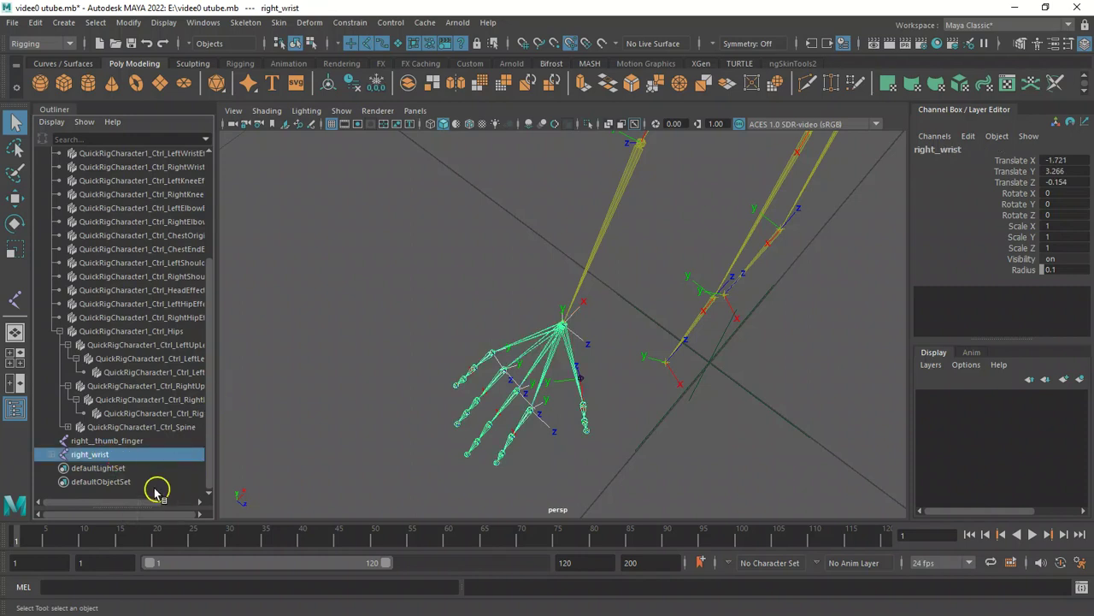
pyautogui.moveTo(111, 505); pyautogui.dragTo(135, 502)
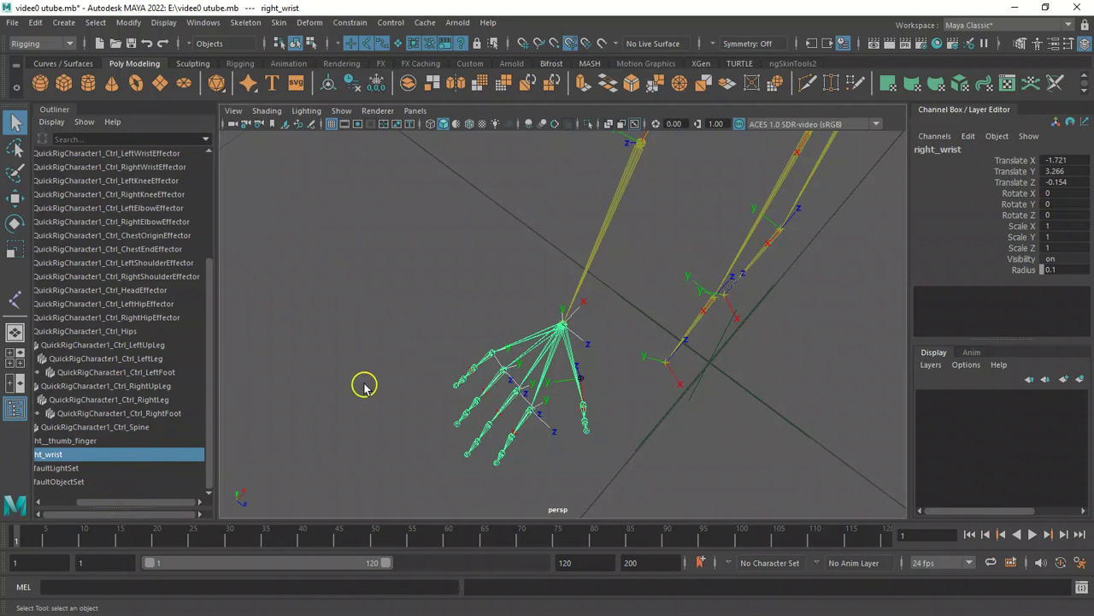
pyautogui.press('w')
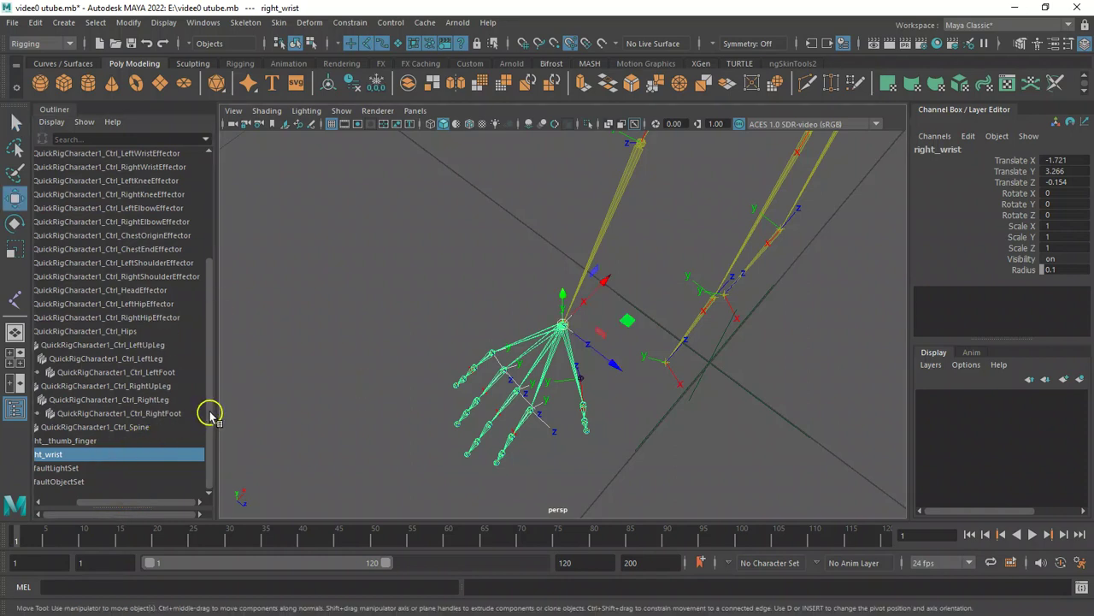
pyautogui.moveTo(212, 415); pyautogui.dragTo(216, 275)
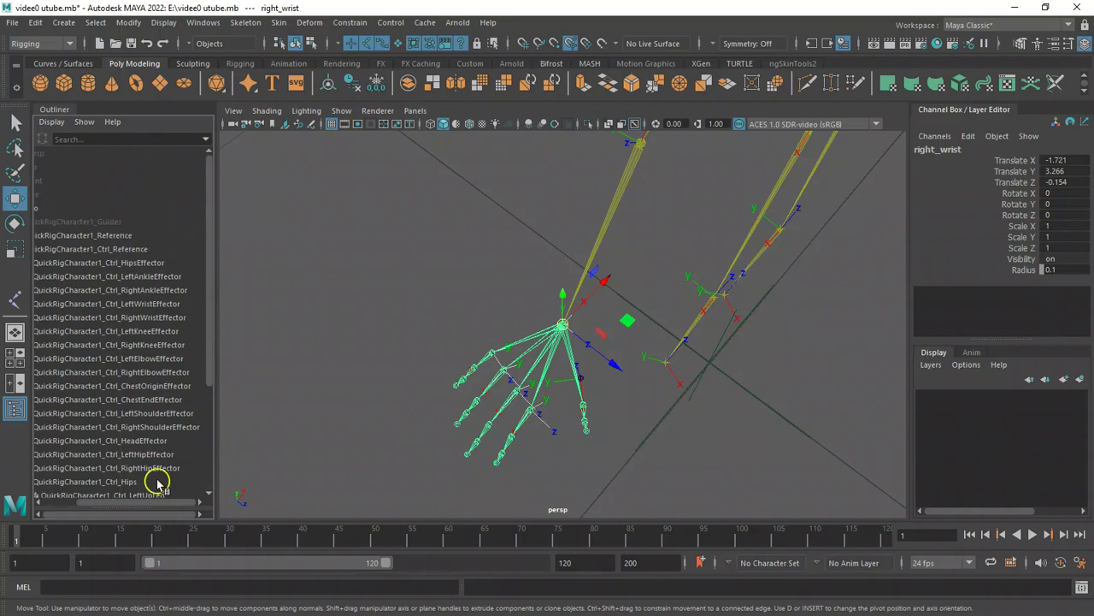
pyautogui.moveTo(159, 502); pyautogui.dragTo(107, 507)
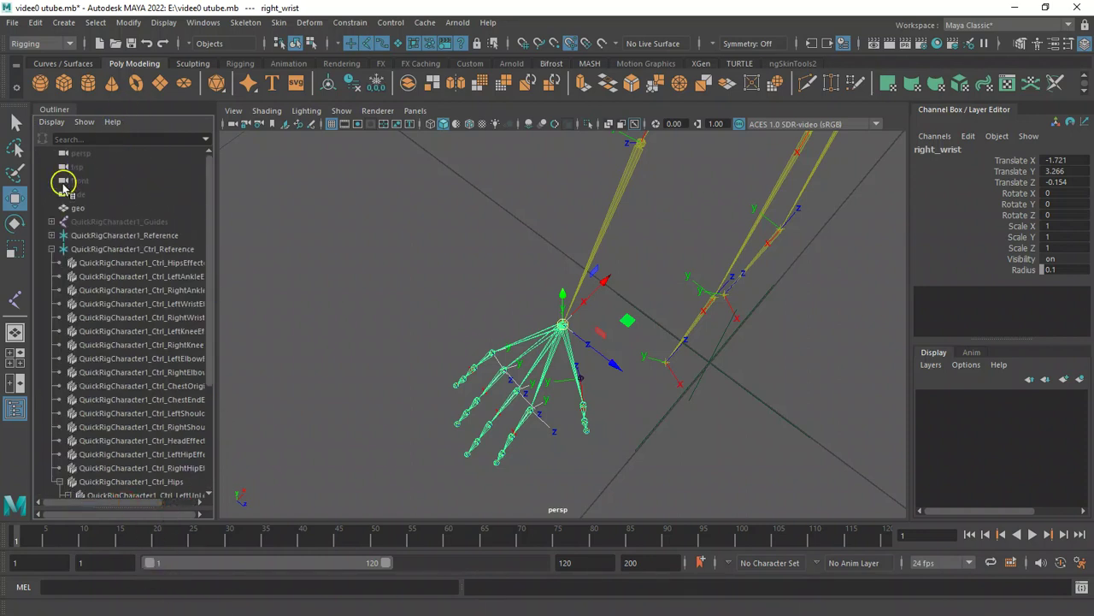
pyautogui.click(51, 249)
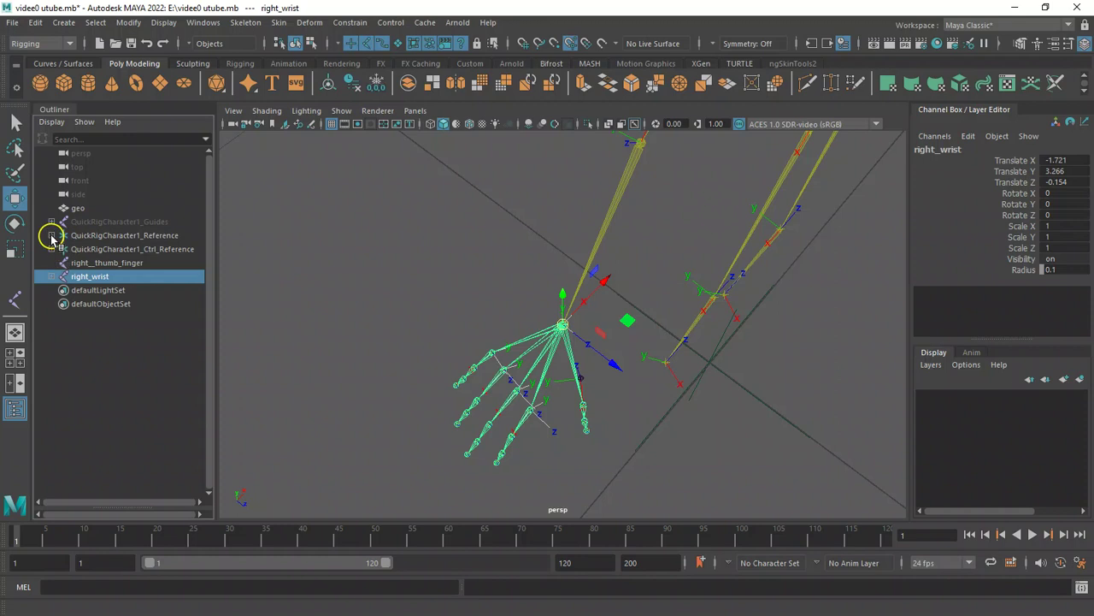
pyautogui.click(51, 235)
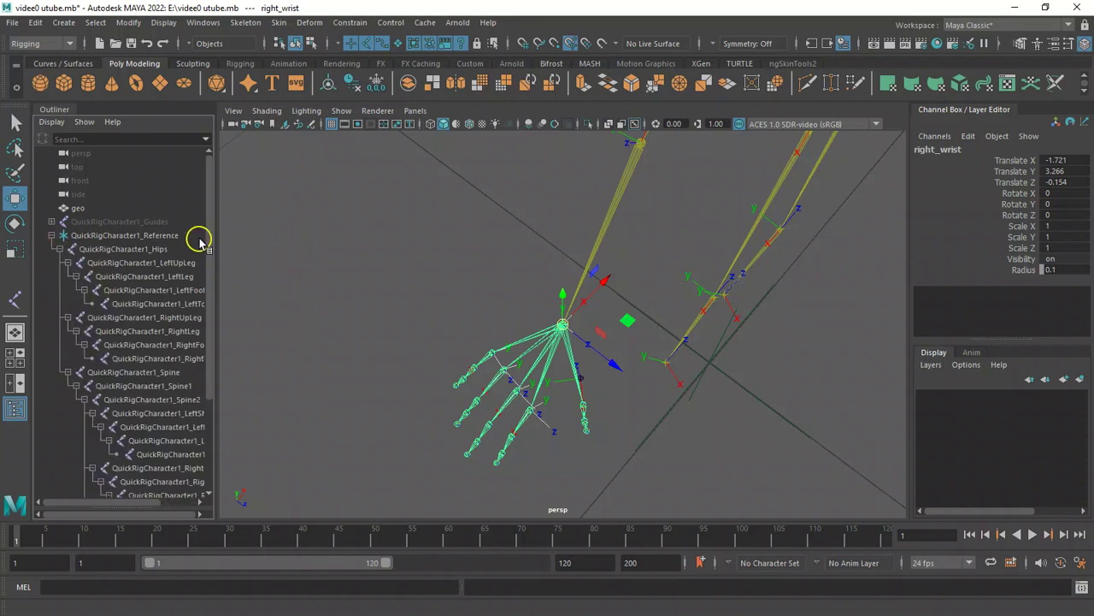
pyautogui.moveTo(209, 239); pyautogui.dragTo(228, 334)
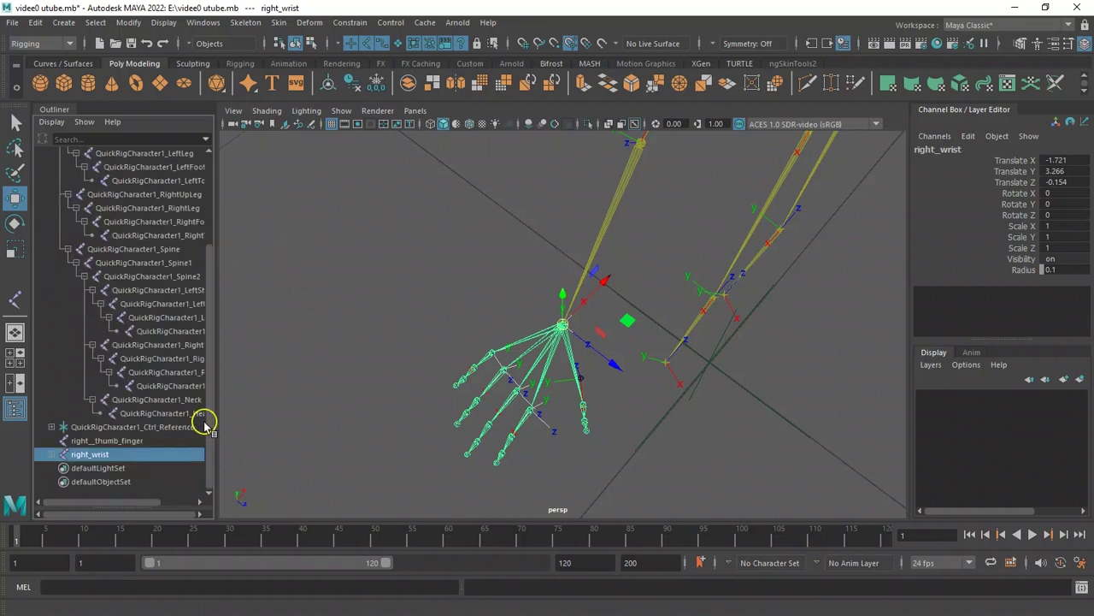
pyautogui.moveTo(129, 501); pyautogui.dragTo(161, 504)
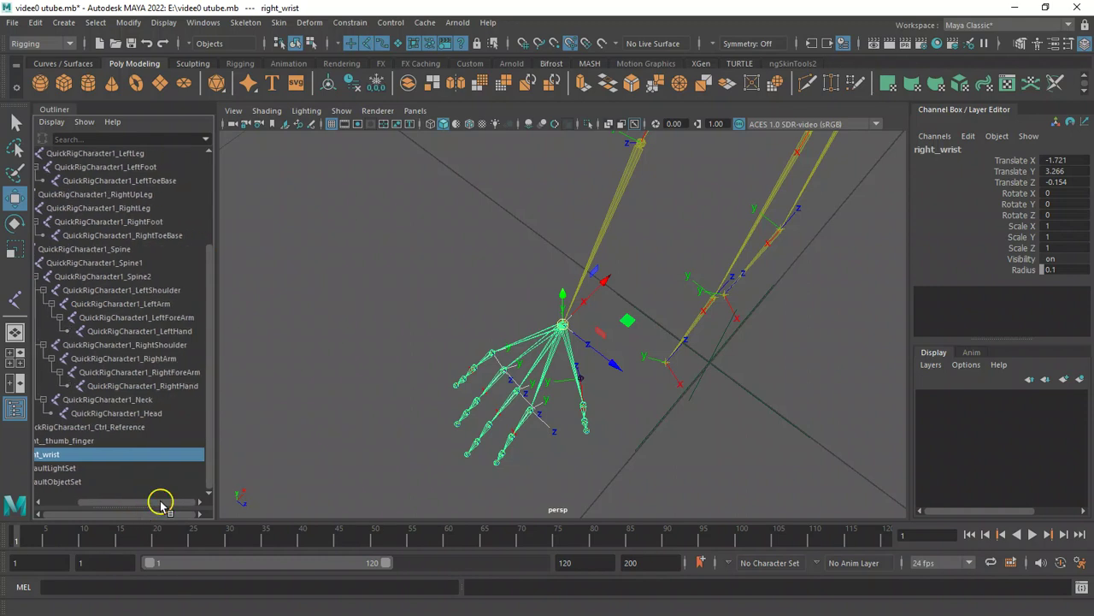
pyautogui.click(186, 387)
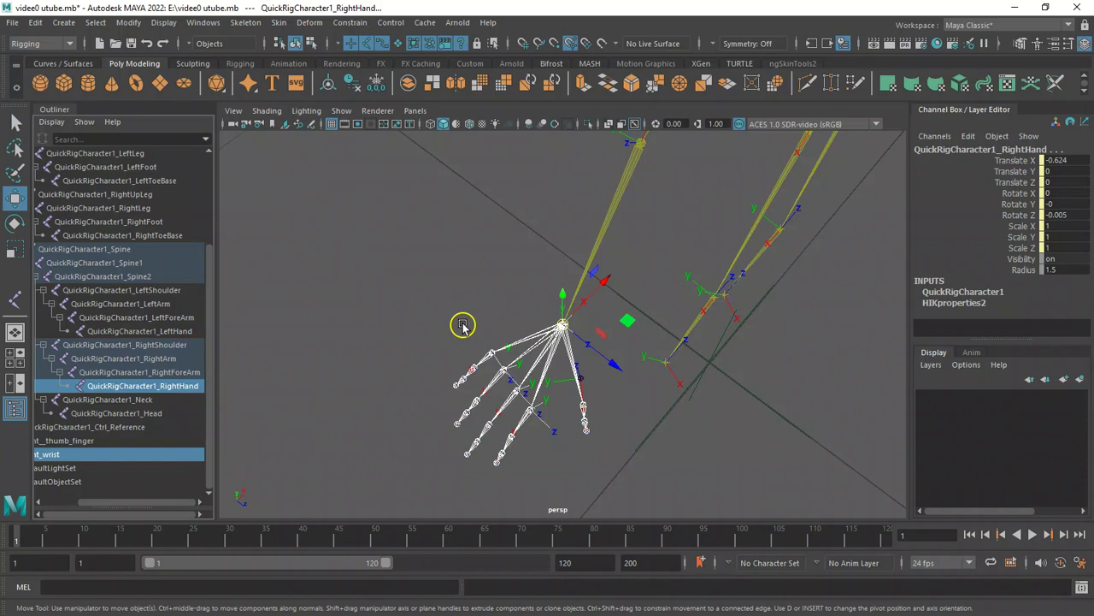
pyautogui.press('p')
# Return the viewport to shaded mode and turn the display of polygon meshes back on.
pyautogui.keyDown('alt'); pyautogui.moveTo(462, 258); pyautogui.dragTo(701, 347); pyautogui.keyUp('alt')
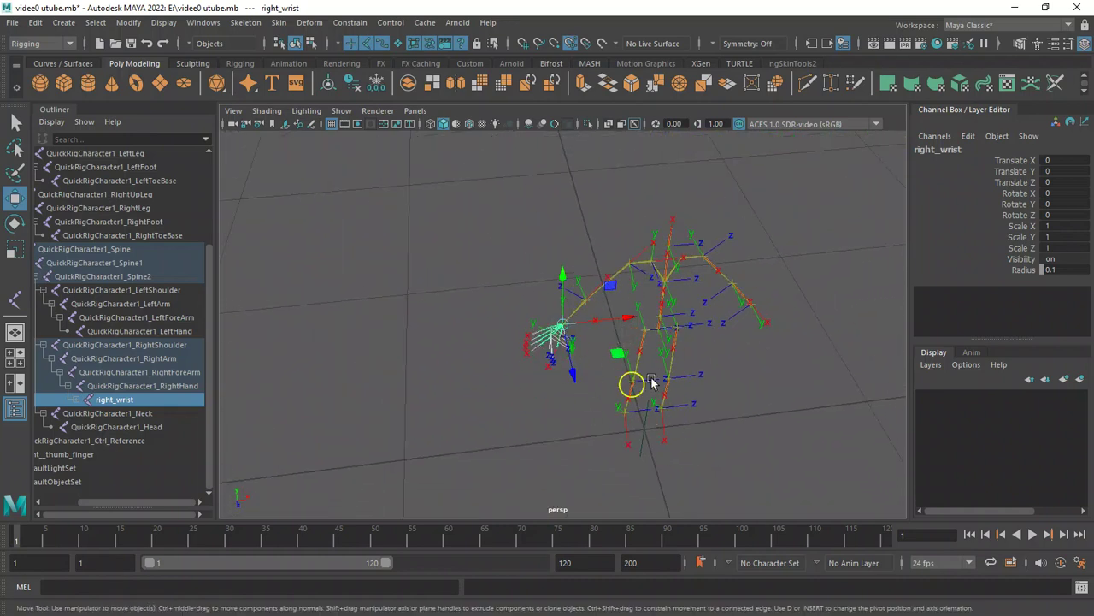
pyautogui.keyDown('alt'); pyautogui.moveTo(645, 440); pyautogui.dragTo(513, 350); pyautogui.keyUp('alt')
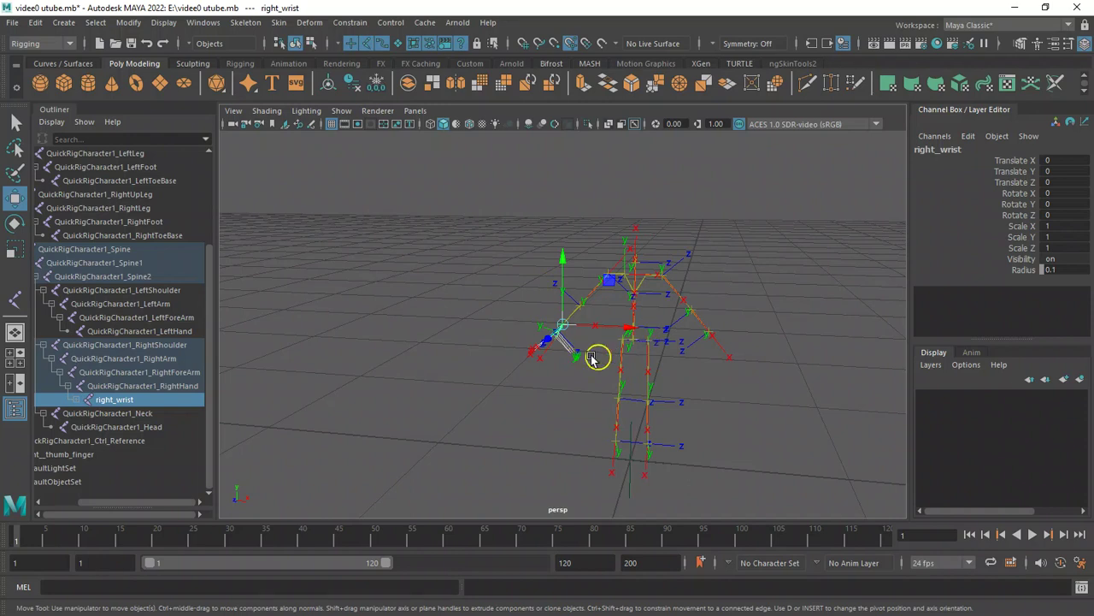
pyautogui.keyDown('alt'); pyautogui.moveTo(506, 255); pyautogui.dragTo(588, 408); pyautogui.keyUp('alt')
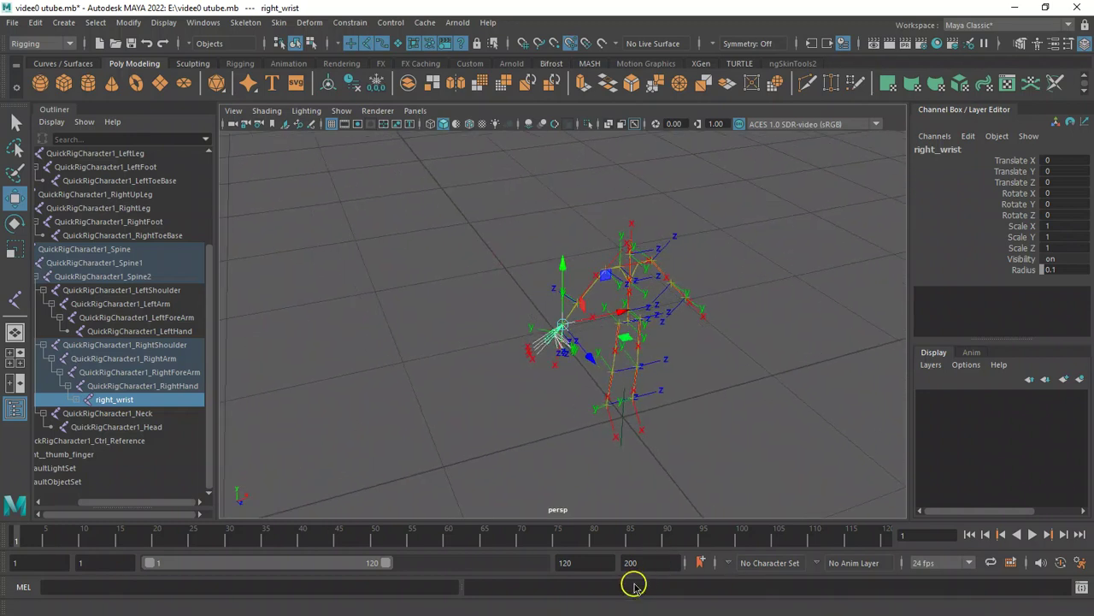
pyautogui.keyDown('alt'); pyautogui.moveTo(579, 330); pyautogui.dragTo(652, 324); pyautogui.keyUp('alt')
pyautogui.press('5')
pyautogui.click(342, 111)
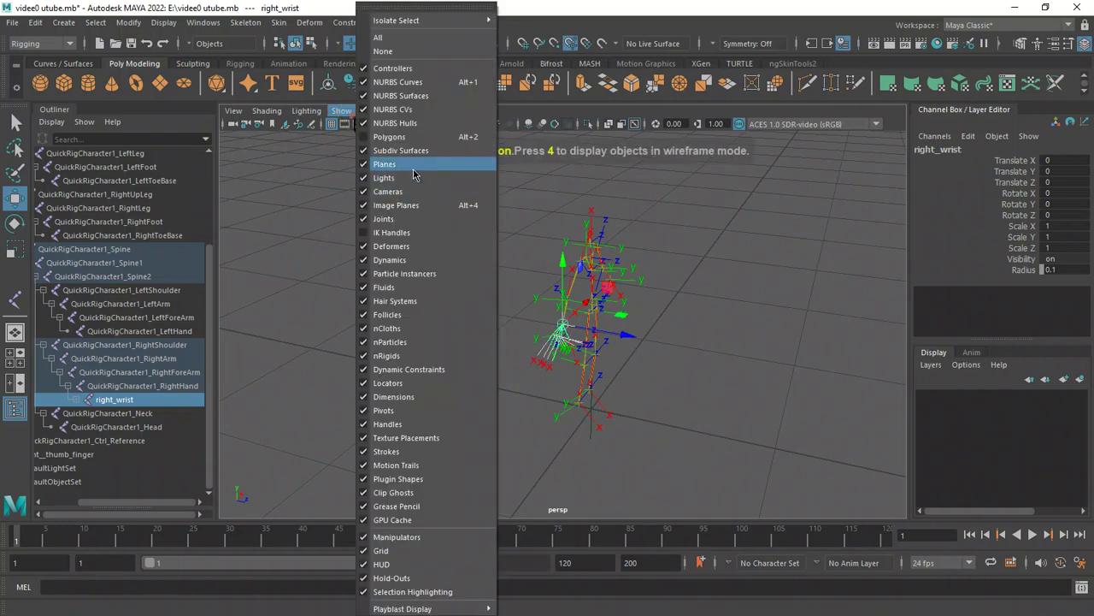
pyautogui.click(409, 233)
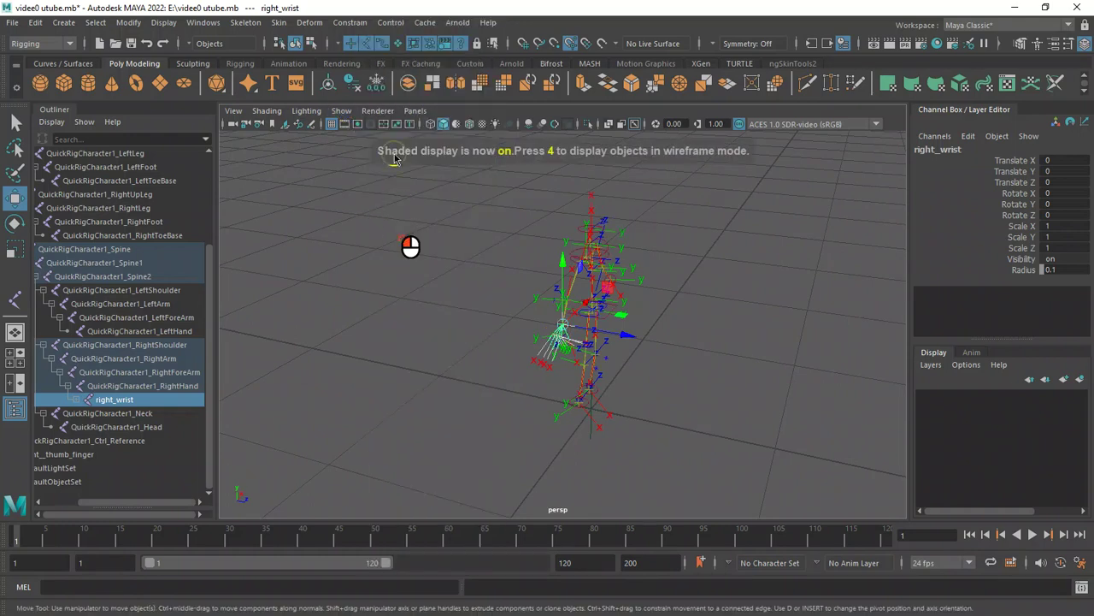
pyautogui.click(340, 112)
pyautogui.click(410, 139)
# Delete the stray joint21 sitting near the ankle.
pyautogui.keyDown('alt'); pyautogui.moveTo(650, 308); pyautogui.dragTo(542, 306); pyautogui.keyUp('alt')
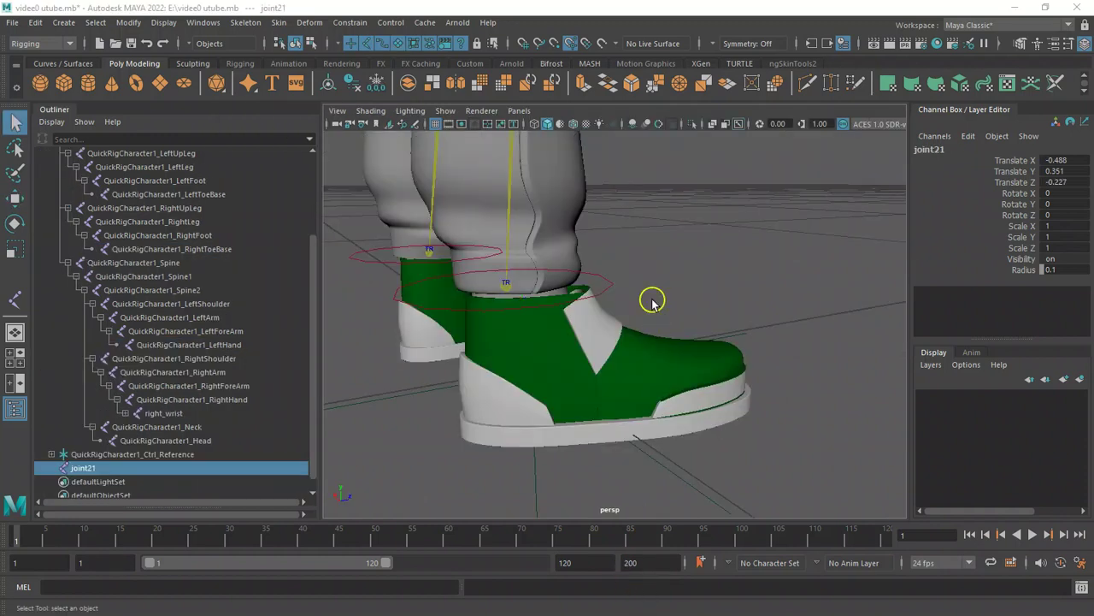
pyautogui.keyDown('alt'); pyautogui.moveTo(696, 283); pyautogui.dragTo(704, 293); pyautogui.keyUp('alt')
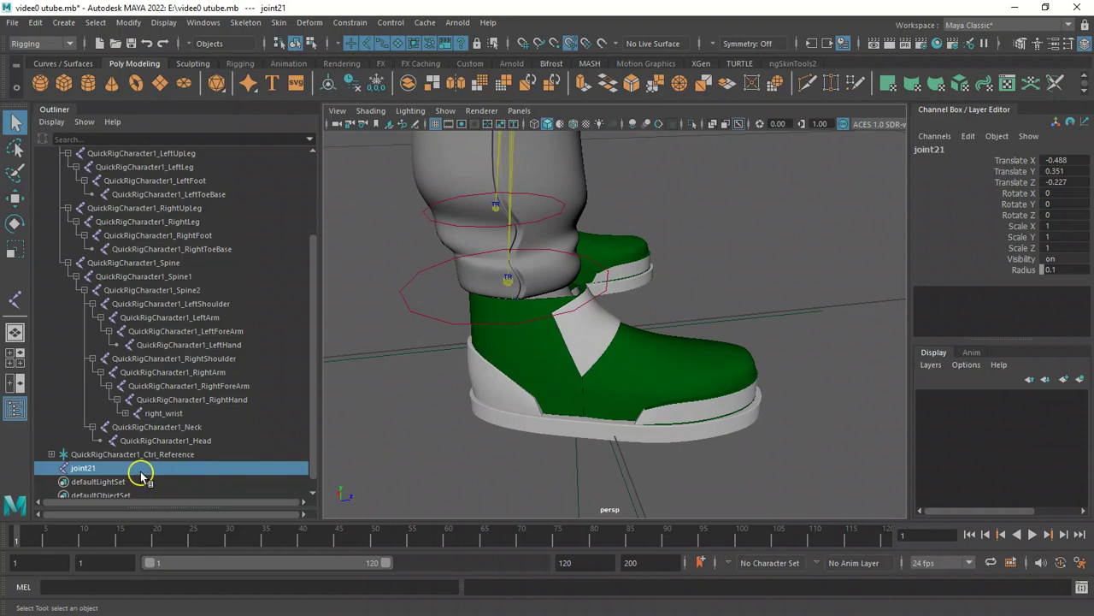
pyautogui.press('Delete')
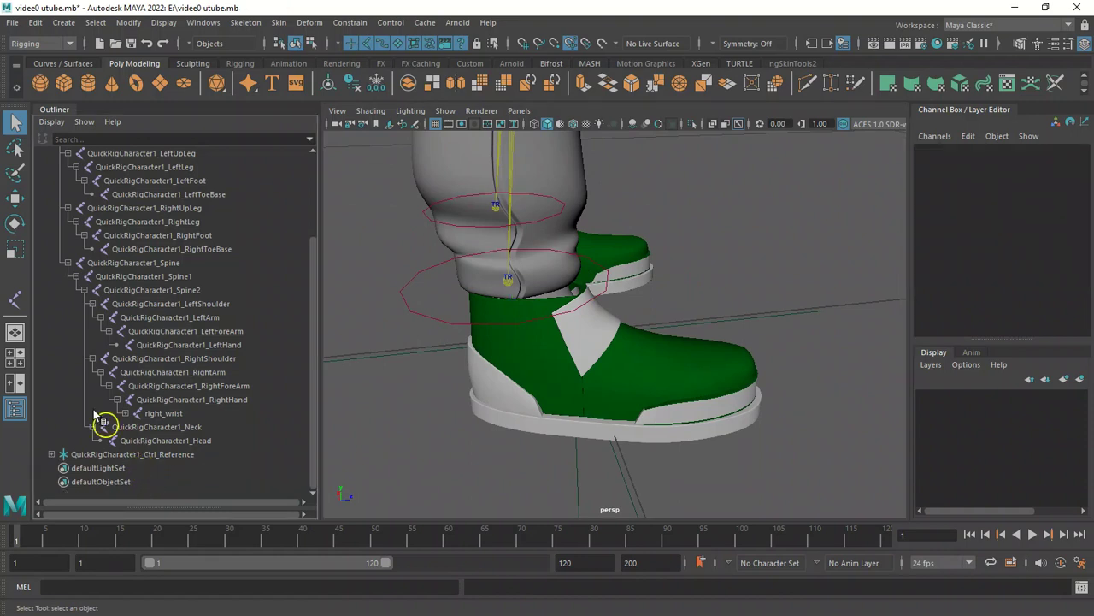
# Place a single new joint at the ankle of the foot with the Joint tool.
pyautogui.click(16, 297)
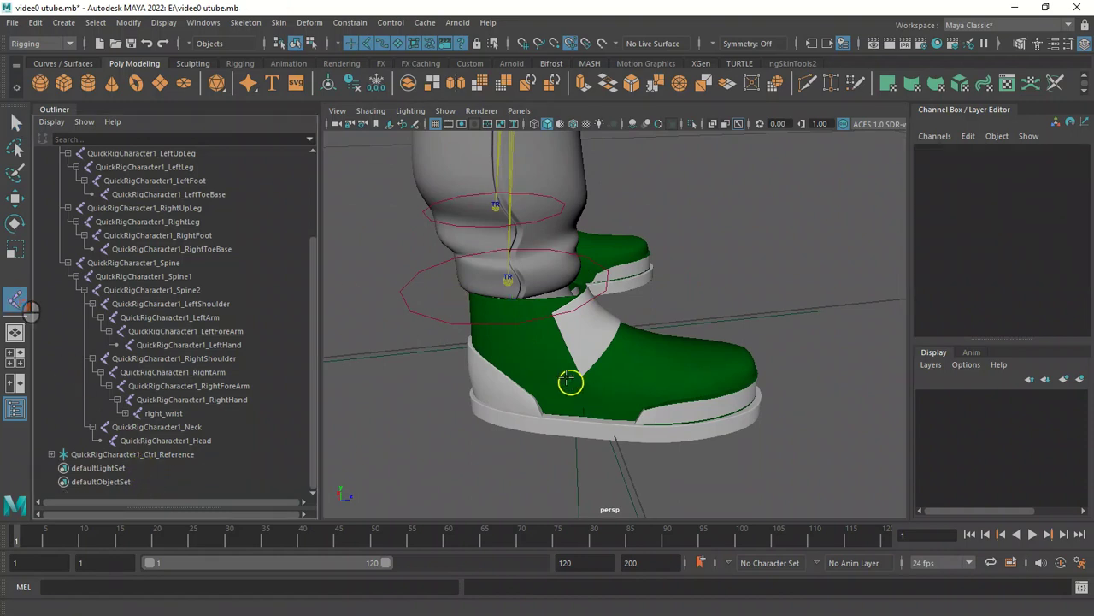
pyautogui.click(511, 282)
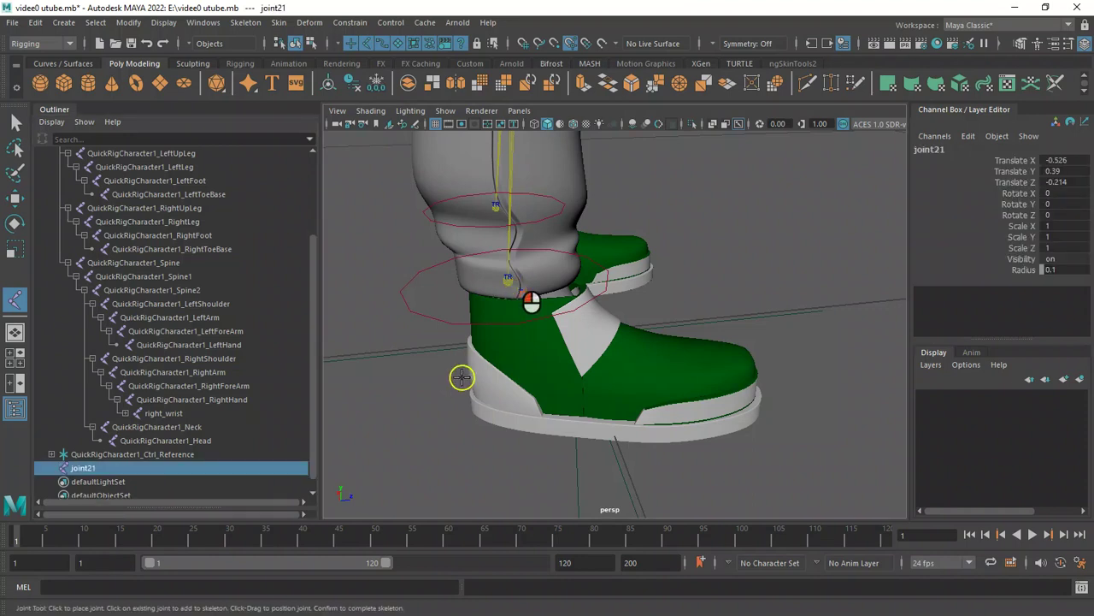
pyautogui.press('q')
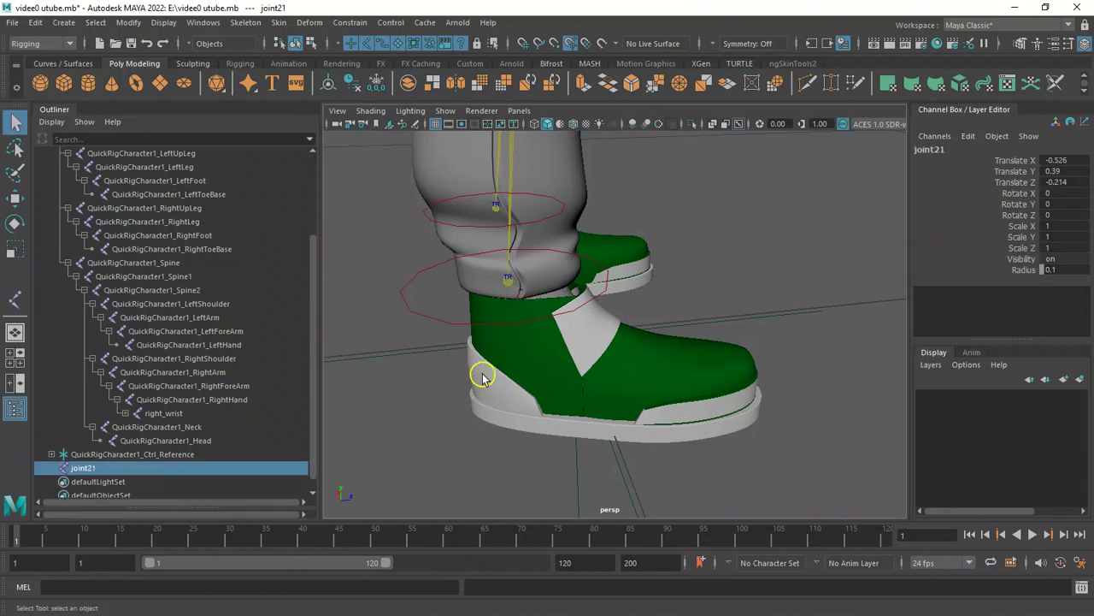
# Switch the viewport to wireframe and place a separate joint at the heel inside the shoe.
pyautogui.press('4')
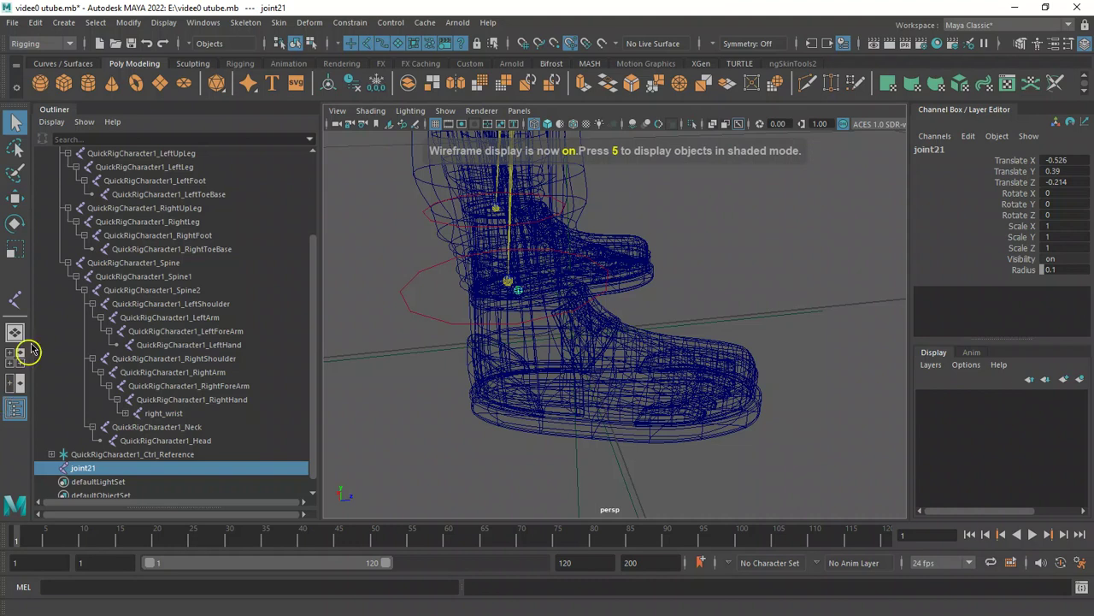
pyautogui.click(15, 299)
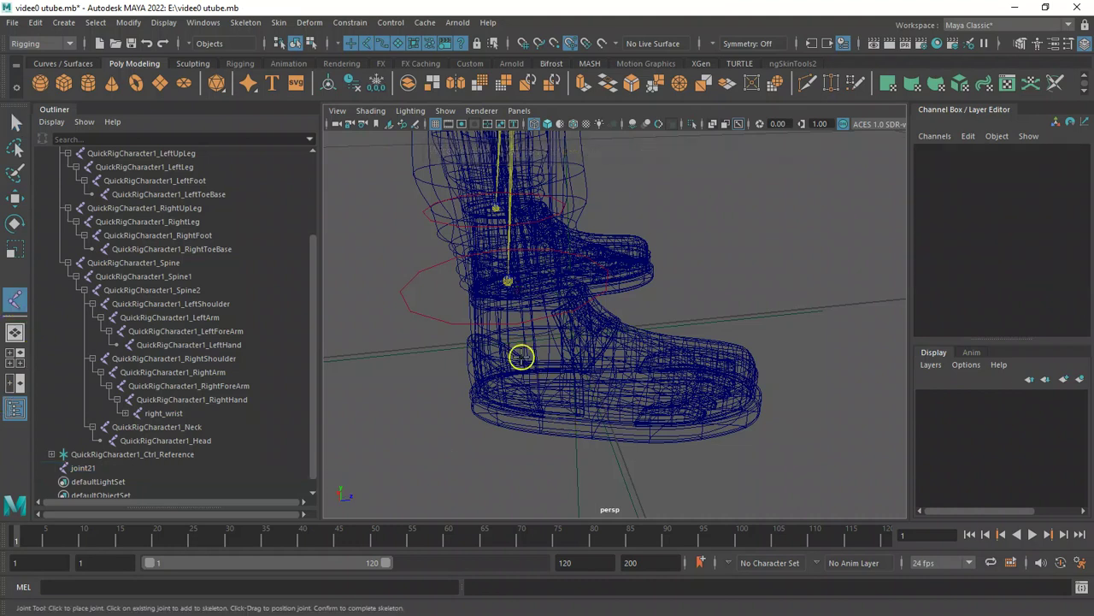
pyautogui.keyDown('alt'); pyautogui.moveTo(505, 361); pyautogui.dragTo(514, 363); pyautogui.keyUp('alt')
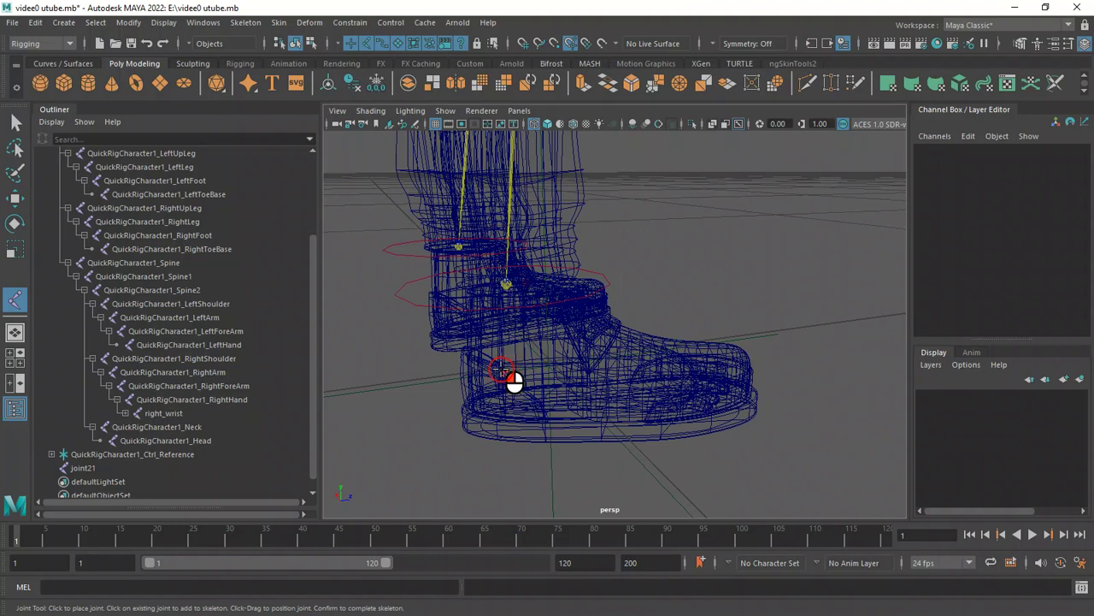
pyautogui.click(501, 368)
pyautogui.press('q')
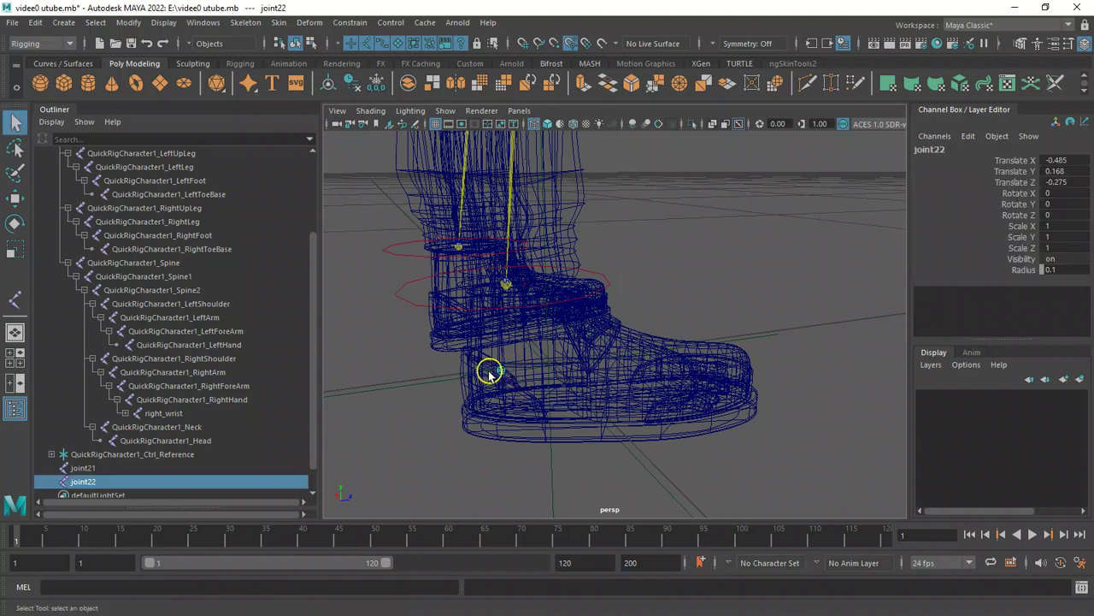
# Place another separate joint at the ball of the foot inside the shoe.
pyautogui.click(14, 296)
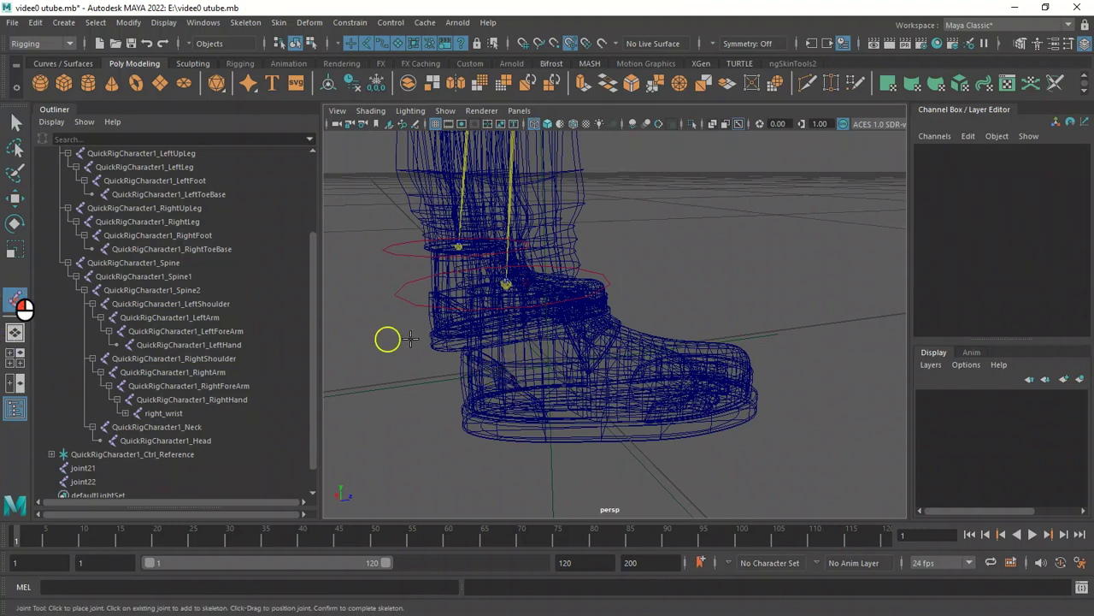
pyautogui.keyDown('alt'); pyautogui.moveTo(674, 267); pyautogui.dragTo(583, 308); pyautogui.keyUp('alt')
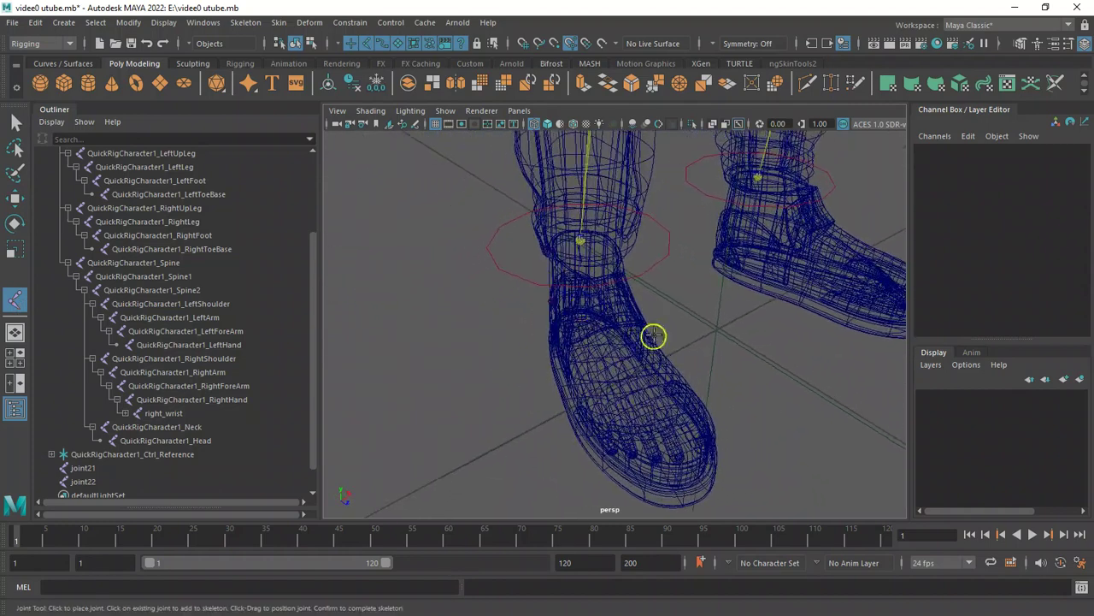
pyautogui.click(628, 374)
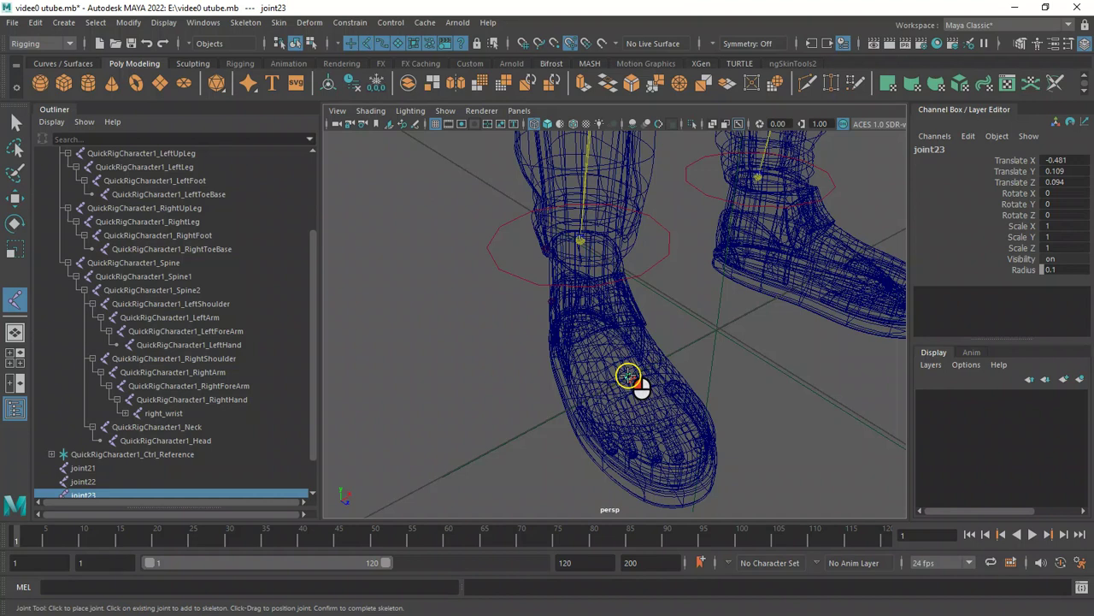
pyautogui.press('q')
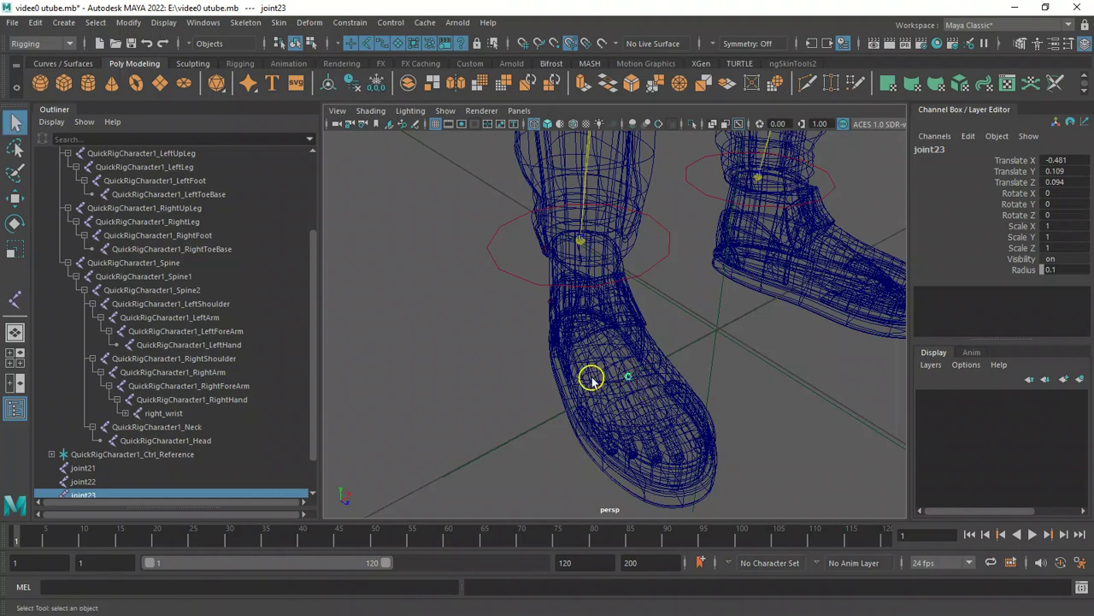
# Place a joint near the tip of the toes inside the shoe.
pyautogui.keyDown('alt'); pyautogui.moveTo(580, 382); pyautogui.dragTo(581, 389); pyautogui.keyUp('alt')
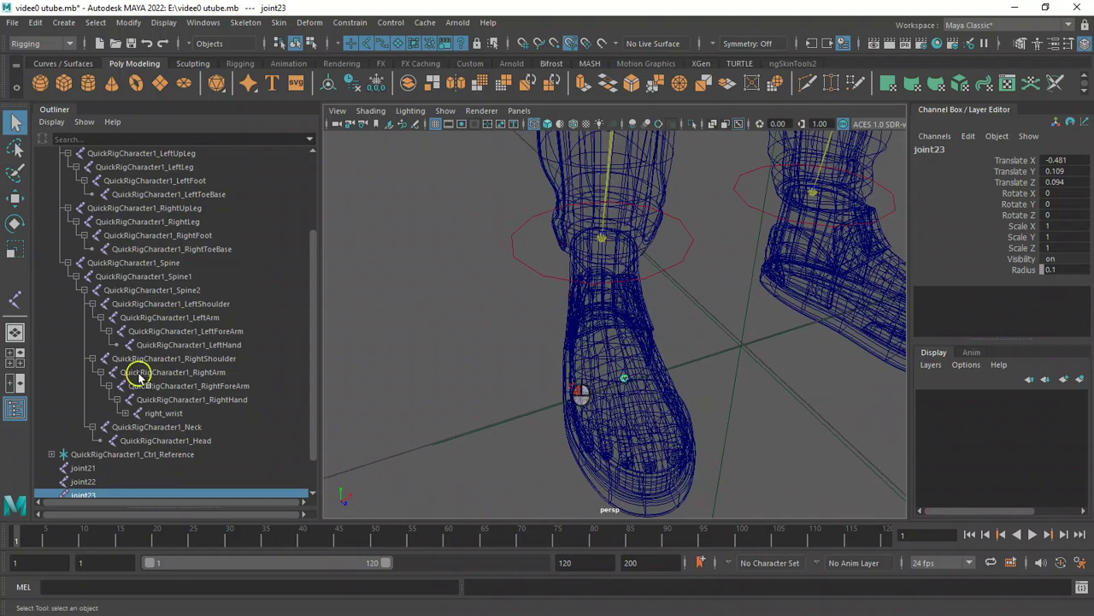
pyautogui.click(16, 299)
pyautogui.keyDown('alt'); pyautogui.moveTo(669, 405); pyautogui.dragTo(652, 430); pyautogui.keyUp('alt')
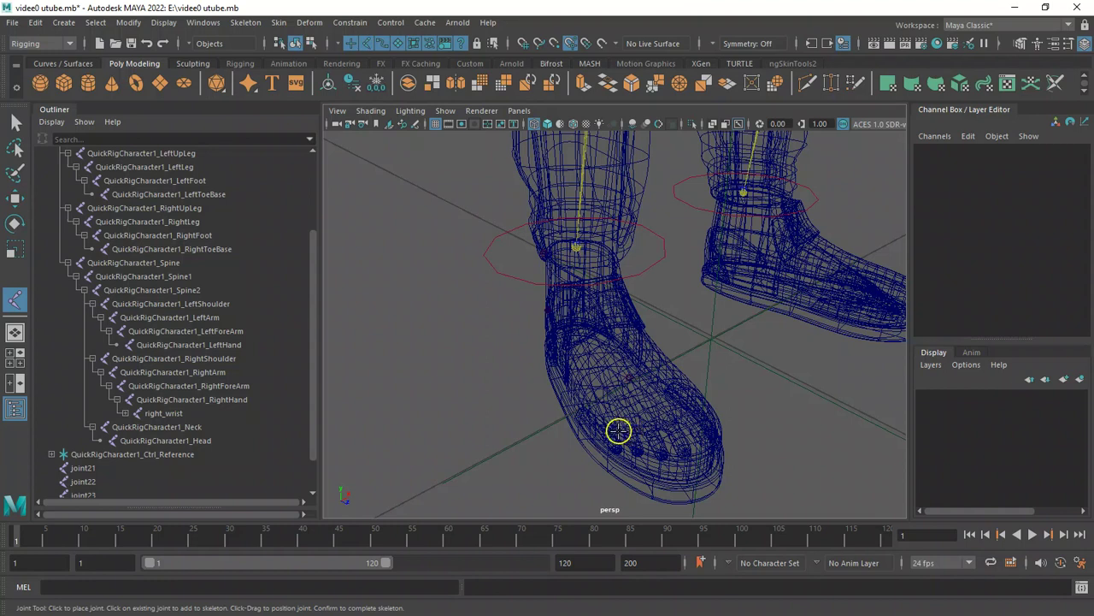
pyautogui.click(618, 434)
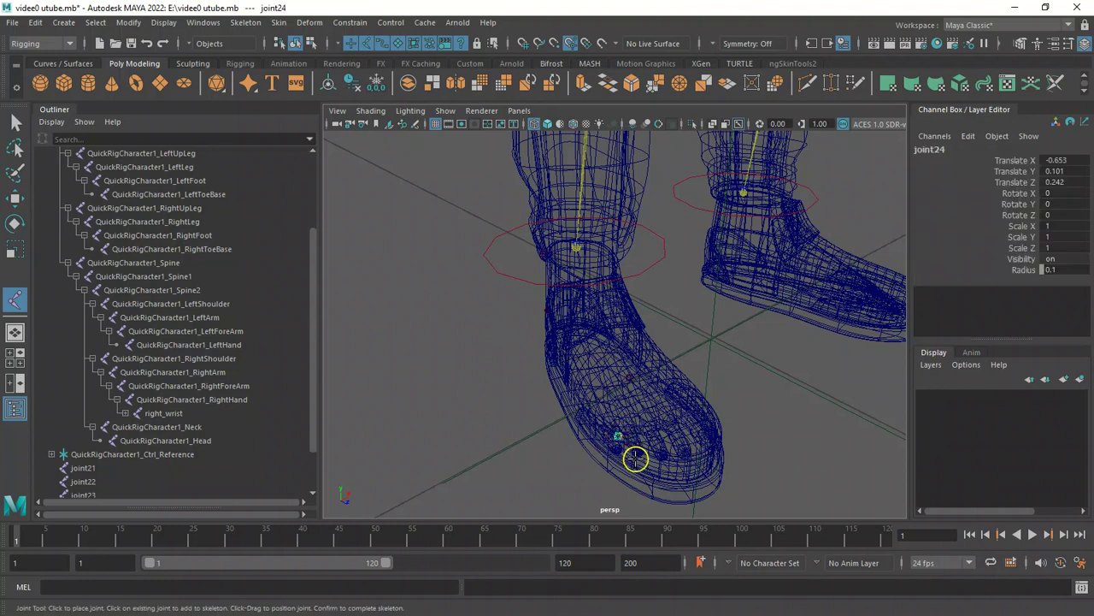
# Draw a short two-joint chain running along the middle toes at the front of the shoe.
pyautogui.press('q')
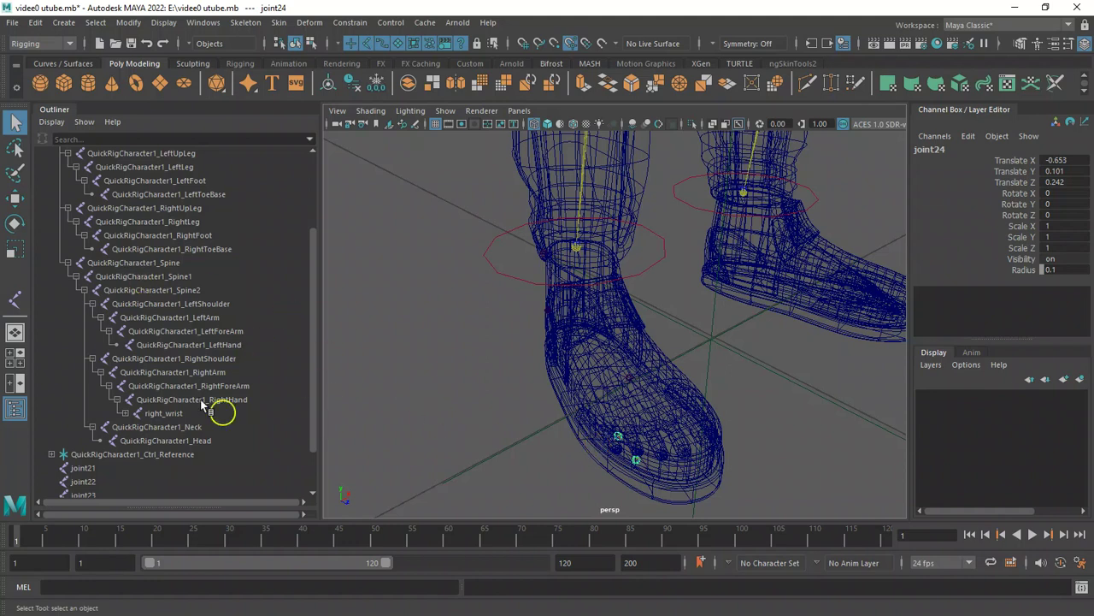
pyautogui.click(13, 302)
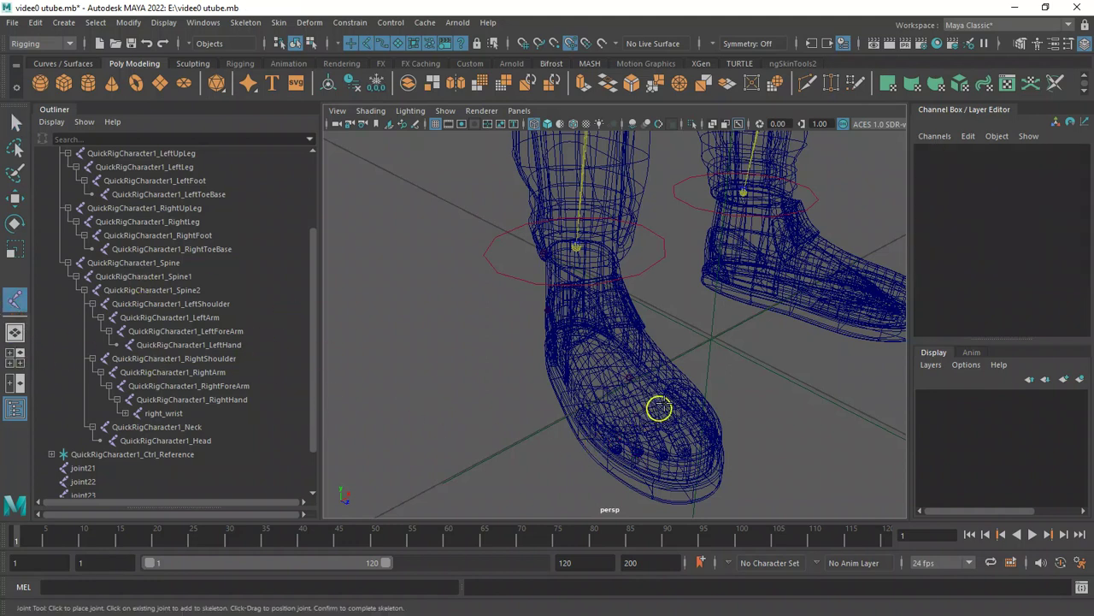
pyautogui.keyDown('alt'); pyautogui.moveTo(554, 399); pyautogui.dragTo(691, 447); pyautogui.keyUp('alt')
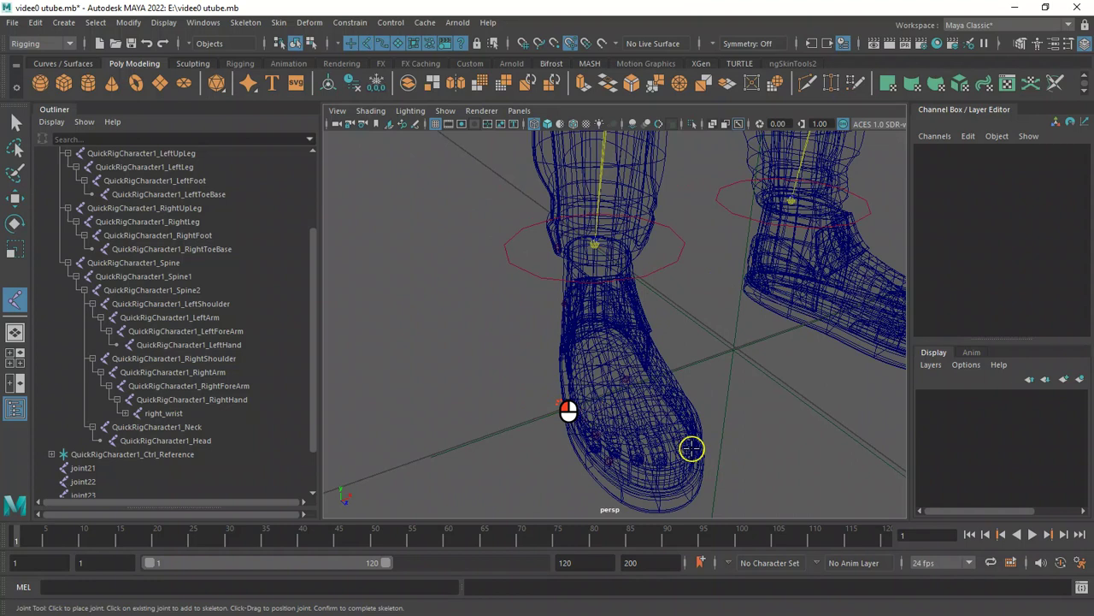
pyautogui.click(649, 431)
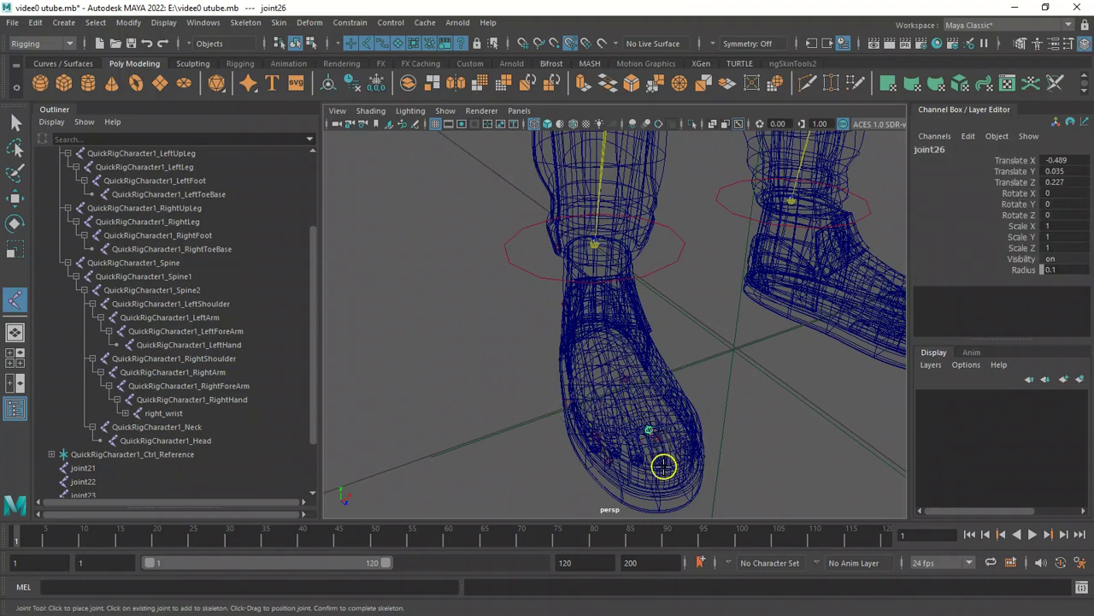
pyautogui.press('q')
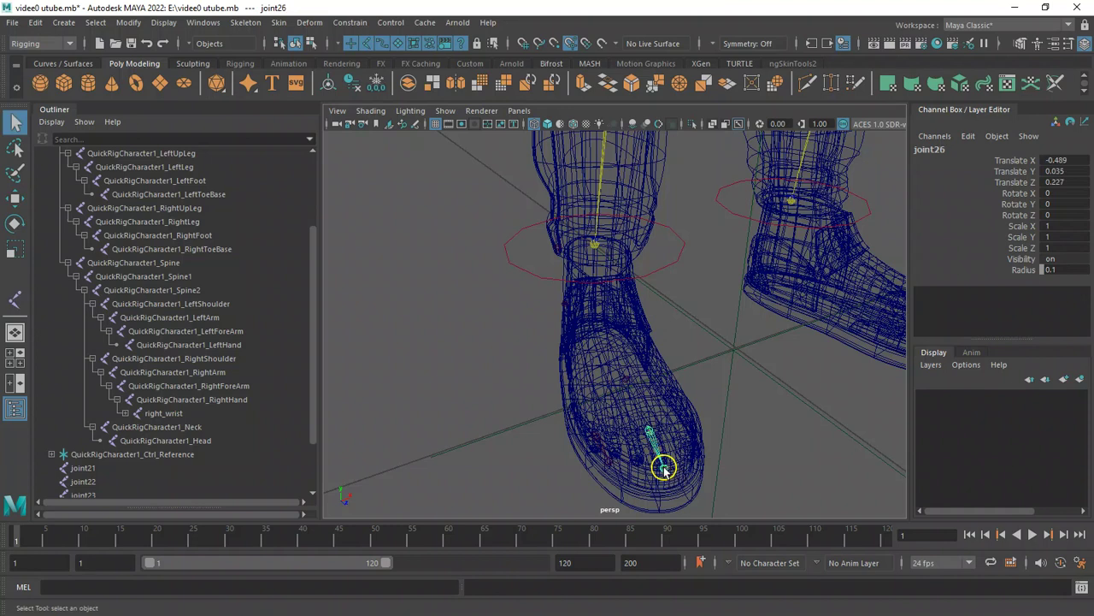
# Draw another two-joint chain along the outer big-toe side of the shoe.
pyautogui.click(15, 299)
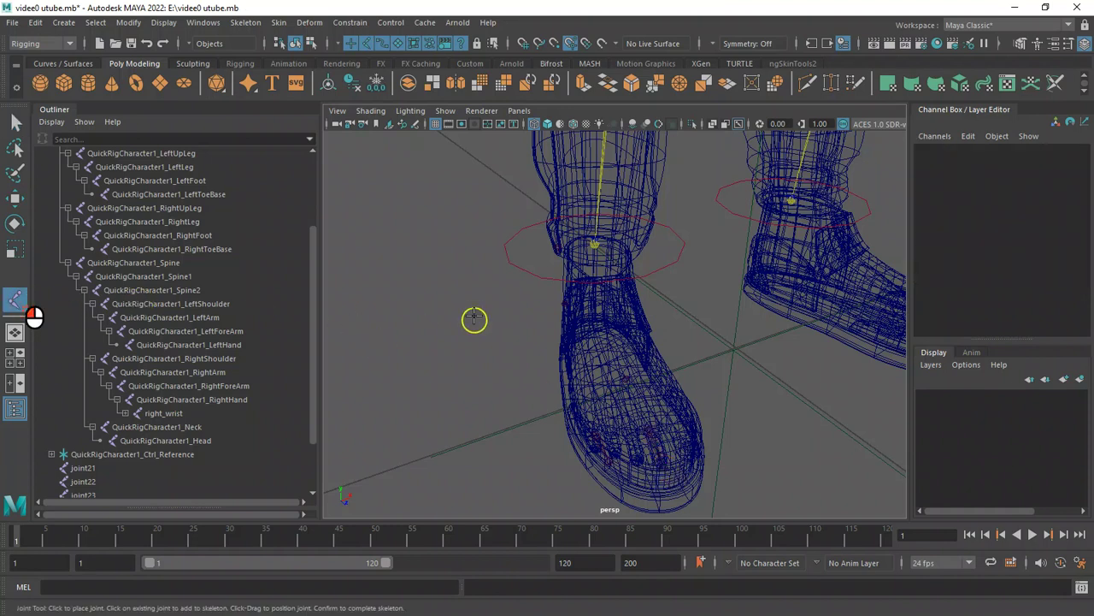
pyautogui.keyDown('alt'); pyautogui.moveTo(508, 313); pyautogui.dragTo(574, 405); pyautogui.keyUp('alt')
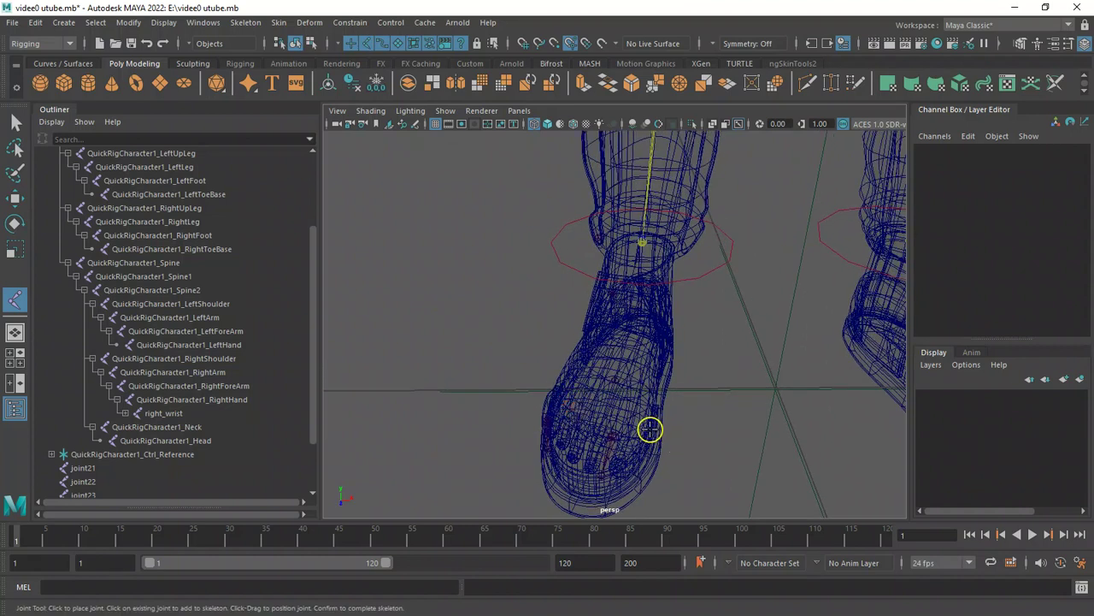
pyautogui.keyDown('alt'); pyautogui.moveTo(637, 435); pyautogui.dragTo(655, 442); pyautogui.keyUp('alt')
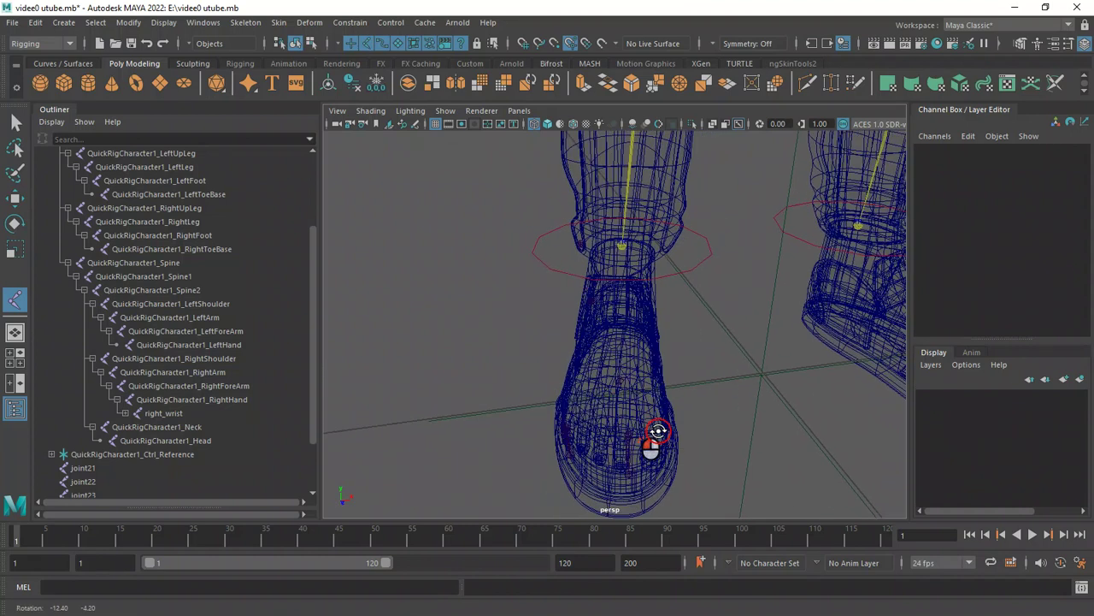
pyautogui.click(658, 432)
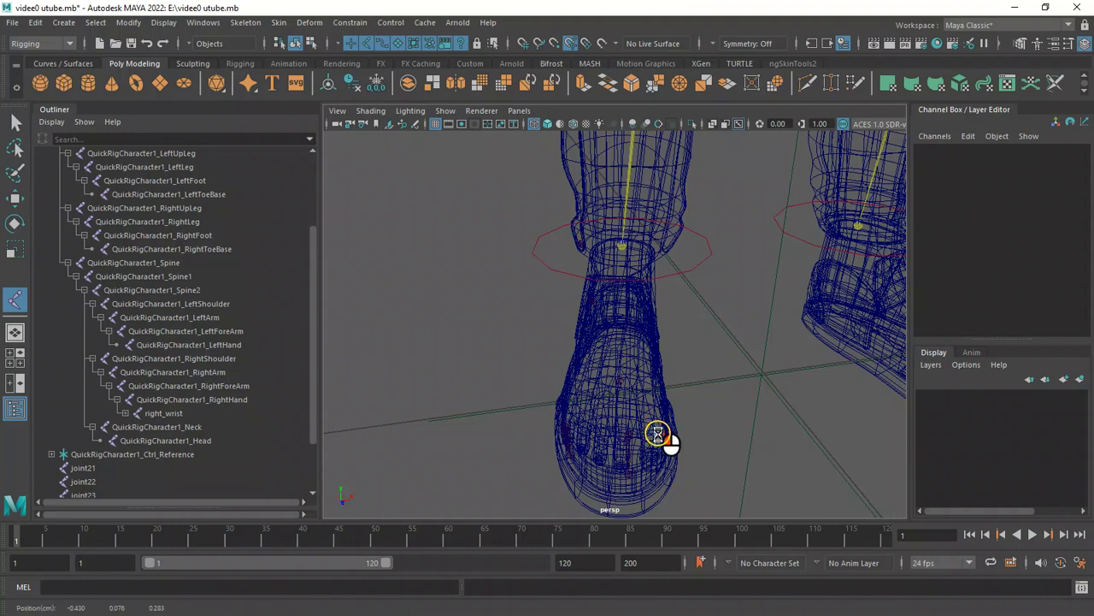
pyautogui.click(657, 464)
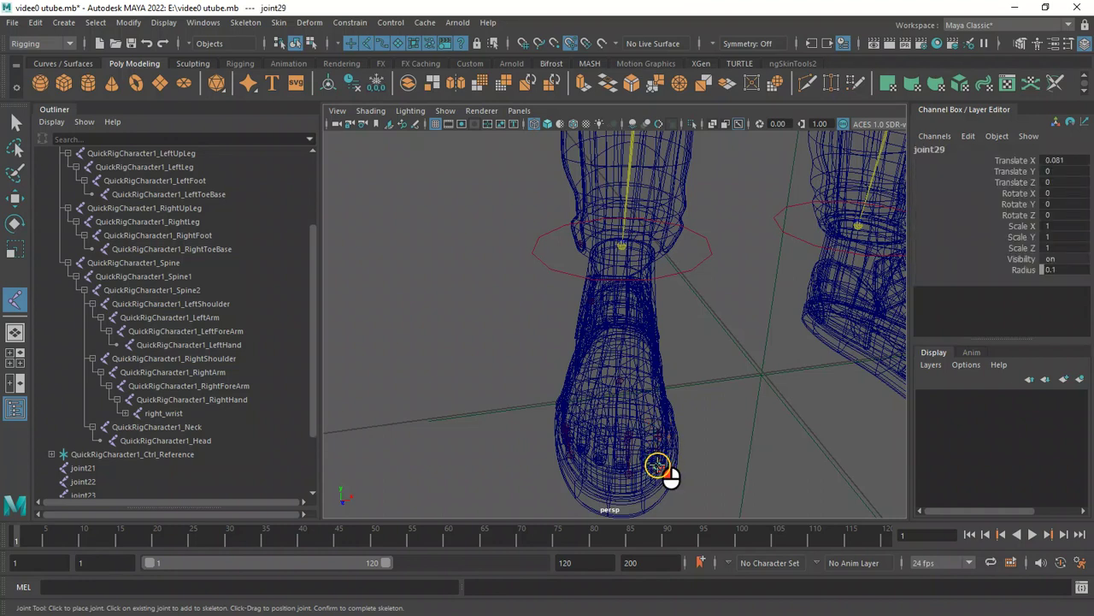
pyautogui.press('q')
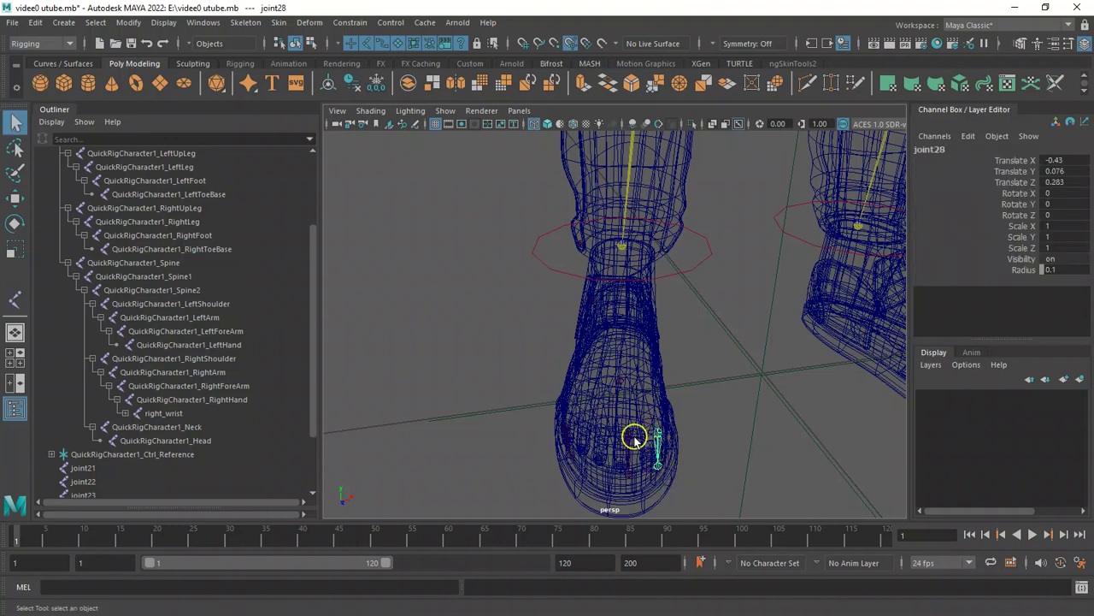
# Reposition the toe joint chains sideways inside the shoe with the Move tool.
pyautogui.click(629, 436)
pyautogui.press('w')
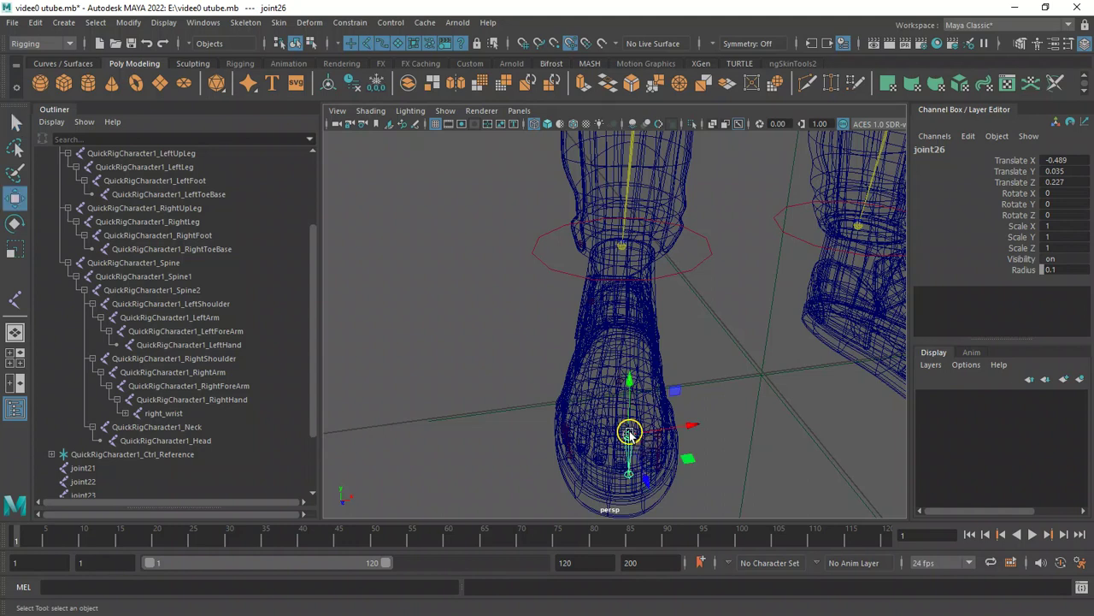
pyautogui.moveTo(689, 432)
pyautogui.mouseDown()
pyautogui.moveTo(708, 434)
pyautogui.moveTo(679, 426)
pyautogui.mouseUp()
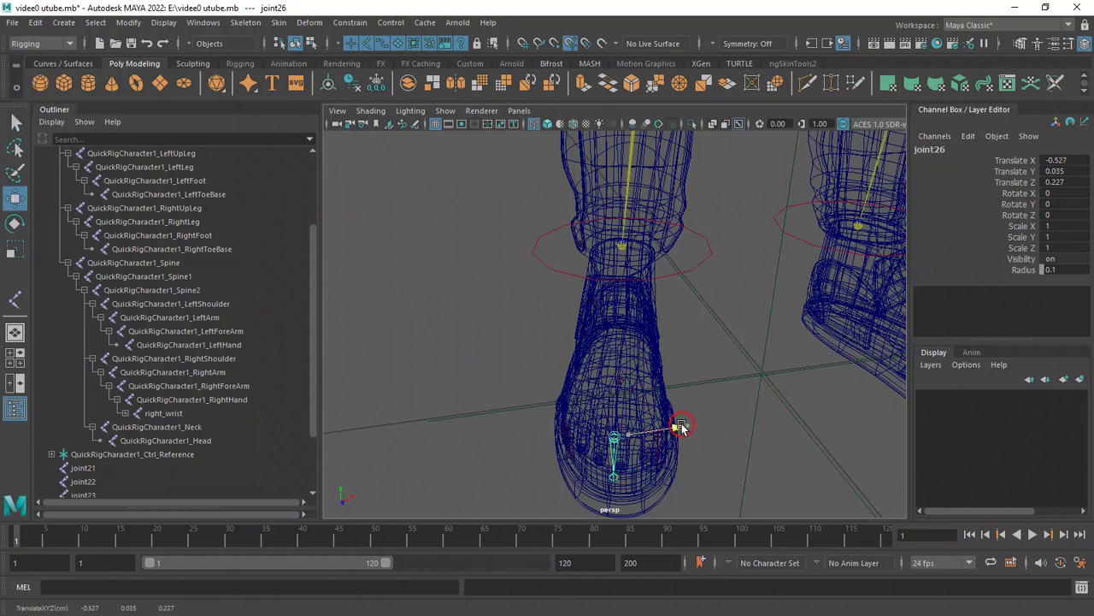
pyautogui.click(563, 431)
pyautogui.click(562, 432)
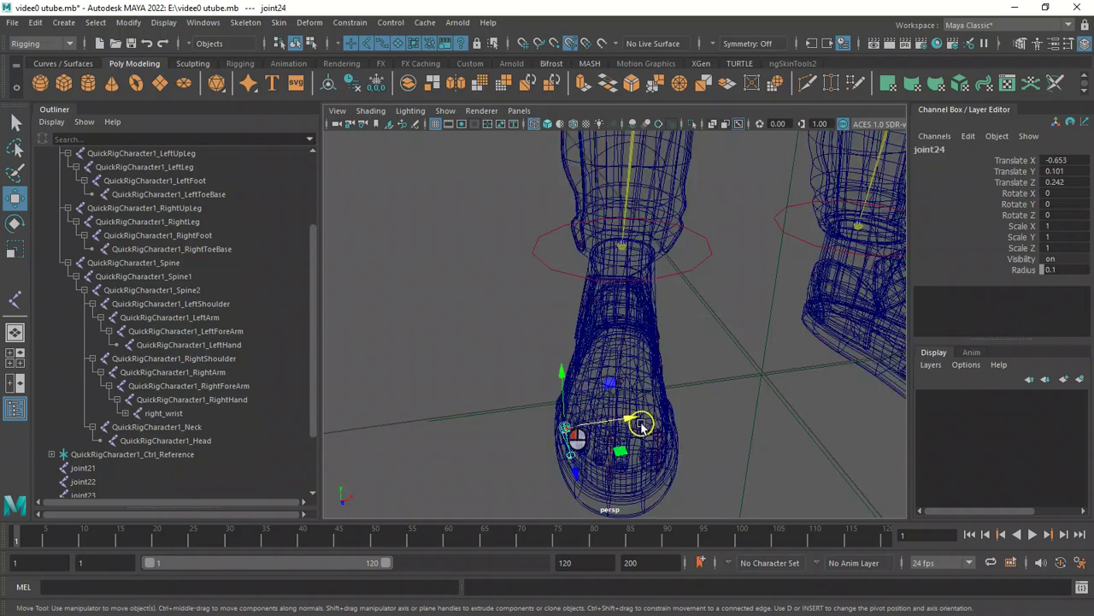
pyautogui.moveTo(630, 419); pyautogui.dragTo(700, 412)
pyautogui.click(631, 384)
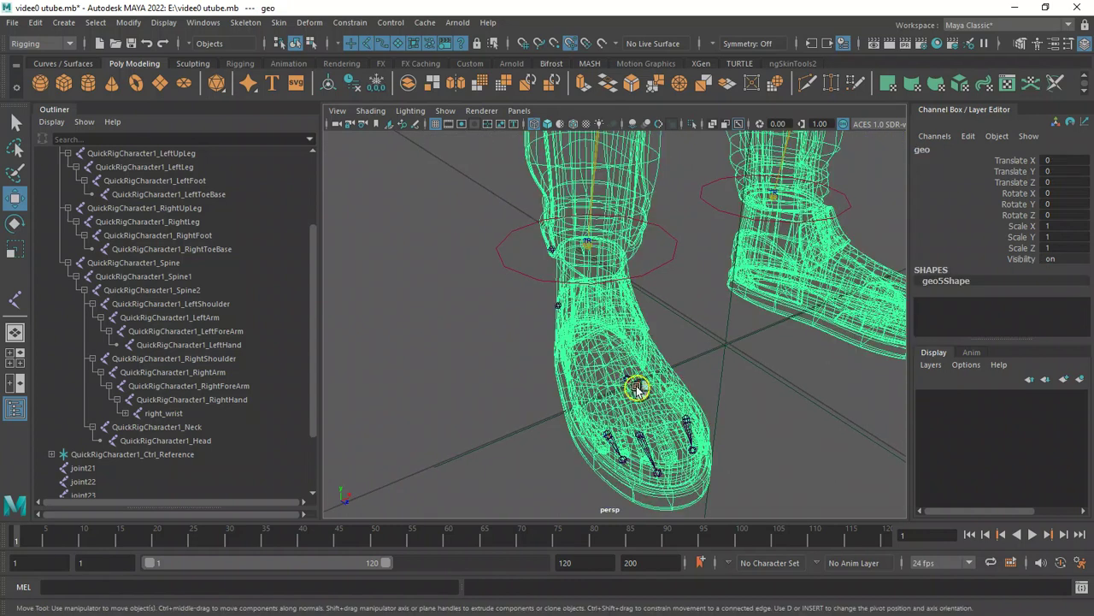
pyautogui.click(630, 384)
pyautogui.keyDown('alt'); pyautogui.moveTo(659, 391); pyautogui.dragTo(692, 418); pyautogui.keyUp('alt')
pyautogui.click(642, 441)
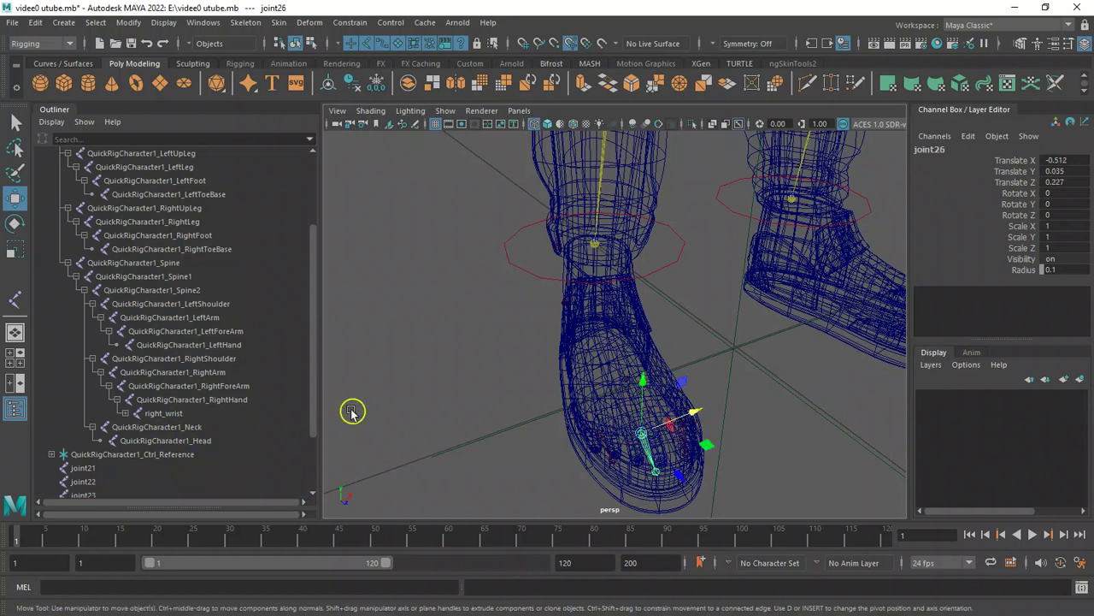
# Rename the middle toe chain's root joint to right_toe_end.
pyautogui.scroll(-1, 314, 409)
pyautogui.scroll(-1, 315, 421)
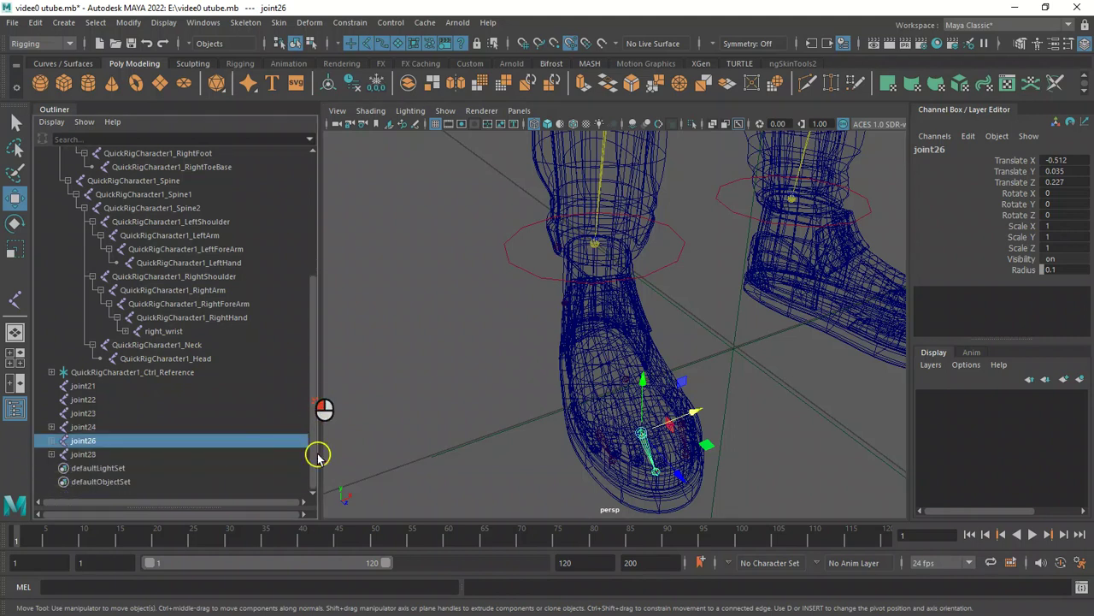
pyautogui.doubleClick(152, 443)
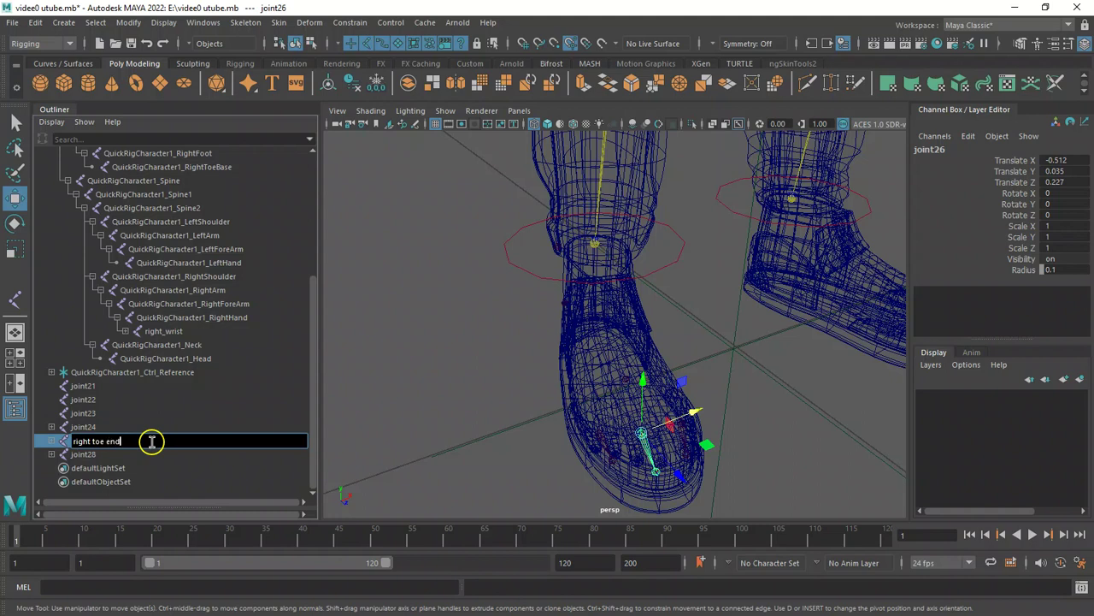
pyautogui.press('Return')
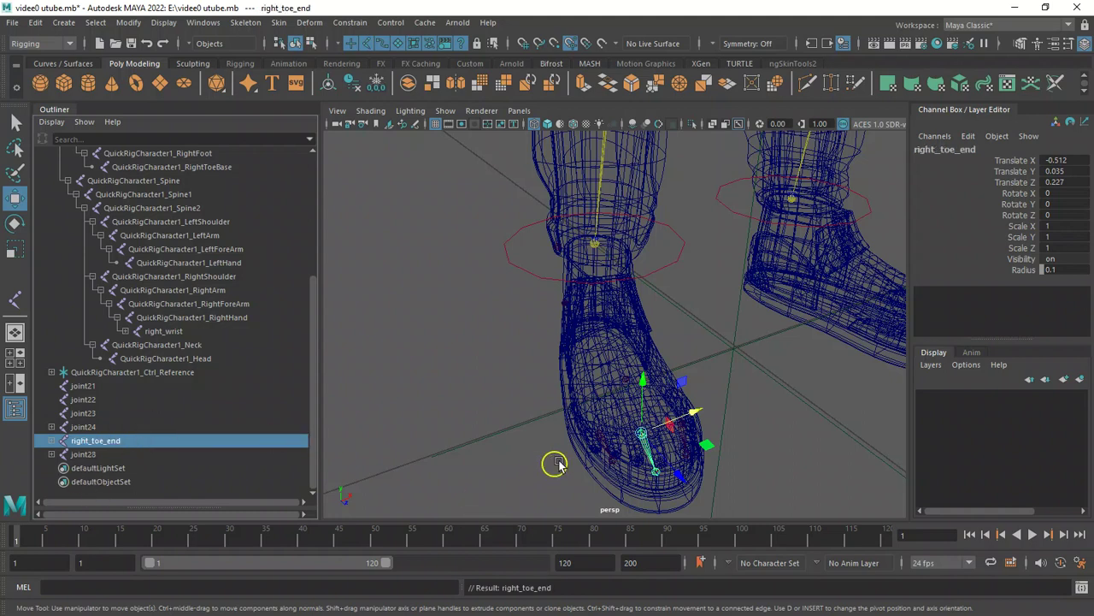
# Rename the outer toe chain's root joint to right_big_toe.
pyautogui.click(605, 438)
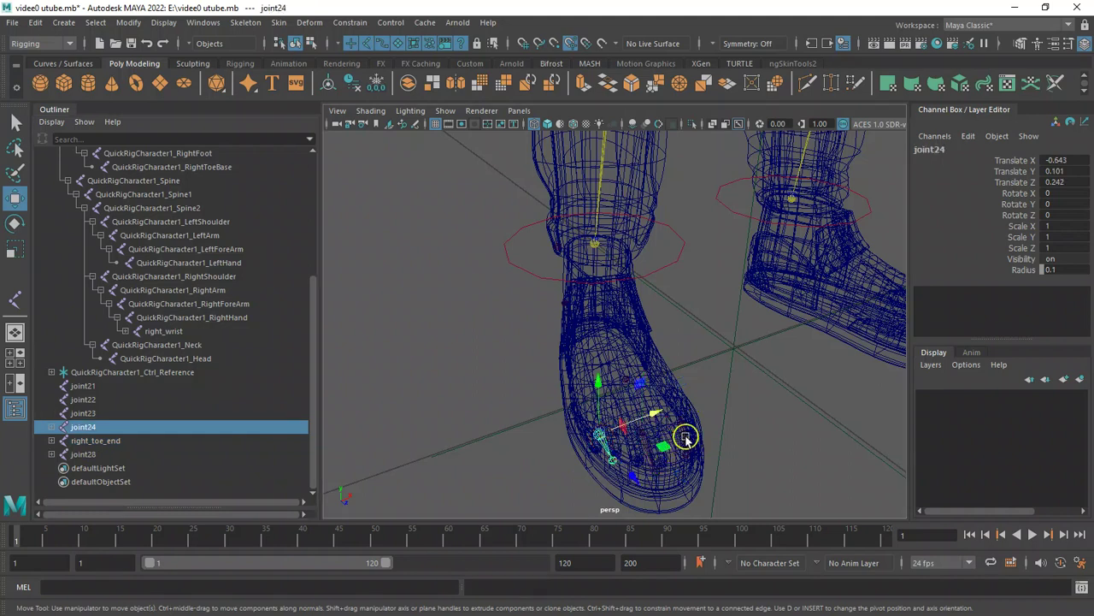
pyautogui.click(686, 442)
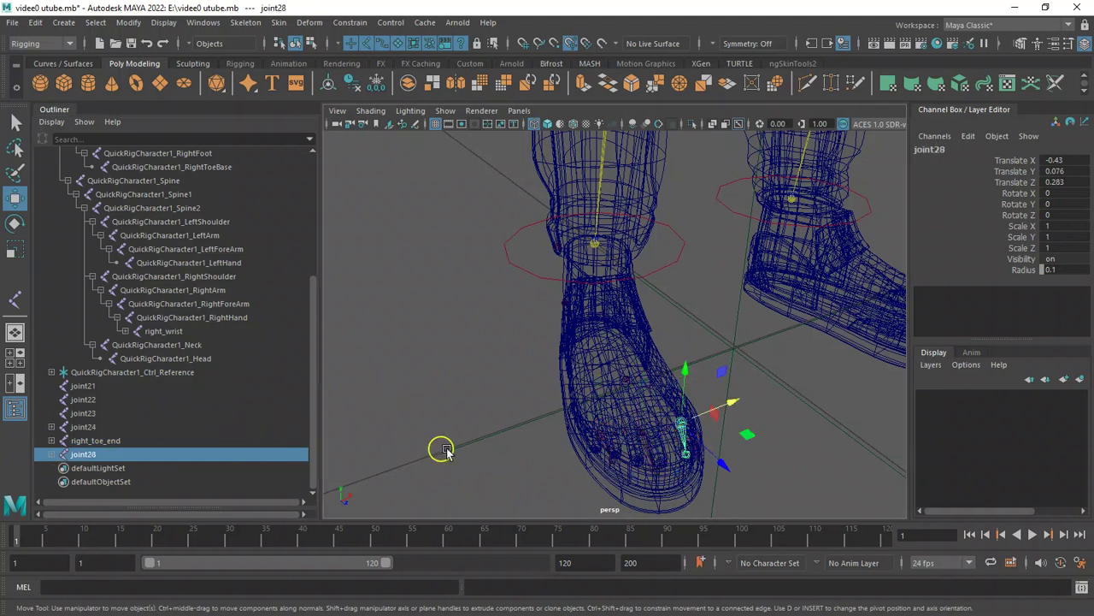
pyautogui.doubleClick(149, 453)
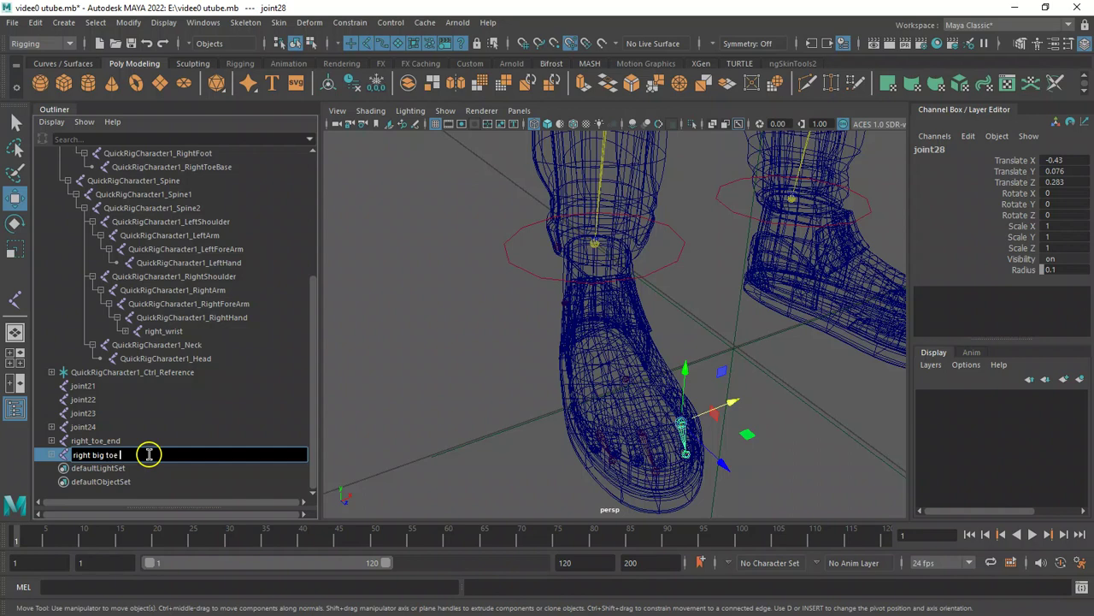
pyautogui.press('Return')
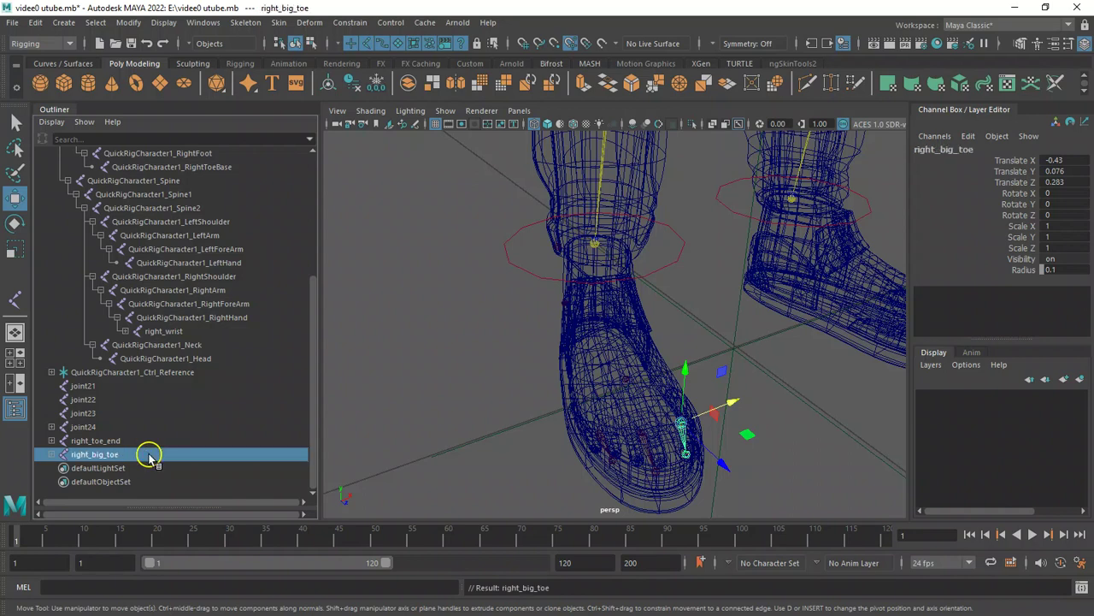
# Rename the small-toe joint chain to joint24right_small_finger.
pyautogui.click(598, 438)
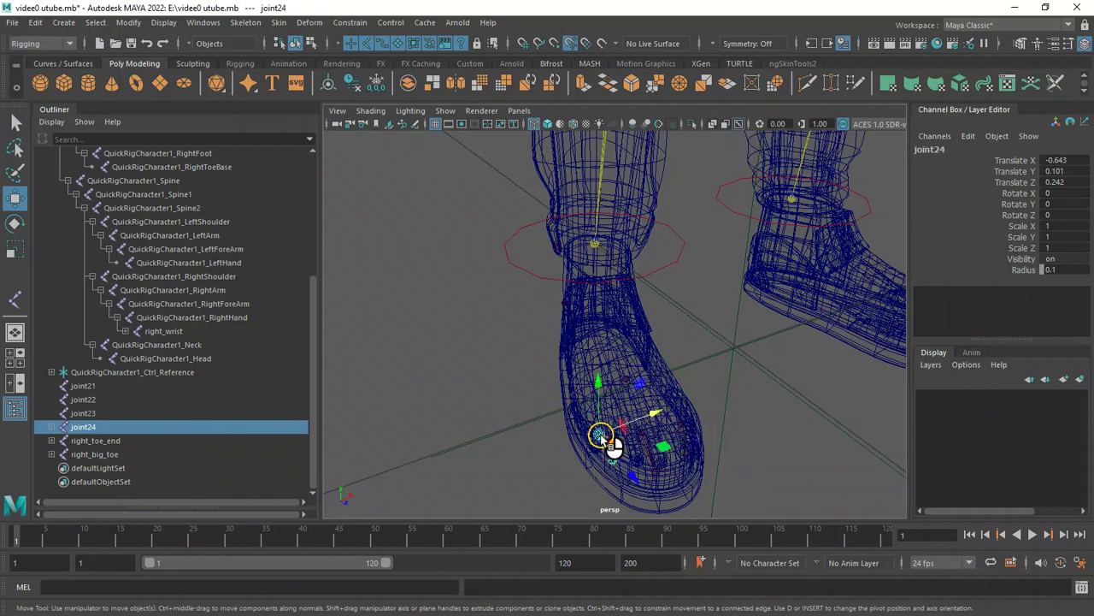
pyautogui.doubleClick(117, 438)
pyautogui.click(114, 427)
pyautogui.doubleClick(115, 427)
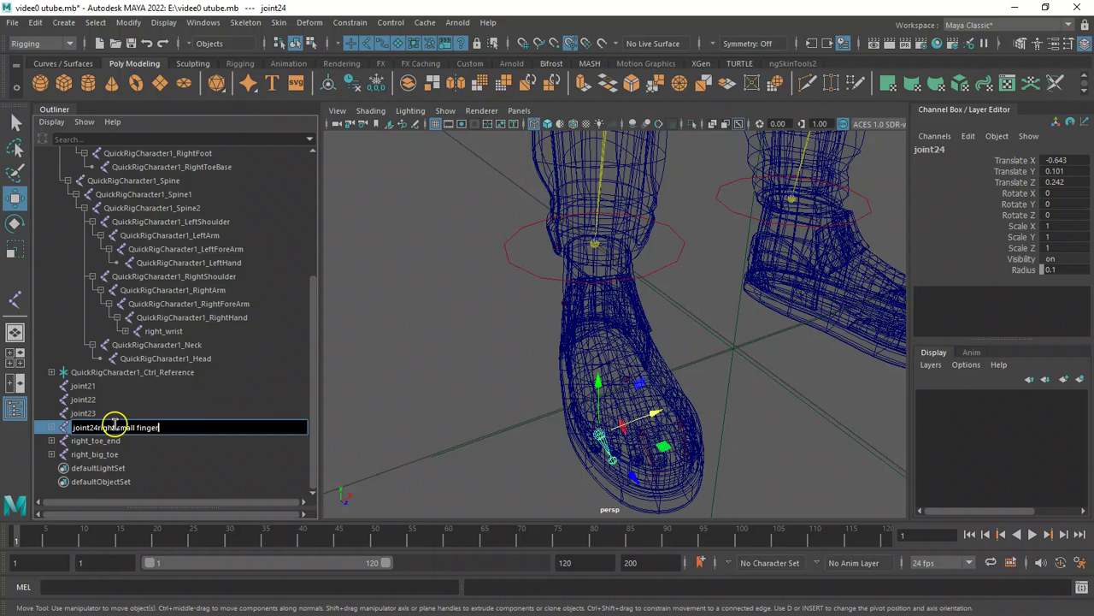
pyautogui.press('Return')
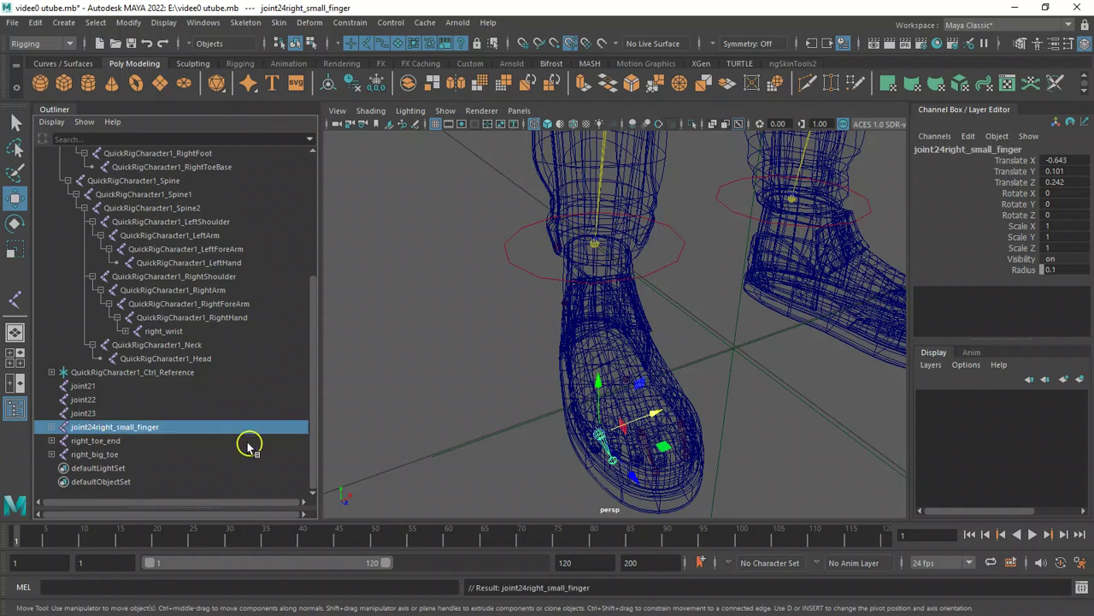
# Select the single joint in the middle of the foot and rename it right_ankle_support.
pyautogui.click(646, 442)
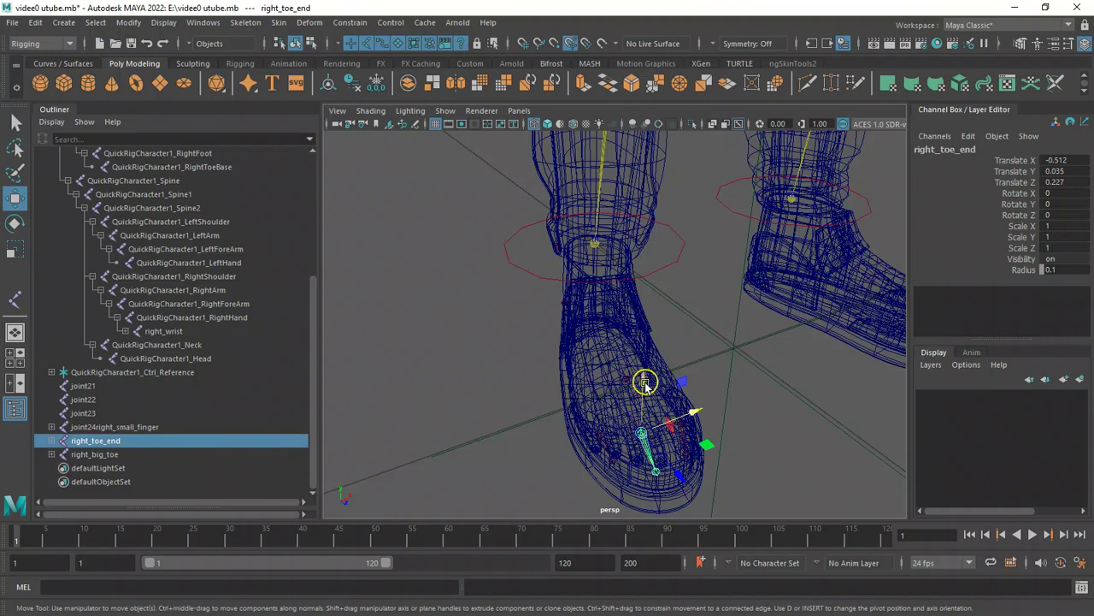
pyautogui.press('q')
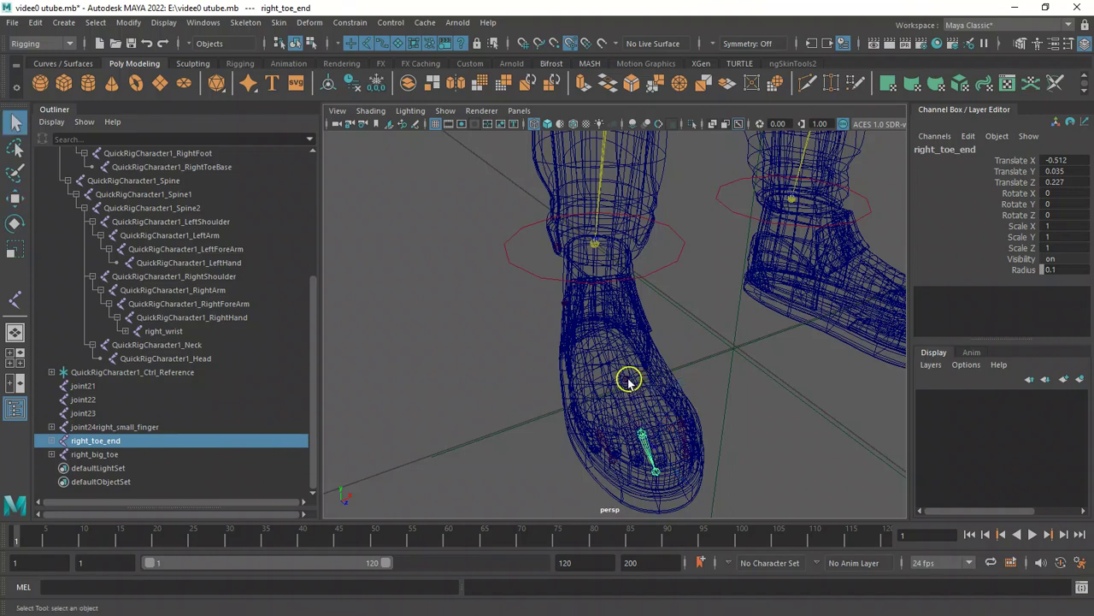
pyautogui.click(629, 380)
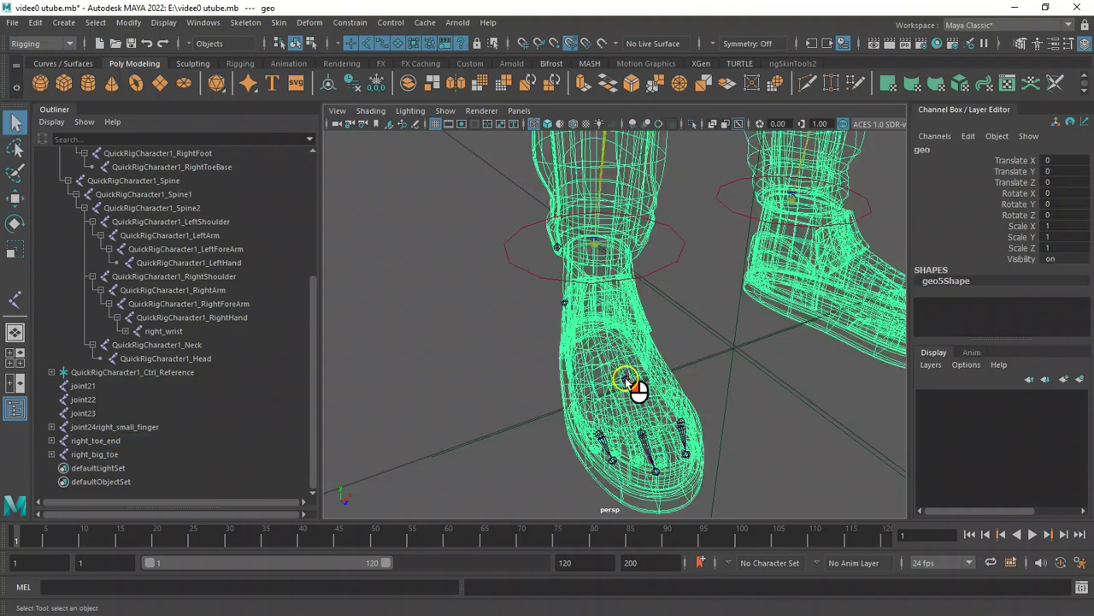
pyautogui.click(716, 357)
pyautogui.click(630, 381)
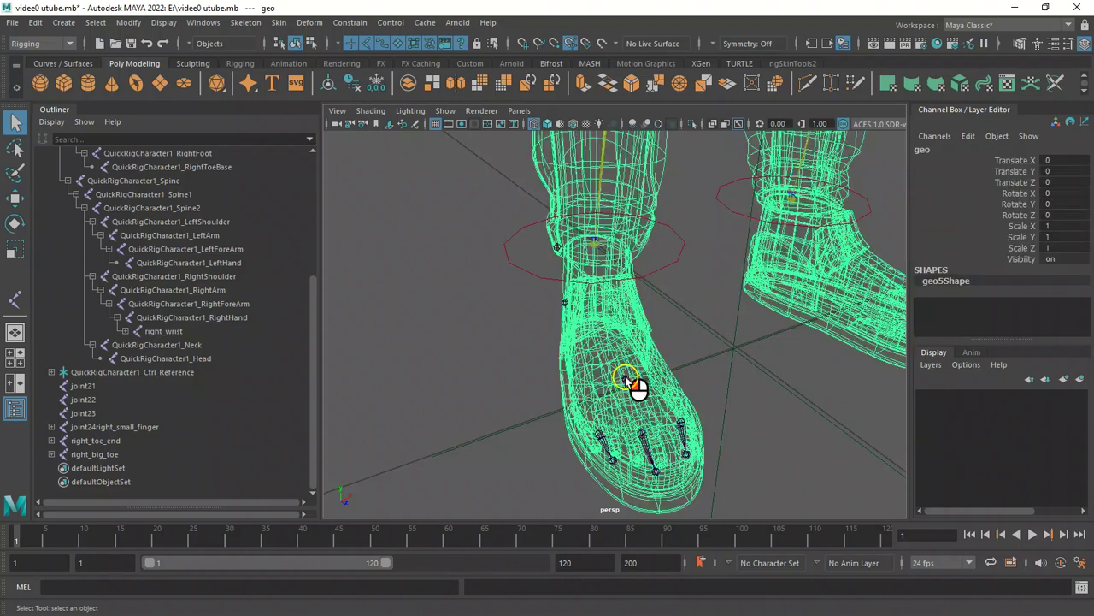
pyautogui.click(628, 379)
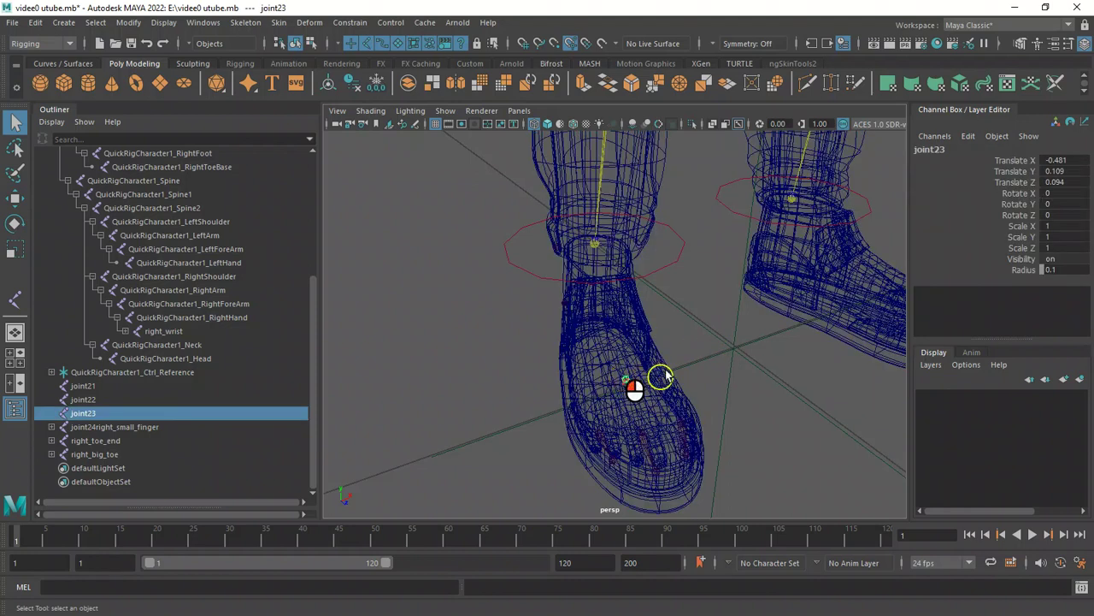
pyautogui.doubleClick(112, 415)
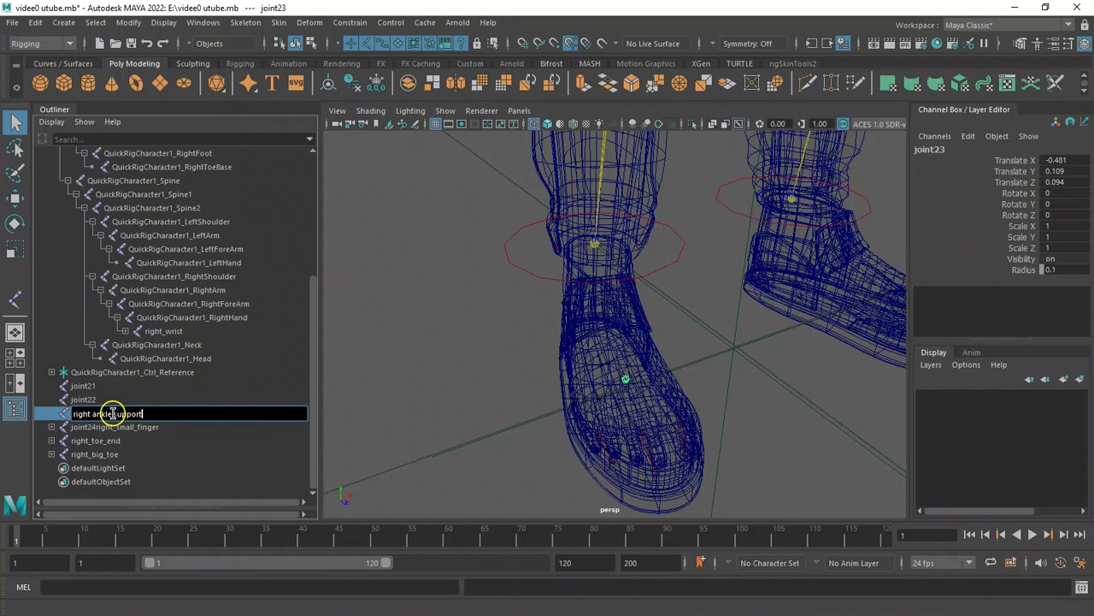
pyautogui.press('Return')
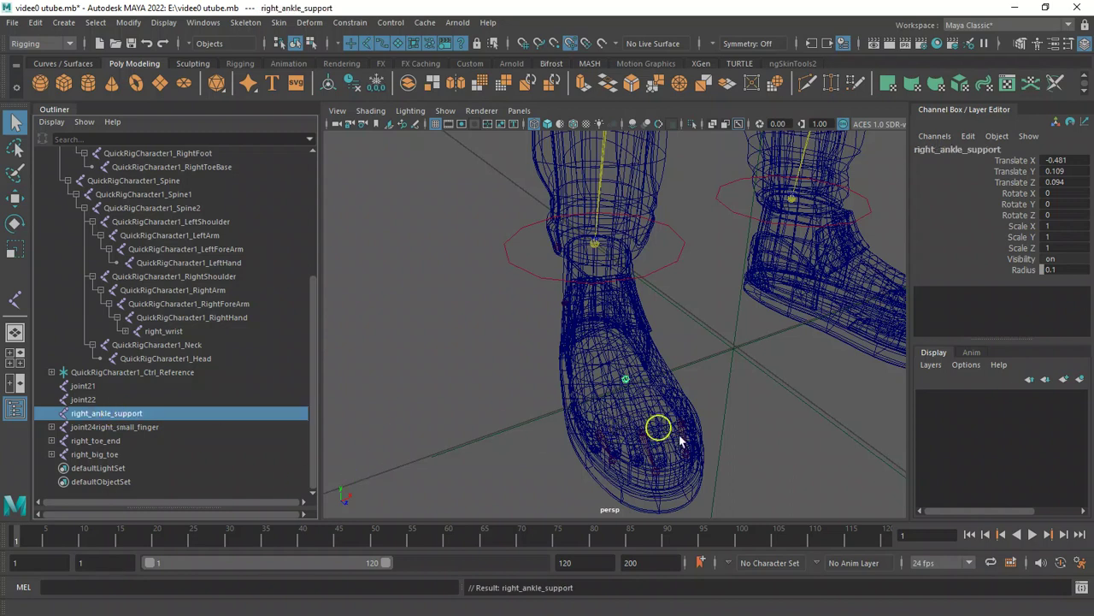
# Parent the right_toe_end joint under right_ankle_support.
pyautogui.click(645, 440)
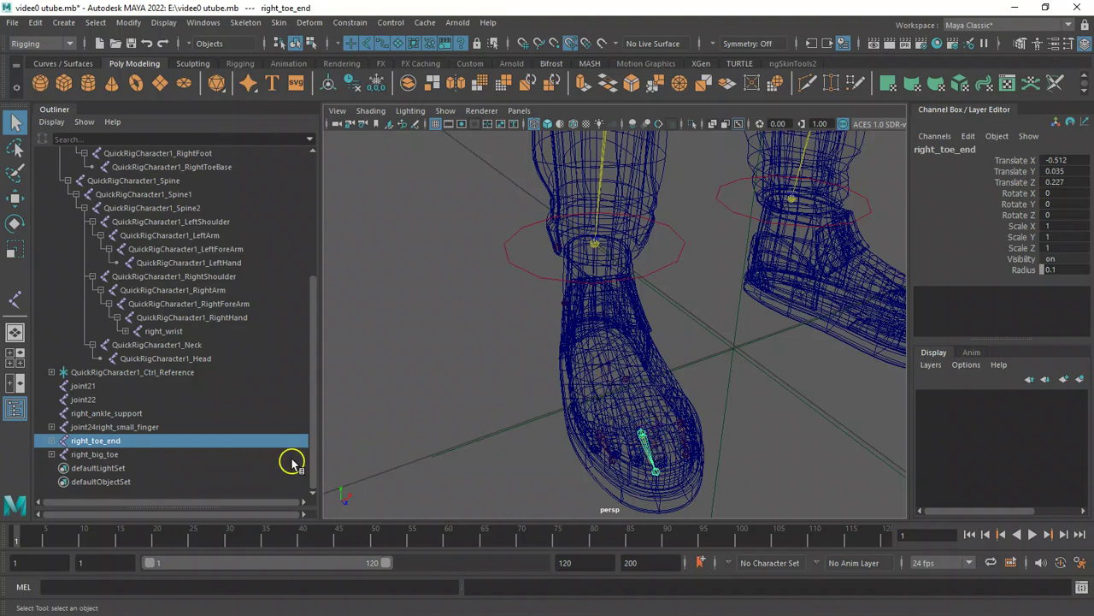
pyautogui.keyDown('shift'); pyautogui.click(626, 379); pyautogui.keyUp('shift')
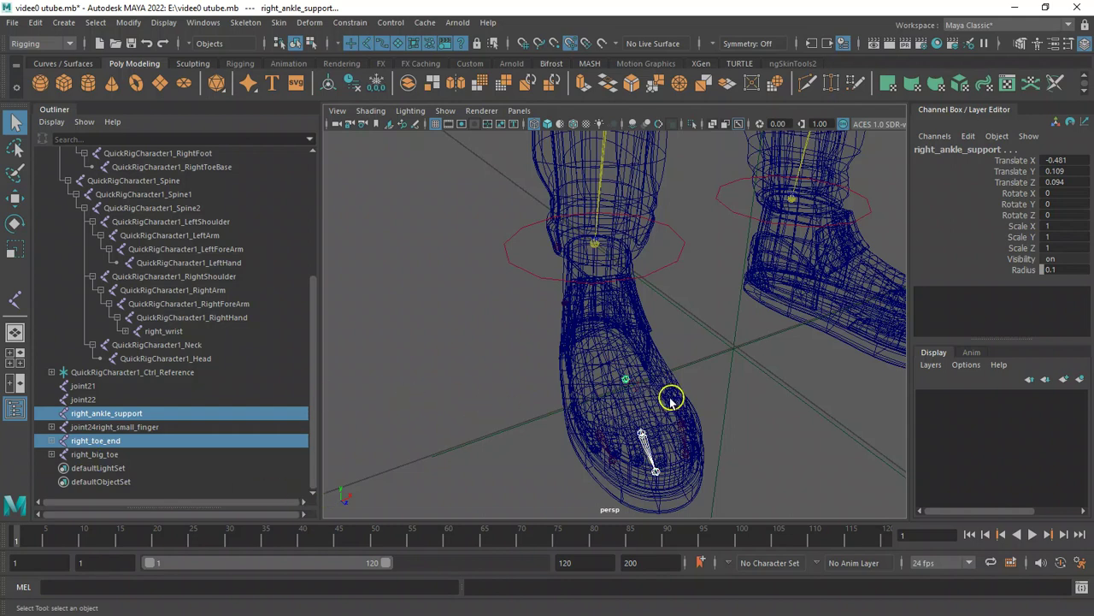
pyautogui.press('p')
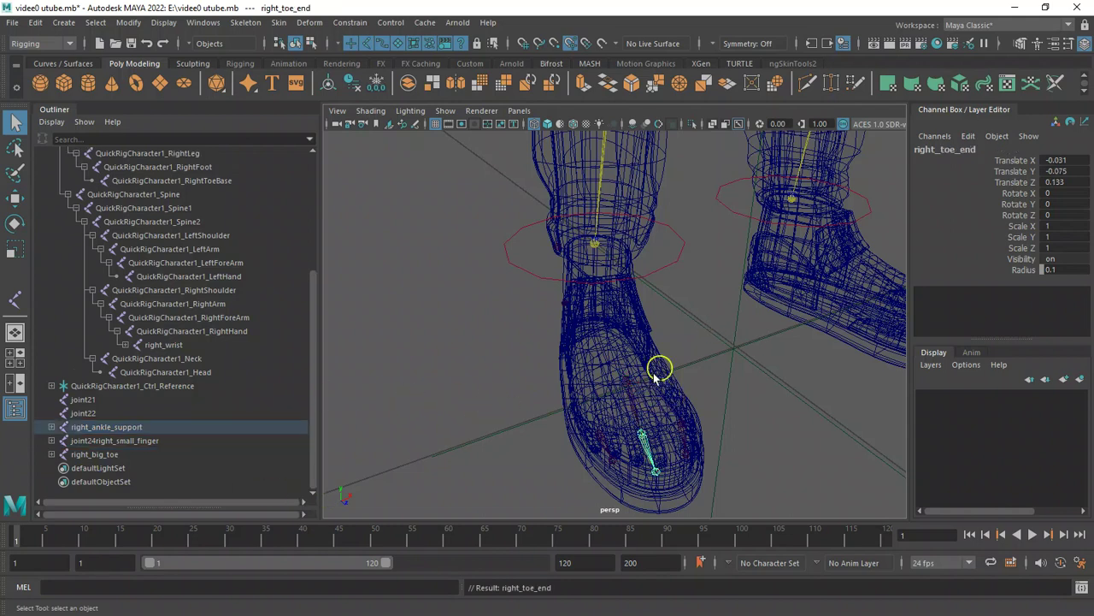
# Rename the joint24right_small_finger chain to right_small_finger.
pyautogui.keyDown('alt'); pyautogui.moveTo(653, 374); pyautogui.dragTo(663, 381); pyautogui.keyUp('alt')
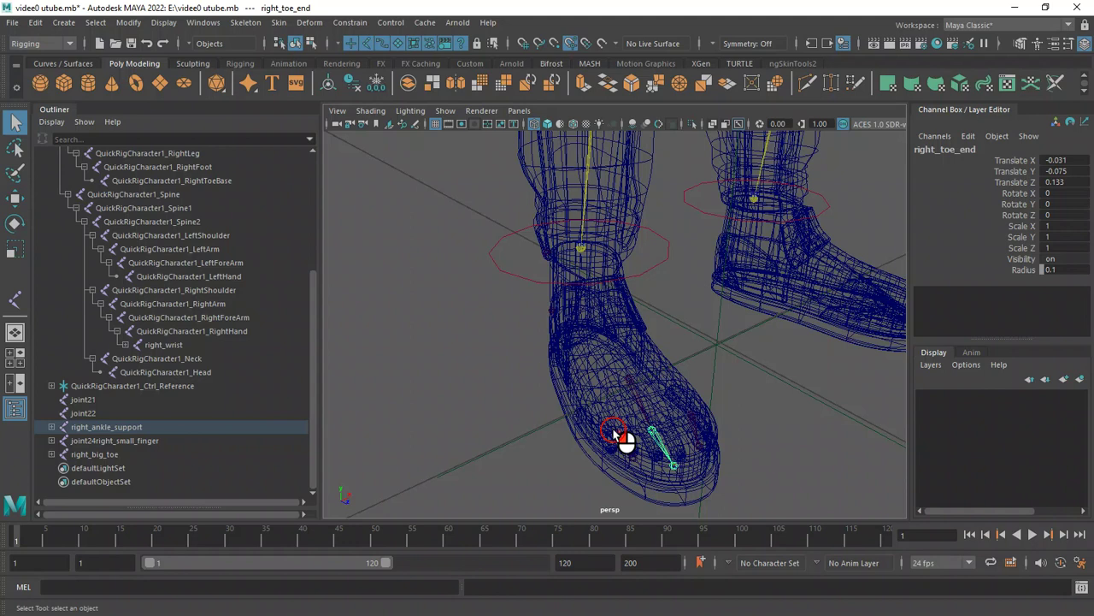
pyautogui.click(615, 432)
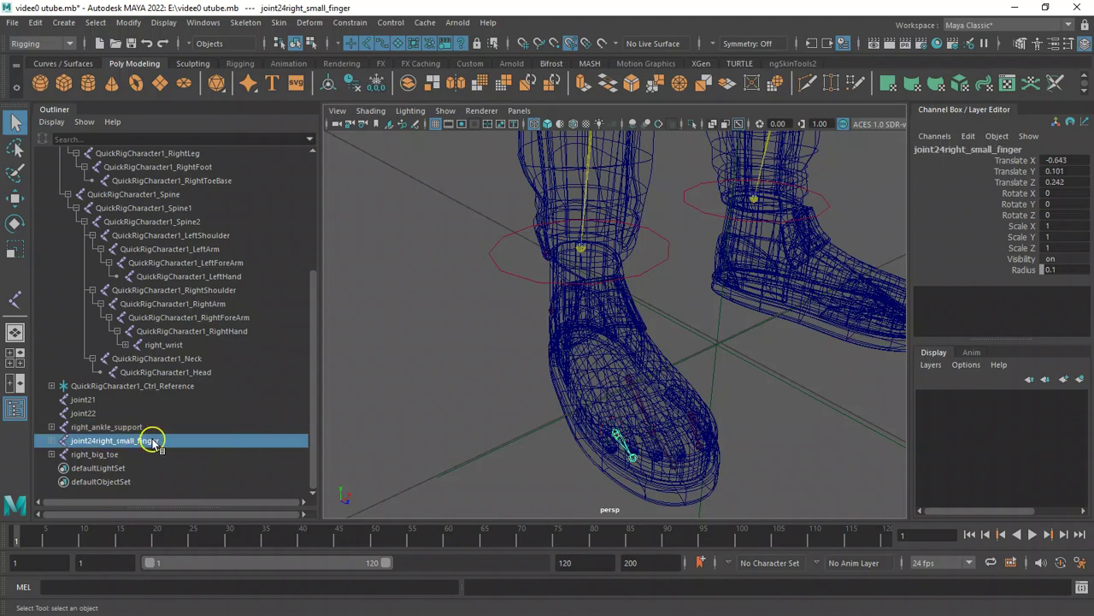
pyautogui.doubleClick(150, 440)
pyautogui.click(154, 441)
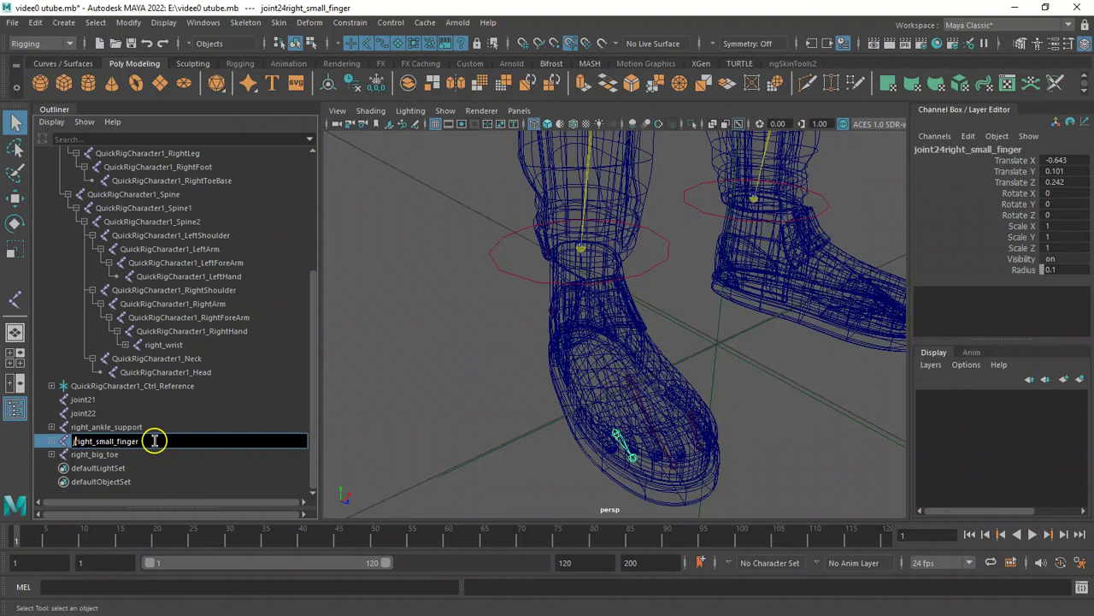
pyautogui.press('Return')
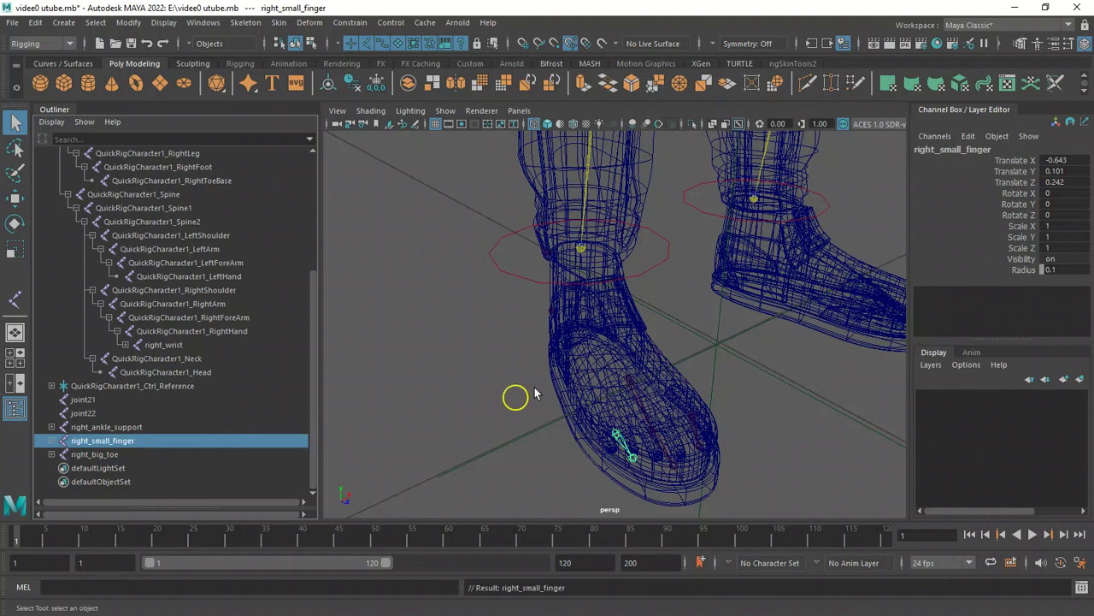
# Parent right_small_finger and right_big_toe under right_ankle_support.
pyautogui.keyDown('shift'); pyautogui.click(628, 382); pyautogui.keyUp('shift')
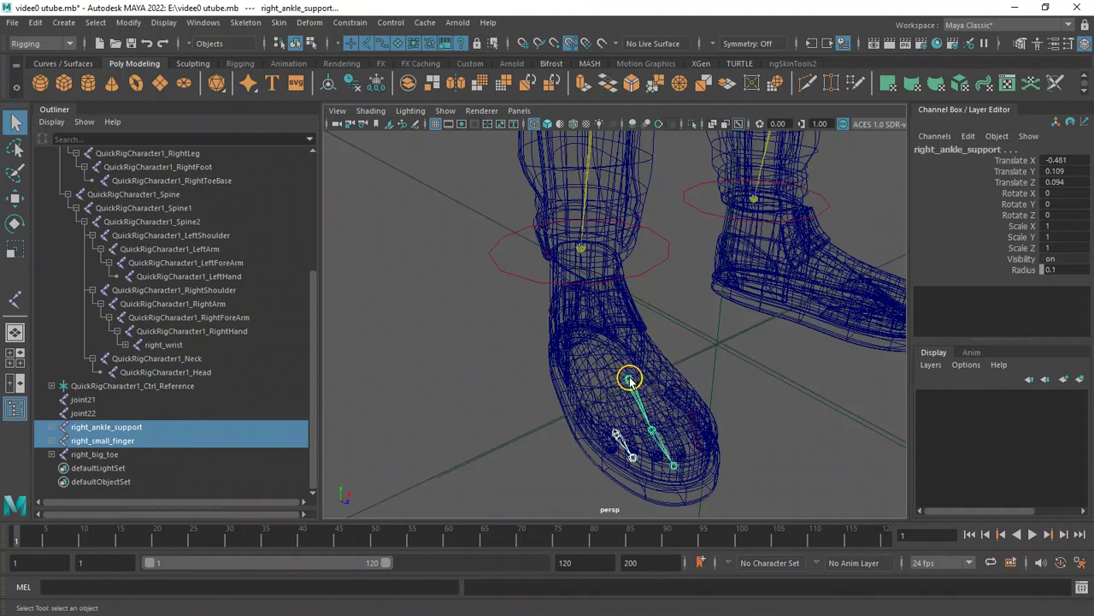
pyautogui.press('p')
pyautogui.keyDown('alt'); pyautogui.moveTo(629, 381); pyautogui.dragTo(589, 428); pyautogui.keyUp('alt')
pyautogui.click(624, 451)
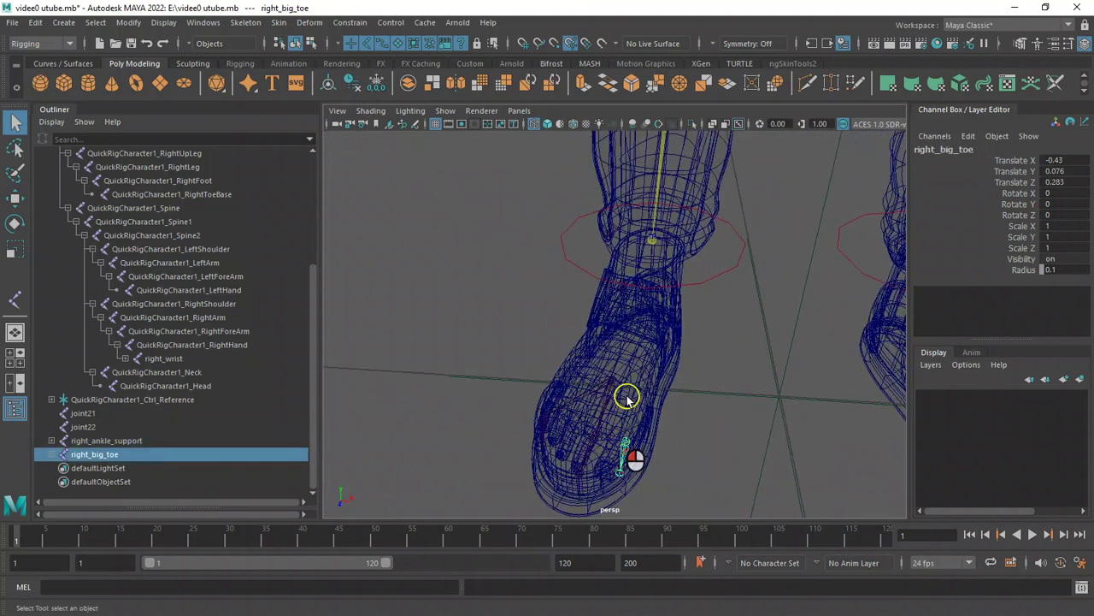
pyautogui.keyDown('shift'); pyautogui.click(611, 380); pyautogui.keyUp('shift')
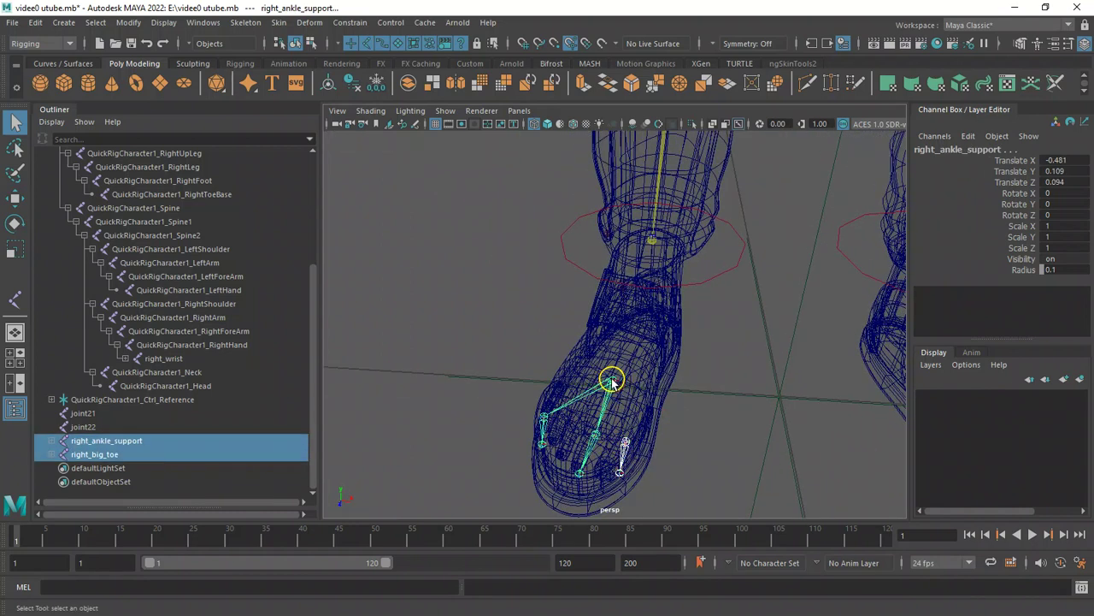
pyautogui.press('p')
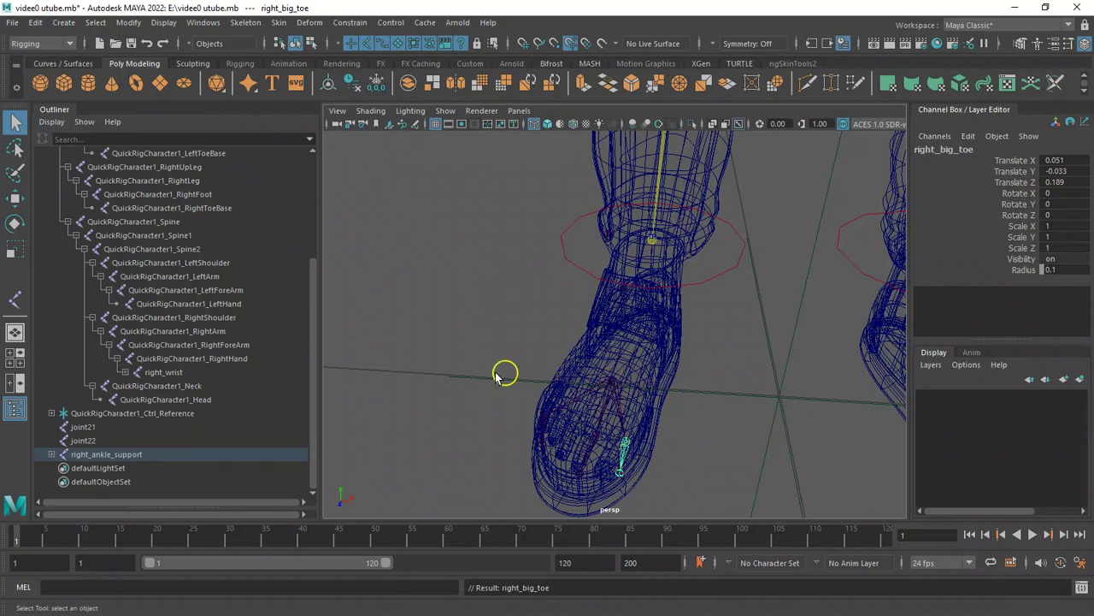
# Nudge the joint25 toe tip and the right_toe_end joint slightly into place with the Move tool.
pyautogui.keyDown('alt'); pyautogui.moveTo(483, 385); pyautogui.dragTo(560, 380); pyautogui.keyUp('alt')
pyautogui.click(663, 453)
pyautogui.press('w')
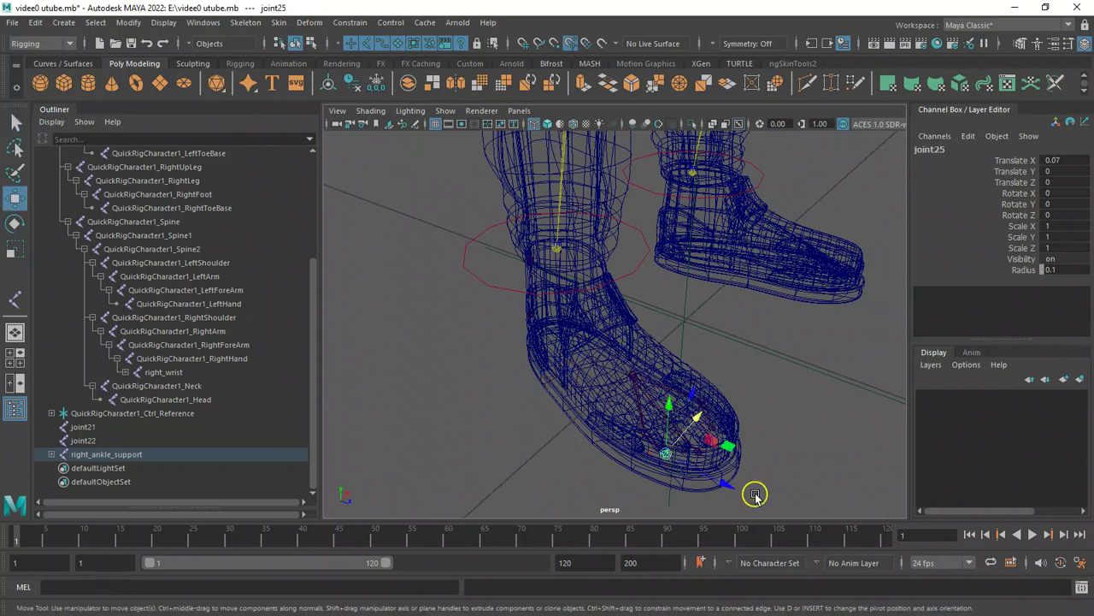
pyautogui.moveTo(730, 486); pyautogui.dragTo(735, 490)
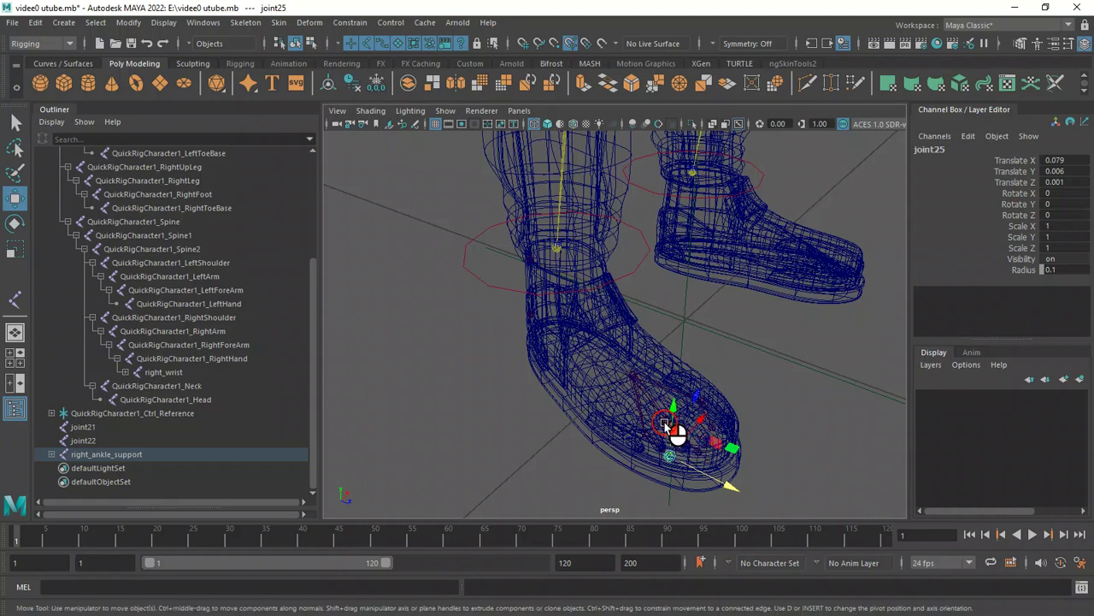
pyautogui.click(671, 426)
pyautogui.moveTo(714, 401); pyautogui.dragTo(707, 387)
# Select the heel joint joint22 and rename it right_joint.
pyautogui.keyDown('alt'); pyautogui.moveTo(581, 342); pyautogui.dragTo(508, 342); pyautogui.keyUp('alt')
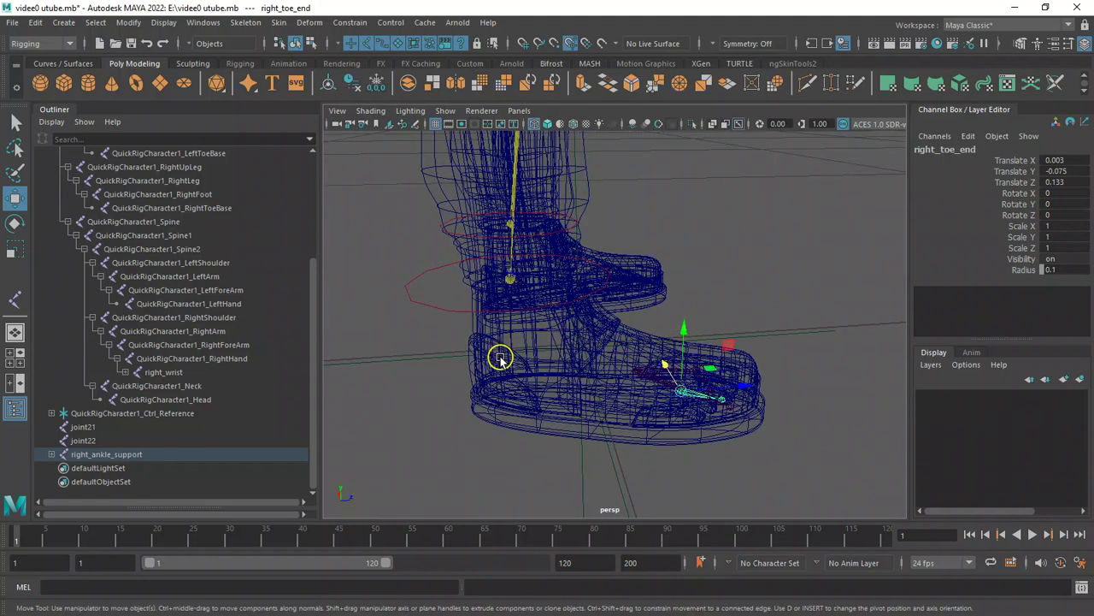
pyautogui.click(499, 359)
pyautogui.doubleClick(112, 441)
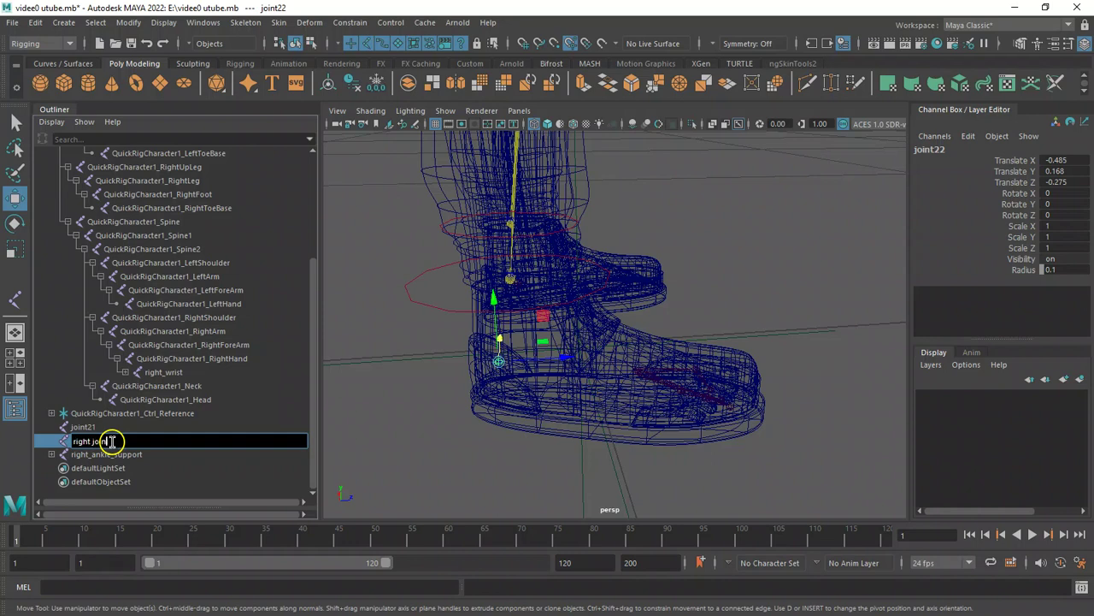
pyautogui.press('Return')
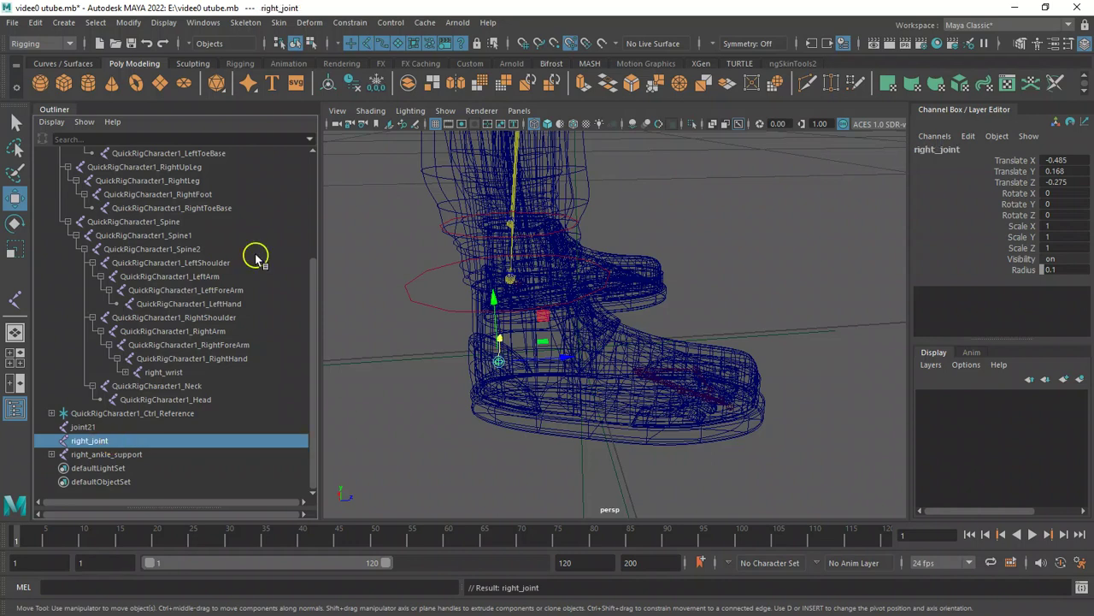
# Select joint21 at the ankle and rename it right_ankle_joint.
pyautogui.click(522, 288)
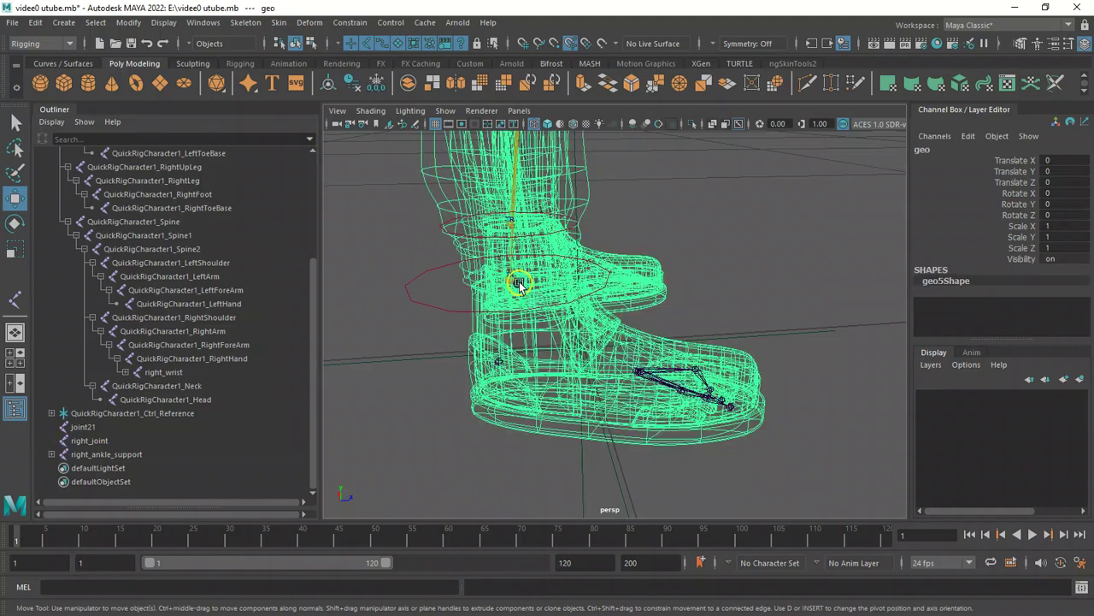
pyautogui.click(518, 285)
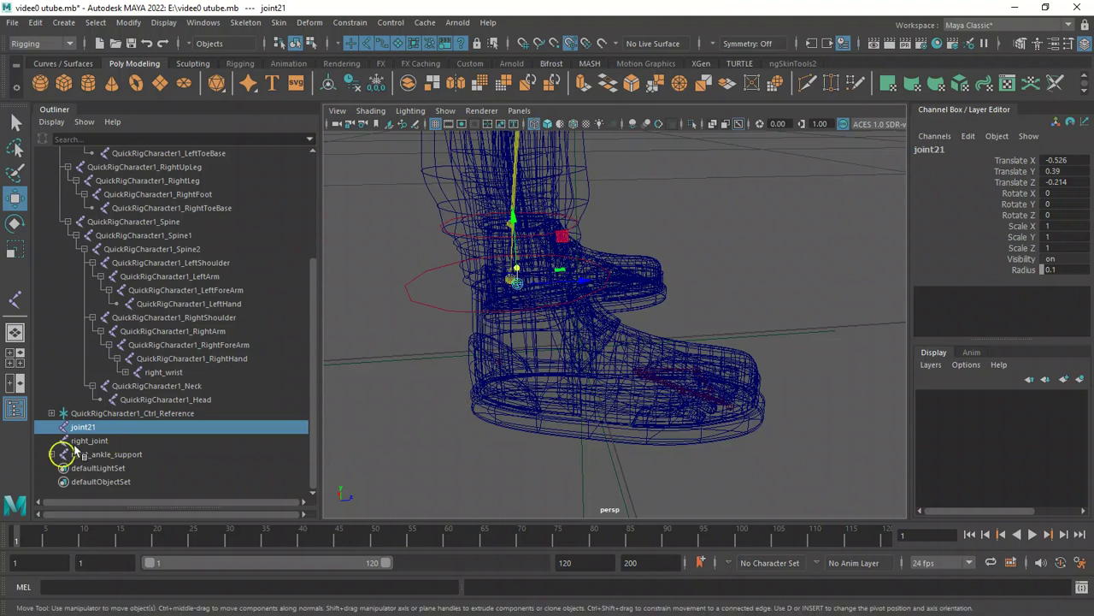
pyautogui.doubleClick(111, 426)
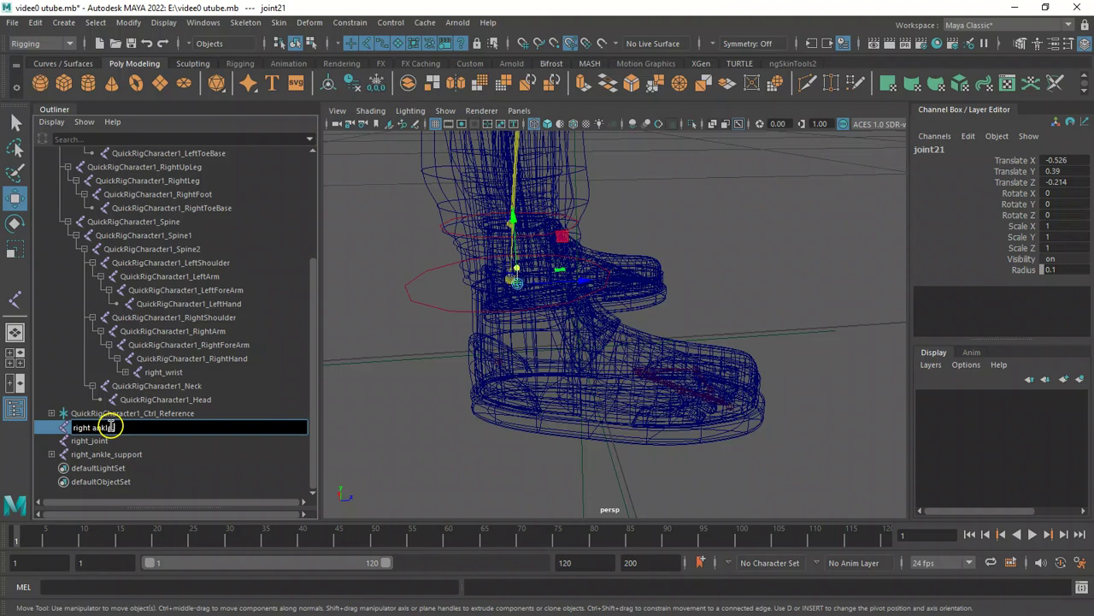
pyautogui.write('right_ankle_joint')
pyautogui.press('Return')
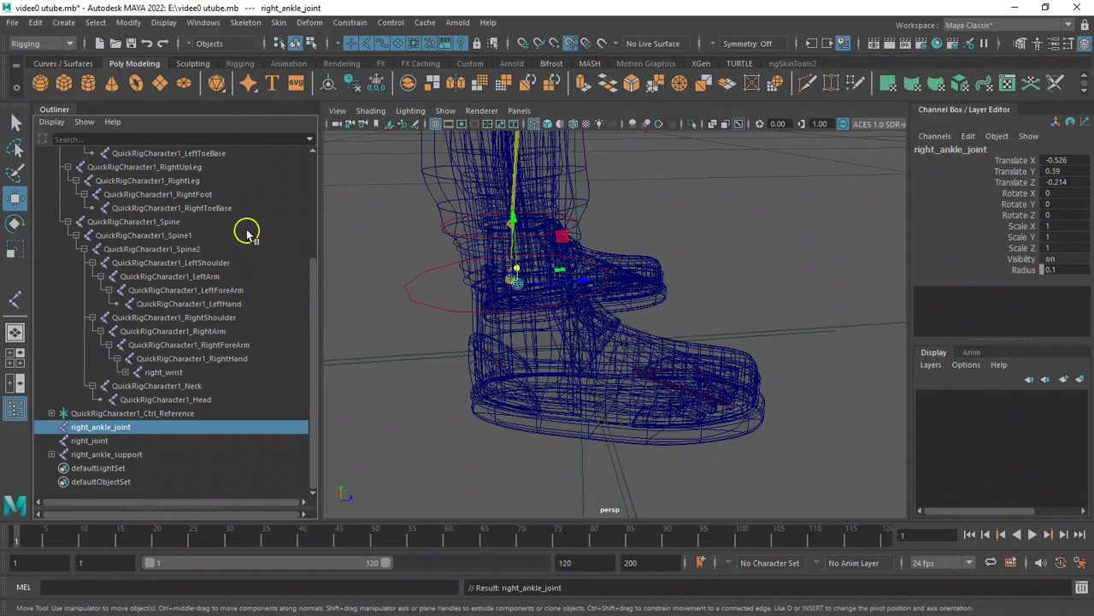
# Match right_ankle_joint's translation to QuickRigCharacter1_RightFoot.
pyautogui.keyDown('ctrl'); pyautogui.click(210, 196); pyautogui.keyUp('ctrl')
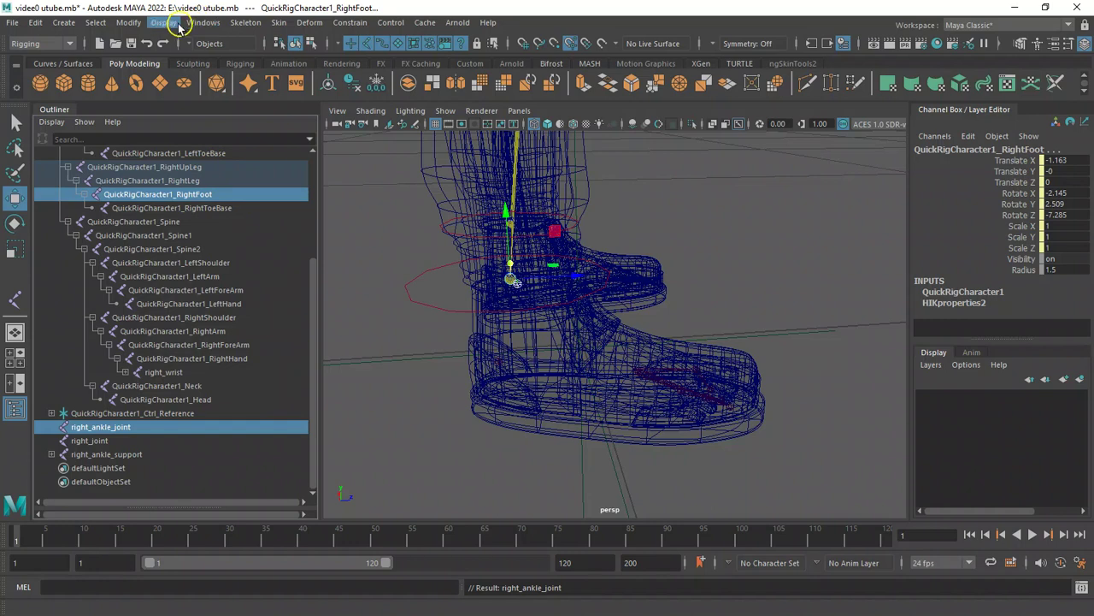
pyautogui.click(128, 22)
pyautogui.moveTo(252, 101)
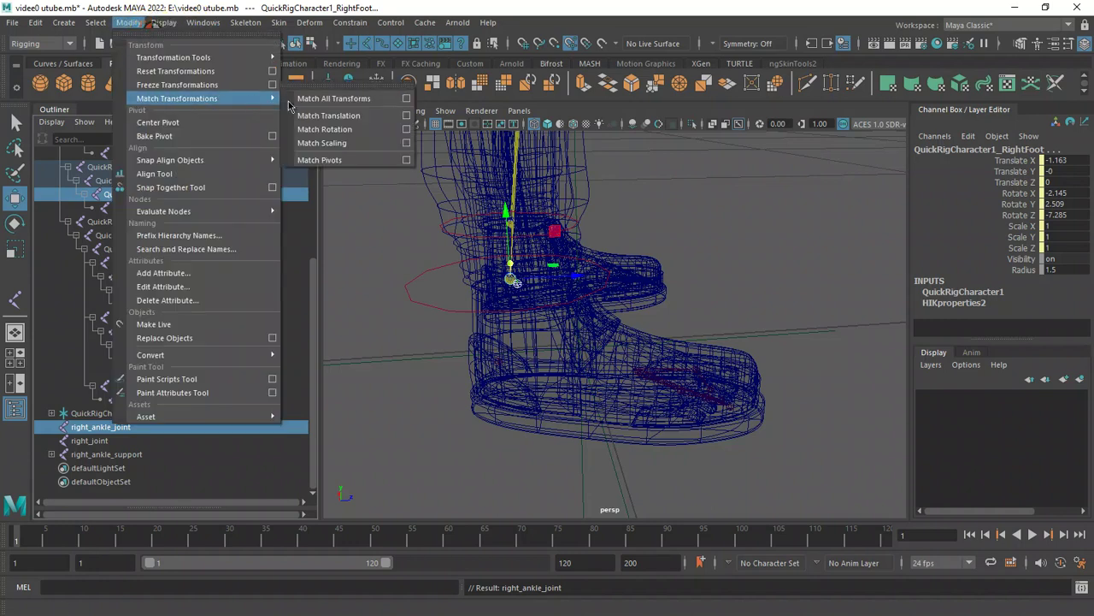
pyautogui.click(350, 117)
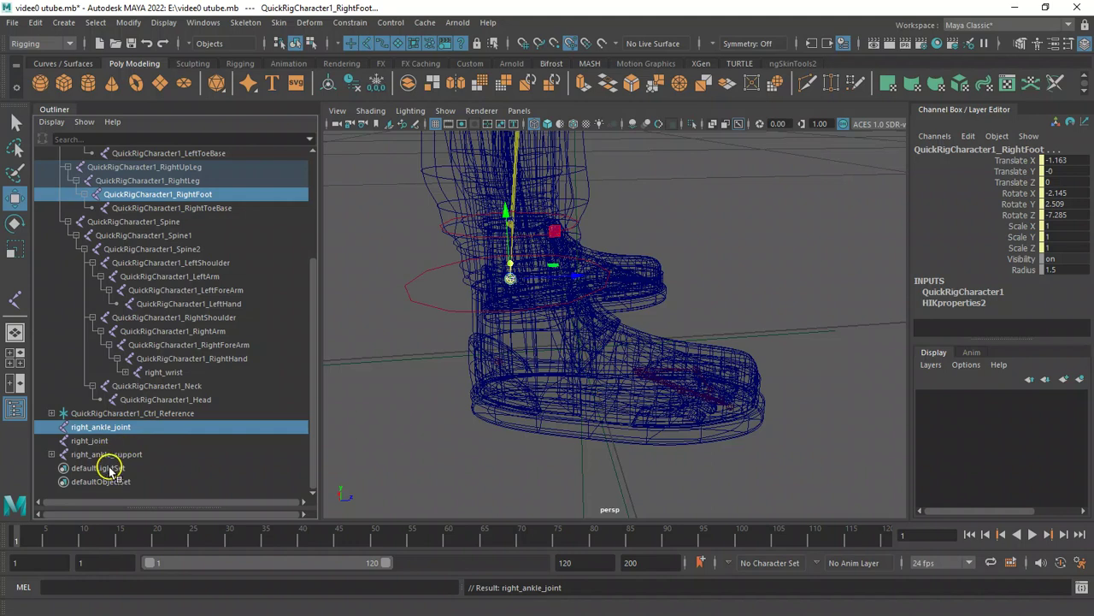
# Rename the heel joint right_joint to right_heel.
pyautogui.click(230, 466)
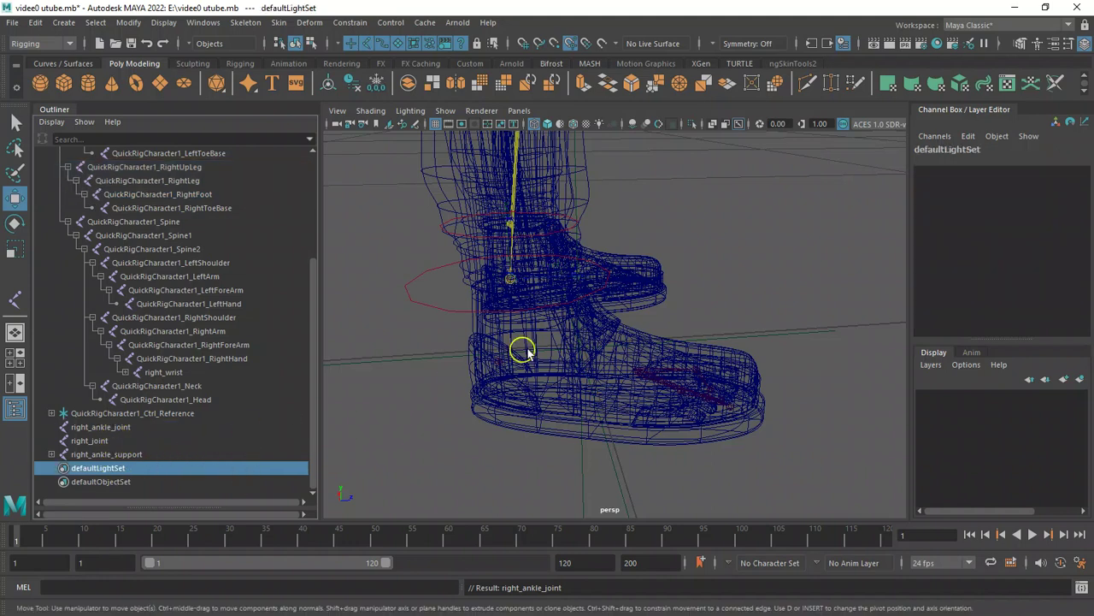
pyautogui.keyDown('alt'); pyautogui.moveTo(557, 322); pyautogui.dragTo(581, 317); pyautogui.keyUp('alt')
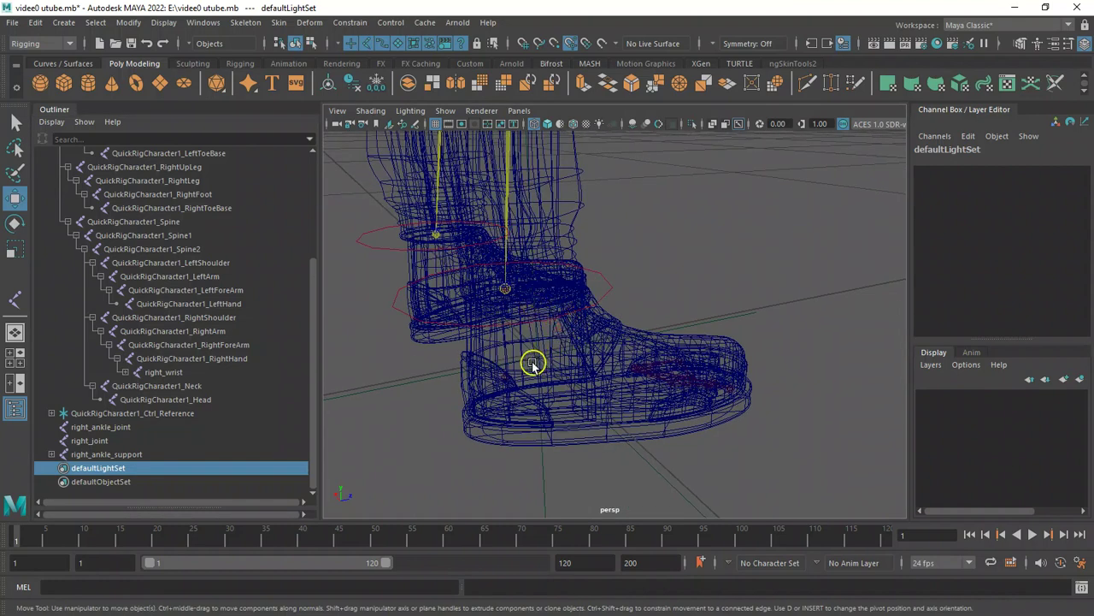
pyautogui.click(508, 385)
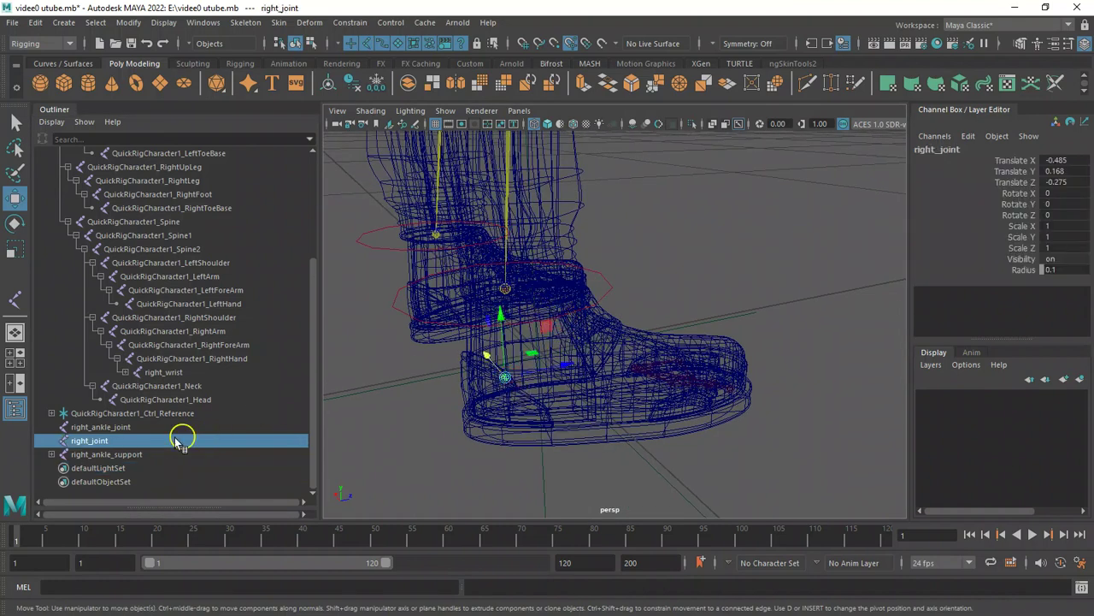
pyautogui.doubleClick(131, 441)
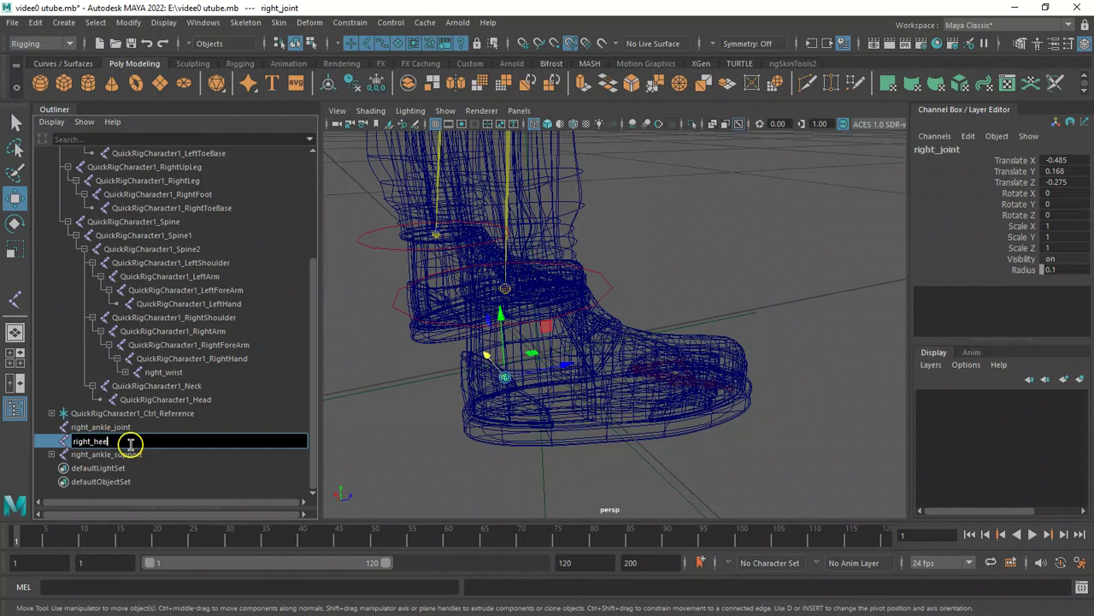
pyautogui.write('right_heel')
pyautogui.press('Return')
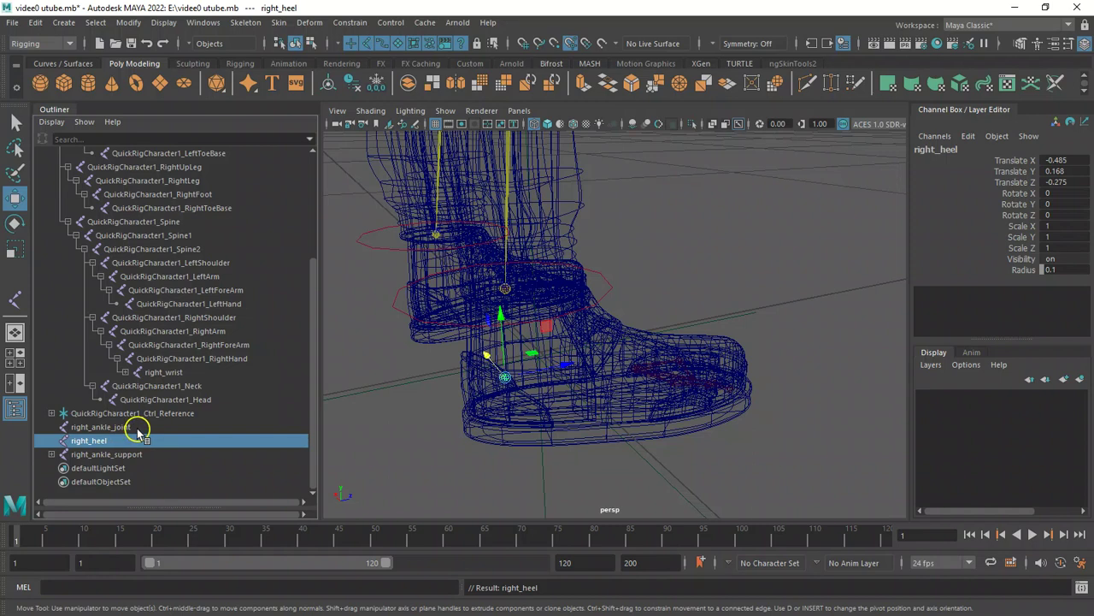
# Parent right_heel and right_ankle_support under right_ankle_joint.
pyautogui.keyDown('ctrl'); pyautogui.click(137, 430); pyautogui.keyUp('ctrl')
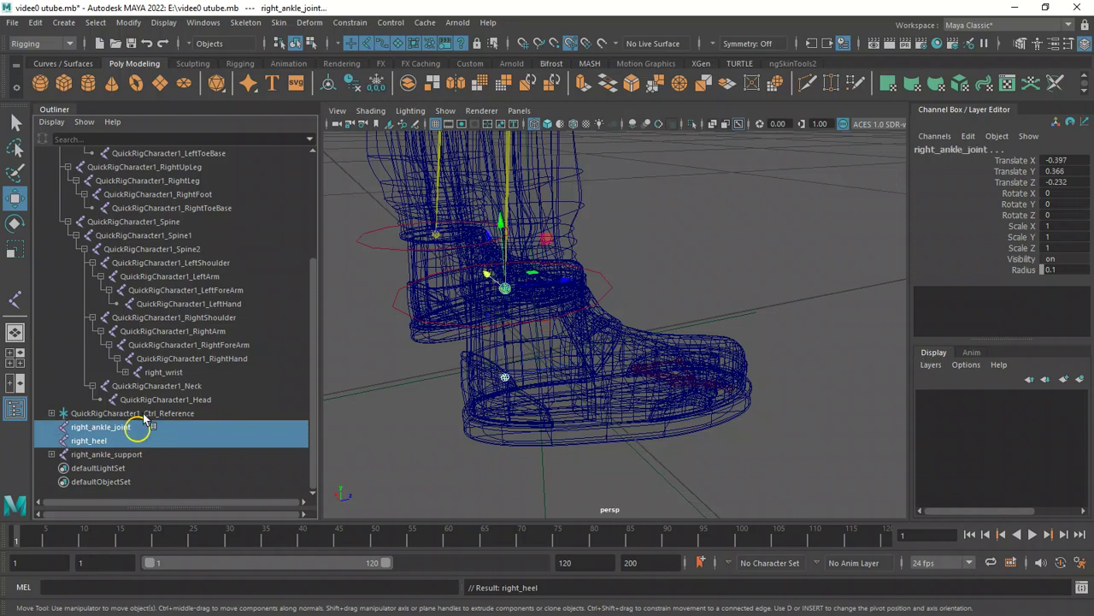
pyautogui.press('p')
pyautogui.keyDown('alt'); pyautogui.moveTo(602, 307); pyautogui.dragTo(520, 282); pyautogui.keyUp('alt')
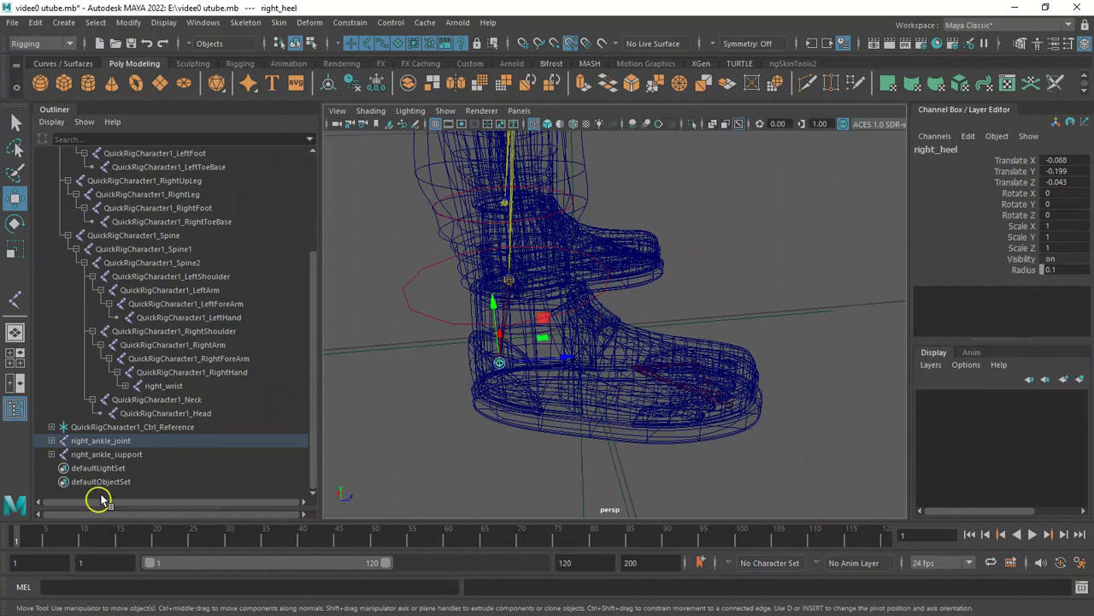
pyautogui.click(114, 455)
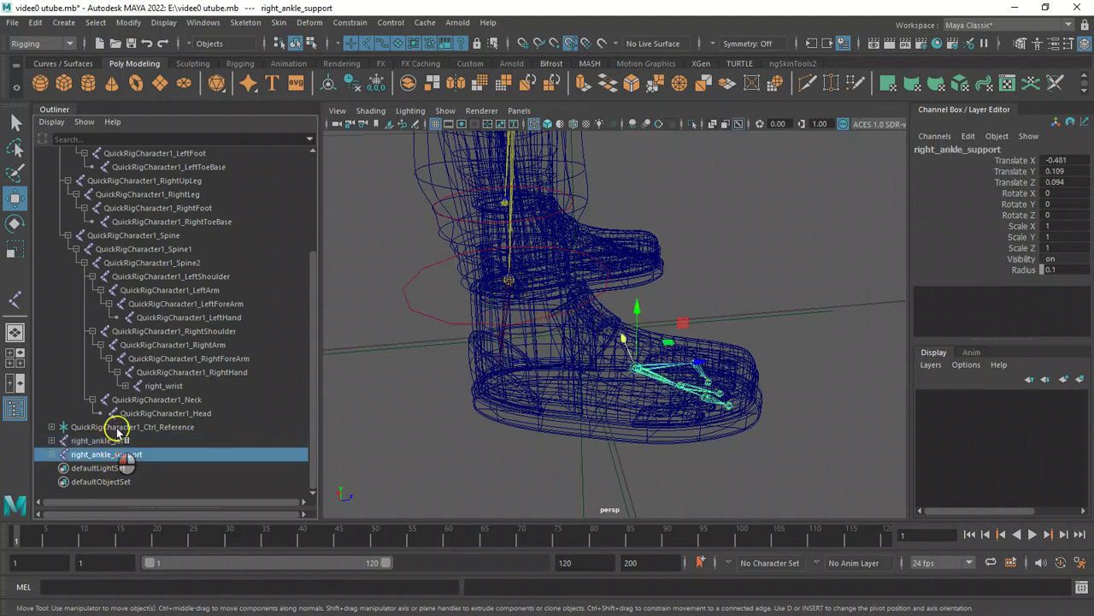
pyautogui.keyDown('shift'); pyautogui.click(118, 440); pyautogui.keyUp('shift')
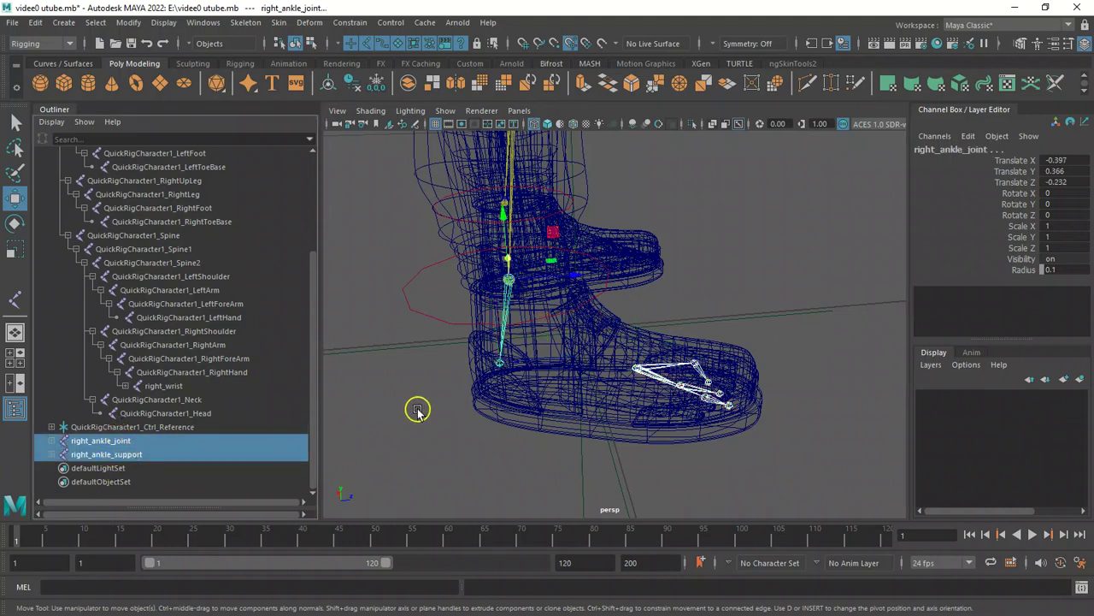
pyautogui.press('p')
# Move the right_toe_end joint slightly along its X axis.
pyautogui.keyDown('alt'); pyautogui.moveTo(481, 410); pyautogui.dragTo(376, 386); pyautogui.keyUp('alt')
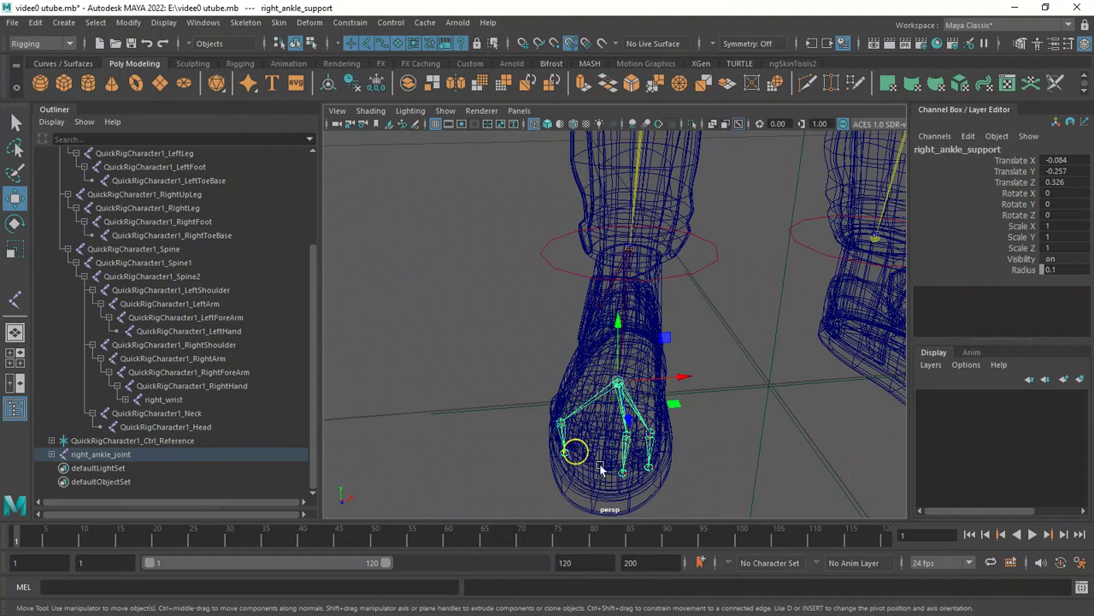
pyautogui.keyDown('alt'); pyautogui.moveTo(695, 454); pyautogui.dragTo(627, 442); pyautogui.keyUp('alt')
pyautogui.click(635, 437)
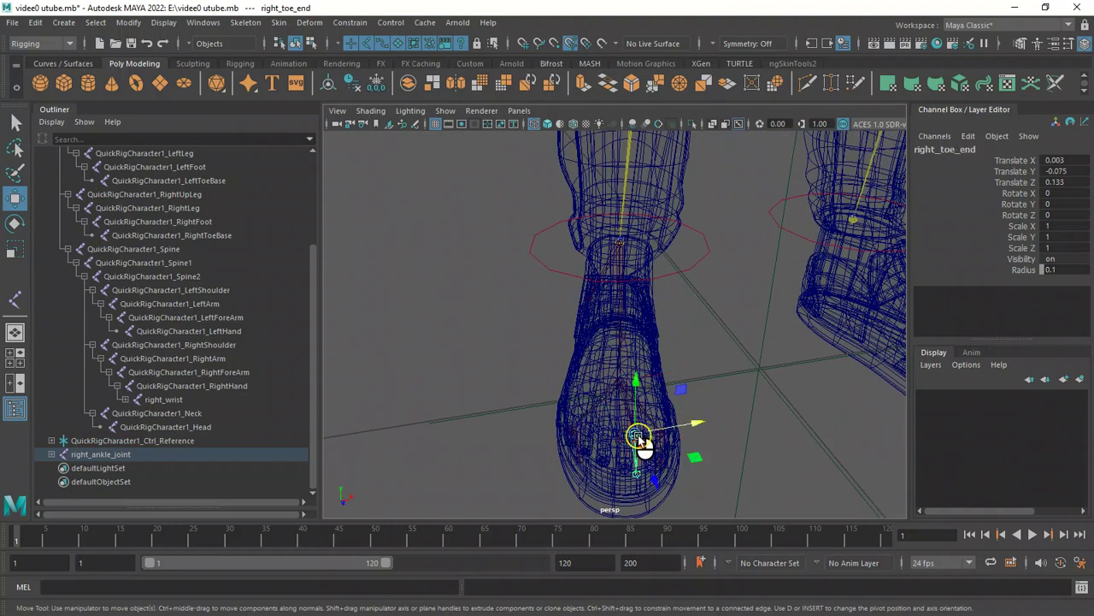
pyautogui.moveTo(698, 424); pyautogui.dragTo(684, 427)
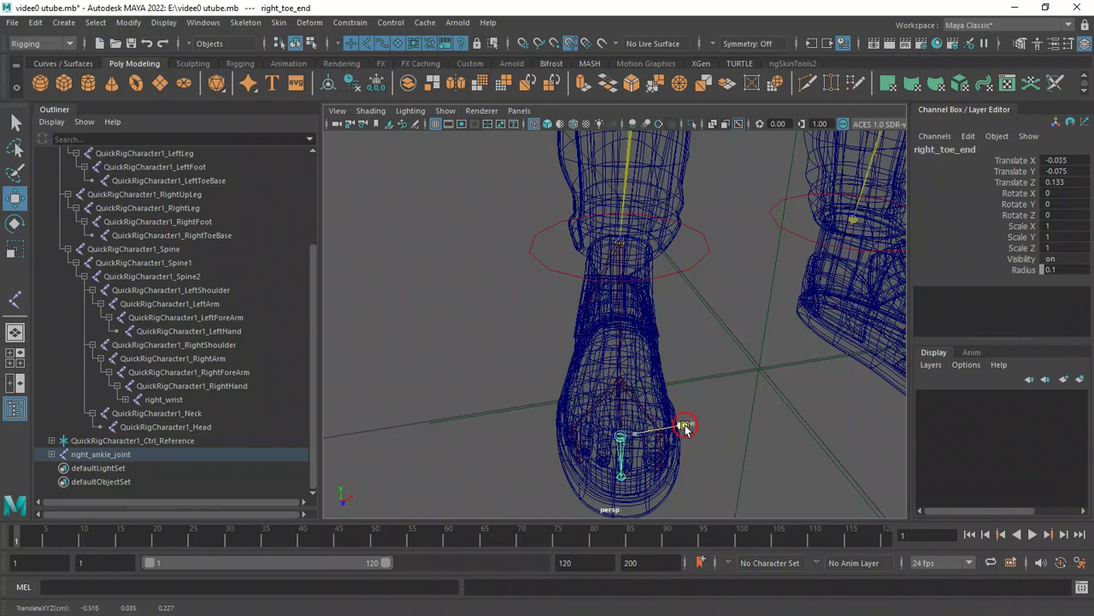
# Mirror the right_wrist joint chain across YZ with Orientation function, replacing right with Left in the duplicated names.
pyautogui.keyDown('alt'); pyautogui.moveTo(513, 396); pyautogui.dragTo(432, 392); pyautogui.keyUp('alt')
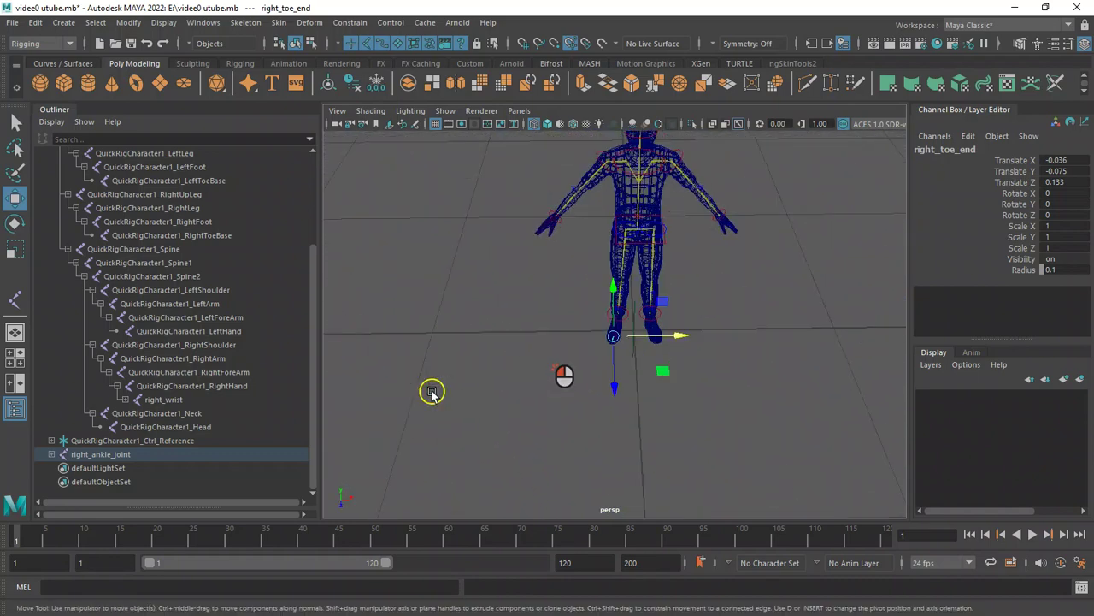
pyautogui.press('5')
pyautogui.keyDown('alt'); pyautogui.moveTo(431, 330); pyautogui.dragTo(679, 447, button='right'); pyautogui.keyUp('alt')
pyautogui.keyDown('alt'); pyautogui.moveTo(633, 419); pyautogui.dragTo(597, 393); pyautogui.keyUp('alt')
pyautogui.keyDown('alt'); pyautogui.moveTo(534, 359); pyautogui.dragTo(636, 385, button='right'); pyautogui.keyUp('alt')
pyautogui.keyDown('alt'); pyautogui.moveTo(636, 385); pyautogui.dragTo(692, 377); pyautogui.keyUp('alt')
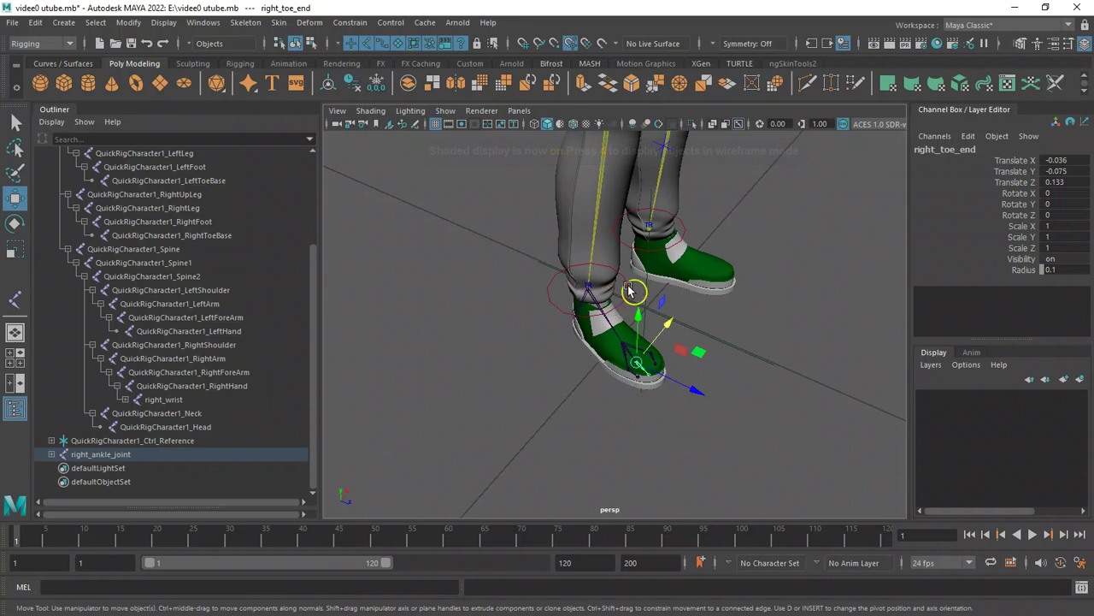
pyautogui.keyDown('alt'); pyautogui.moveTo(505, 294); pyautogui.dragTo(448, 289, button='right'); pyautogui.keyUp('alt')
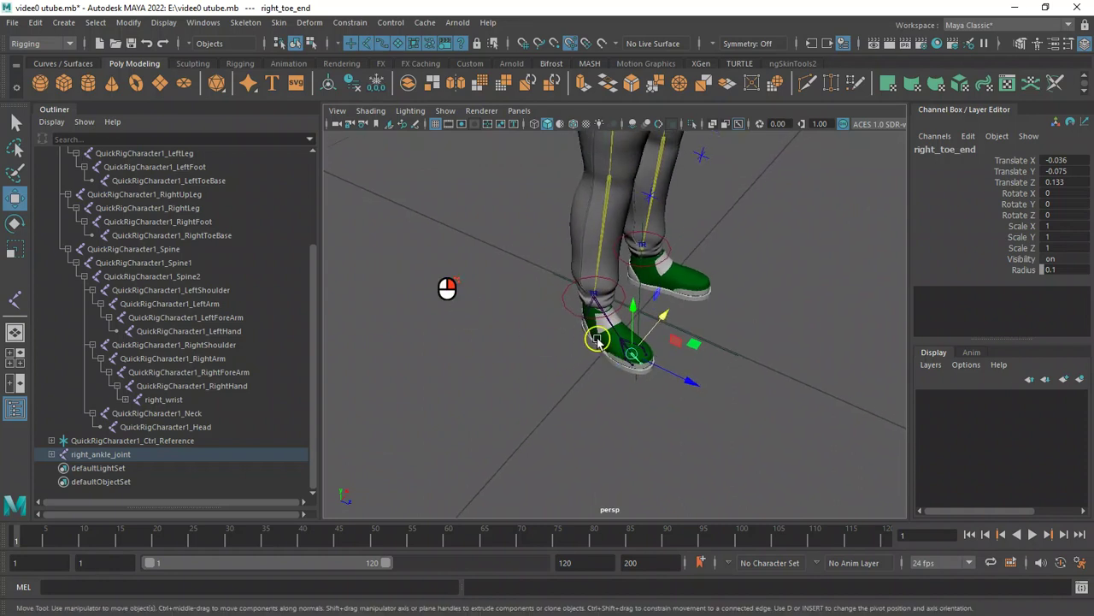
pyautogui.keyDown('alt'); pyautogui.moveTo(581, 330); pyautogui.dragTo(485, 185, button='right'); pyautogui.keyUp('alt')
pyautogui.keyDown('alt'); pyautogui.moveTo(684, 264); pyautogui.dragTo(563, 243, button='right'); pyautogui.keyUp('alt')
pyautogui.keyDown('alt'); pyautogui.moveTo(562, 244); pyautogui.dragTo(778, 280); pyautogui.keyUp('alt')
pyautogui.keyDown('alt'); pyautogui.moveTo(721, 308); pyautogui.dragTo(601, 299); pyautogui.keyUp('alt')
pyautogui.keyDown('alt'); pyautogui.moveTo(405, 230); pyautogui.dragTo(547, 308, button='right'); pyautogui.keyUp('alt')
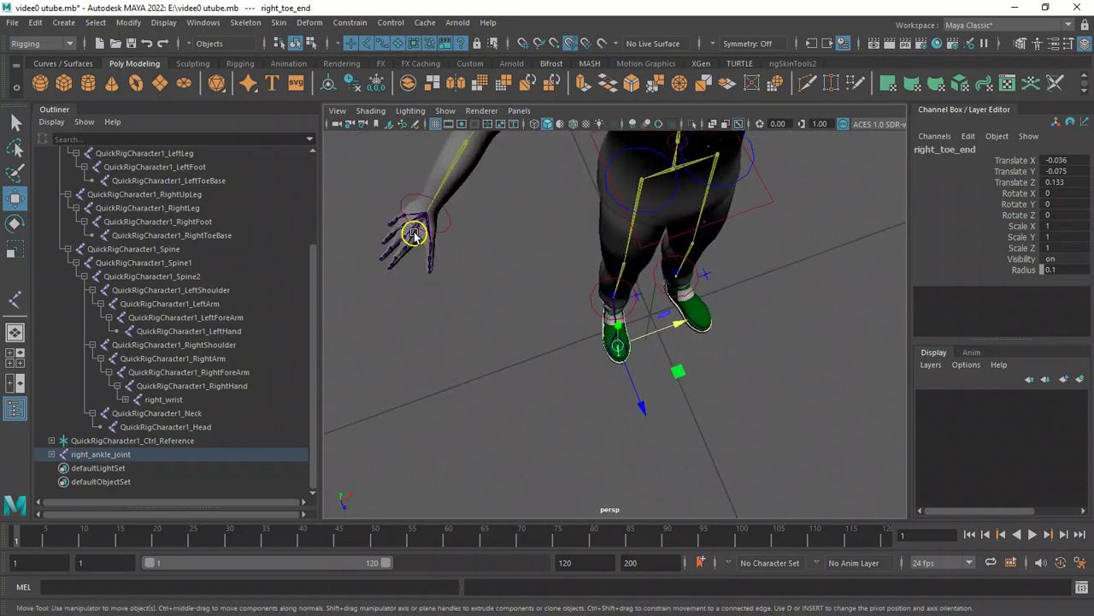
pyautogui.click(413, 233)
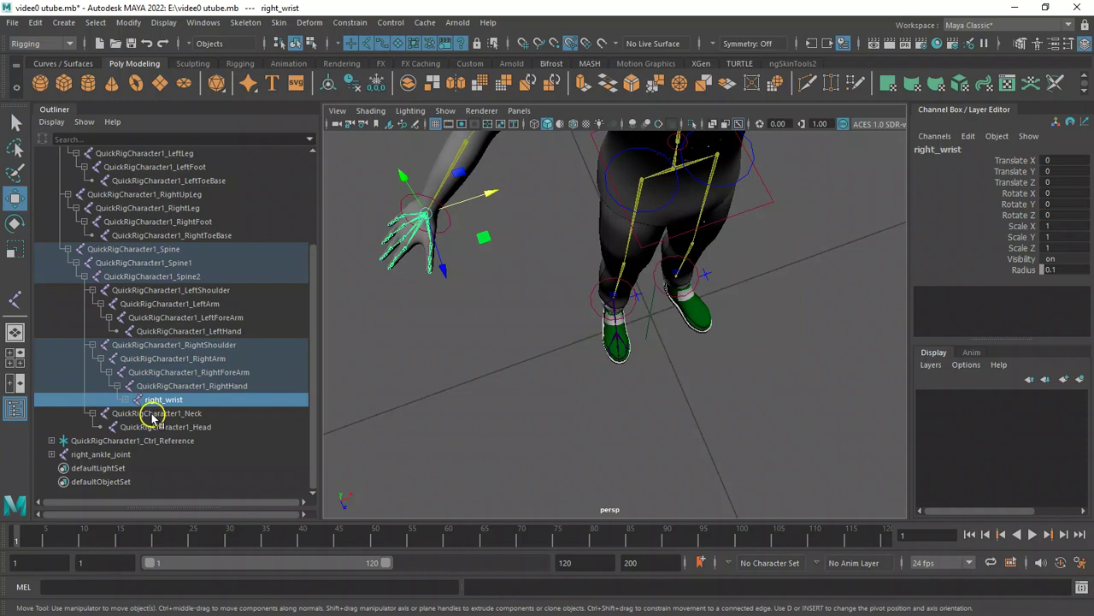
pyautogui.click(135, 43)
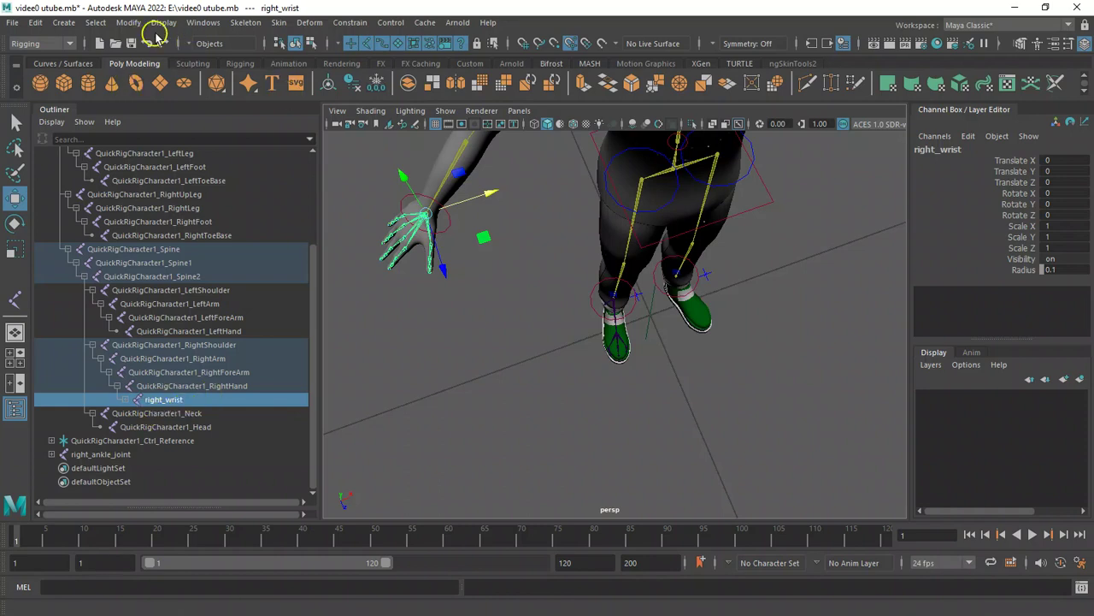
pyautogui.click(254, 23)
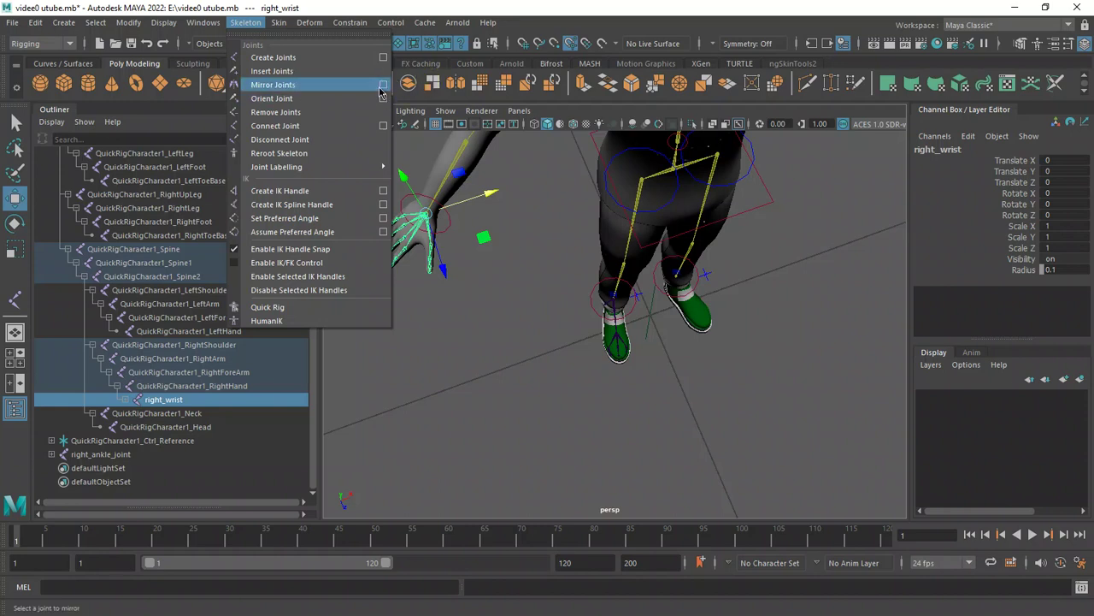
pyautogui.click(384, 86)
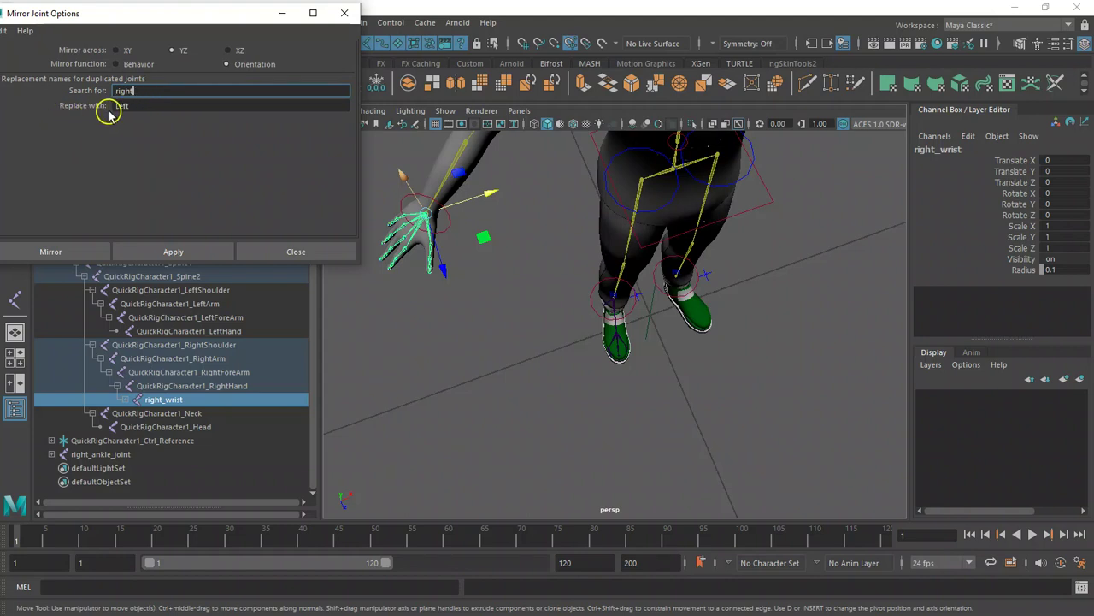
pyautogui.click(142, 105)
pyautogui.click(457, 370)
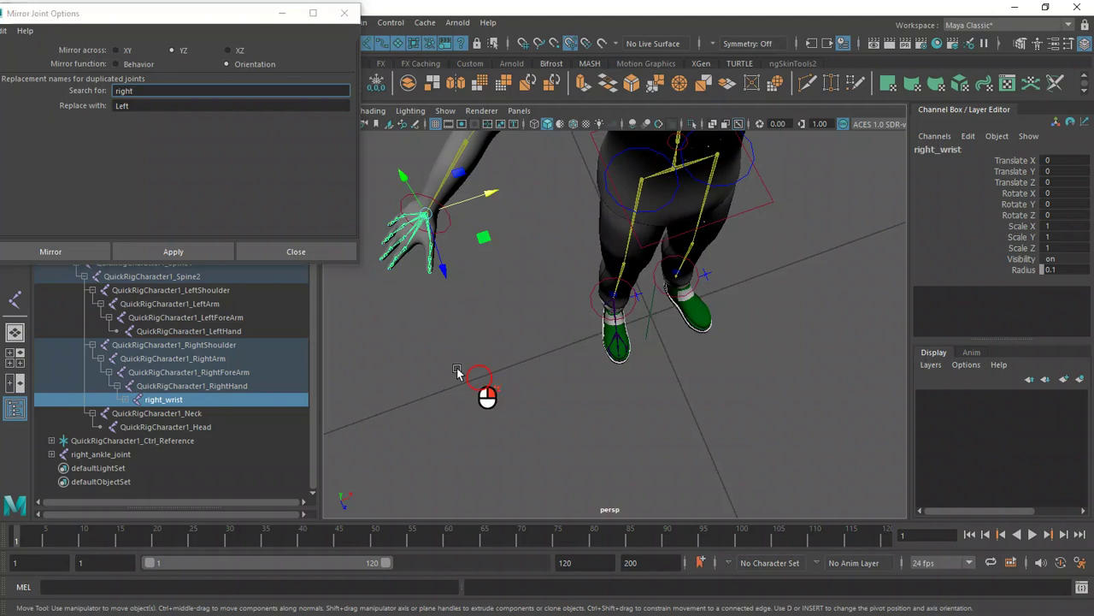
pyautogui.keyDown('alt'); pyautogui.moveTo(456, 370); pyautogui.dragTo(363, 335, button='right'); pyautogui.keyUp('alt')
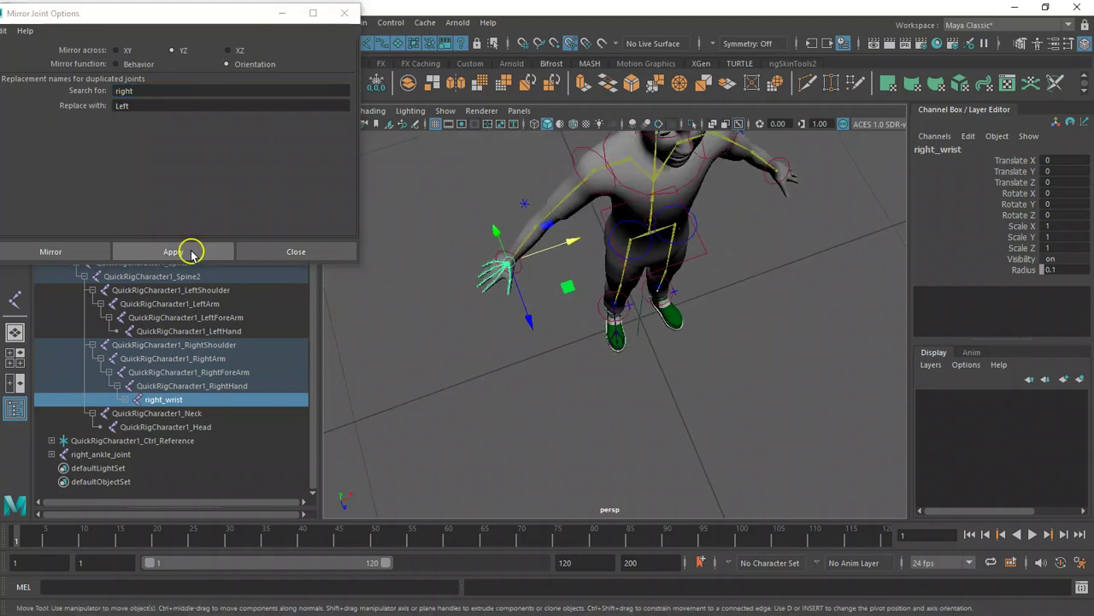
pyautogui.click(191, 252)
pyautogui.click(475, 276)
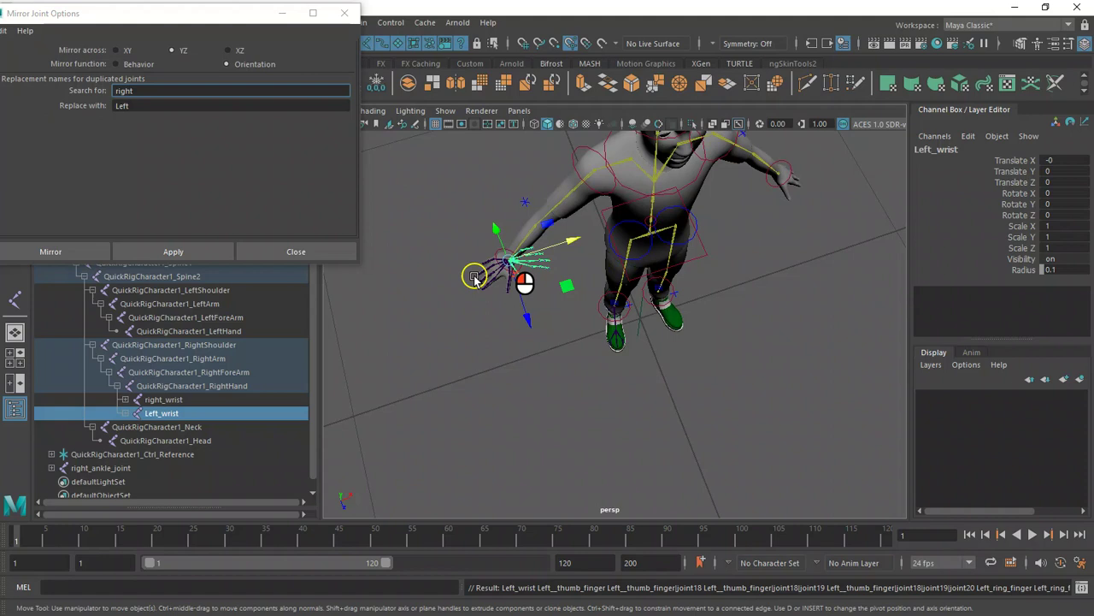
pyautogui.keyDown('alt'); pyautogui.moveTo(475, 276); pyautogui.dragTo(525, 232); pyautogui.keyUp('alt')
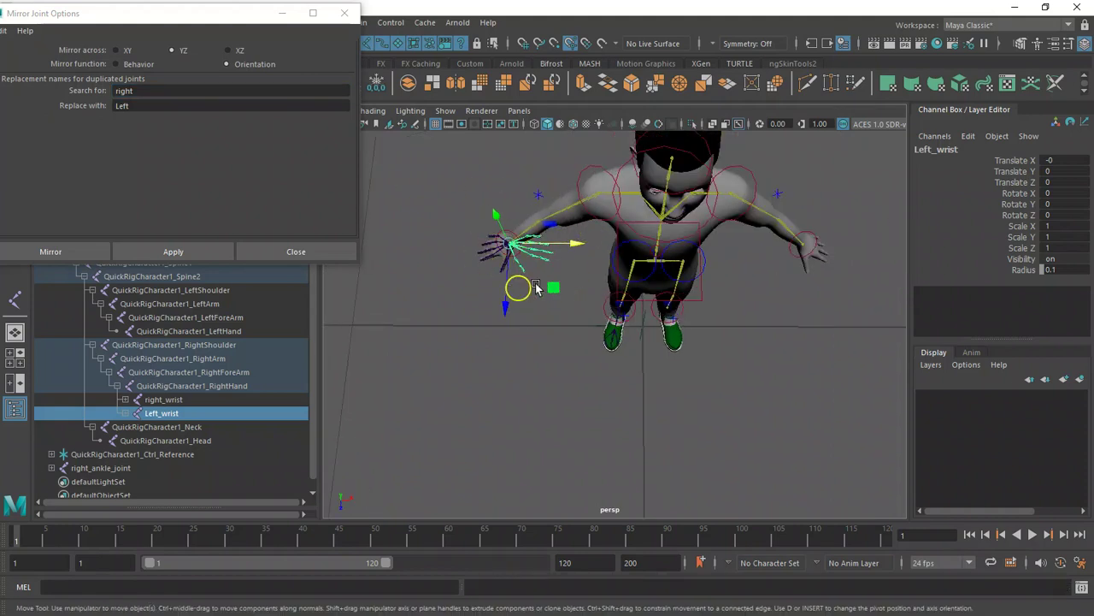
pyautogui.click(345, 13)
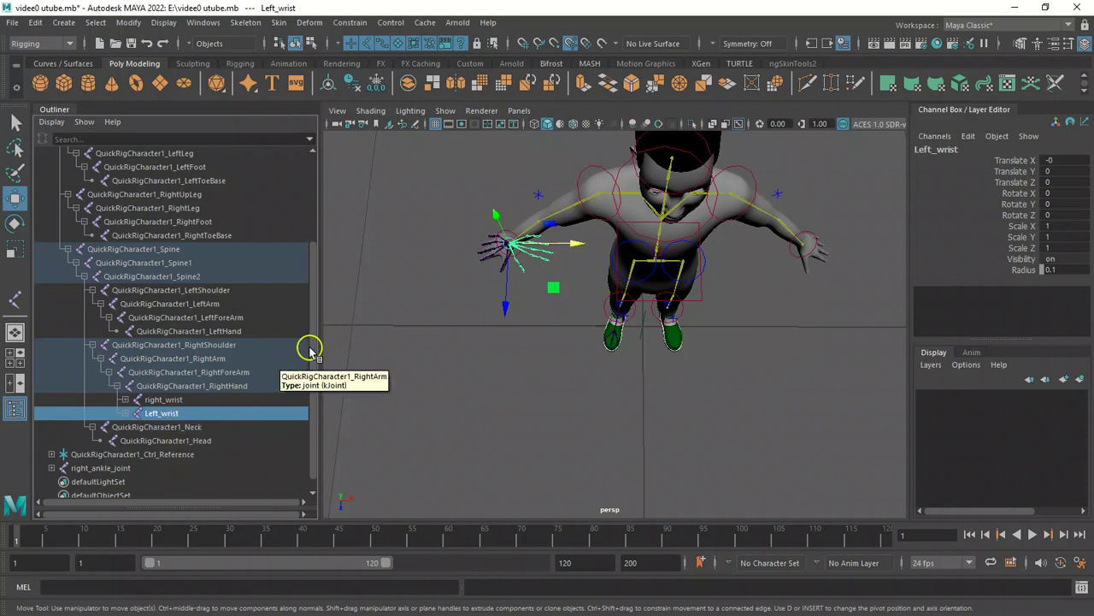
# Match Left_wrist's translation to QuickRigCharacter1_LeftHand.
pyautogui.scroll(1, 316, 354)
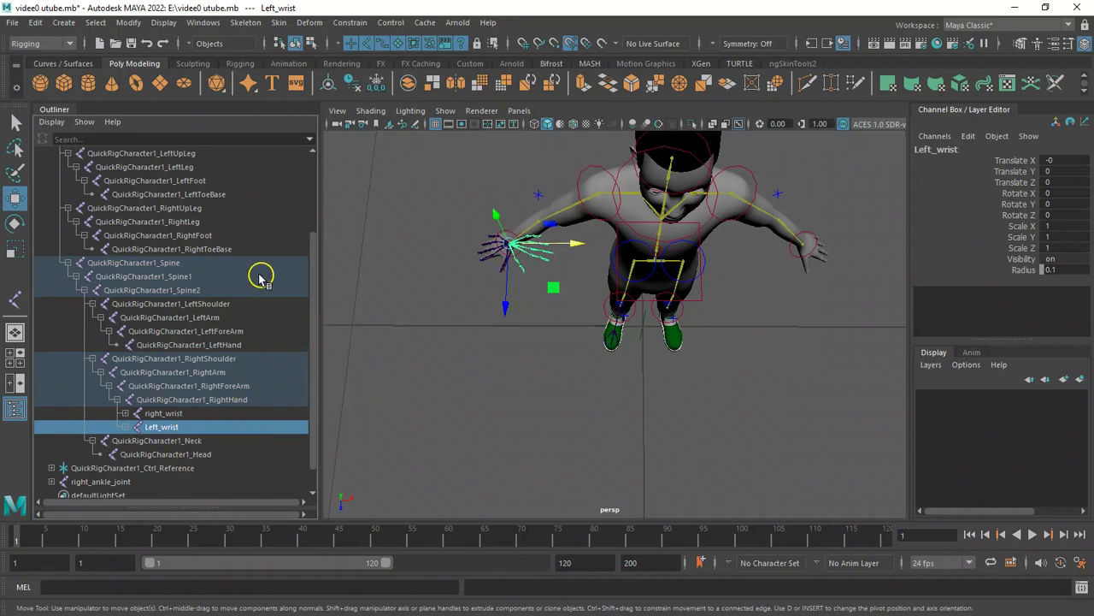
pyautogui.moveTo(313, 306)
pyautogui.mouseDown()
pyautogui.moveTo(311, 273)
pyautogui.moveTo(323, 344)
pyautogui.moveTo(319, 286)
pyautogui.mouseUp()
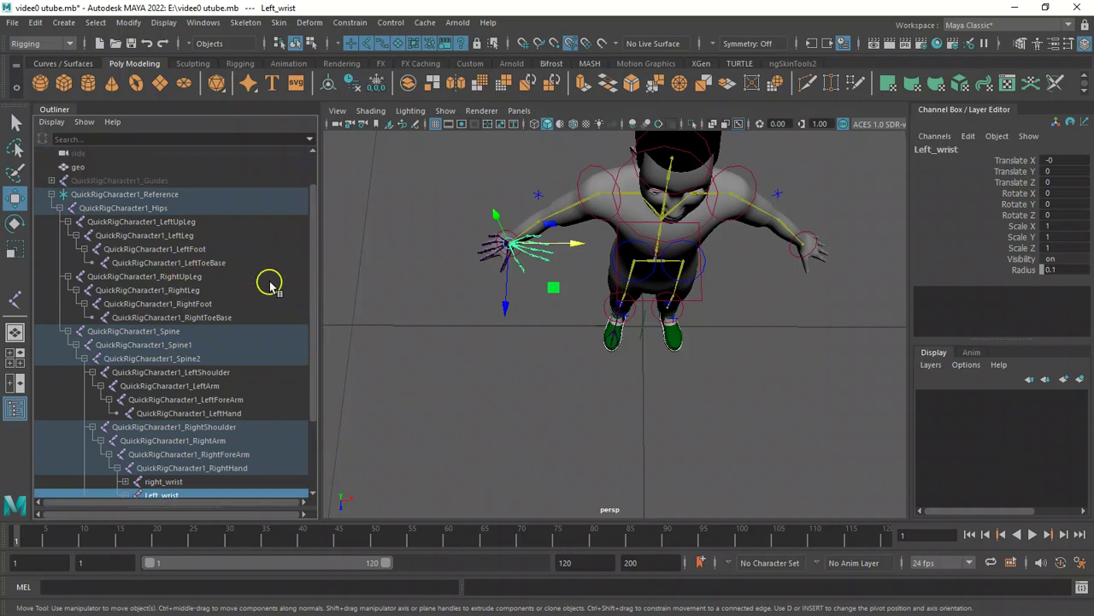
pyautogui.moveTo(314, 291); pyautogui.dragTo(328, 334)
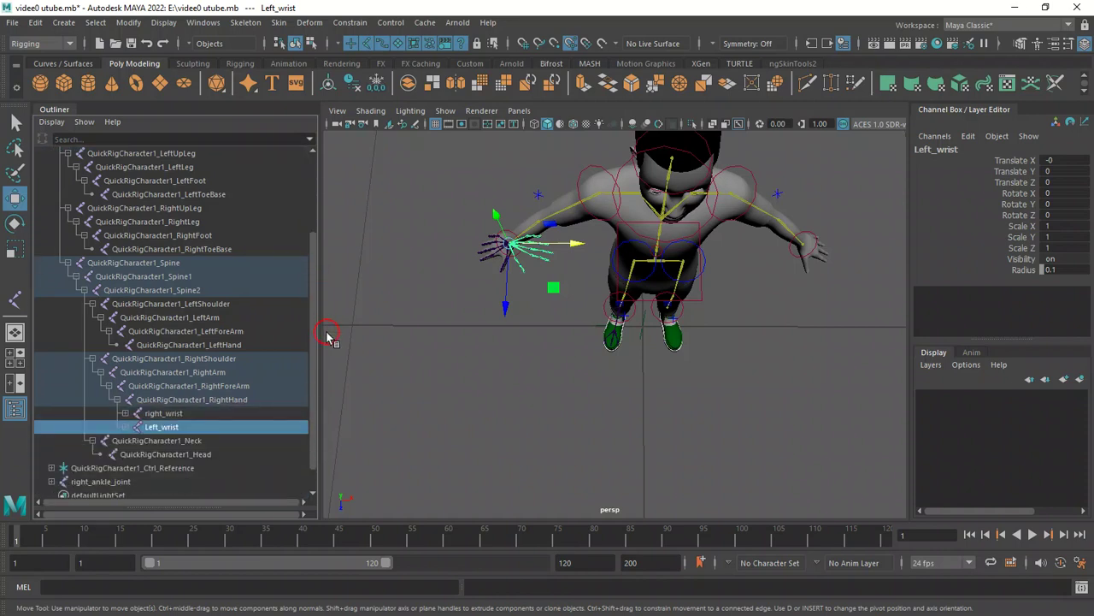
pyautogui.moveTo(199, 428); pyautogui.dragTo(242, 353, button='middle')
pyautogui.keyDown('ctrl'); pyautogui.click(242, 345); pyautogui.keyUp('ctrl')
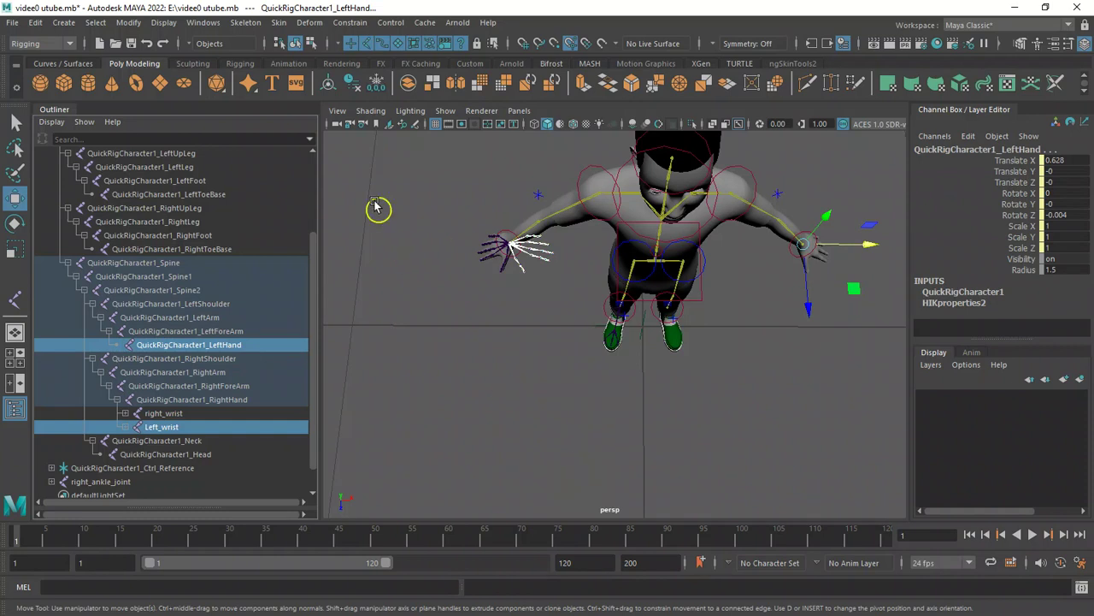
pyautogui.click(164, 26)
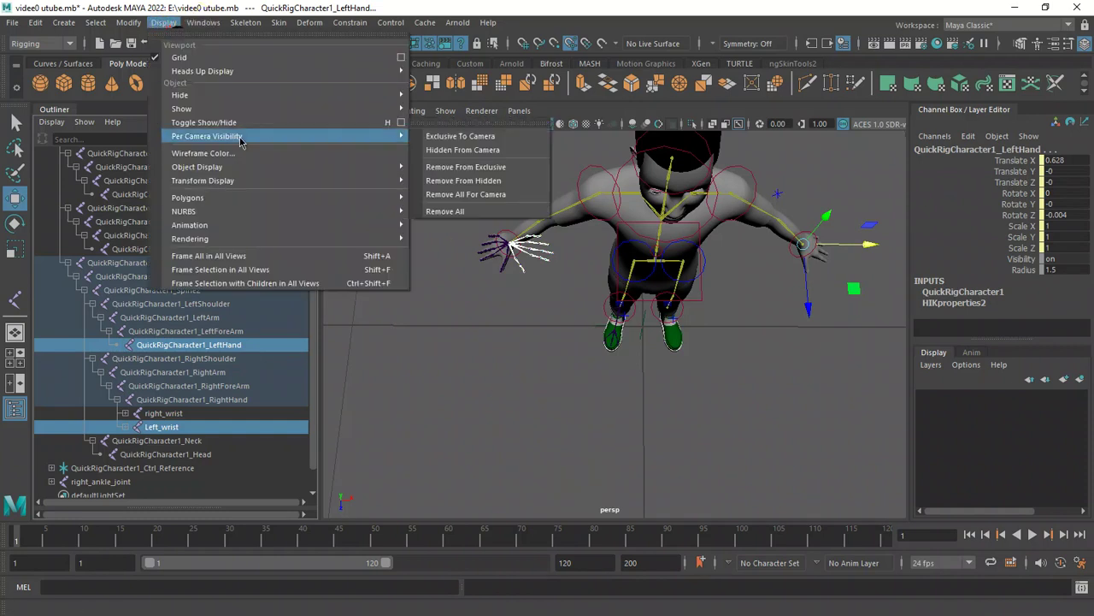
pyautogui.moveTo(124, 26)
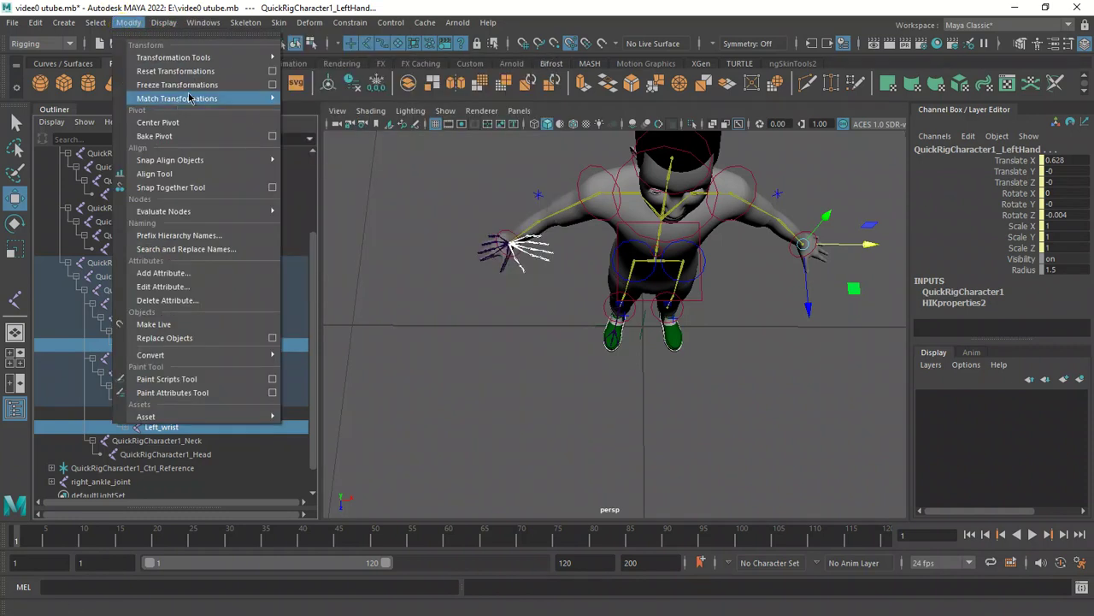
pyautogui.moveTo(213, 104)
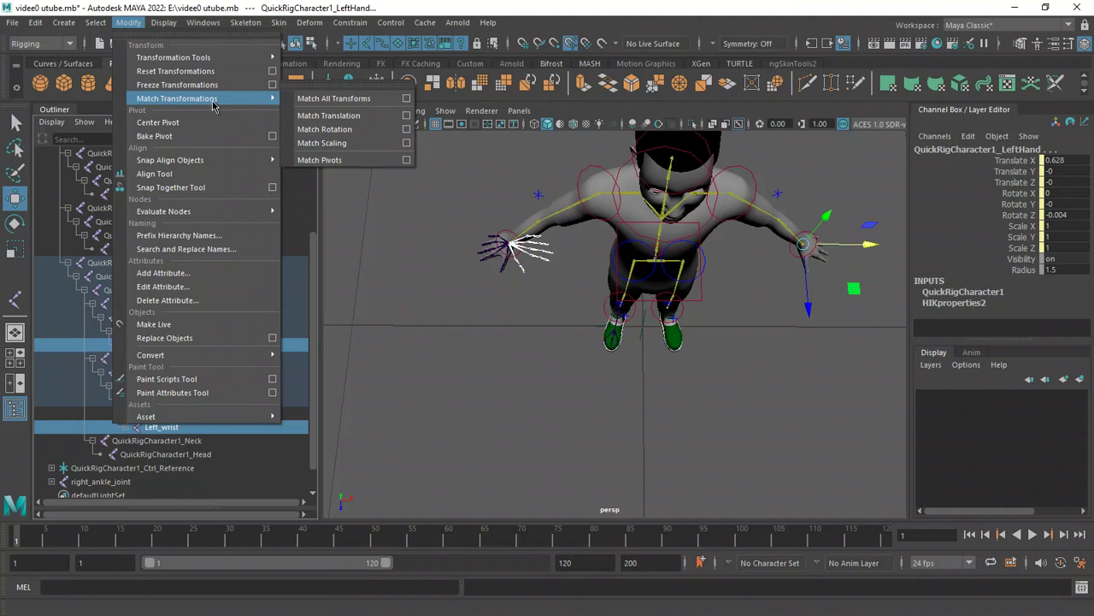
pyautogui.click(349, 121)
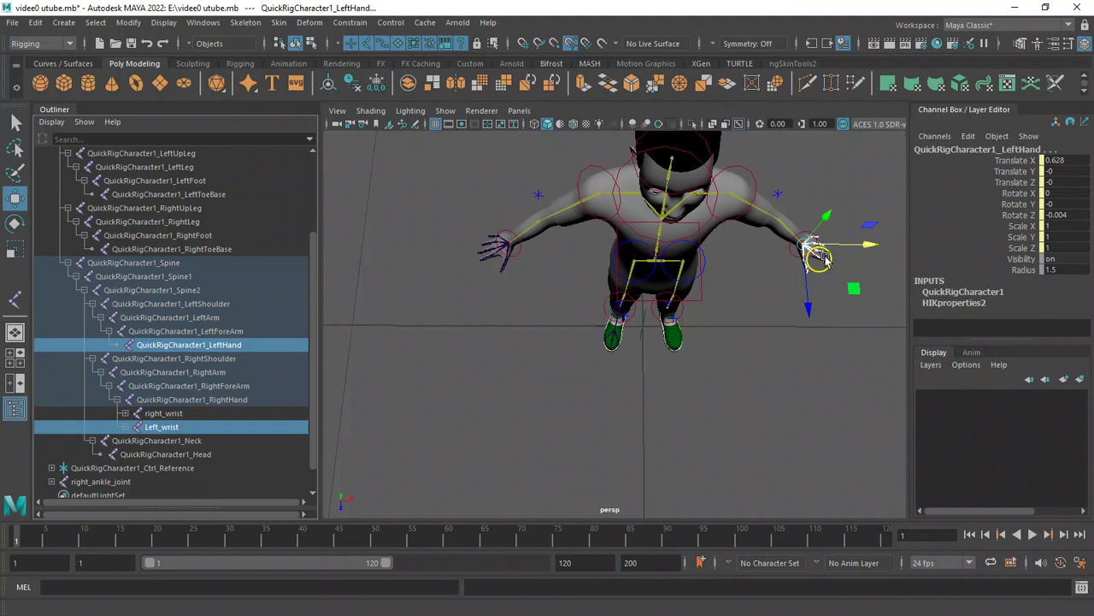
# Nudge the Left_pinky_finger and Left_index_finger joints slightly so they sit inside the left hand's fingers.
pyautogui.keyDown('alt'); pyautogui.moveTo(740, 339); pyautogui.dragTo(566, 285); pyautogui.keyUp('alt')
pyautogui.keyDown('alt'); pyautogui.moveTo(588, 318); pyautogui.dragTo(673, 399, button='right'); pyautogui.keyUp('alt')
pyautogui.keyDown('alt'); pyautogui.moveTo(677, 353); pyautogui.dragTo(676, 365); pyautogui.keyUp('alt')
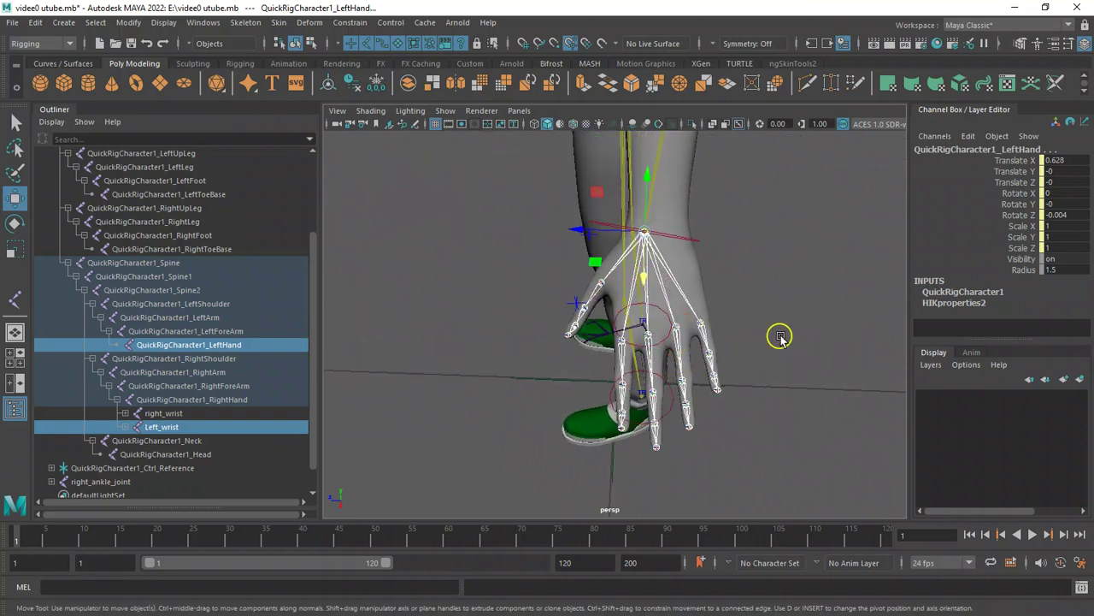
pyautogui.click(704, 324)
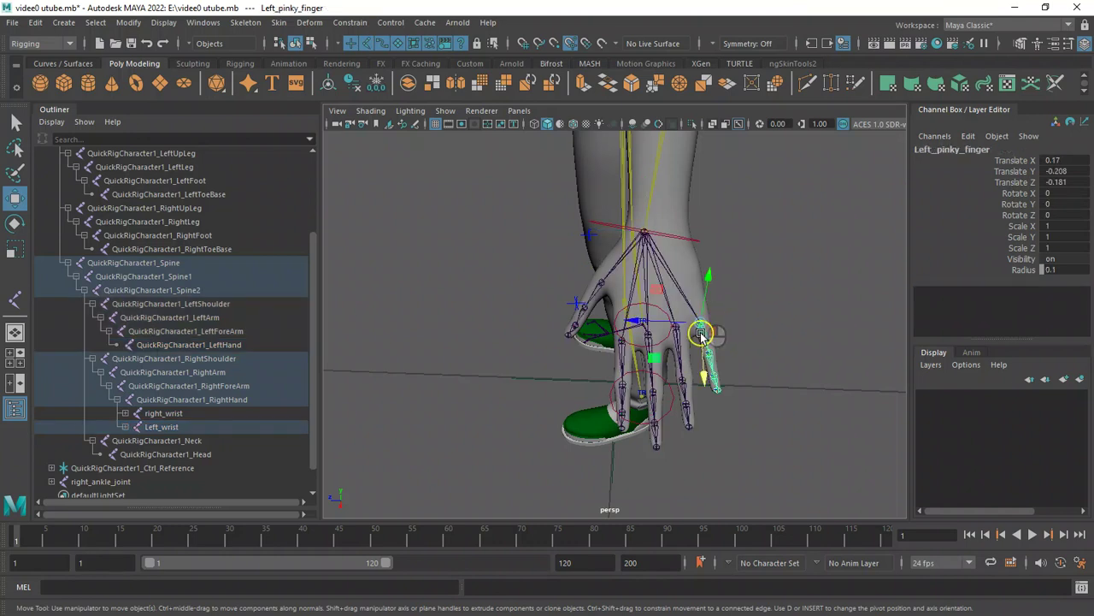
pyautogui.moveTo(634, 321); pyautogui.dragTo(641, 345, button='middle')
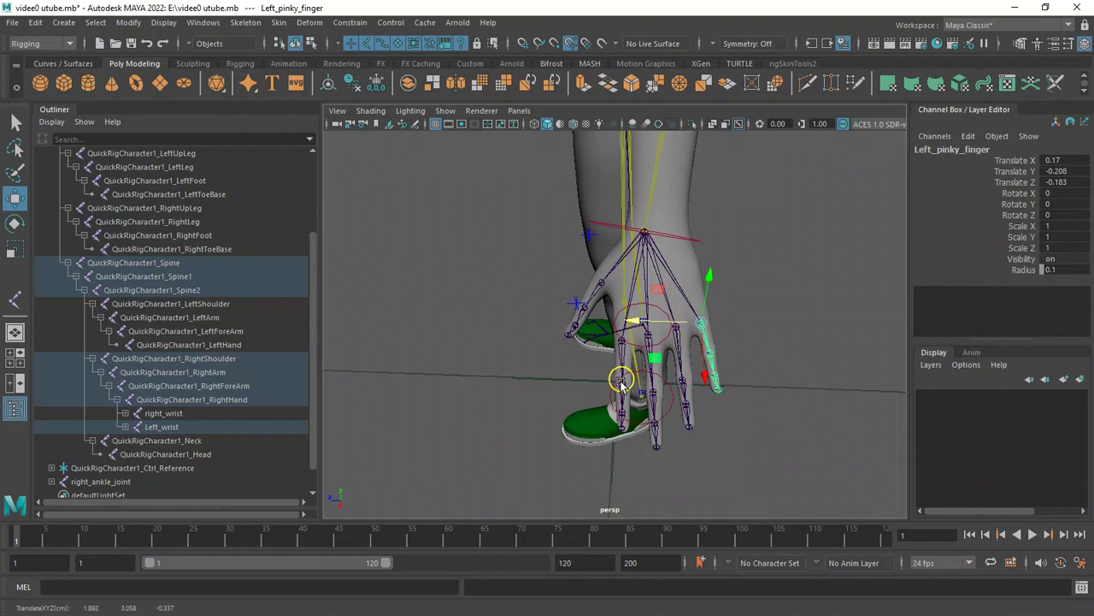
pyautogui.click(680, 332)
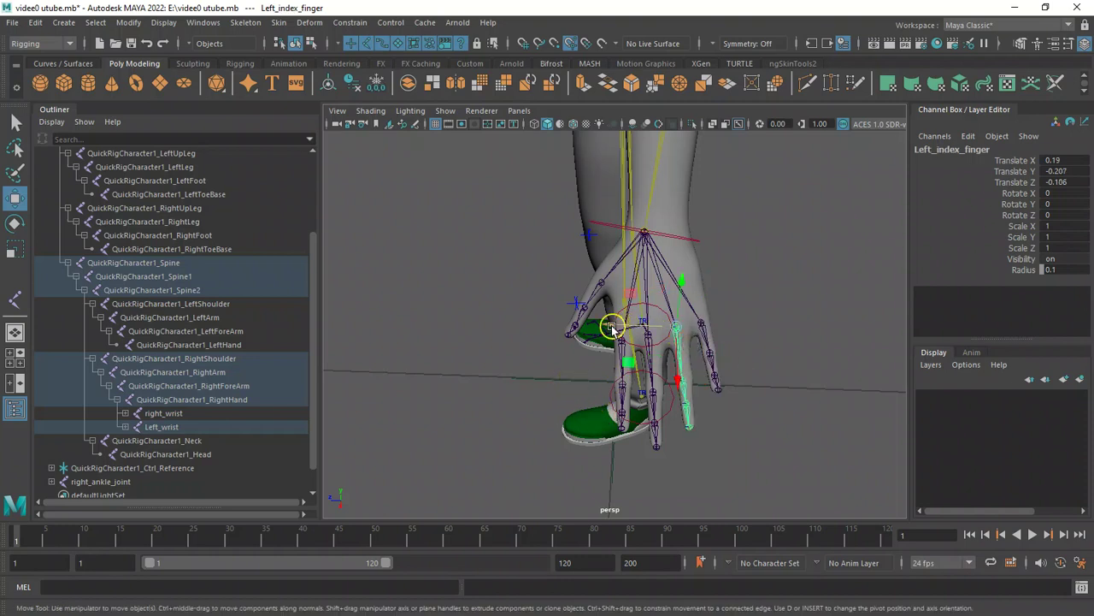
pyautogui.moveTo(623, 337); pyautogui.dragTo(613, 329, button='middle')
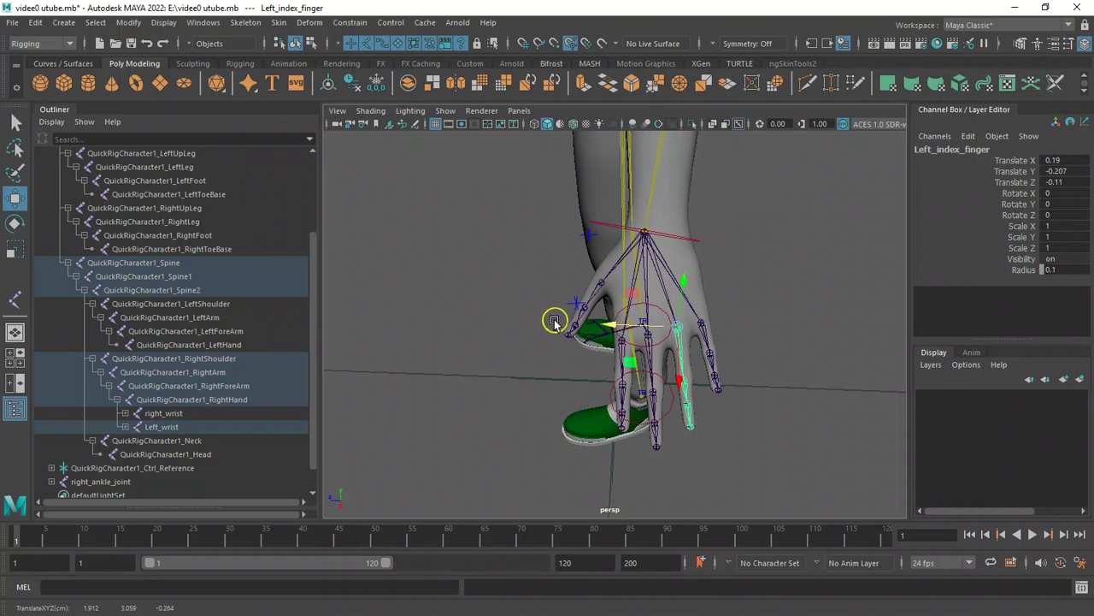
# Parent Left_wrist under QuickRigCharacter1_LeftHand.
pyautogui.keyDown('alt'); pyautogui.moveTo(564, 327); pyautogui.dragTo(598, 336); pyautogui.keyUp('alt')
pyautogui.scroll(-4, 586, 345)
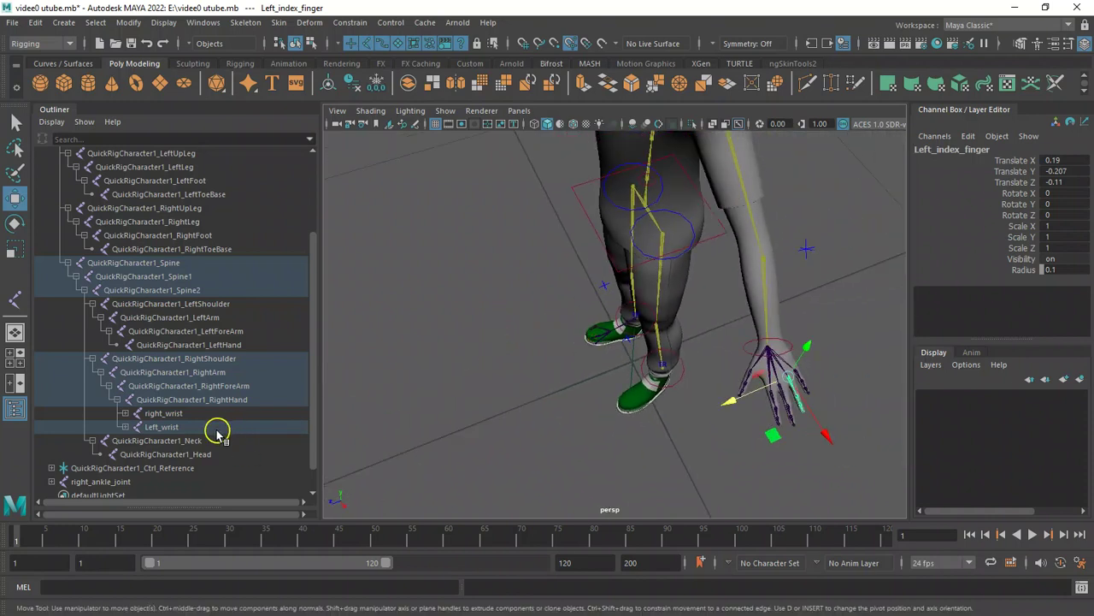
pyautogui.click(171, 426)
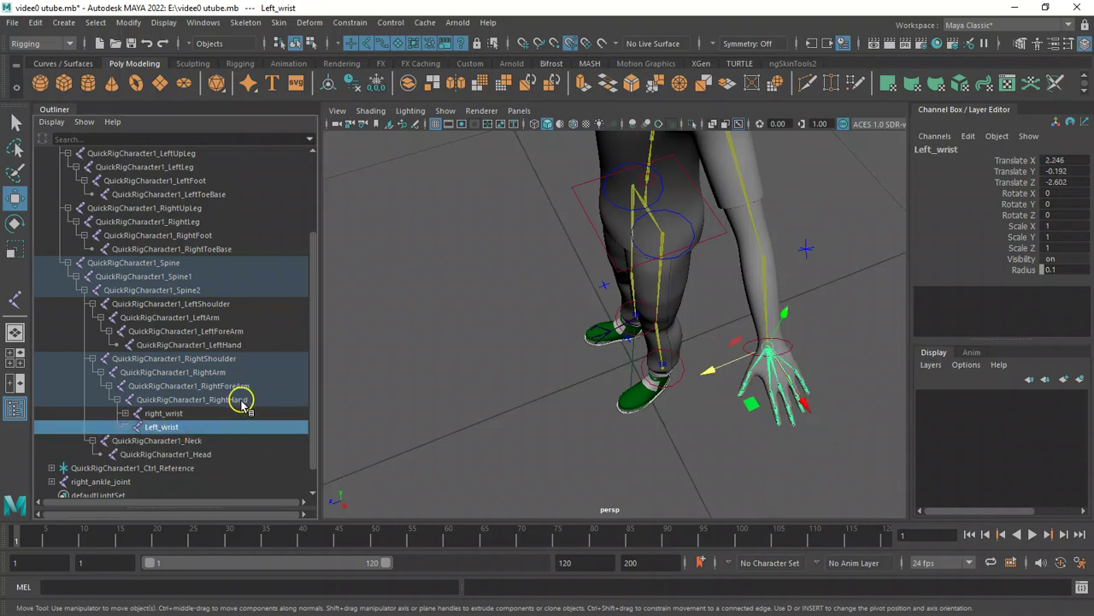
pyautogui.keyDown('ctrl'); pyautogui.click(231, 345); pyautogui.keyUp('ctrl')
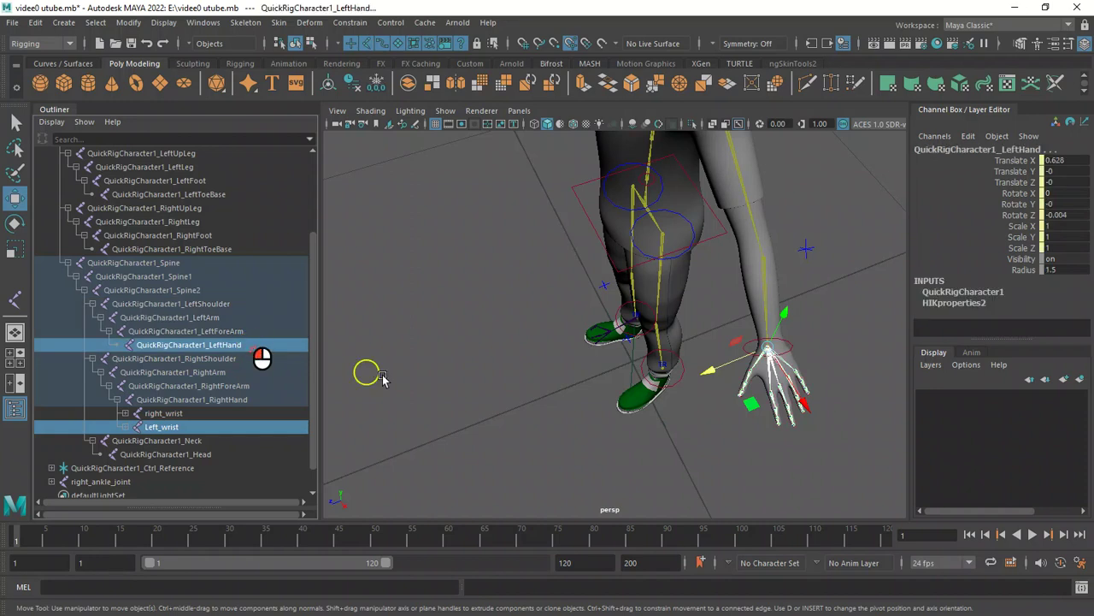
pyautogui.press('p')
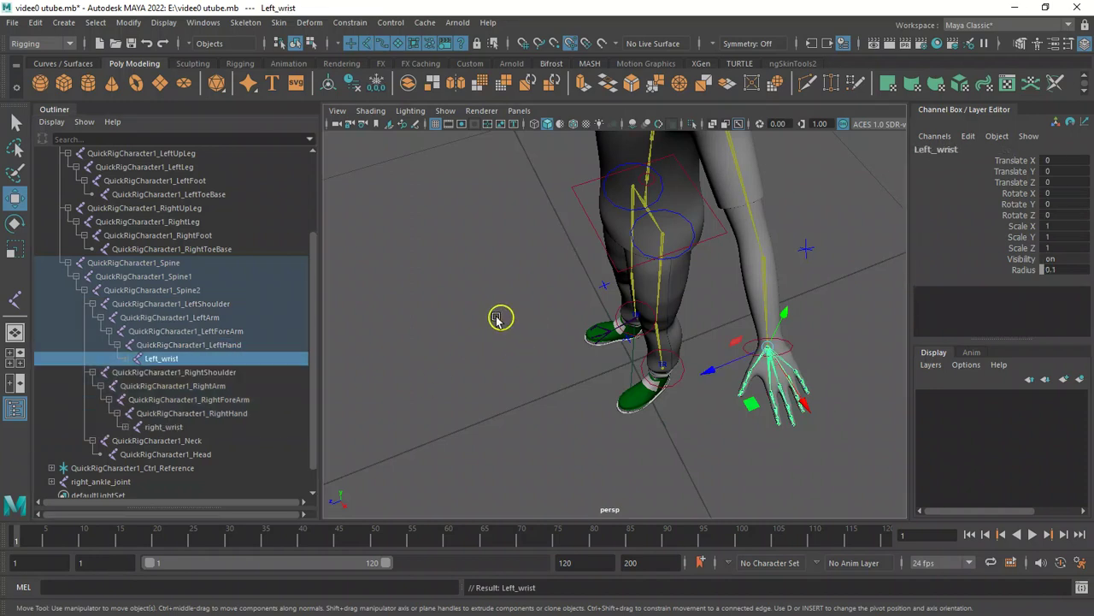
# Parent right_ankle_joint under QuickRigCharacter1_RightFoot.
pyautogui.keyDown('alt'); pyautogui.moveTo(463, 328); pyautogui.dragTo(762, 371); pyautogui.keyUp('alt')
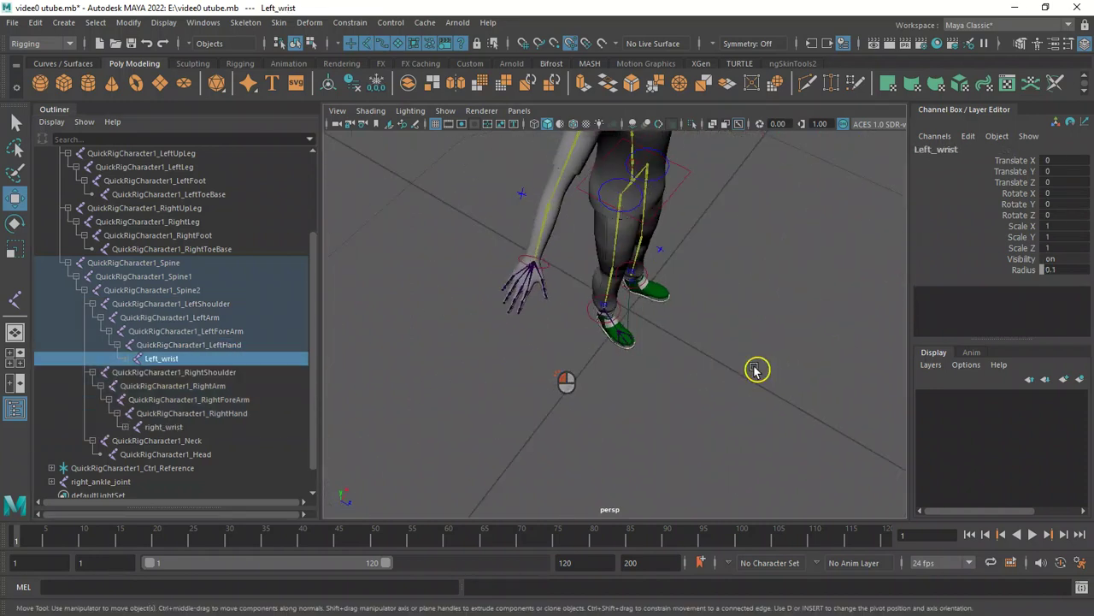
pyautogui.keyDown('alt'); pyautogui.moveTo(591, 334); pyautogui.dragTo(759, 407); pyautogui.keyUp('alt')
pyautogui.keyDown('alt'); pyautogui.moveTo(759, 407); pyautogui.dragTo(926, 490, button='right'); pyautogui.keyUp('alt')
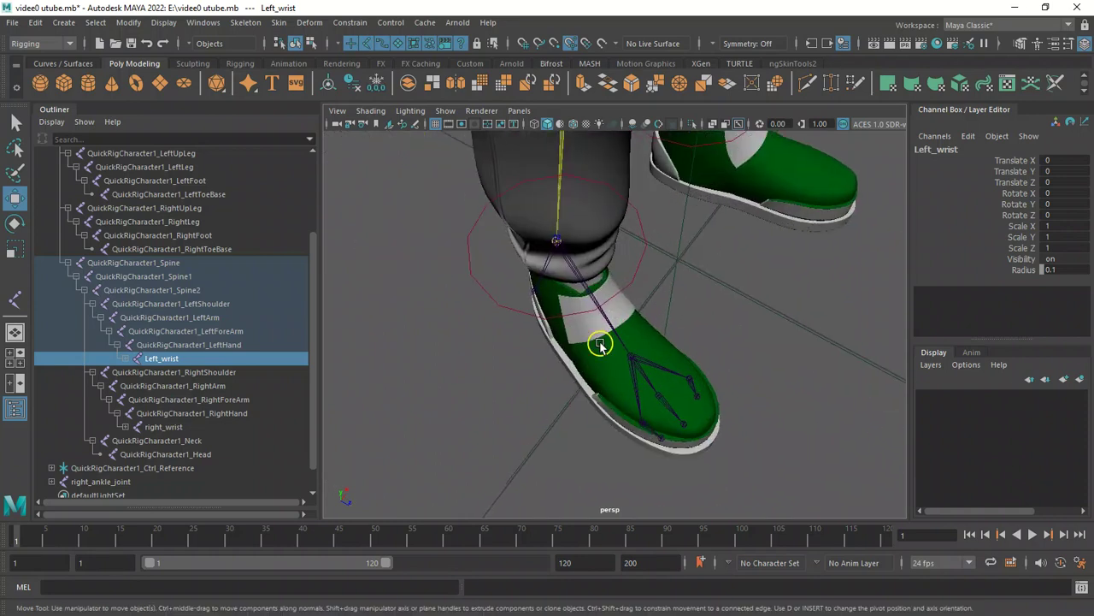
pyautogui.click(572, 258)
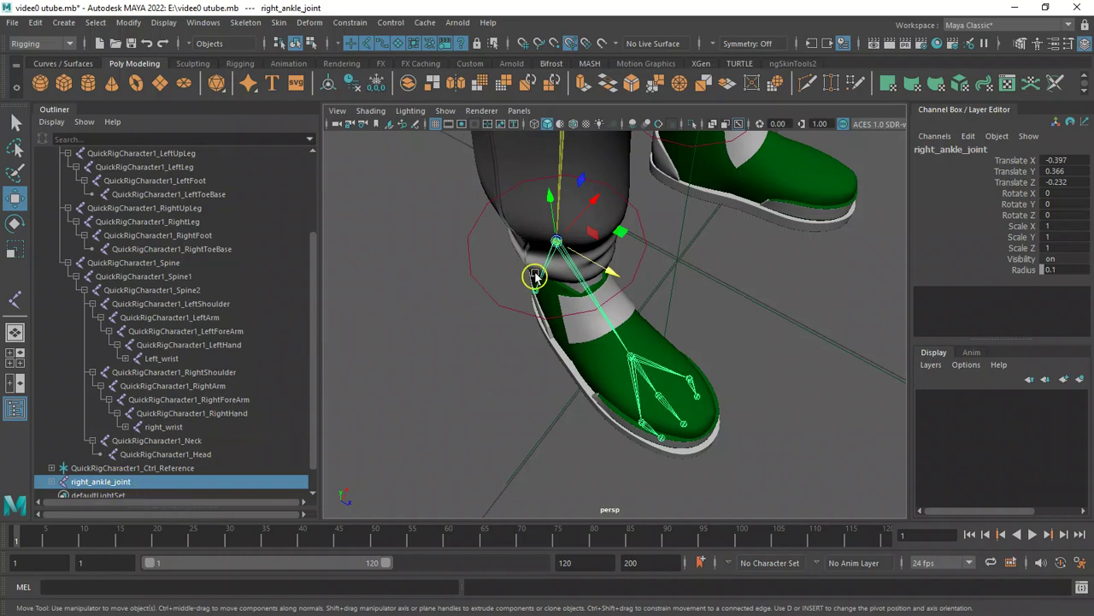
pyautogui.keyDown('alt'); pyautogui.moveTo(447, 315); pyautogui.dragTo(391, 354); pyautogui.keyUp('alt')
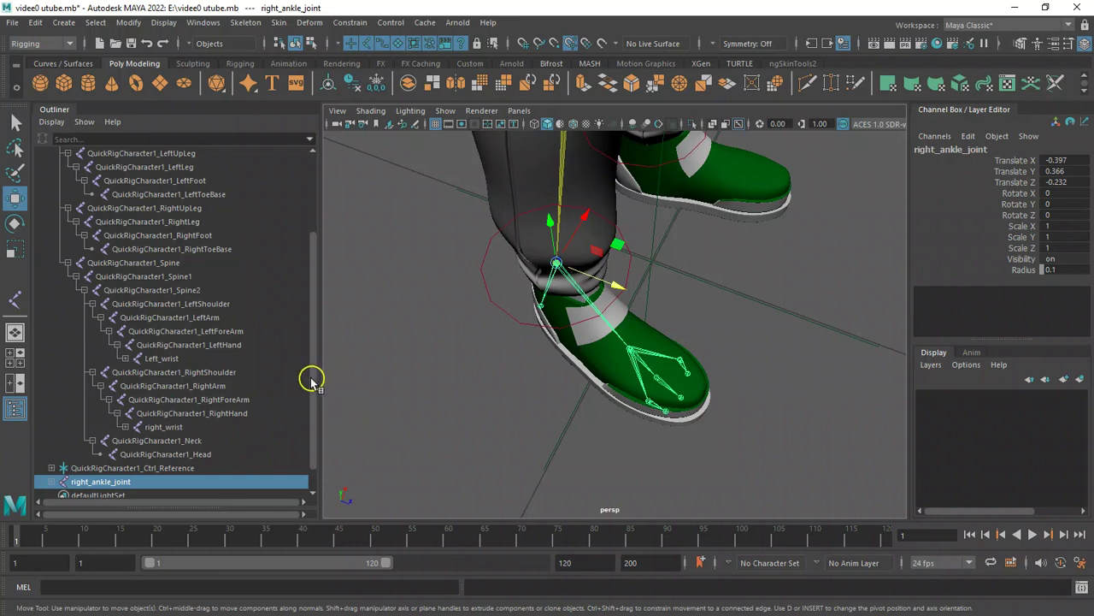
pyautogui.scroll(1, 316, 378)
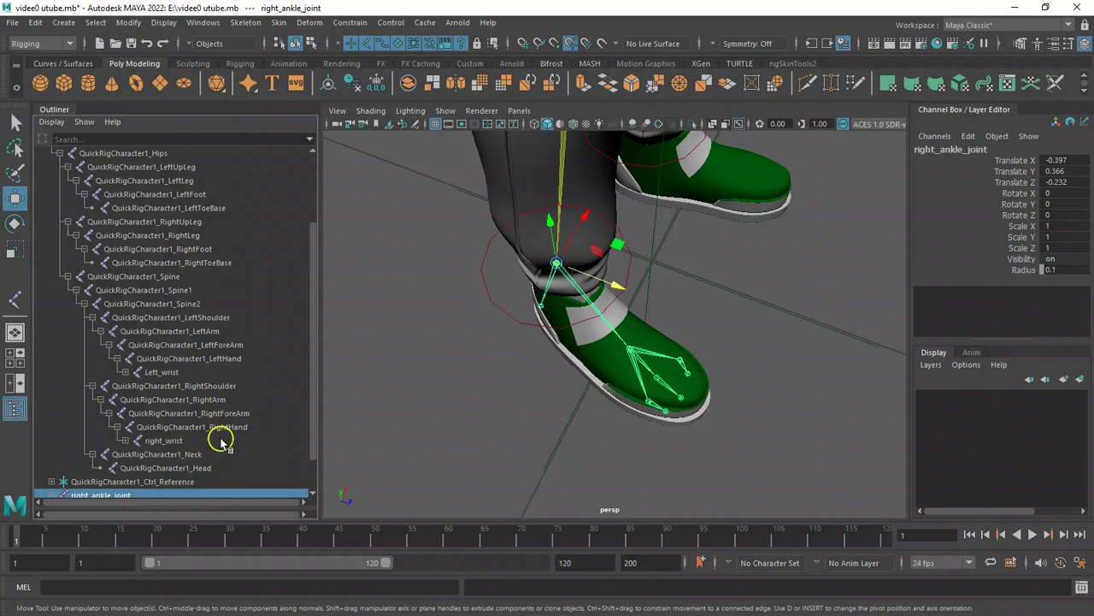
pyautogui.click(198, 250)
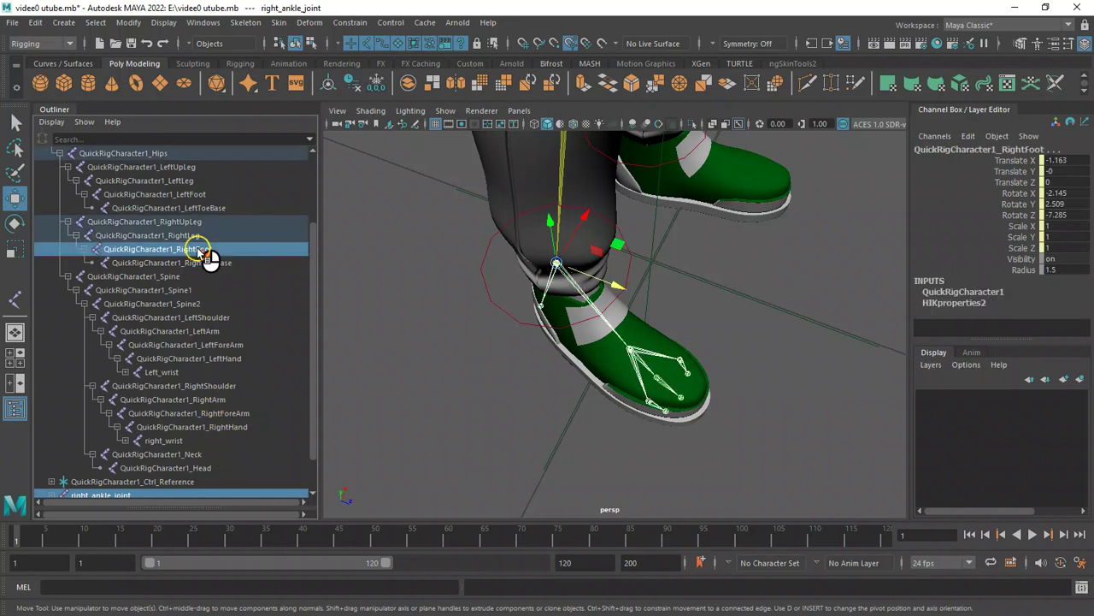
pyautogui.press('p')
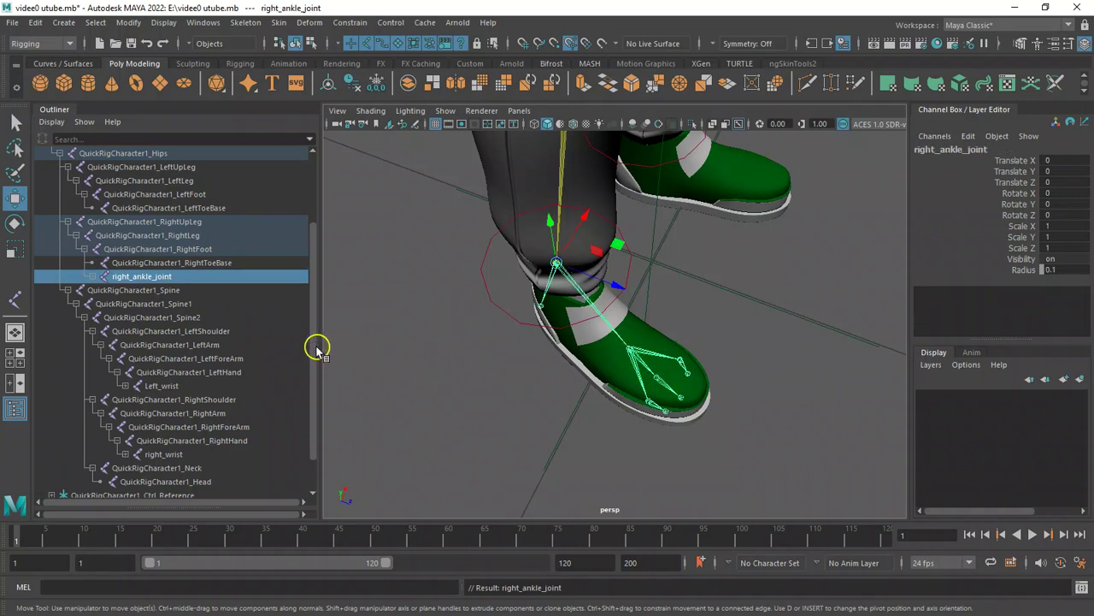
# Mirror right_ankle_joint across YZ with Orientation function, replacing right with Left in the duplicated names.
pyautogui.scroll(-2, 313, 346)
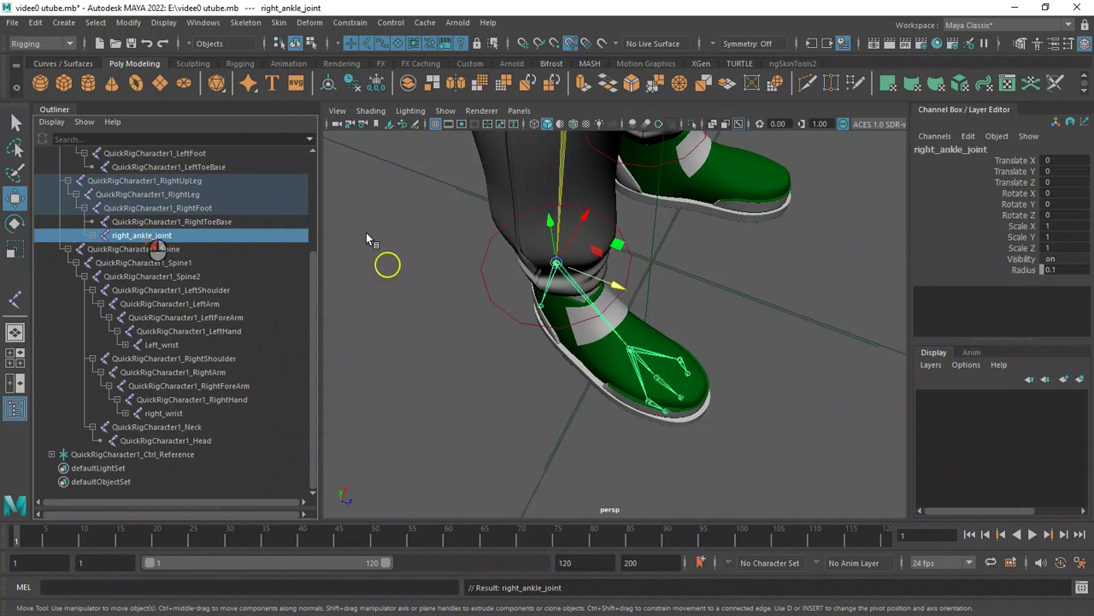
pyautogui.click(243, 23)
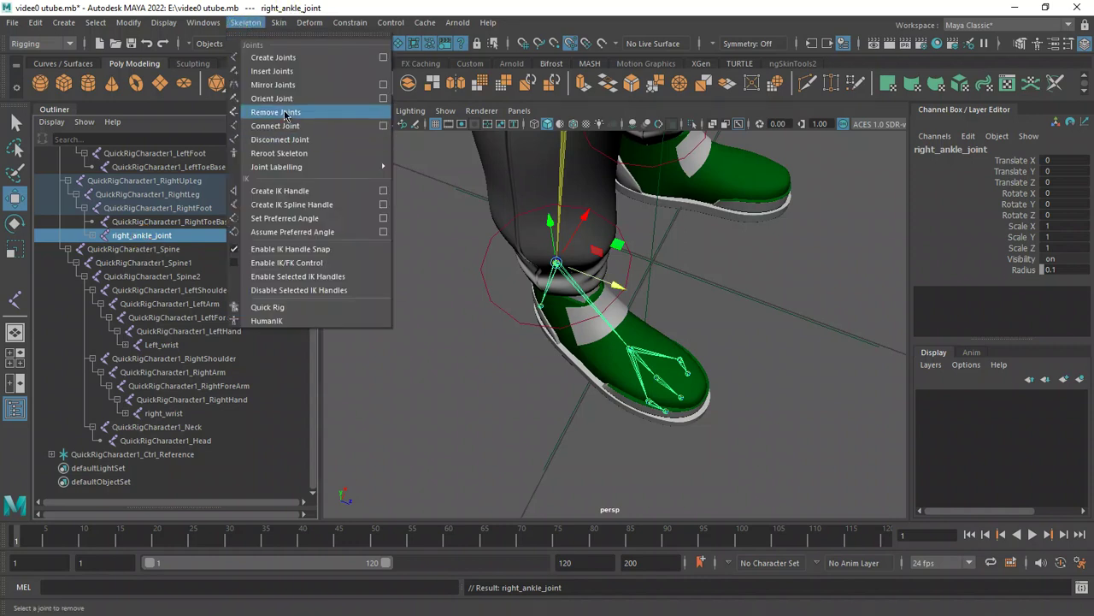
pyautogui.click(381, 85)
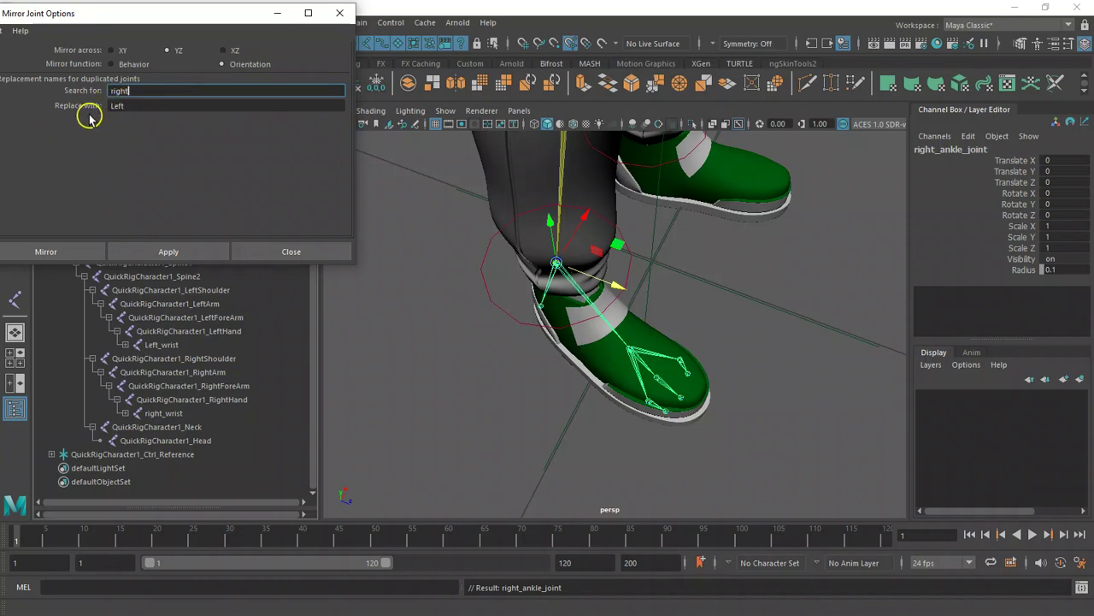
pyautogui.click(171, 250)
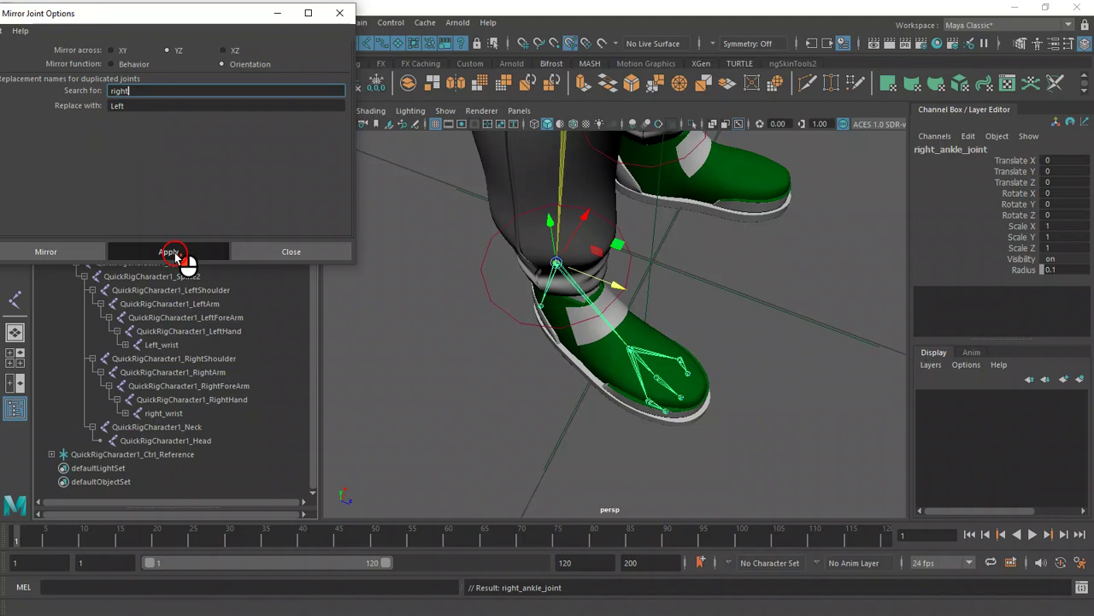
pyautogui.keyDown('alt'); pyautogui.moveTo(660, 259); pyautogui.dragTo(645, 256); pyautogui.keyUp('alt')
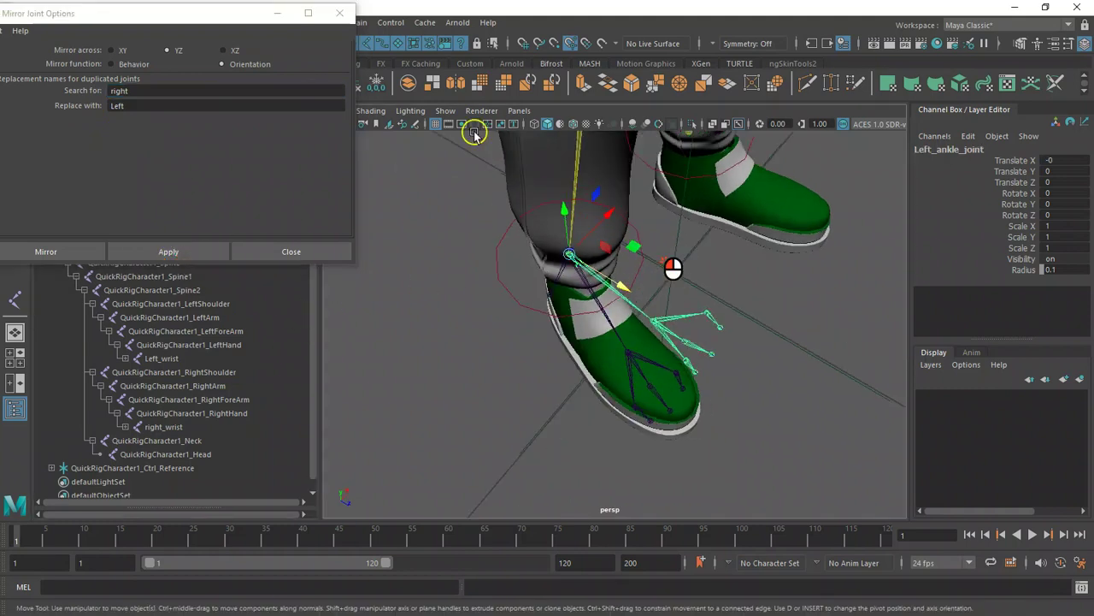
pyautogui.click(347, 13)
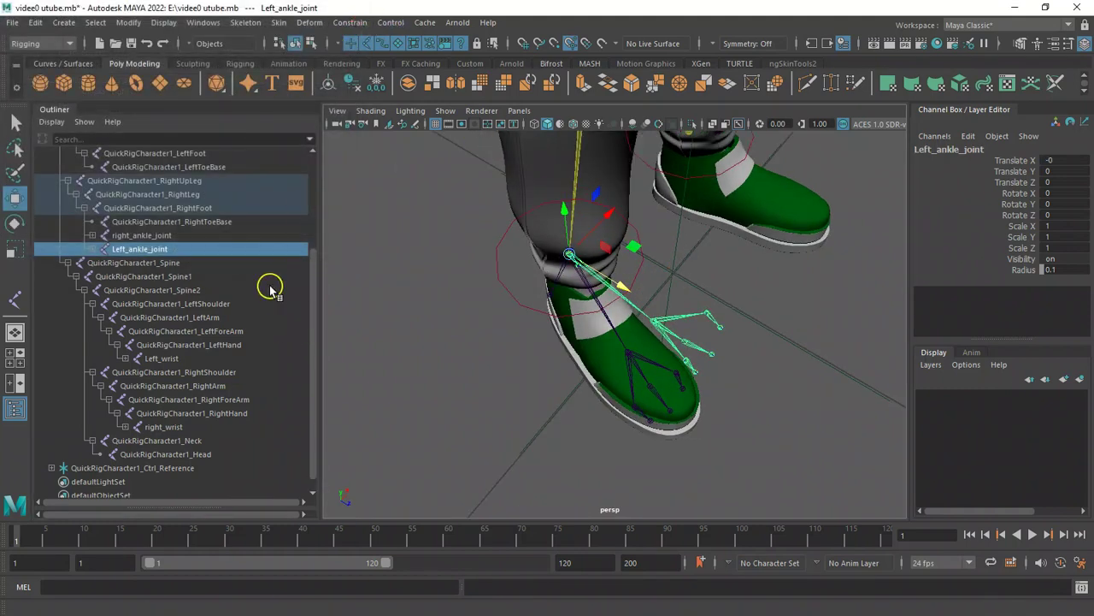
# Match Left_ankle_joint's translation to QuickRigCharacter1_LeftFoot.
pyautogui.click(317, 382)
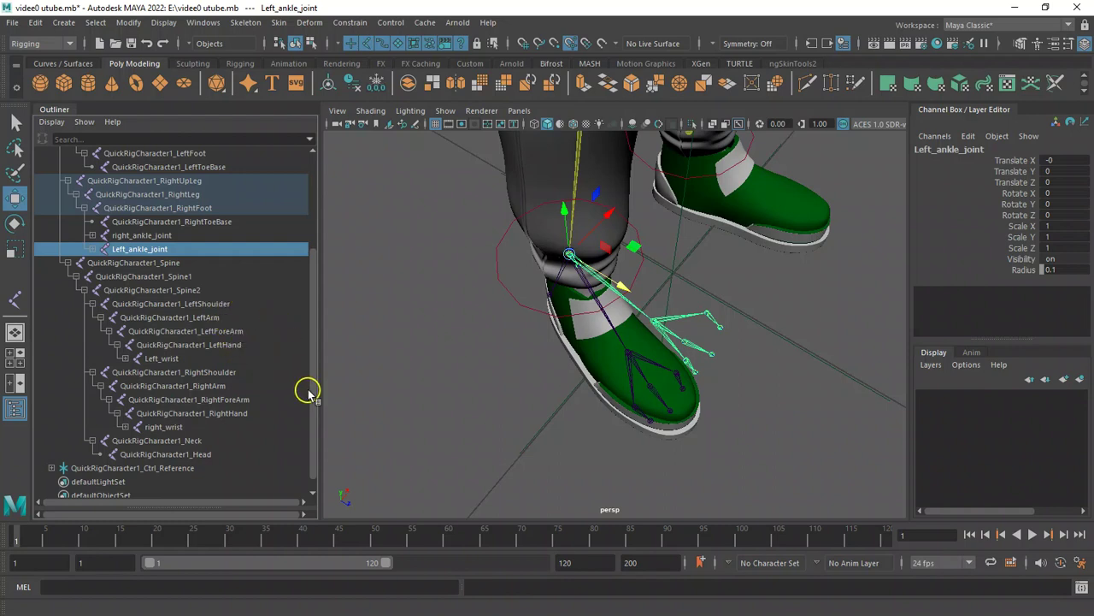
pyautogui.scroll(2, 315, 391)
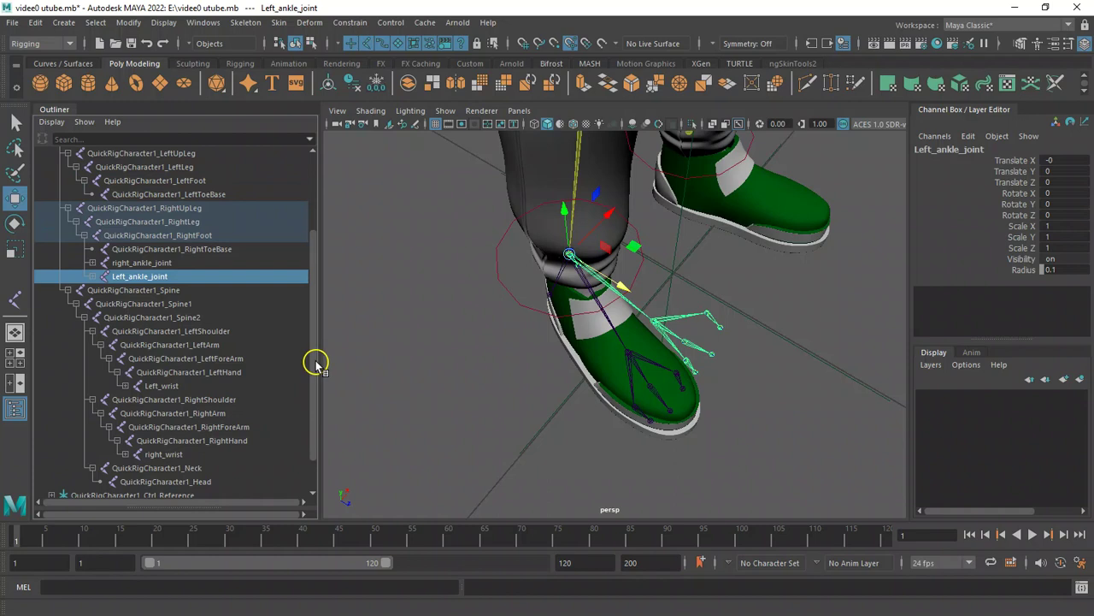
pyautogui.click(208, 183)
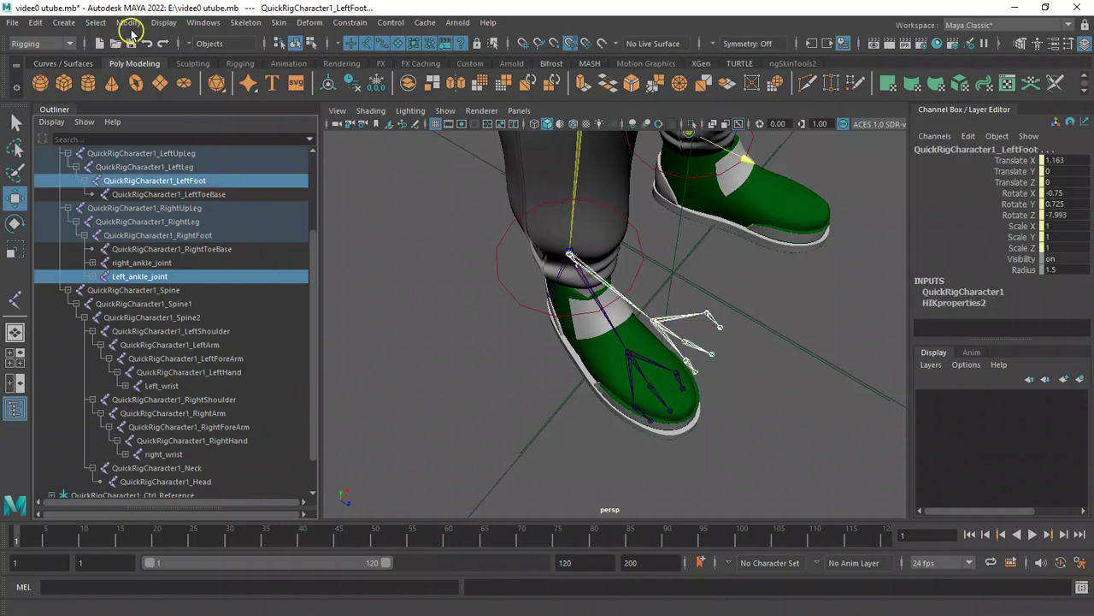
pyautogui.click(129, 22)
pyautogui.moveTo(197, 101)
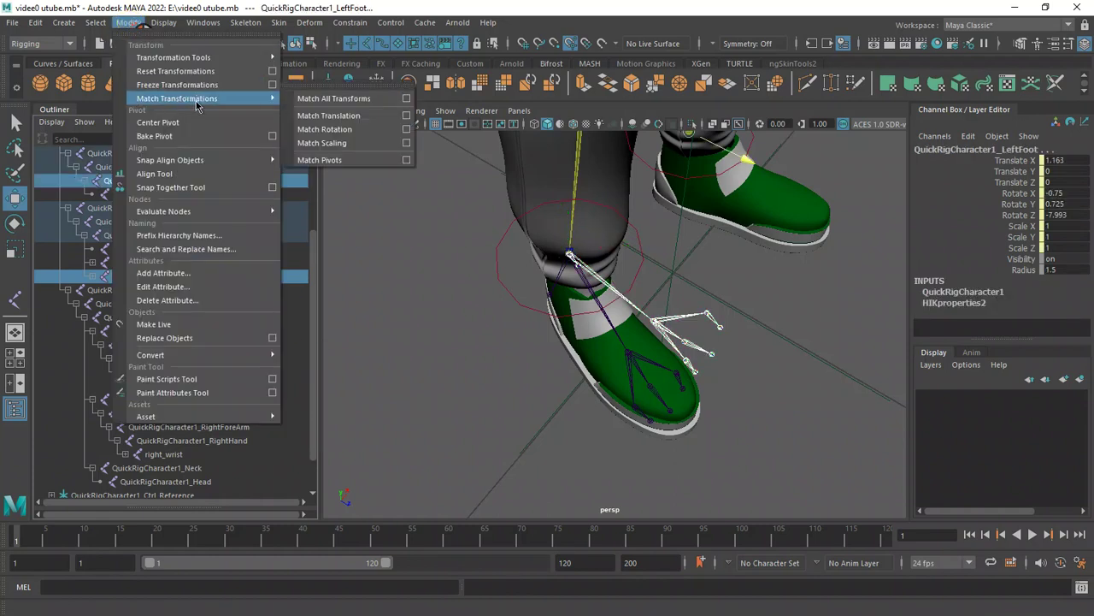
pyautogui.click(318, 117)
pyautogui.keyDown('alt'); pyautogui.moveTo(763, 329); pyautogui.dragTo(682, 313); pyautogui.keyUp('alt')
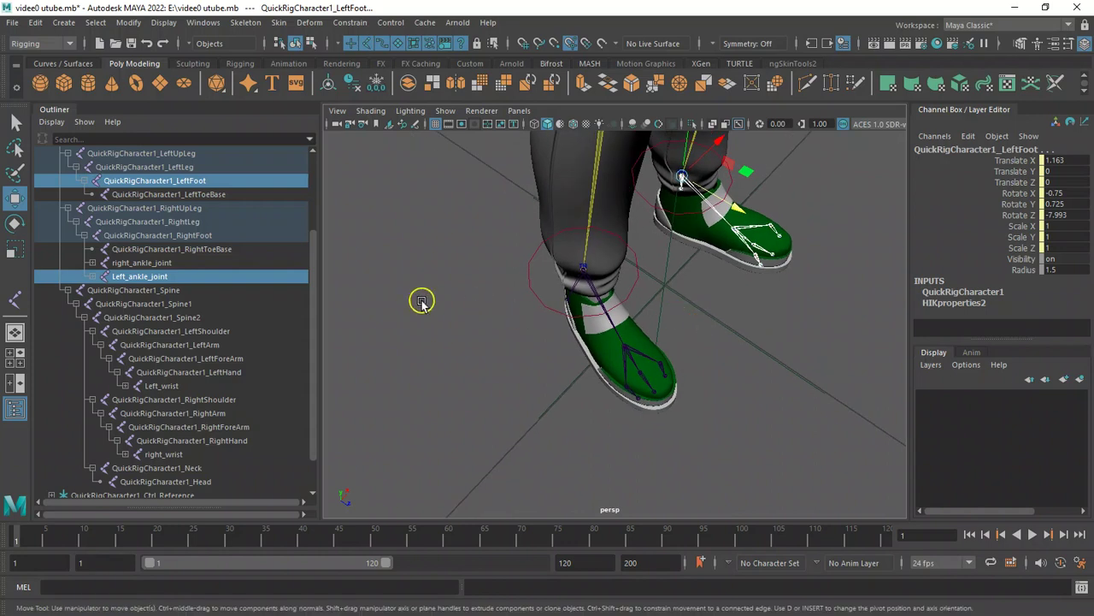
# Parent Left_ankle_joint under QuickRigCharacter1_LeftFoot.
pyautogui.press('p')
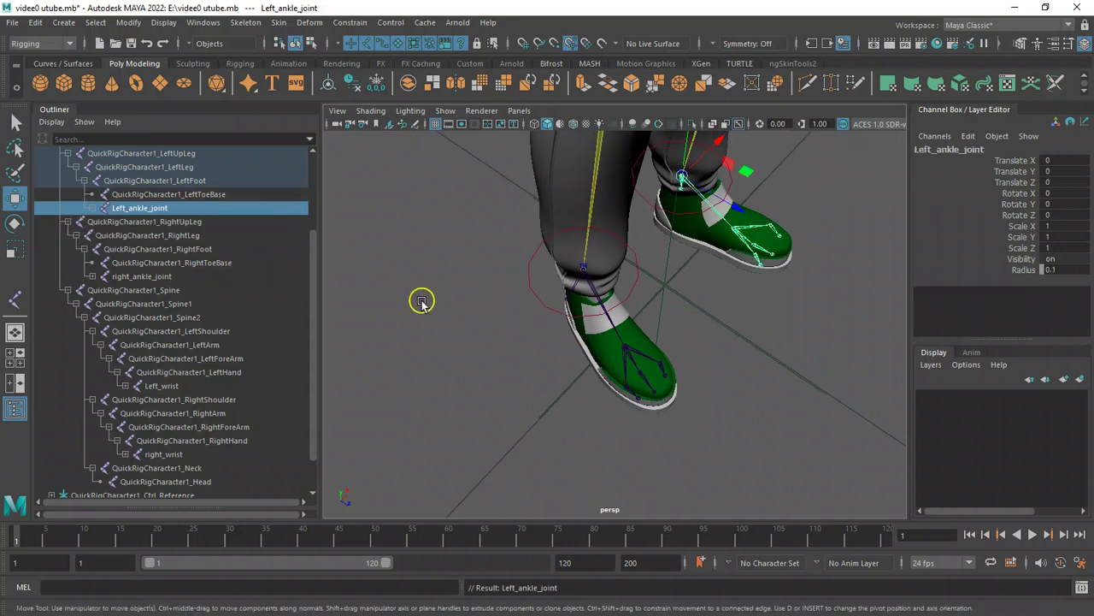
pyautogui.keyDown('alt'); pyautogui.moveTo(587, 360); pyautogui.dragTo(560, 273); pyautogui.keyUp('alt')
pyautogui.keyDown('alt'); pyautogui.moveTo(560, 274); pyautogui.dragTo(530, 289, button='right'); pyautogui.keyUp('alt')
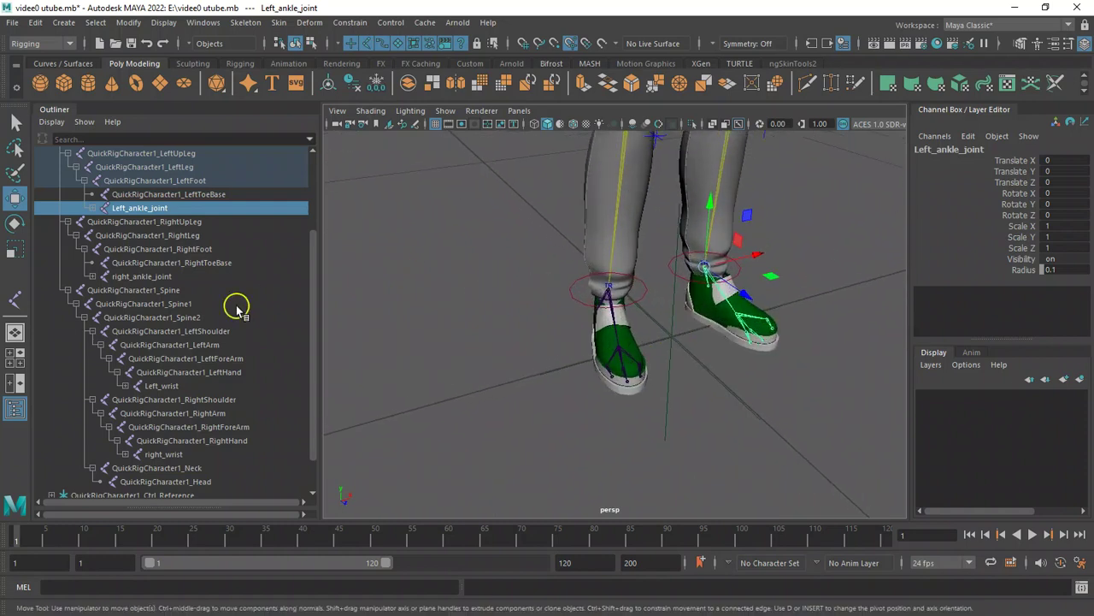
# Delete the QuickRigCharacter1_RightToeBase joint.
pyautogui.click(221, 263)
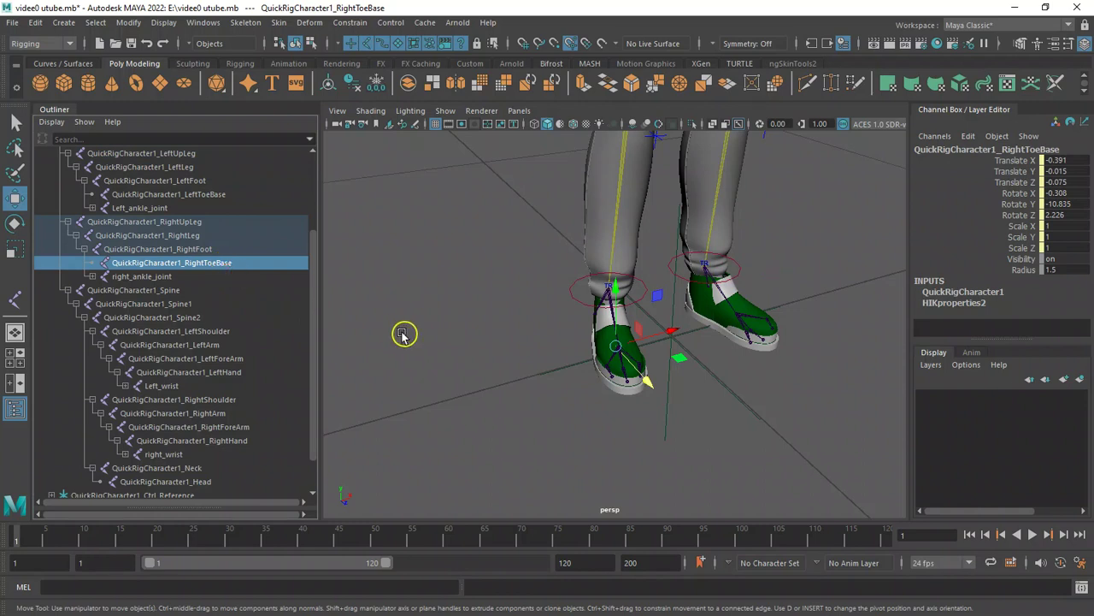
pyautogui.press('Delete')
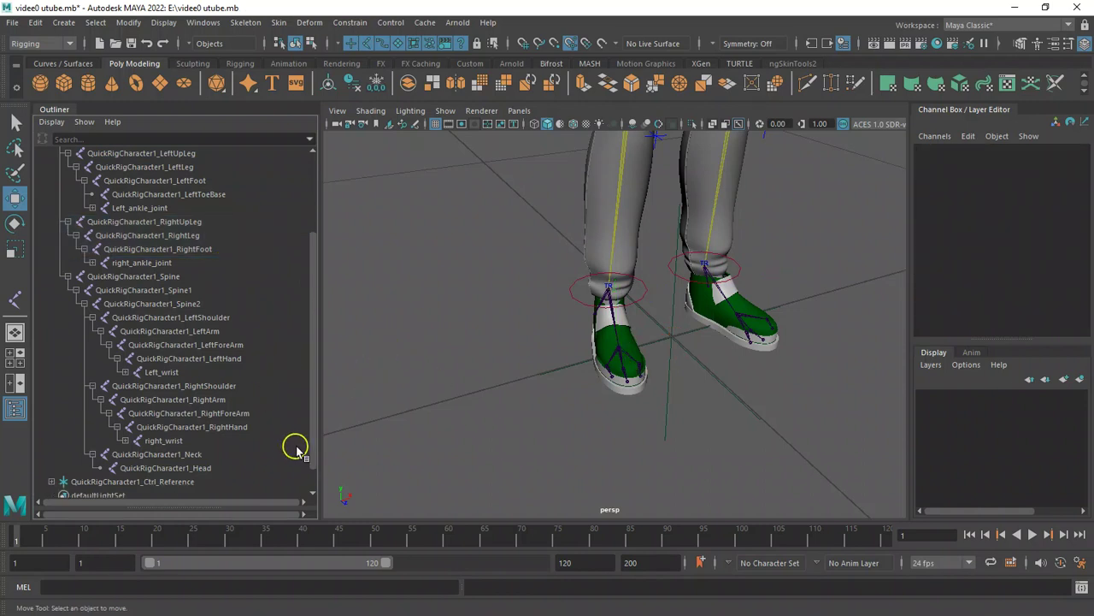
# Select the whole skeleton from QuickRigCharacter1_Reference down to QuickRigCharacter1_Head together with the geo mesh.
pyautogui.moveTo(316, 384); pyautogui.dragTo(333, 477)
pyautogui.scroll(-10, 511, 313)
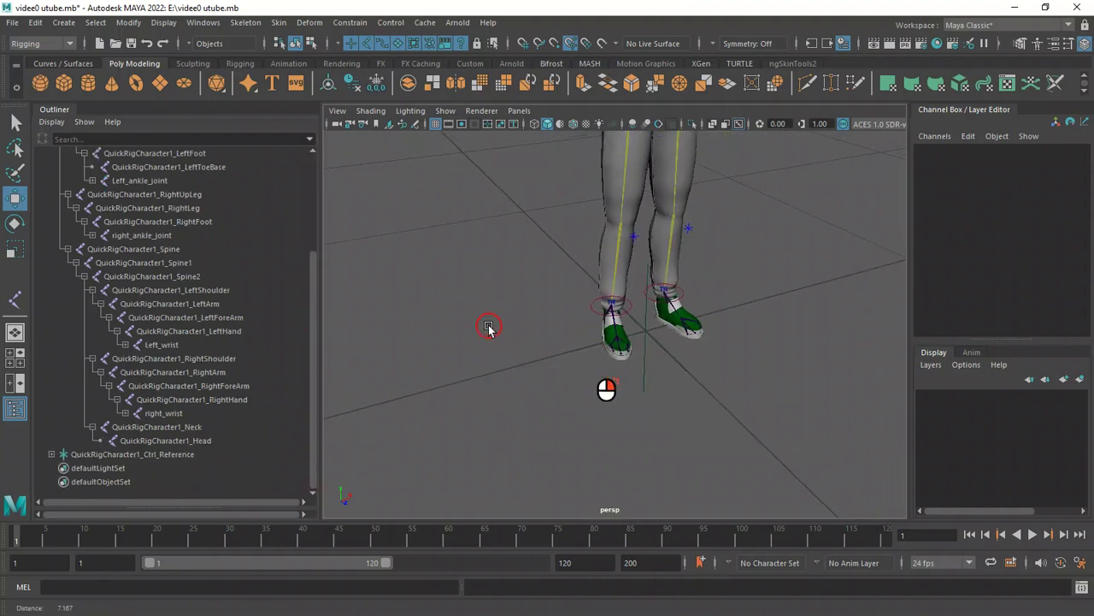
pyautogui.keyDown('alt'); pyautogui.moveTo(515, 332); pyautogui.dragTo(472, 301); pyautogui.keyUp('alt')
pyautogui.keyDown('alt'); pyautogui.moveTo(472, 300); pyautogui.dragTo(617, 425, button='right'); pyautogui.keyUp('alt')
pyautogui.keyDown('alt'); pyautogui.moveTo(636, 377); pyautogui.dragTo(609, 386); pyautogui.keyUp('alt')
pyautogui.keyDown('alt'); pyautogui.moveTo(548, 314); pyautogui.dragTo(670, 414, button='right'); pyautogui.keyUp('alt')
pyautogui.moveTo(581, 325)
pyautogui.keyDown('alt'); pyautogui.mouseDown()
pyautogui.moveTo(554, 312)
pyautogui.moveTo(602, 327)
pyautogui.moveTo(562, 310)
pyautogui.moveTo(647, 311)
pyautogui.mouseUp(); pyautogui.keyUp('alt')
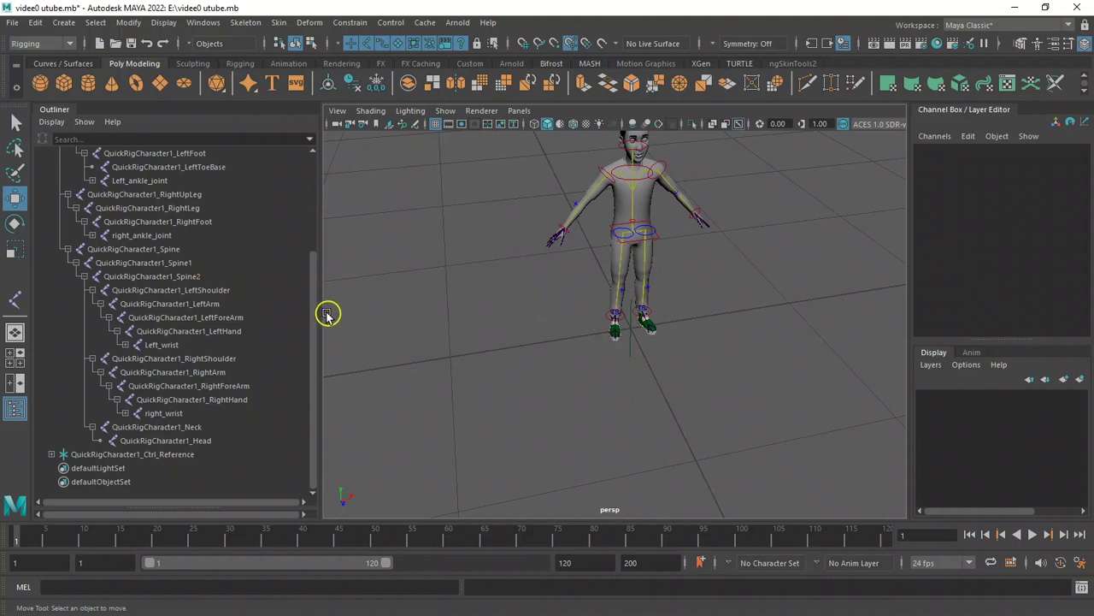
pyautogui.moveTo(313, 309); pyautogui.dragTo(313, 174)
pyautogui.moveTo(313, 243); pyautogui.dragTo(323, 295)
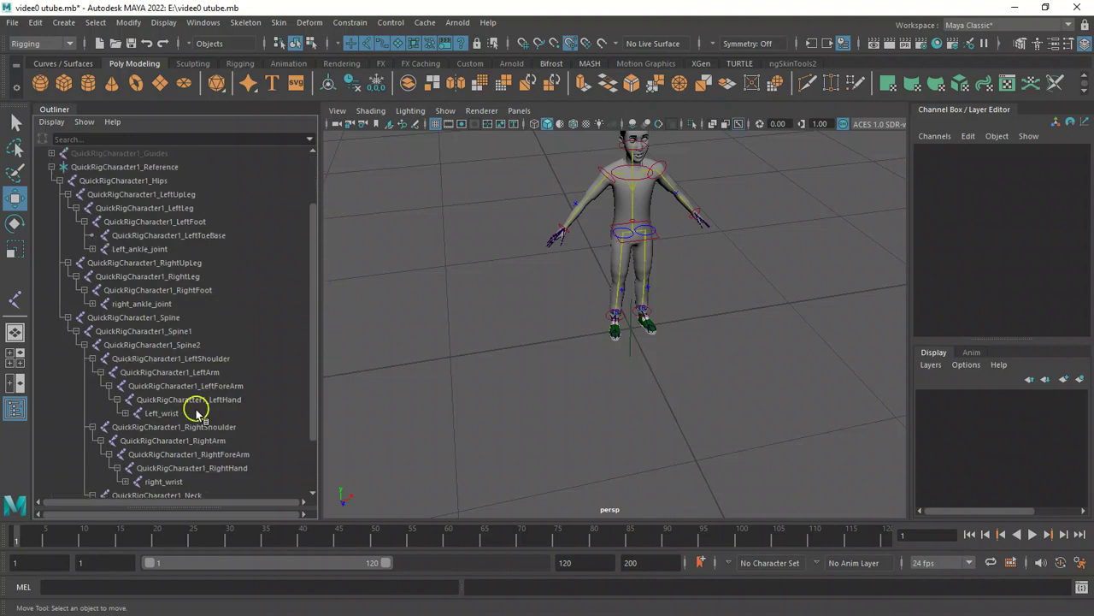
pyautogui.moveTo(313, 371); pyautogui.dragTo(317, 421)
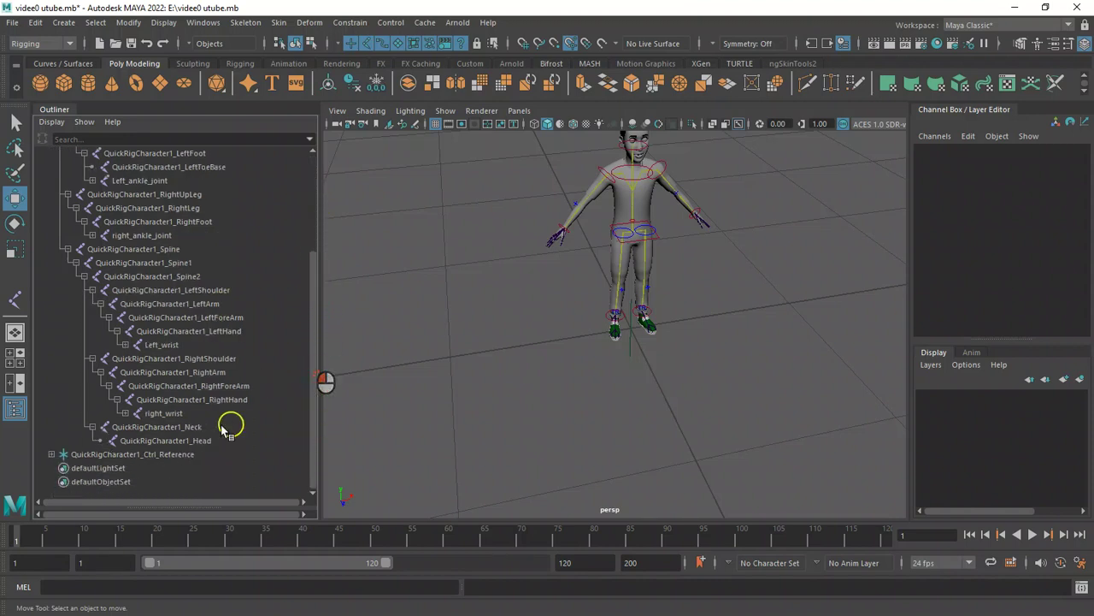
pyautogui.click(169, 441)
pyautogui.moveTo(170, 441); pyautogui.dragTo(175, 257)
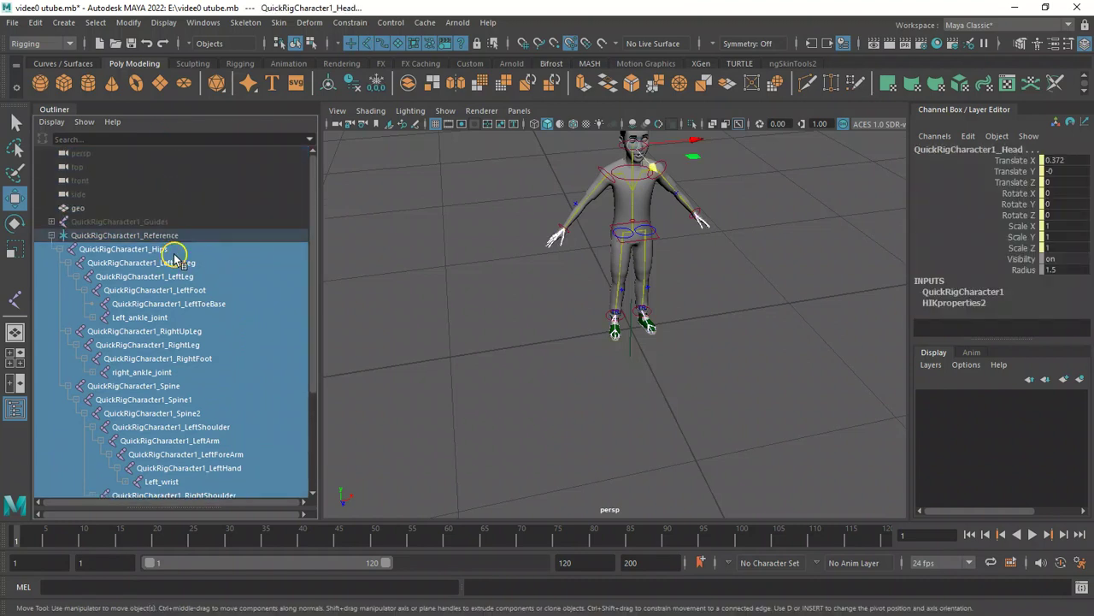
pyautogui.keyDown('ctrl'); pyautogui.click(116, 207); pyautogui.keyUp('ctrl')
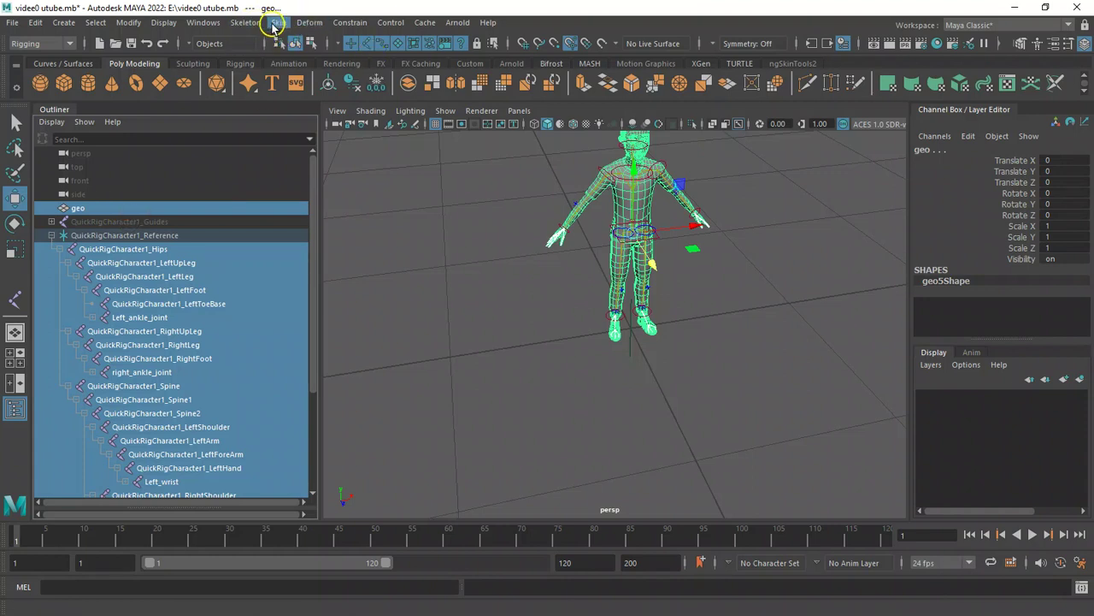
# Open the Bind Skin options and reset them to their default settings.
pyautogui.click(279, 26)
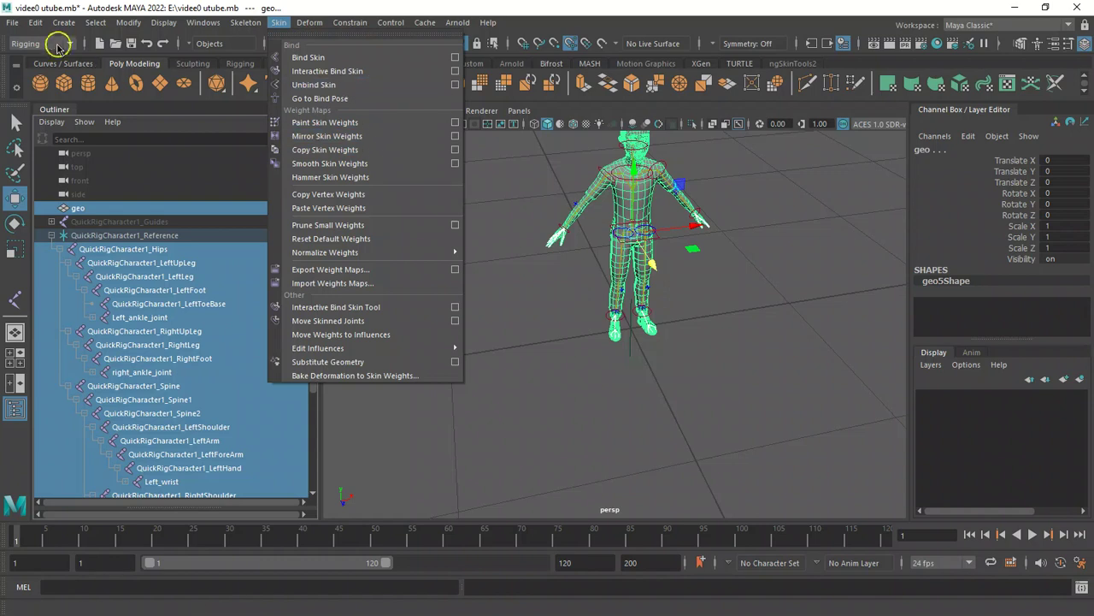
pyautogui.click(455, 58)
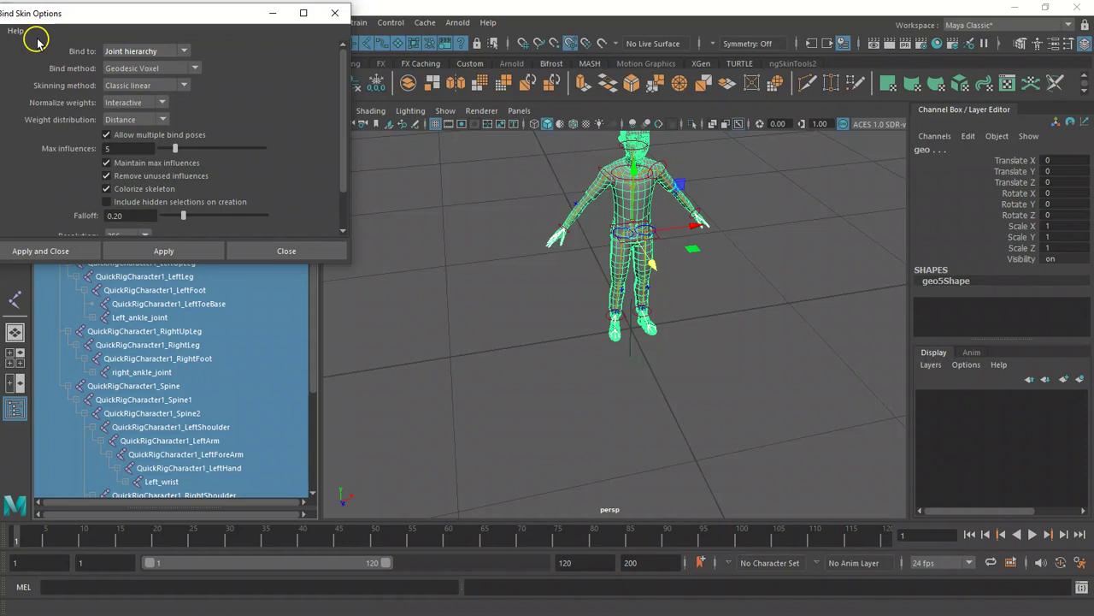
pyautogui.moveTo(151, 19); pyautogui.dragTo(229, 30)
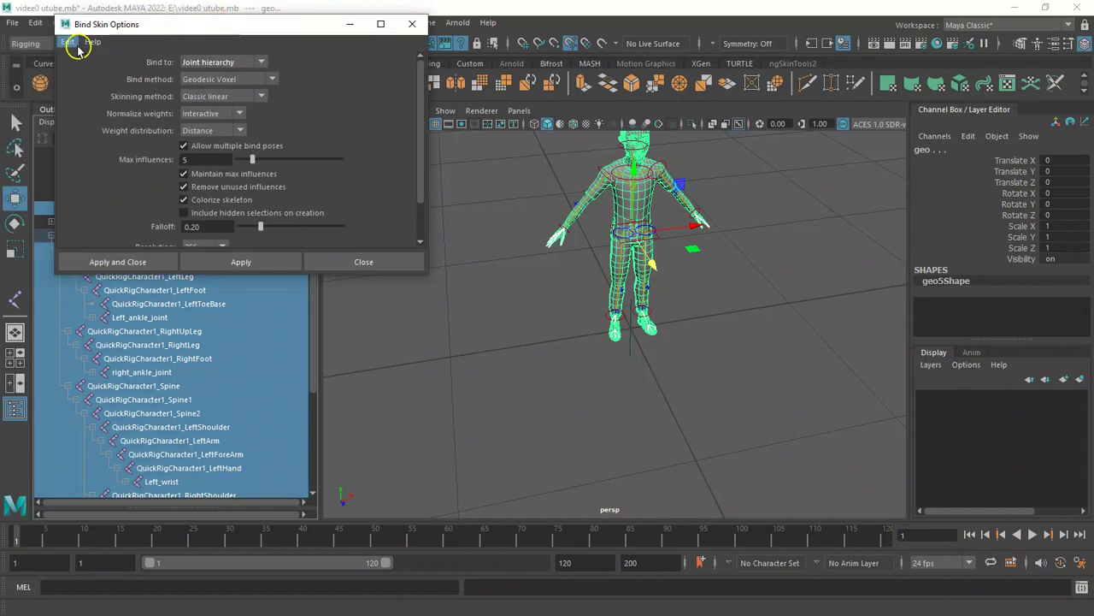
pyautogui.click(76, 43)
pyautogui.click(116, 73)
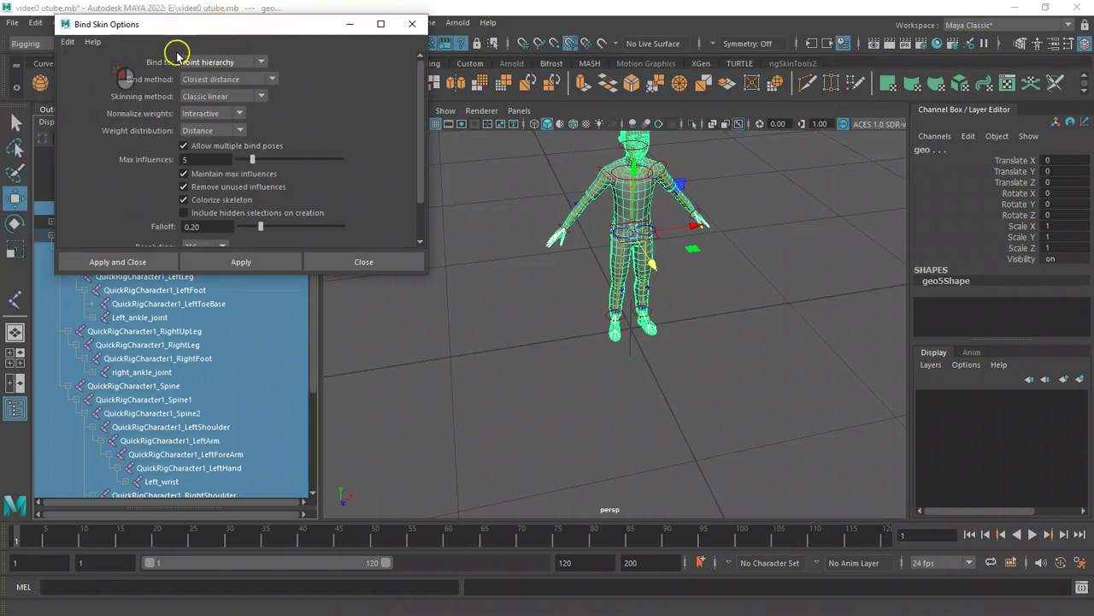
# Set the Bind Skin options to bind to selected joints with Geodesic Voxel, Neighbors weight distribution and 4 max influences.
pyautogui.click(257, 62)
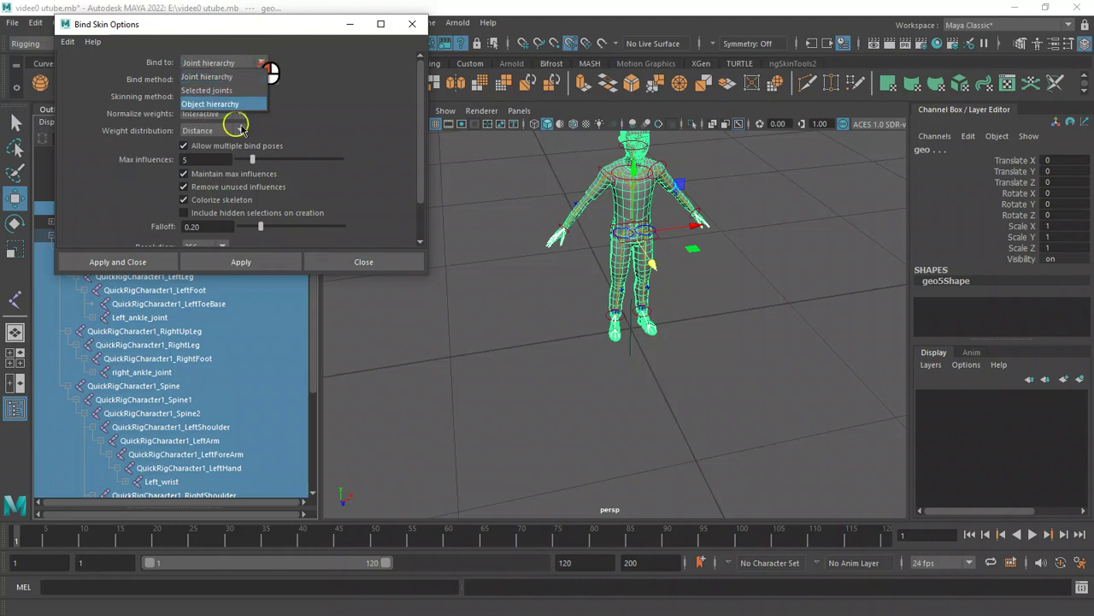
pyautogui.click(210, 91)
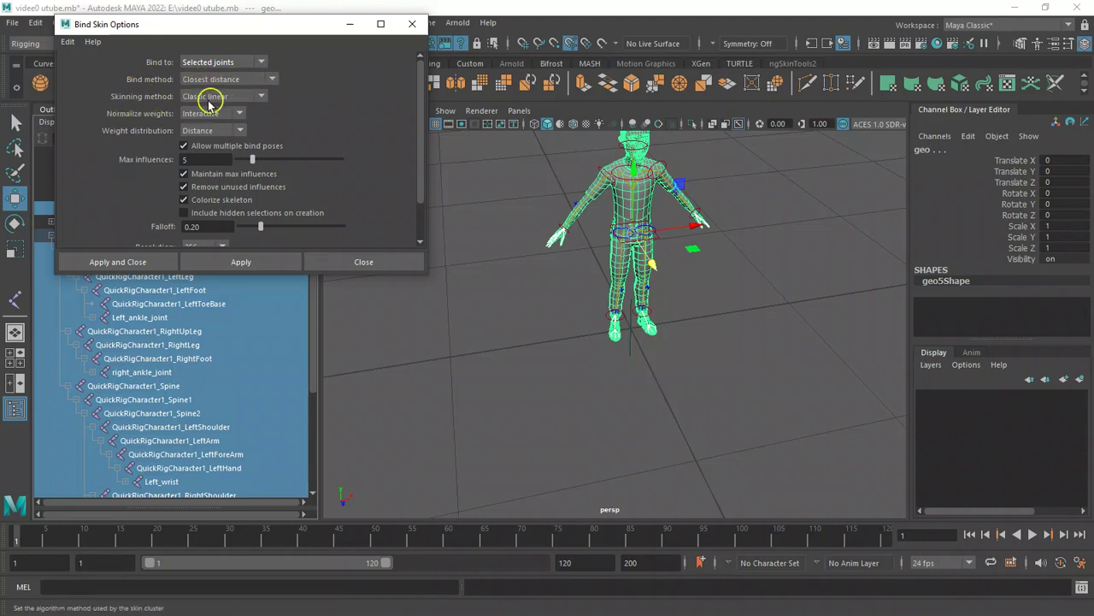
pyautogui.click(262, 97)
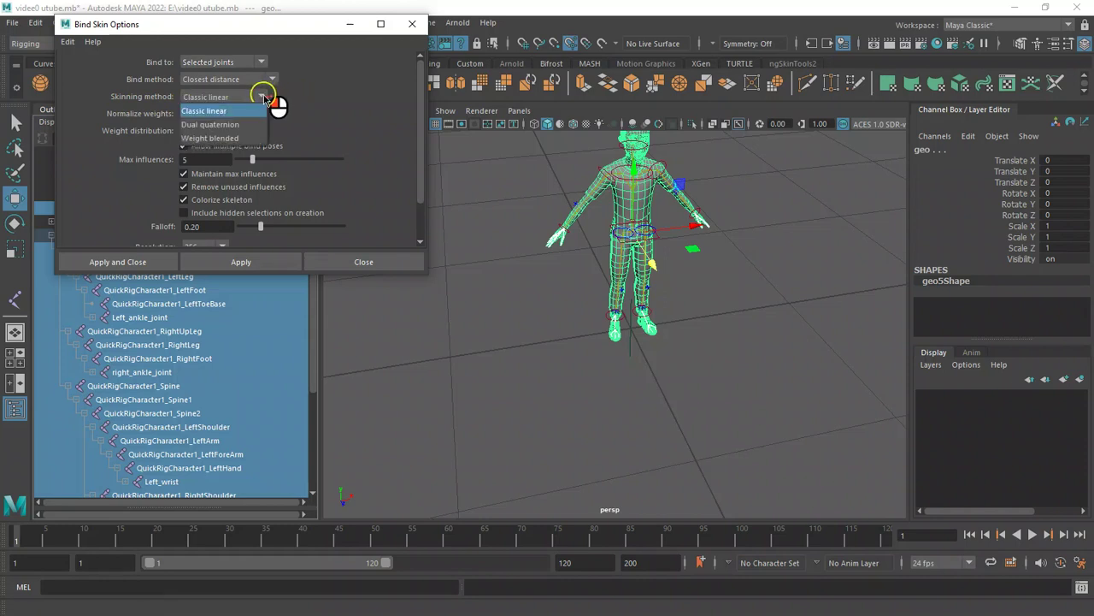
pyautogui.click(264, 98)
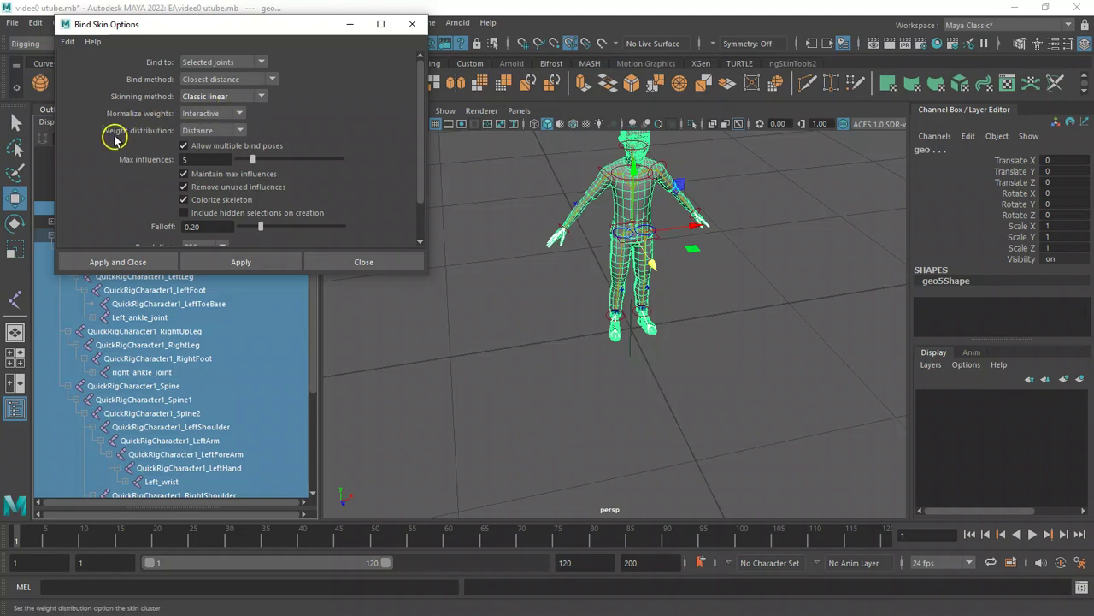
pyautogui.click(239, 130)
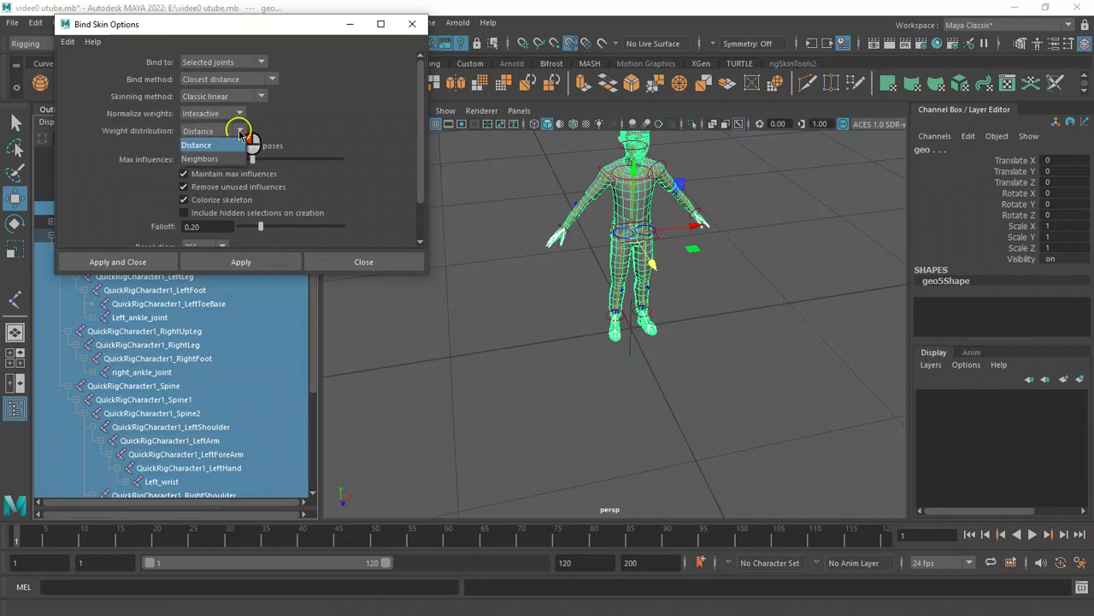
pyautogui.click(212, 159)
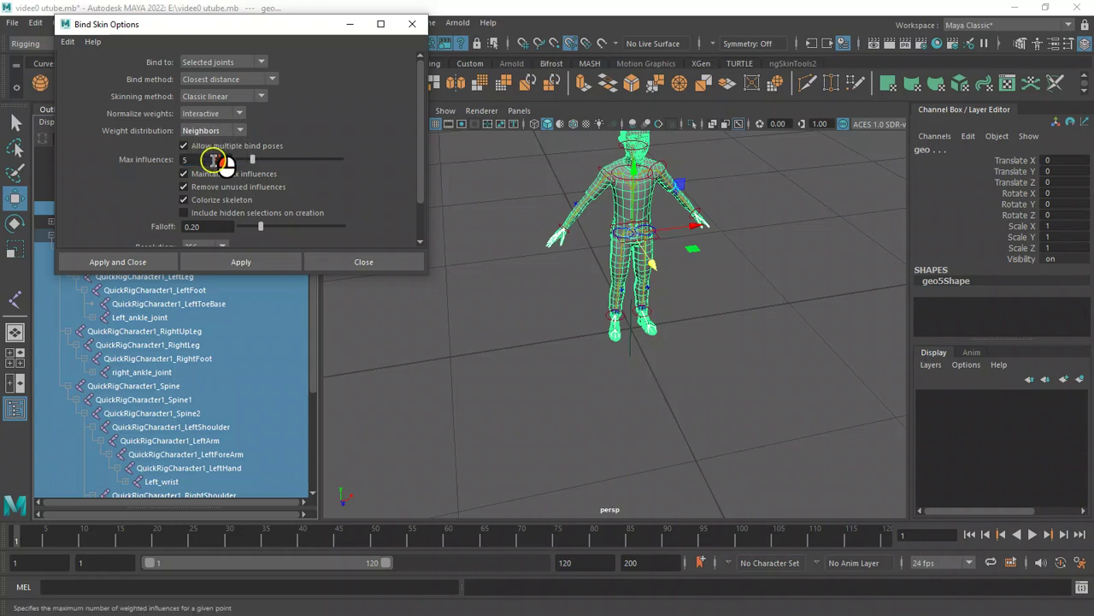
pyautogui.click(240, 115)
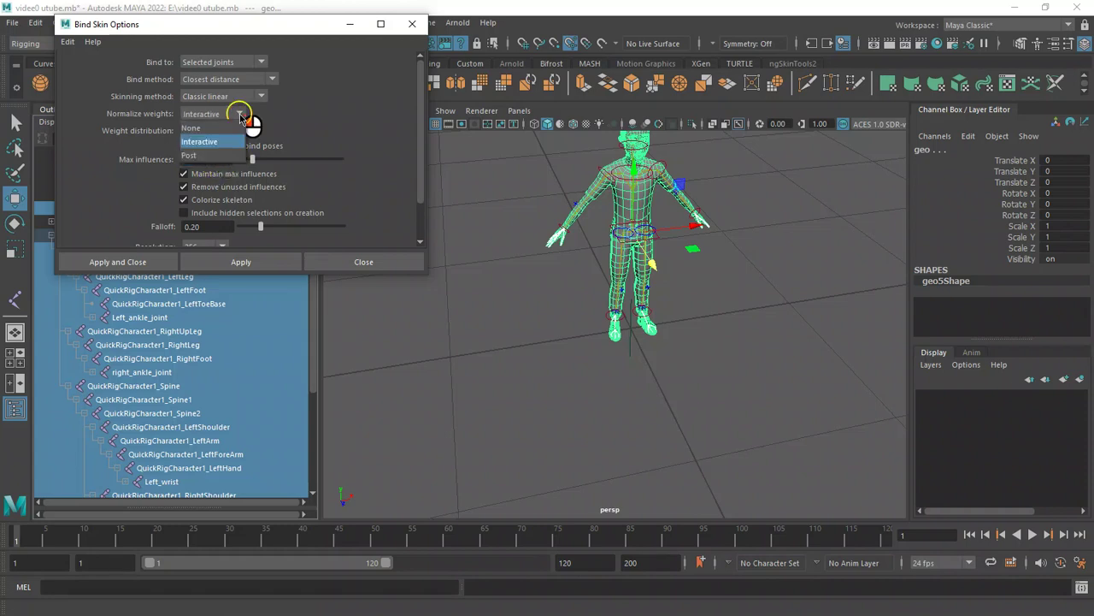
pyautogui.click(241, 115)
pyautogui.click(261, 99)
pyautogui.click(261, 98)
pyautogui.click(272, 78)
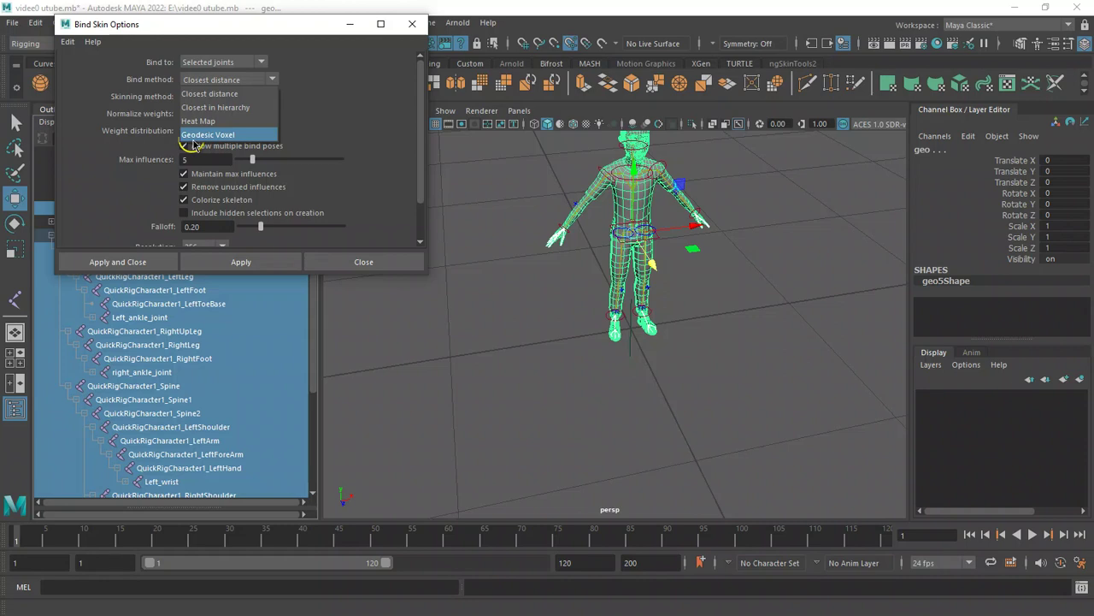
pyautogui.click(229, 136)
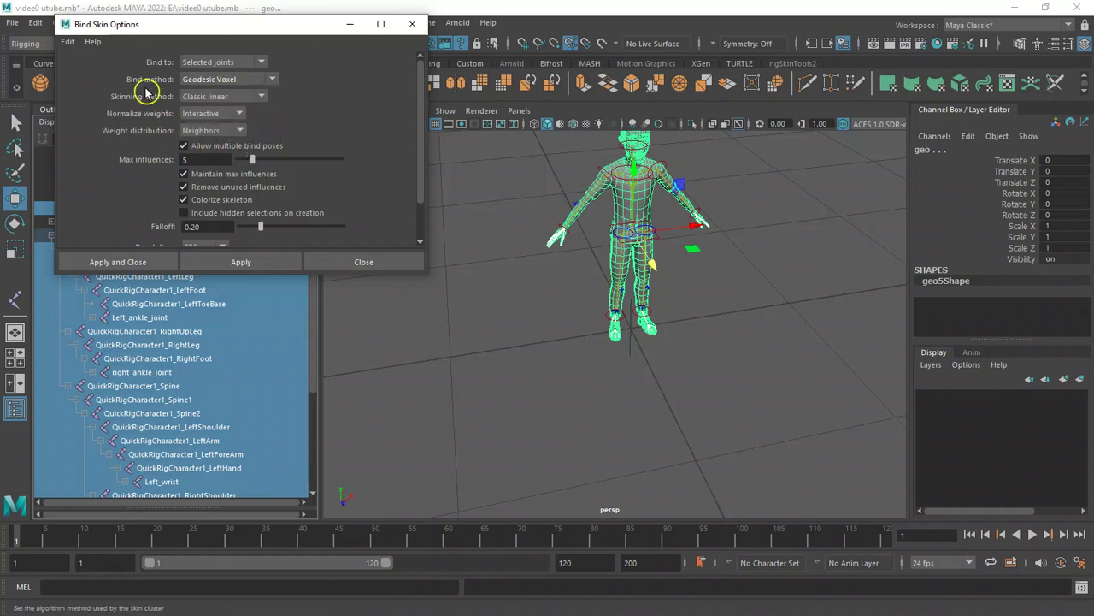
pyautogui.click(270, 79)
pyautogui.click(237, 134)
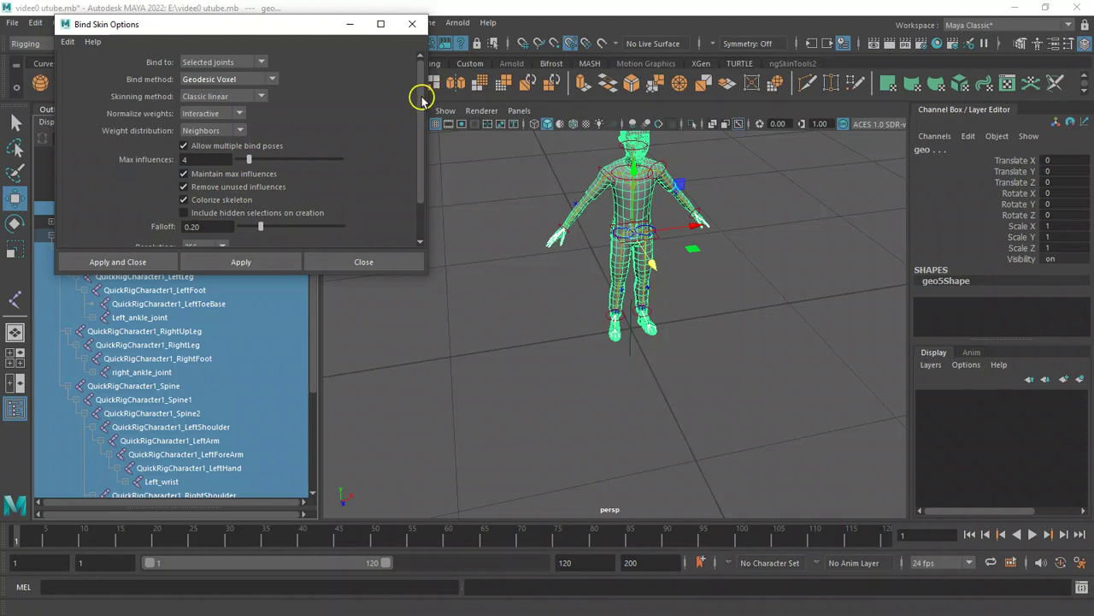
# Apply the skin binding to the selected joints and mesh, and close the Bind Skin Options dialog.
pyautogui.scroll(-2, 422, 100)
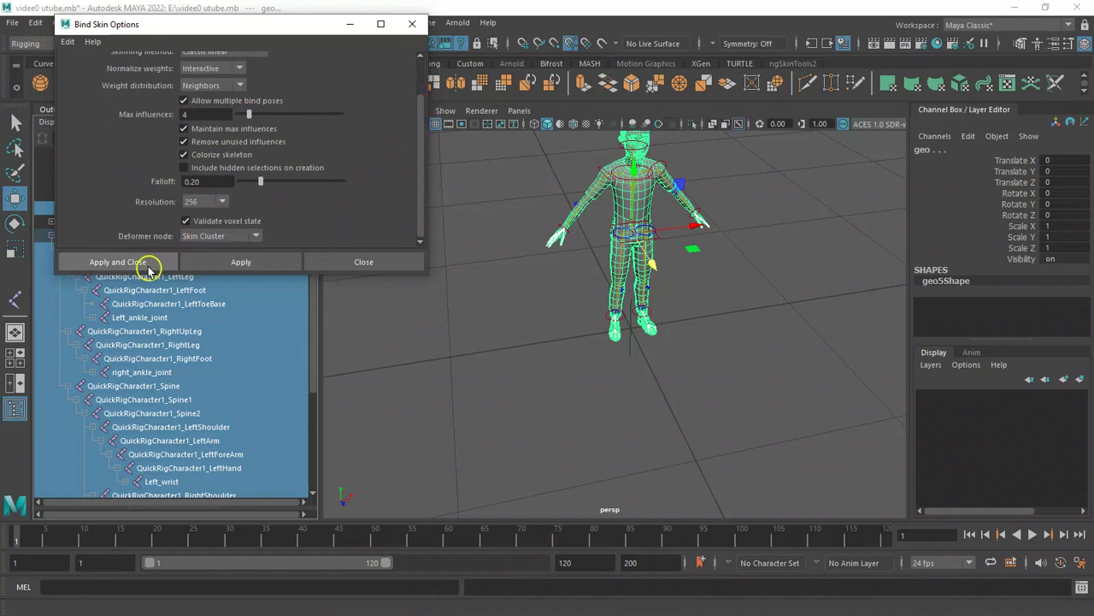
pyautogui.click(236, 262)
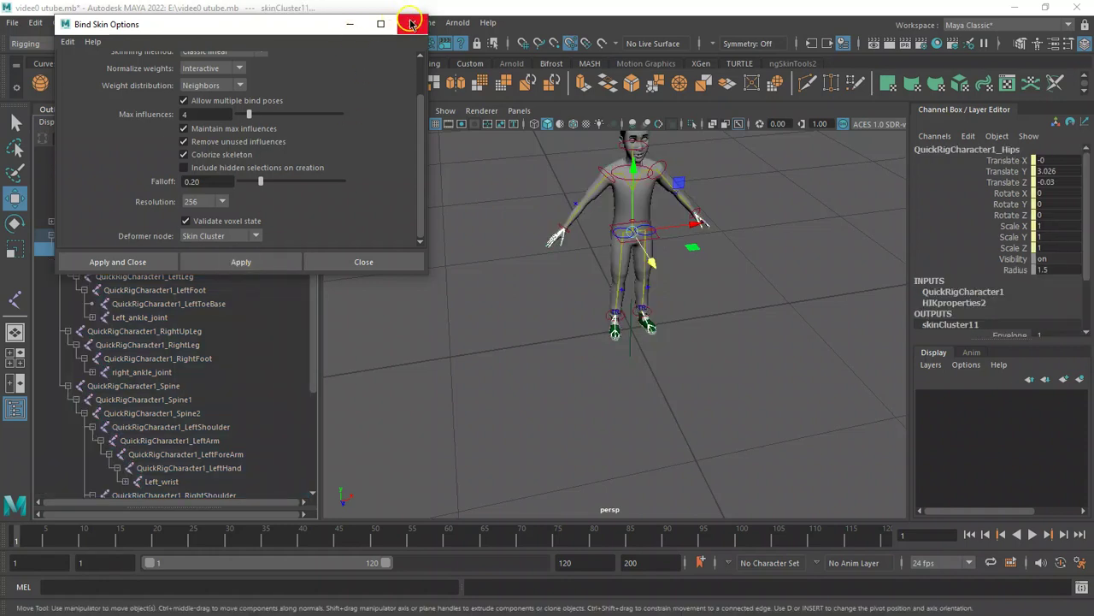
pyautogui.click(410, 23)
# Rotate the right wrist effector control about 40° in Y to test the hand's skin deformation.
pyautogui.keyDown('alt'); pyautogui.moveTo(577, 212); pyautogui.dragTo(705, 346); pyautogui.keyUp('alt')
pyautogui.keyDown('alt'); pyautogui.moveTo(508, 273); pyautogui.dragTo(624, 310); pyautogui.keyUp('alt')
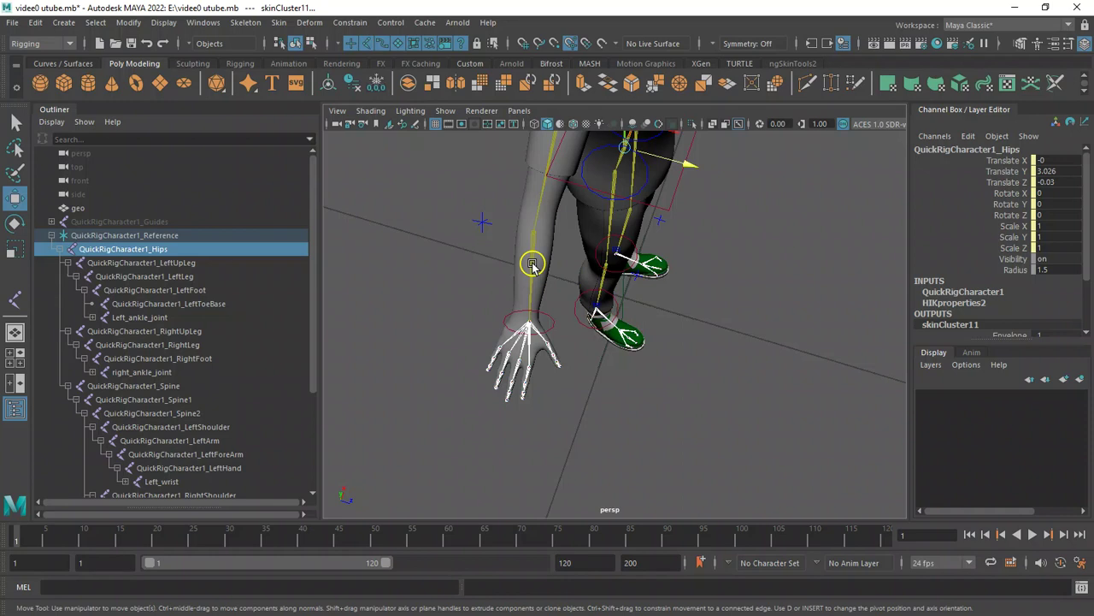
pyautogui.click(469, 260)
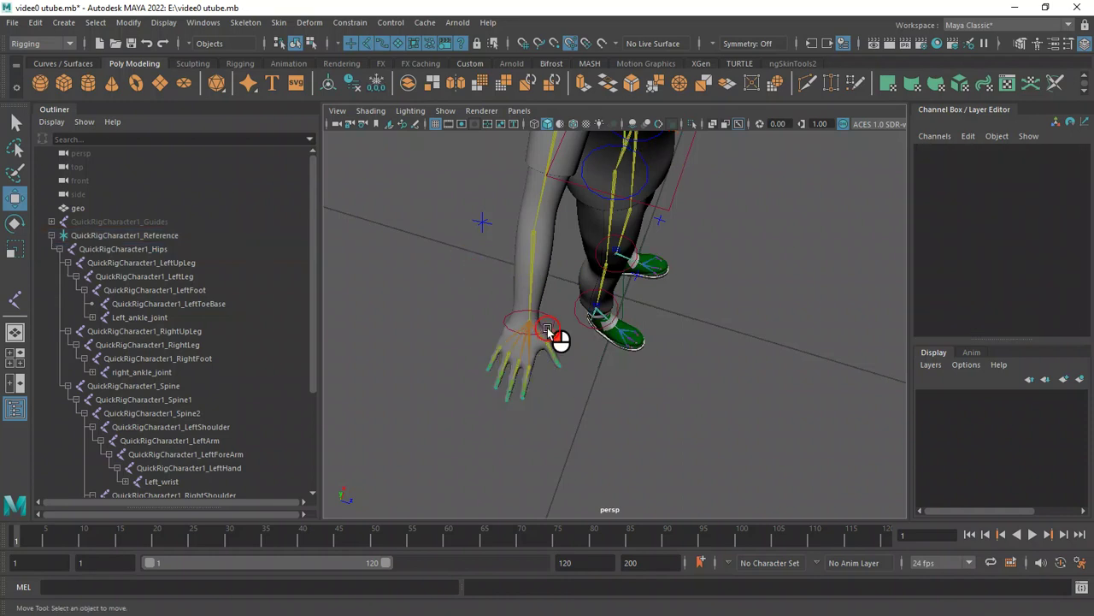
pyautogui.click(552, 336)
pyautogui.press('e')
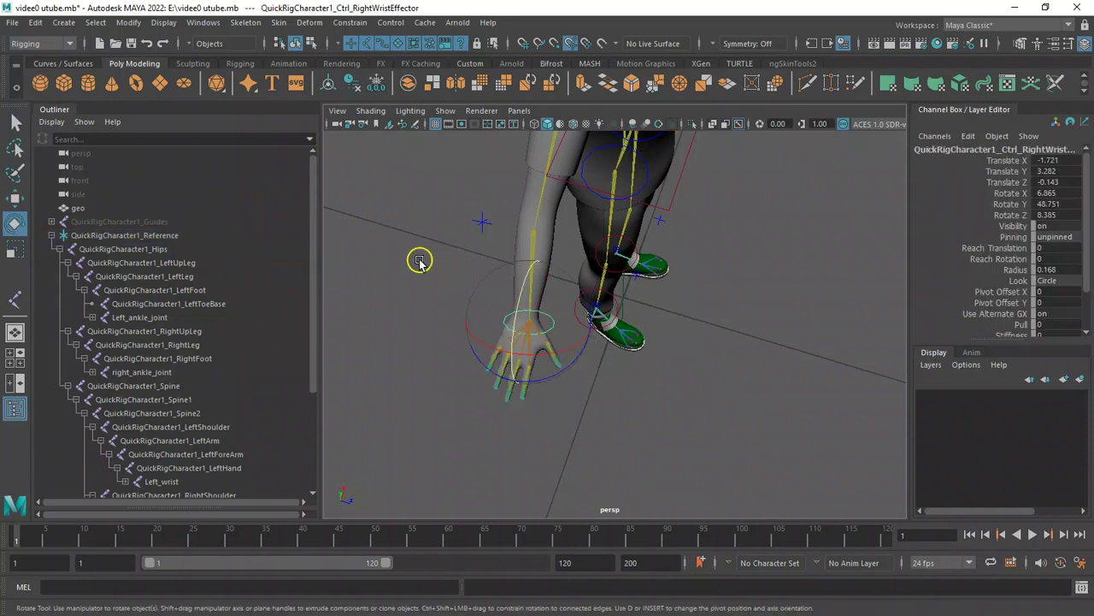
pyautogui.moveTo(532, 264)
pyautogui.mouseDown()
pyautogui.moveTo(523, 304)
pyautogui.moveTo(537, 250)
pyautogui.moveTo(532, 266)
pyautogui.mouseUp()
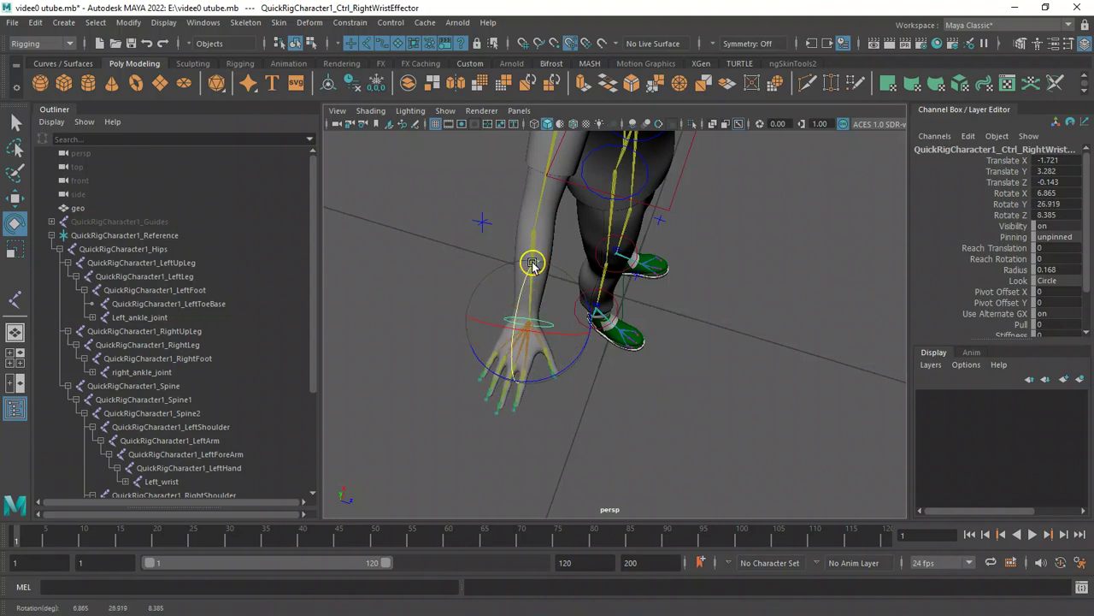
pyautogui.hotkey('ctrl', 'z')
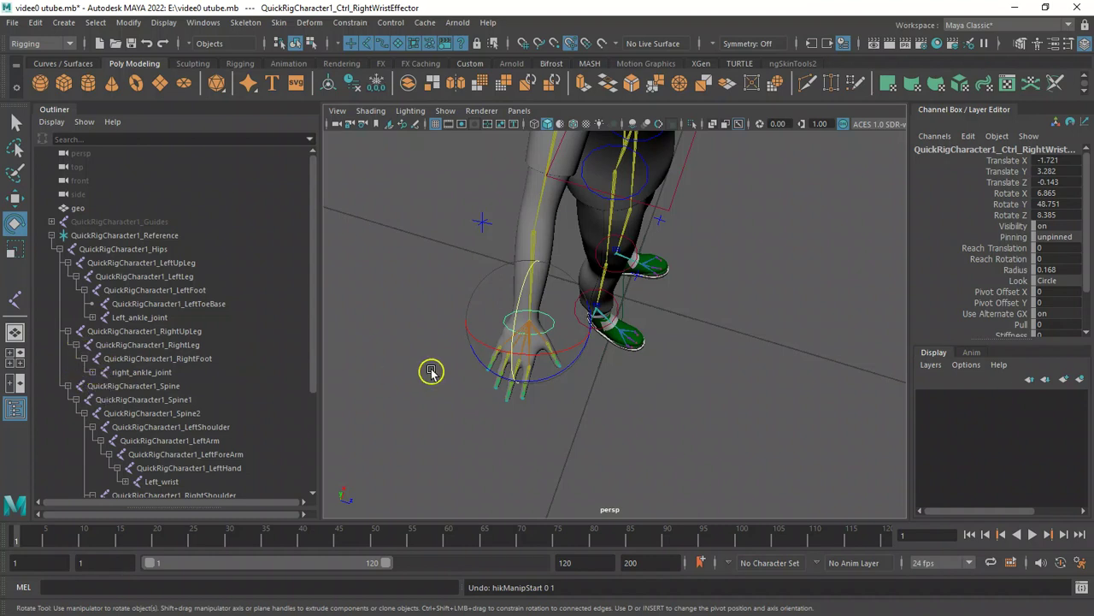
pyautogui.click(527, 275)
pyautogui.moveTo(527, 275); pyautogui.dragTo(569, 347)
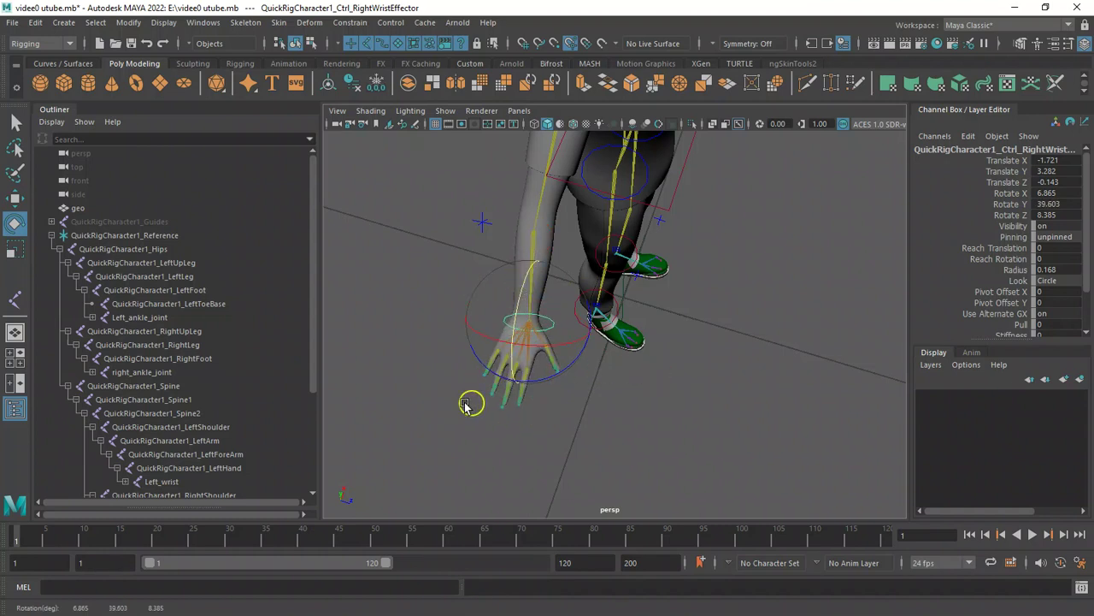
# Expand and browse the right foot, arm and finger joint hierarchies in the Outliner.
pyautogui.click(89, 371)
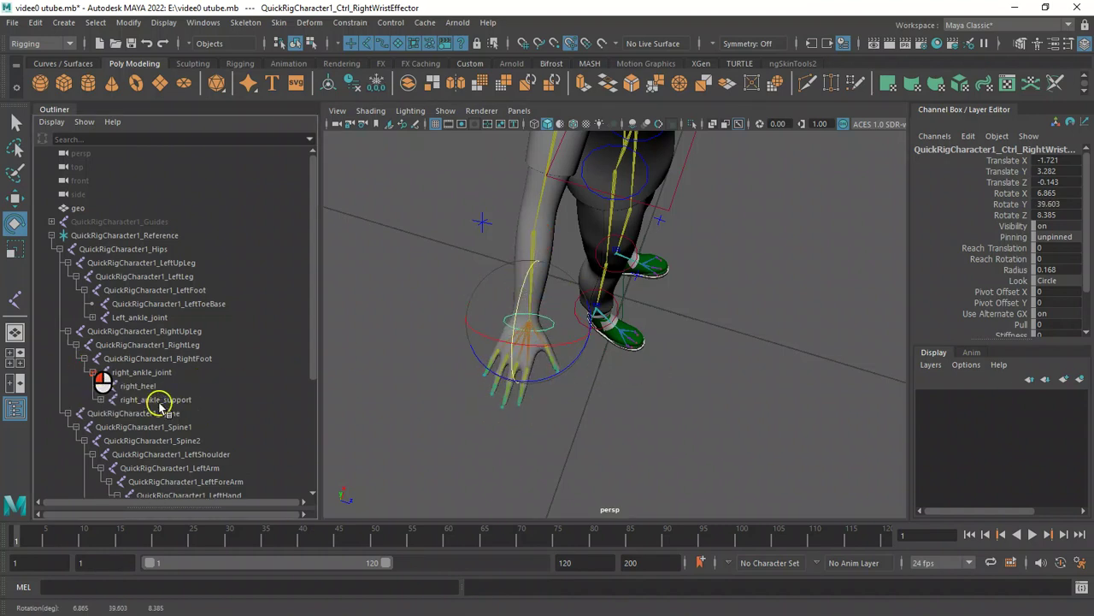
pyautogui.click(147, 386)
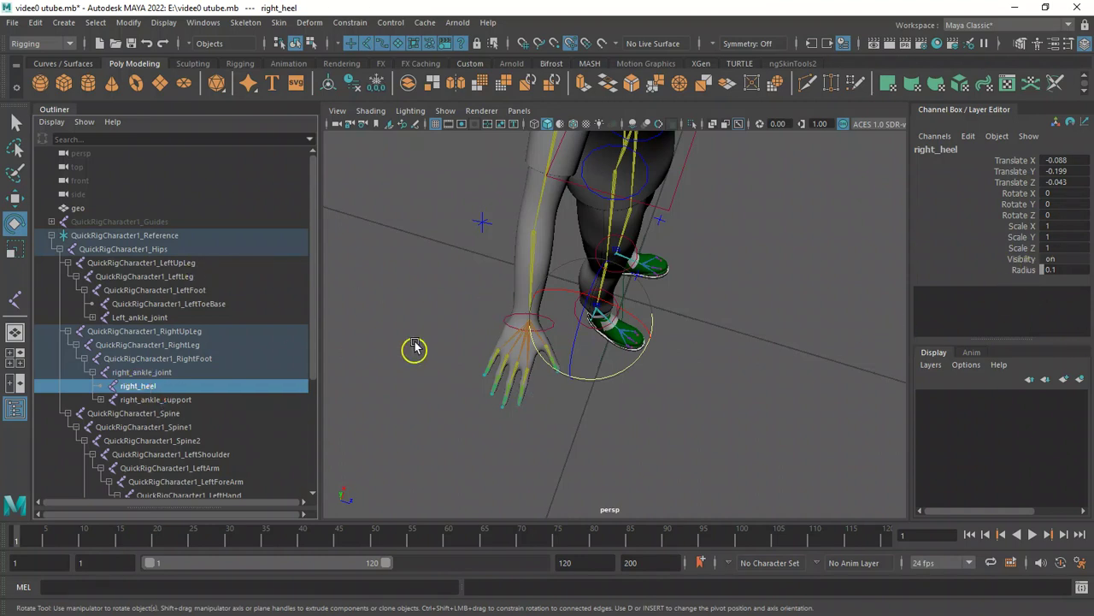
pyautogui.click(100, 400)
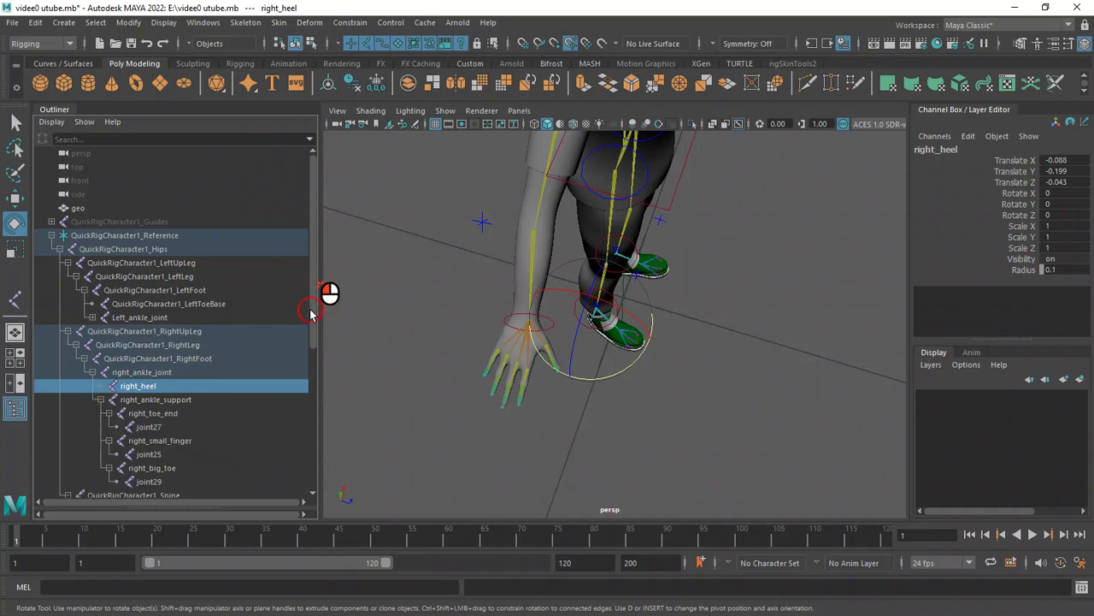
pyautogui.moveTo(313, 317); pyautogui.dragTo(306, 419)
pyautogui.click(195, 414)
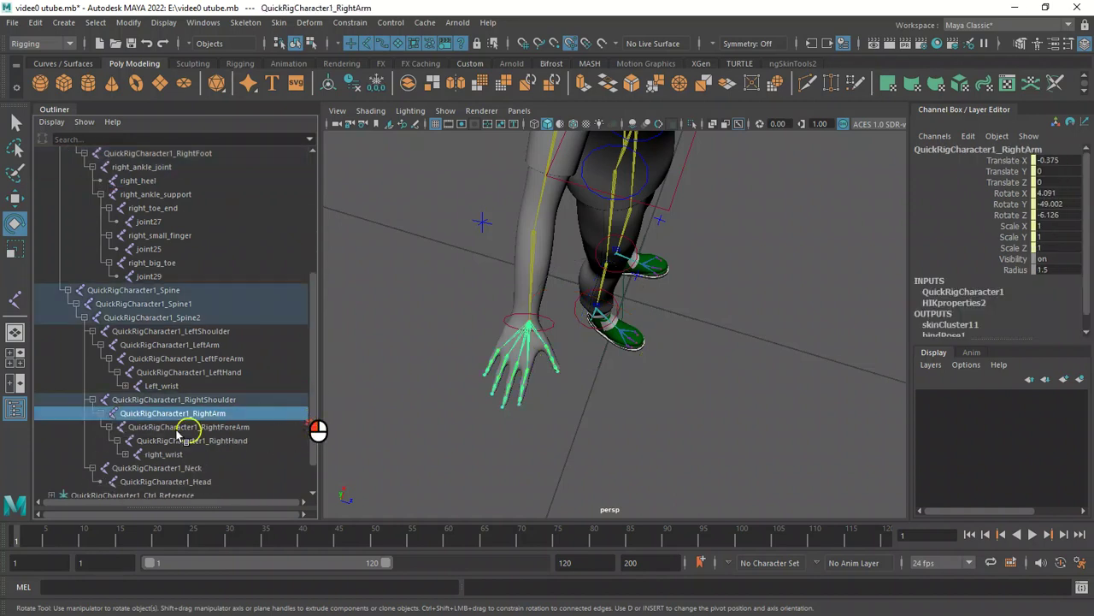
pyautogui.click(125, 454)
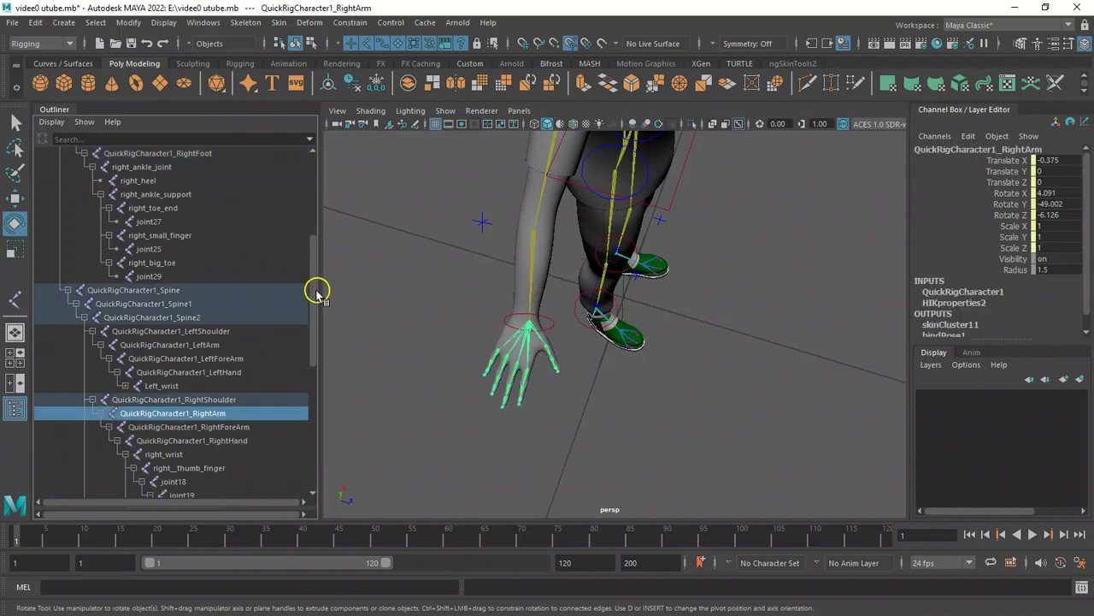
pyautogui.moveTo(318, 297); pyautogui.dragTo(311, 413)
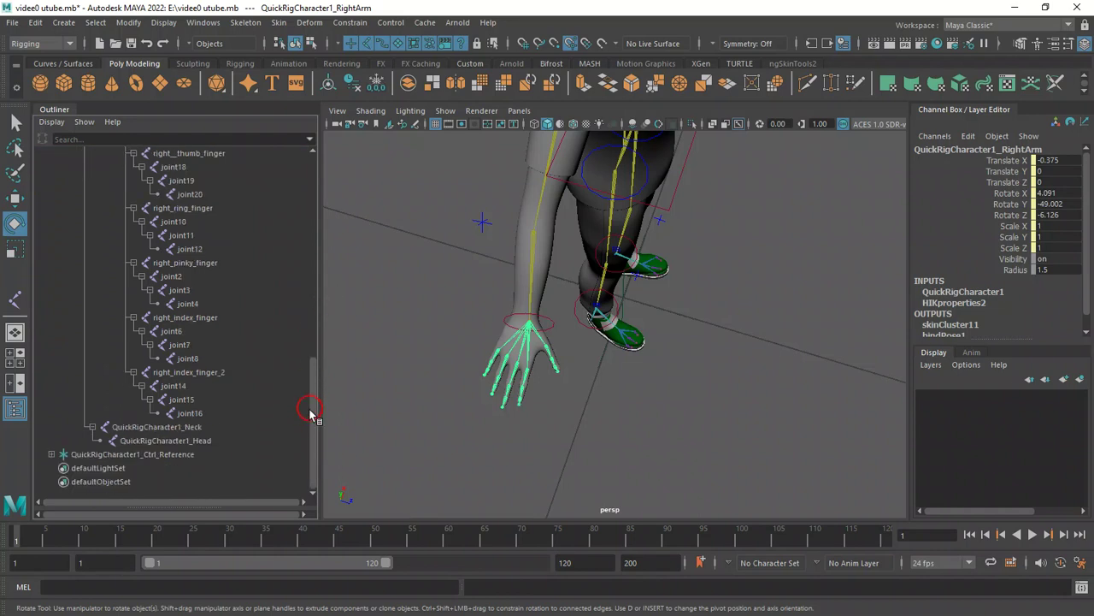
pyautogui.moveTo(155, 445); pyautogui.dragTo(164, 216)
pyautogui.click(133, 262)
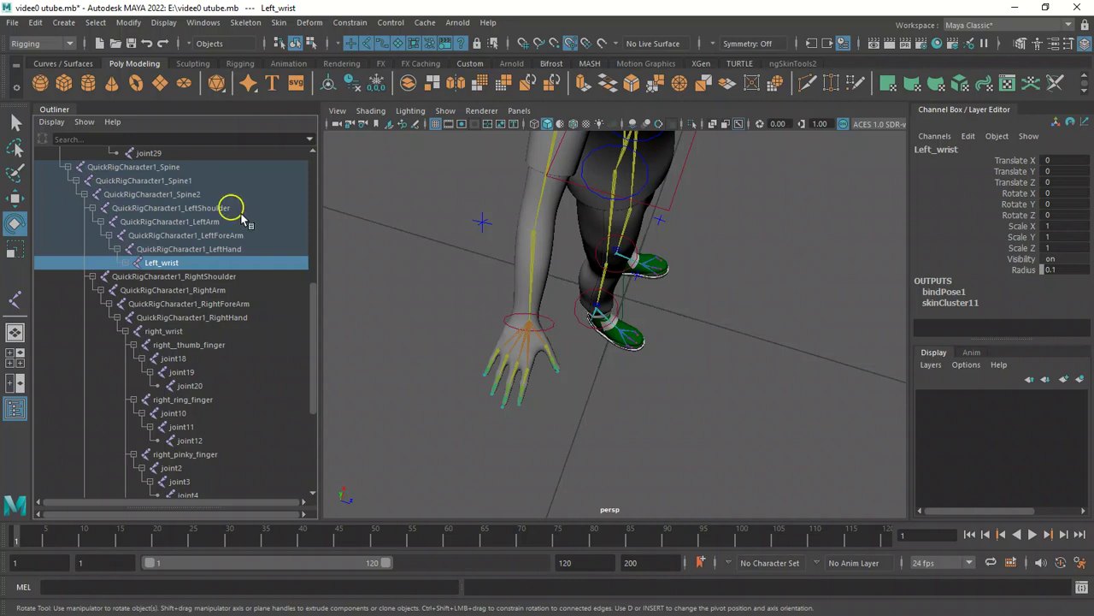
pyautogui.moveTo(315, 325); pyautogui.dragTo(315, 309)
pyautogui.moveTo(314, 256); pyautogui.dragTo(312, 199)
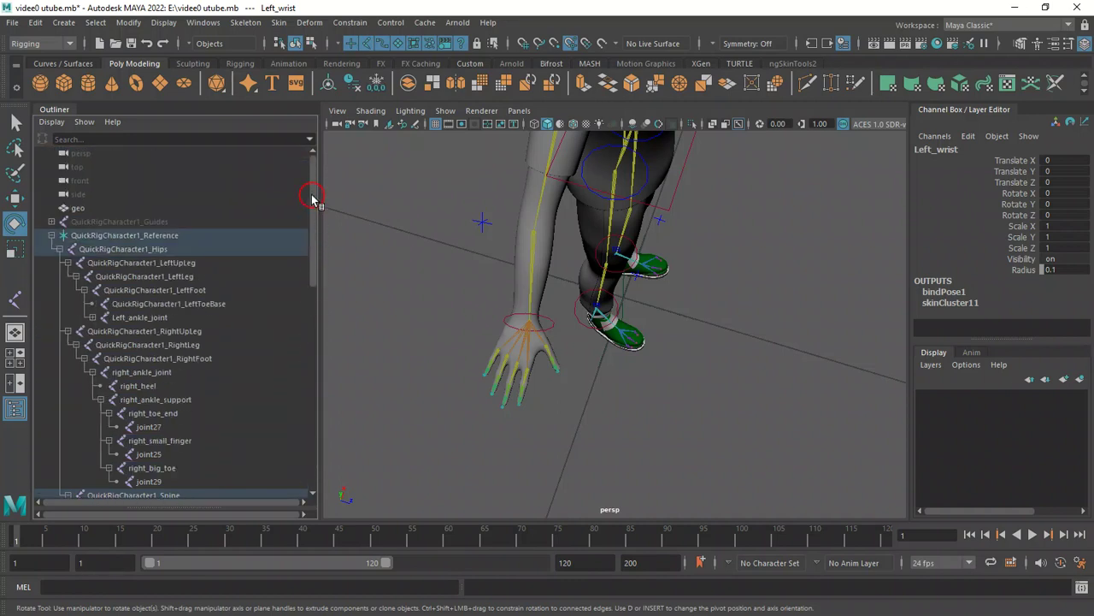
# Select the skeleton joints down to QuickRigCharacter1_Head and try to unbind the skin with Delete history.
pyautogui.click(51, 235)
pyautogui.click(51, 235)
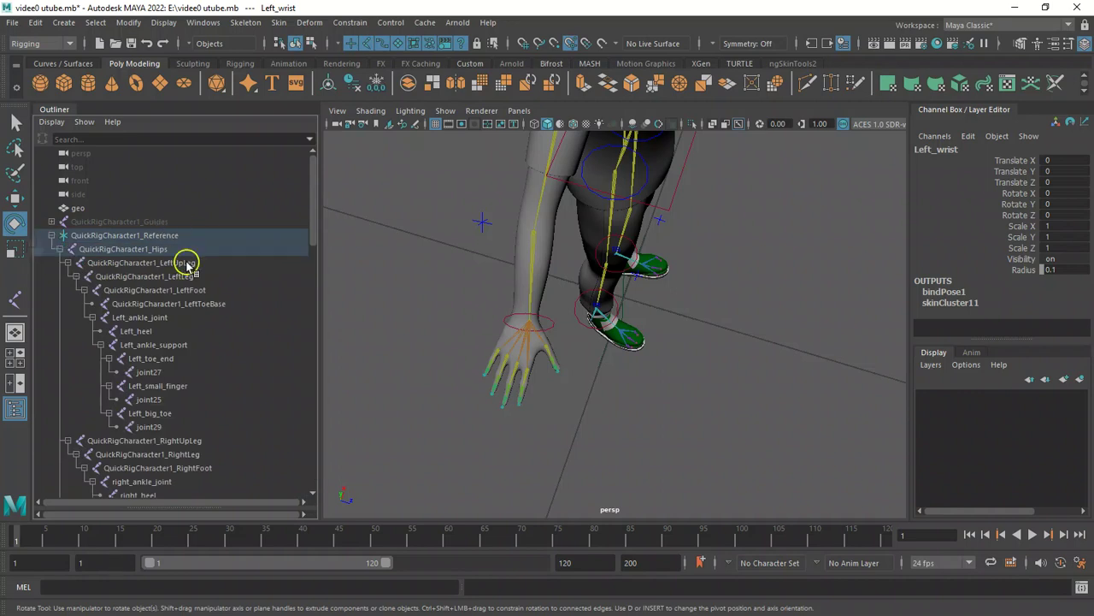
pyautogui.moveTo(183, 255); pyautogui.dragTo(208, 443)
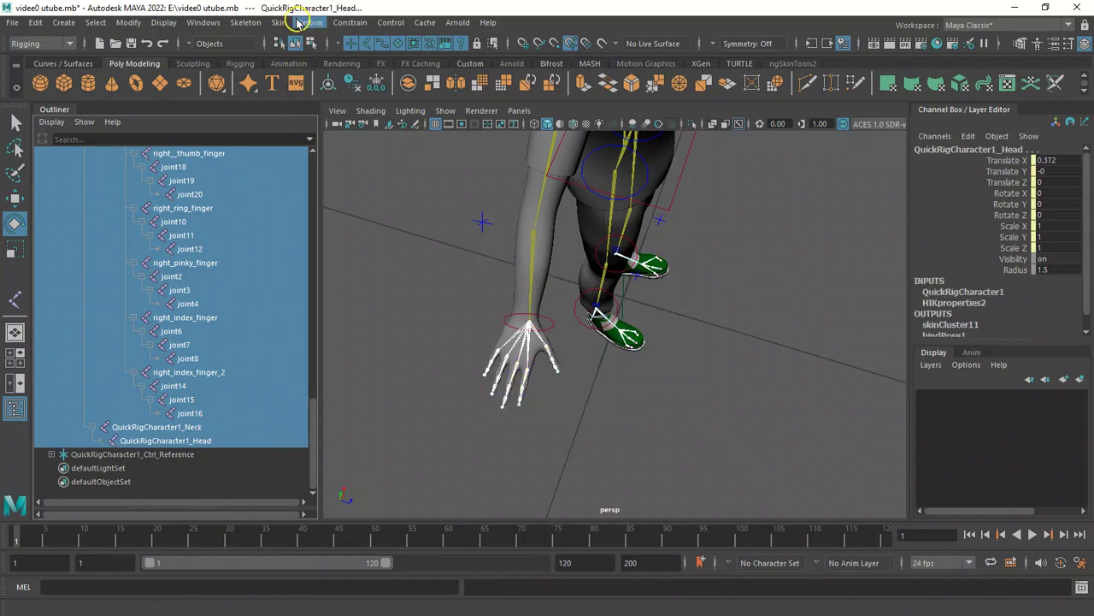
pyautogui.click(279, 22)
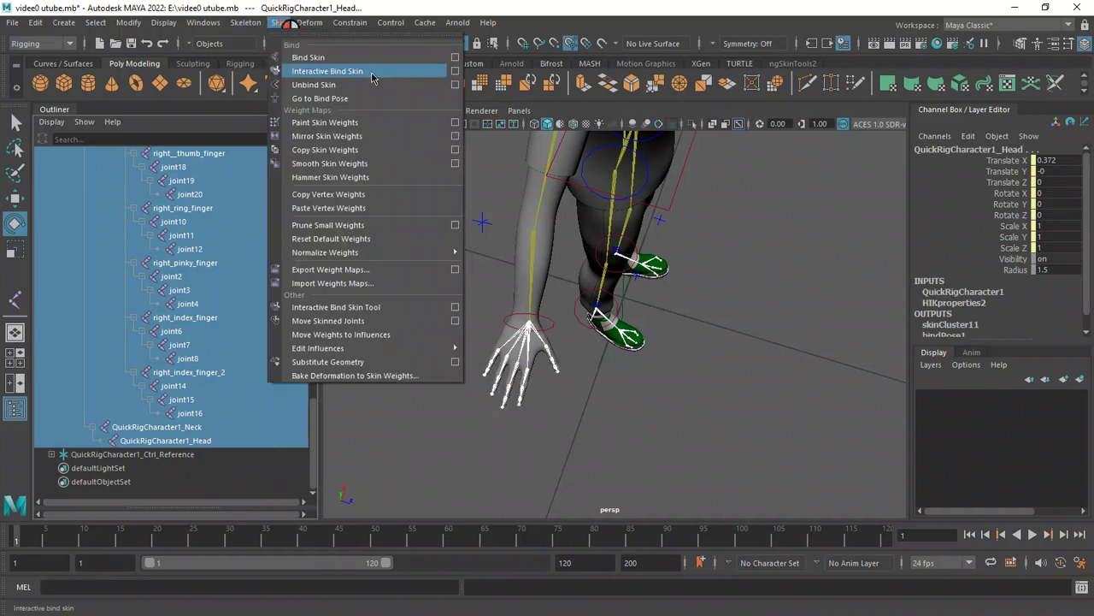
pyautogui.click(455, 85)
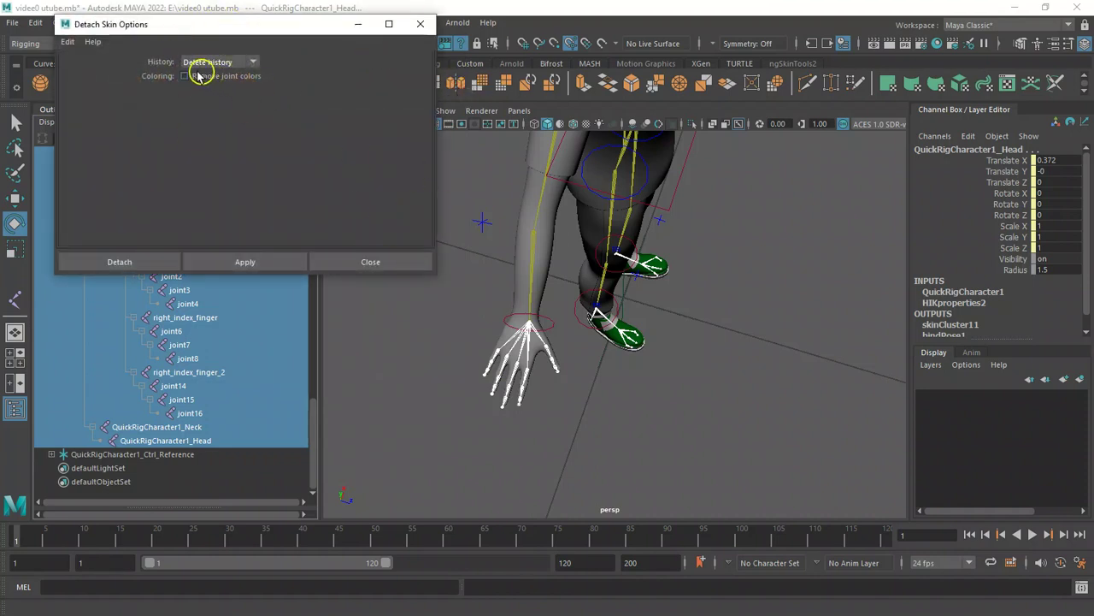
pyautogui.click(138, 262)
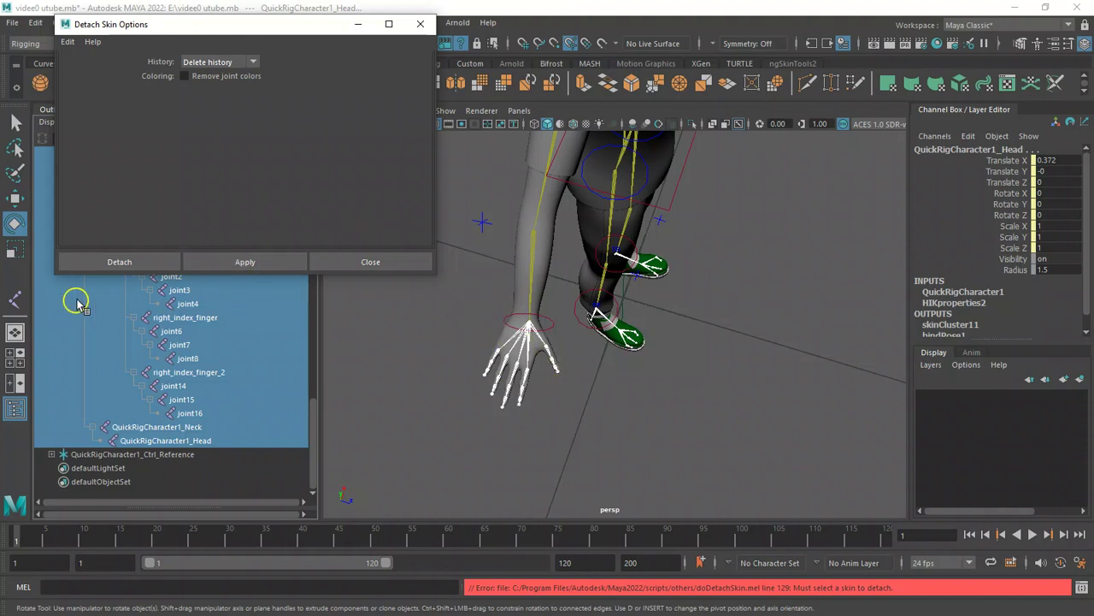
# Add the geo mesh to the selected skeleton and detach the skin with Delete history.
pyautogui.click(526, 207)
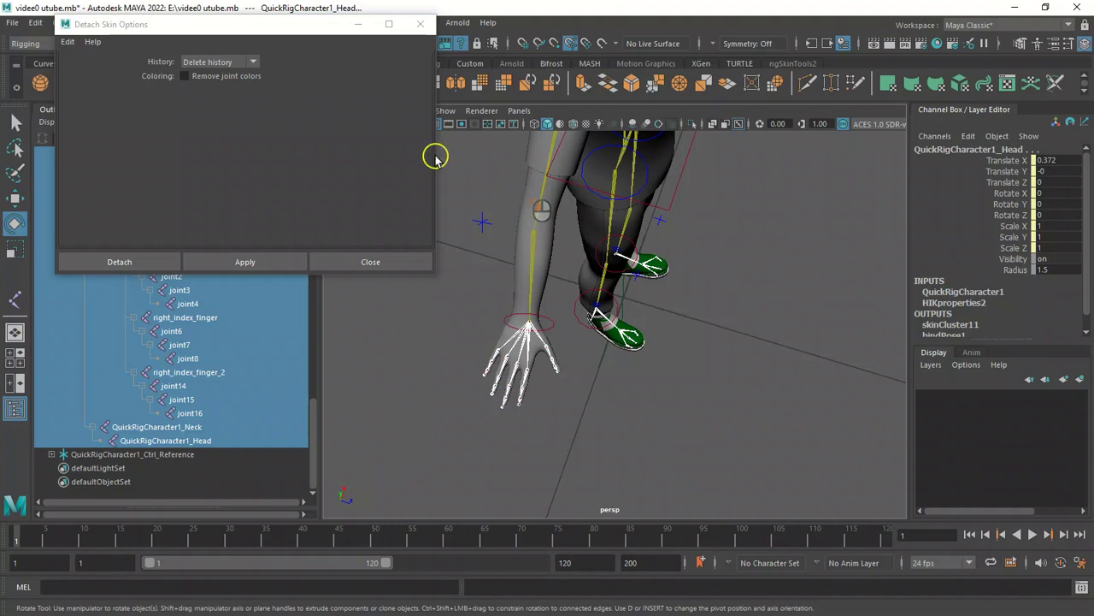
pyautogui.moveTo(339, 23); pyautogui.dragTo(562, 226)
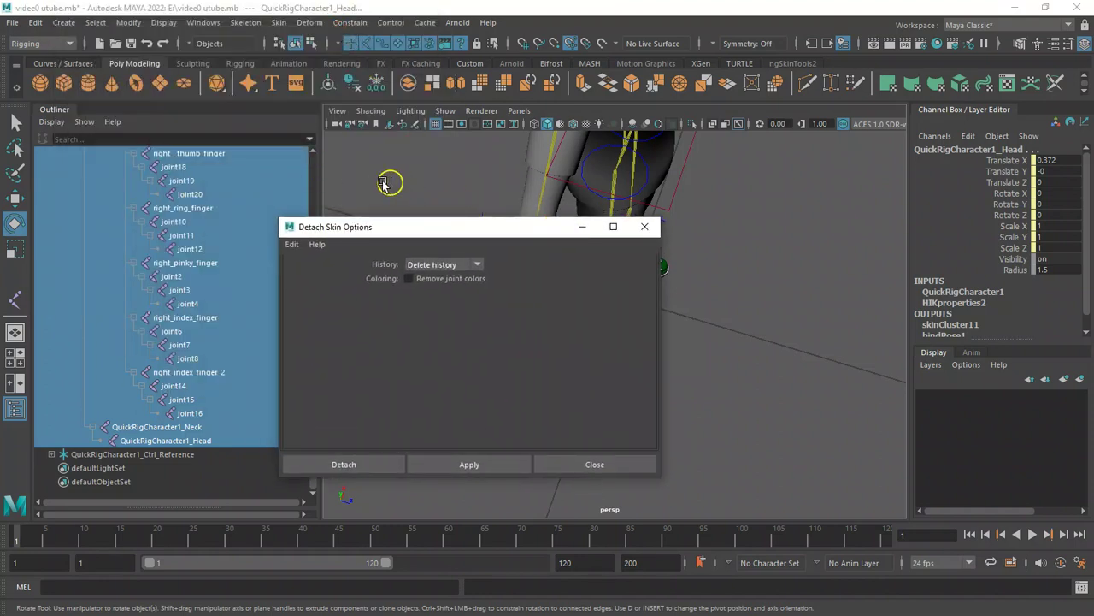
pyautogui.moveTo(366, 228); pyautogui.dragTo(597, 278)
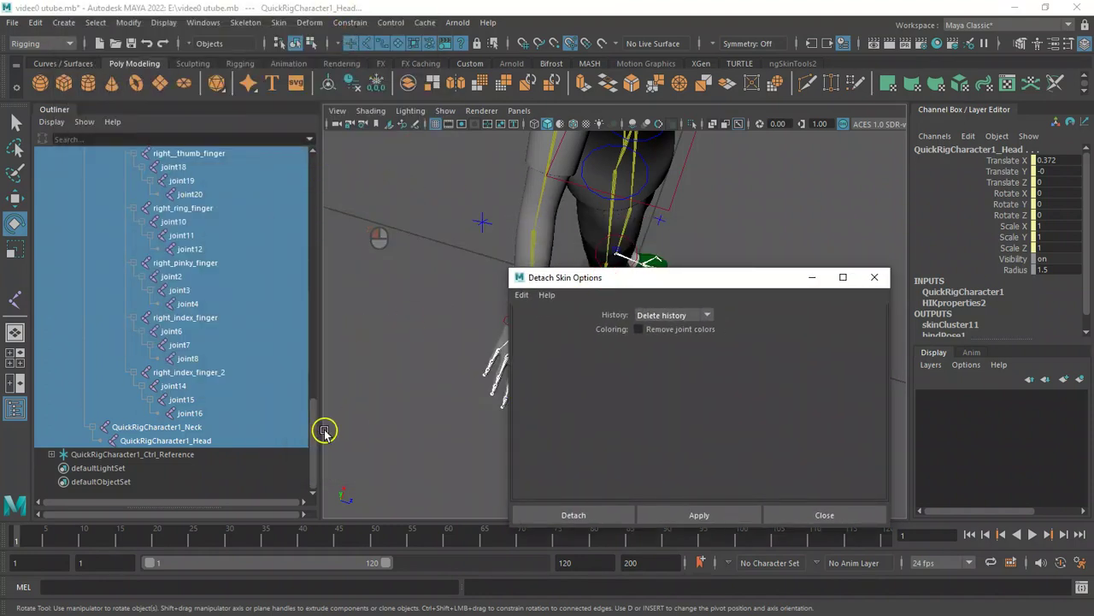
pyautogui.moveTo(313, 430); pyautogui.dragTo(313, 152)
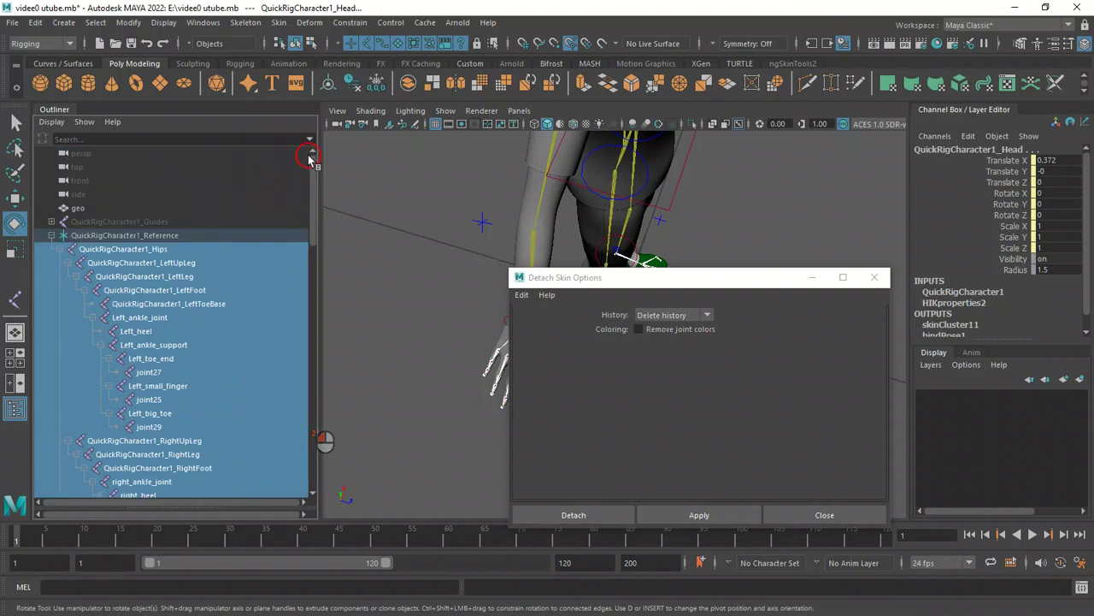
pyautogui.click(135, 210)
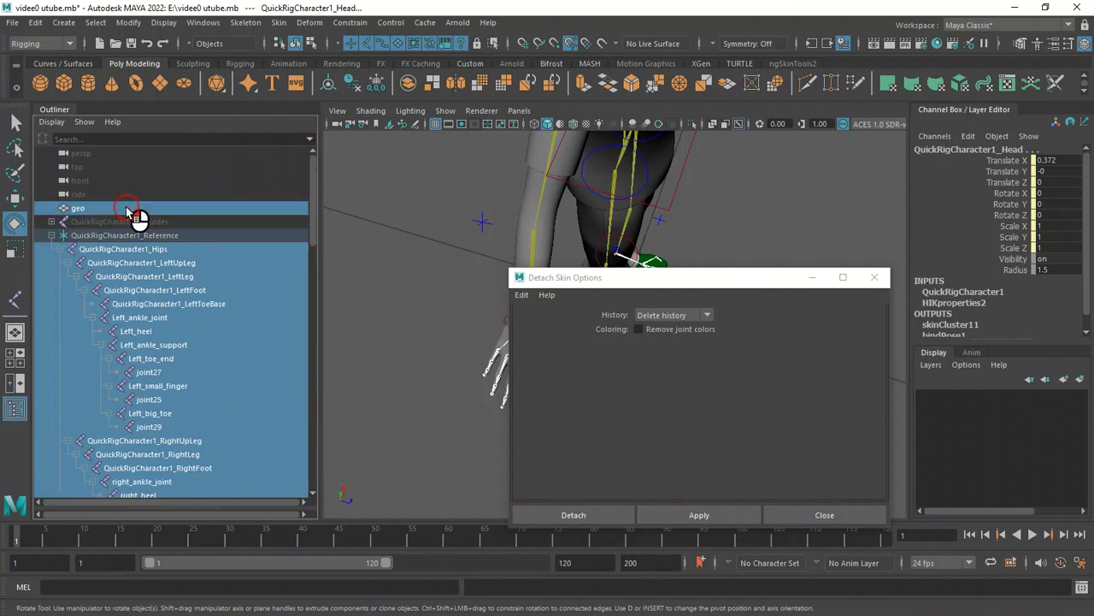
pyautogui.click(594, 517)
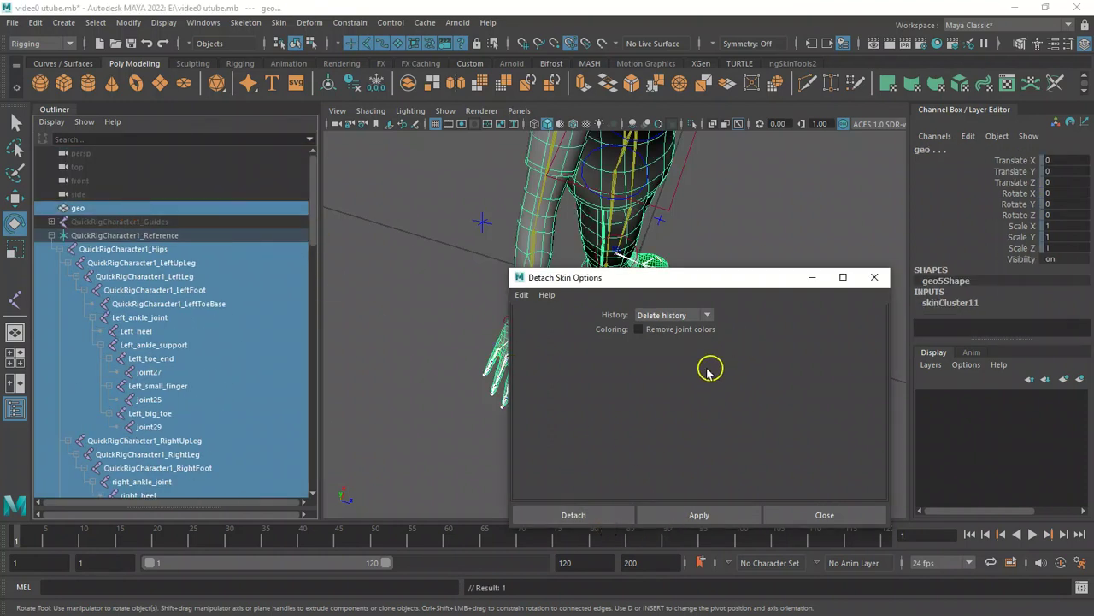
pyautogui.click(587, 511)
pyautogui.click(256, 252)
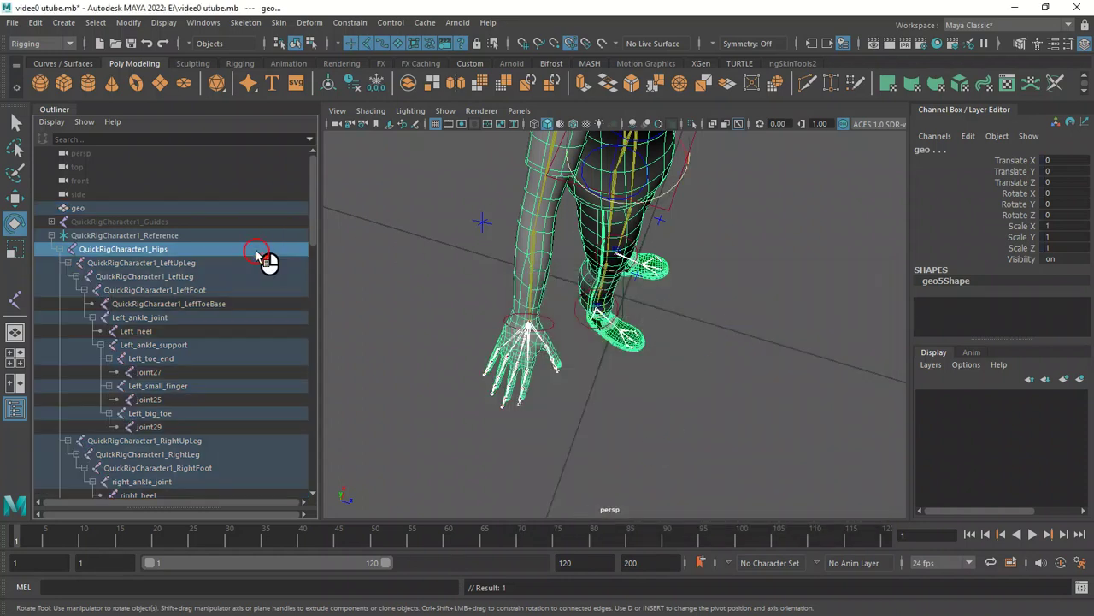
pyautogui.hotkey('ctrl', 'z')
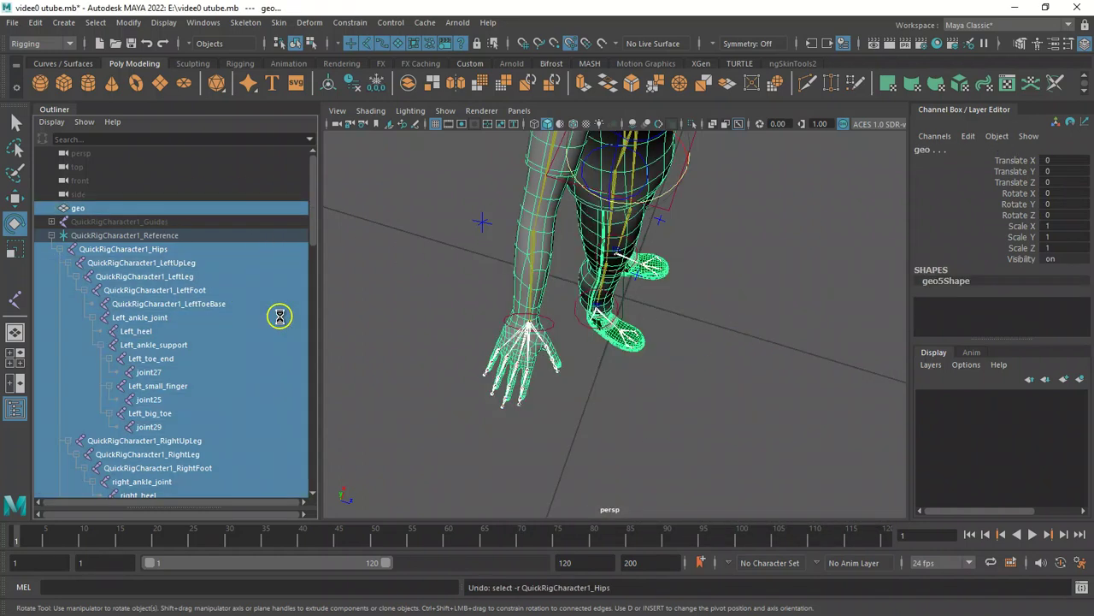
# Bind the mesh to the selected joints using the current Geodesic Voxel bind options.
pyautogui.click(278, 22)
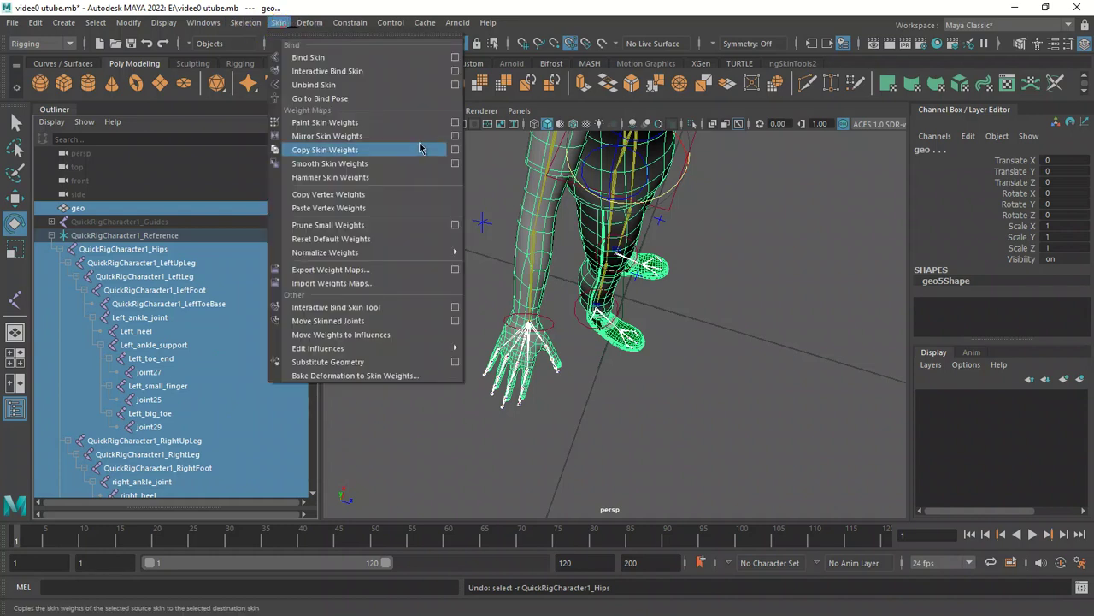
pyautogui.click(455, 57)
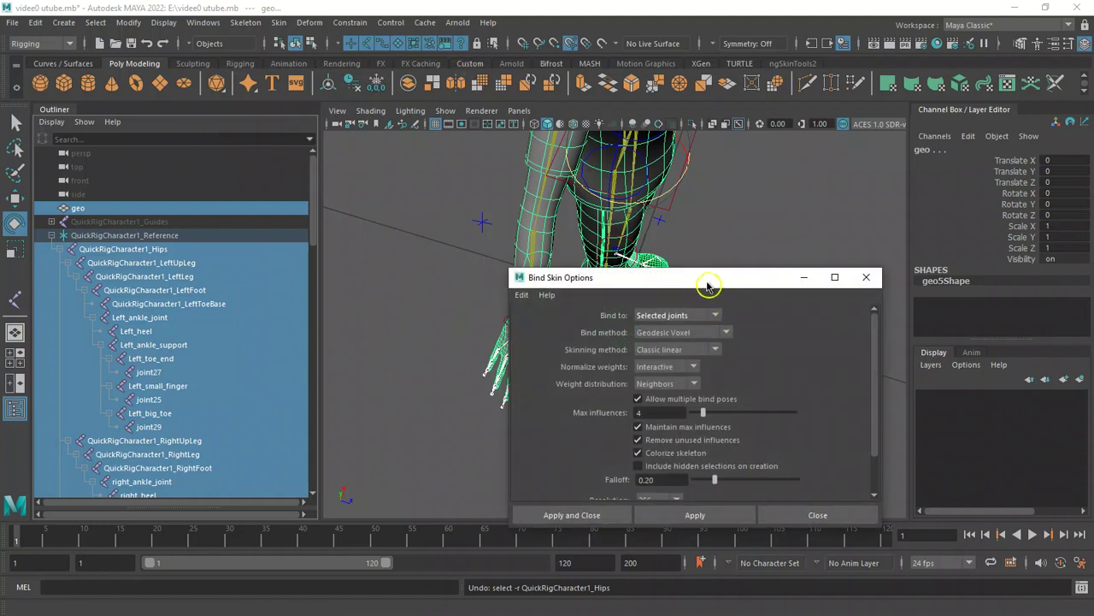
pyautogui.moveTo(706, 282); pyautogui.dragTo(346, 162)
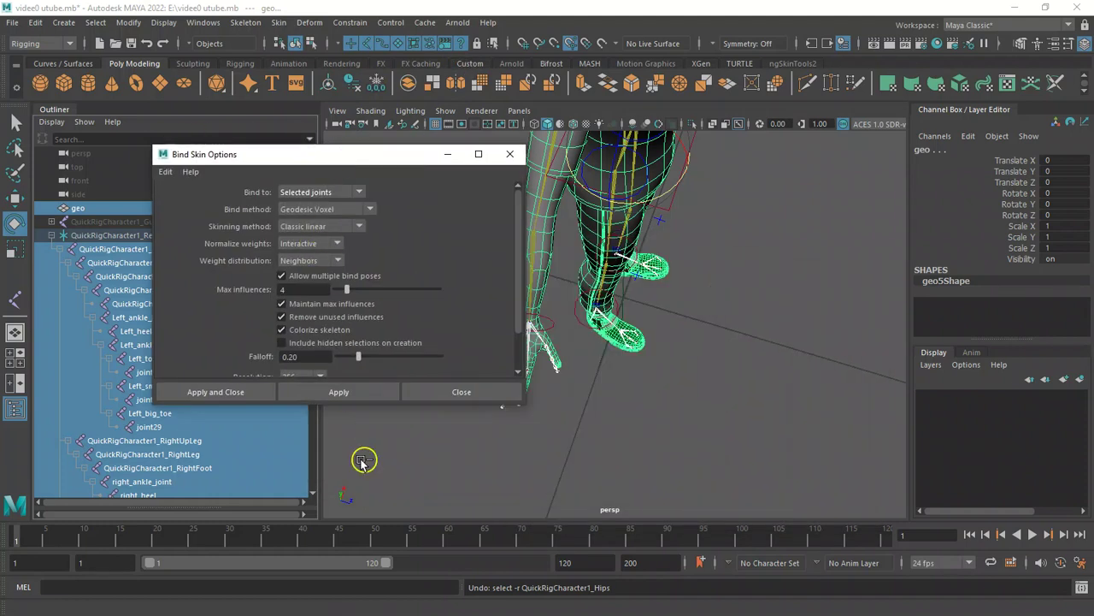
pyautogui.click(347, 391)
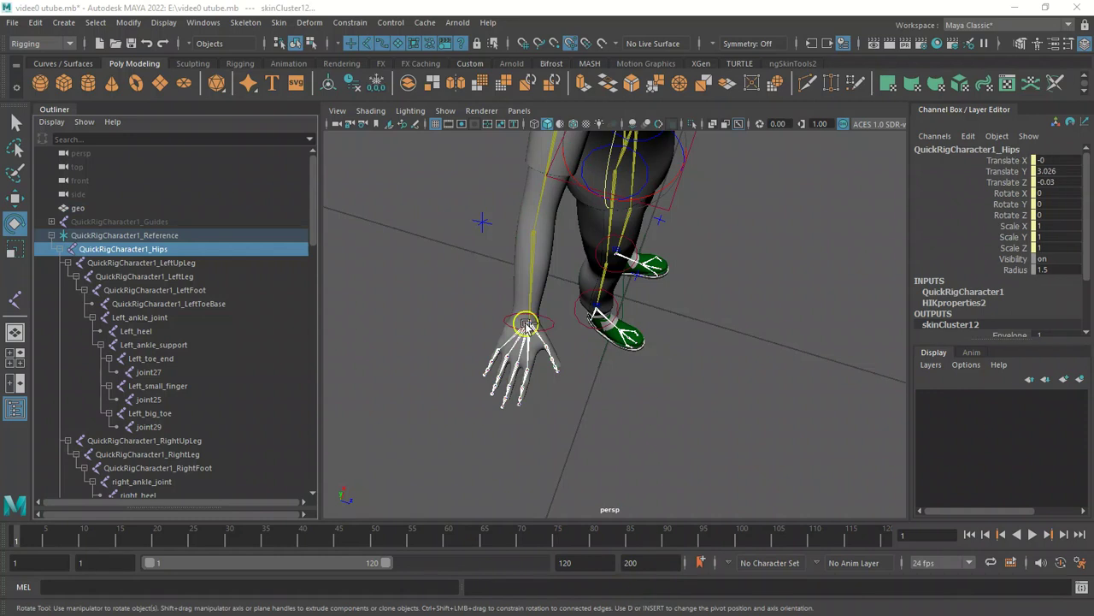
pyautogui.scroll(5, 527, 326)
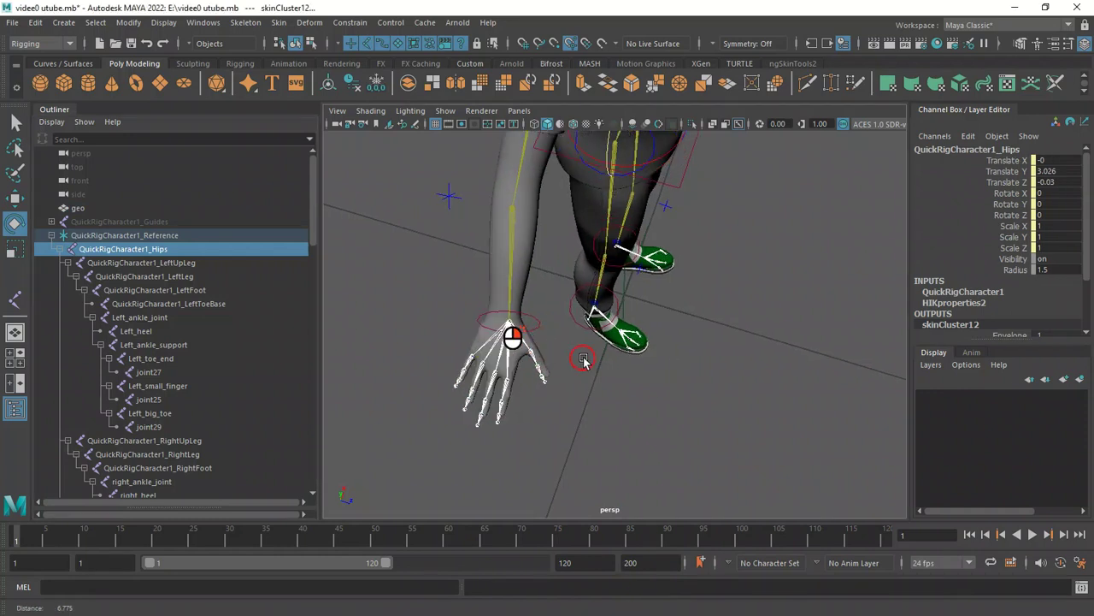
pyautogui.scroll(-3, 497, 387)
pyautogui.moveTo(482, 377)
pyautogui.keyDown('alt'); pyautogui.mouseDown()
pyautogui.moveTo(425, 382)
pyautogui.moveTo(476, 371)
pyautogui.mouseUp(); pyautogui.keyUp('alt')
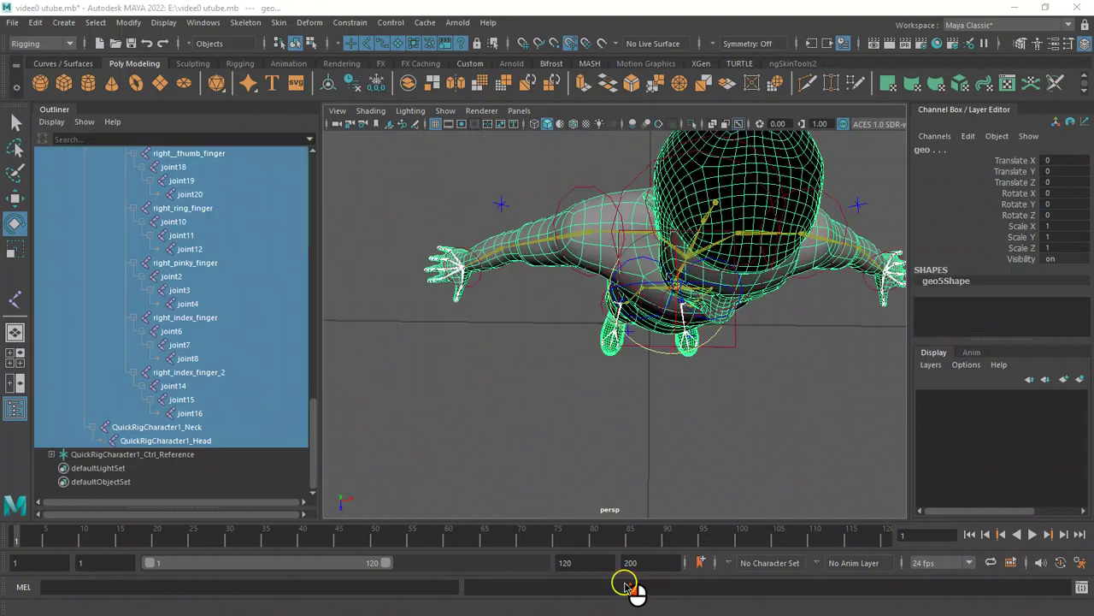
# Reopen Bind Skin Options with Geodesic Voxel bind method and Classic linear skinning method.
pyautogui.moveTo(313, 439); pyautogui.dragTo(329, 194)
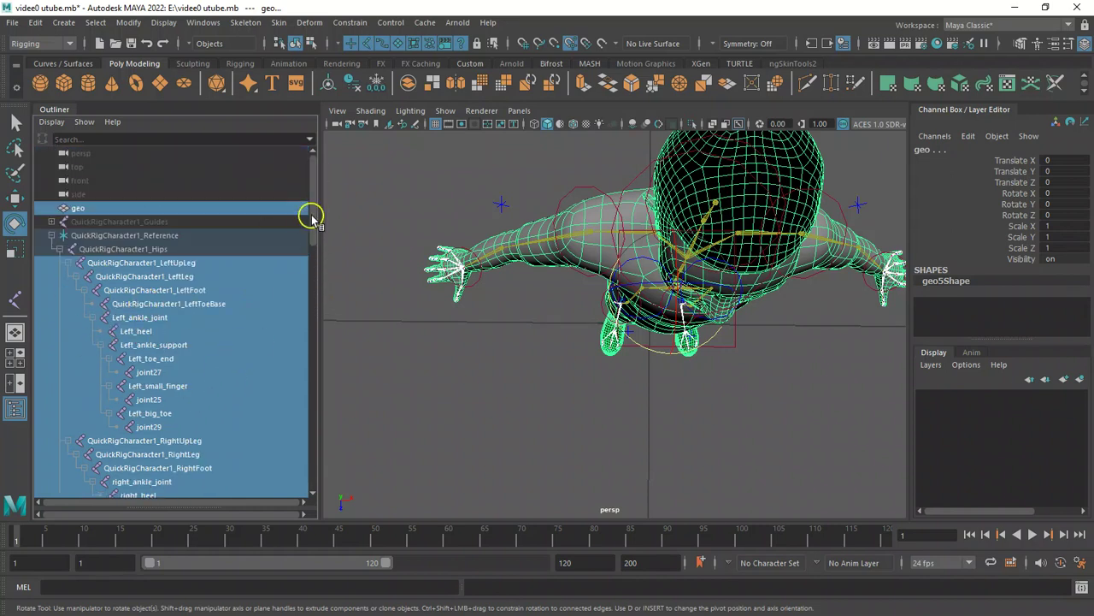
pyautogui.moveTo(313, 216); pyautogui.dragTo(344, 293)
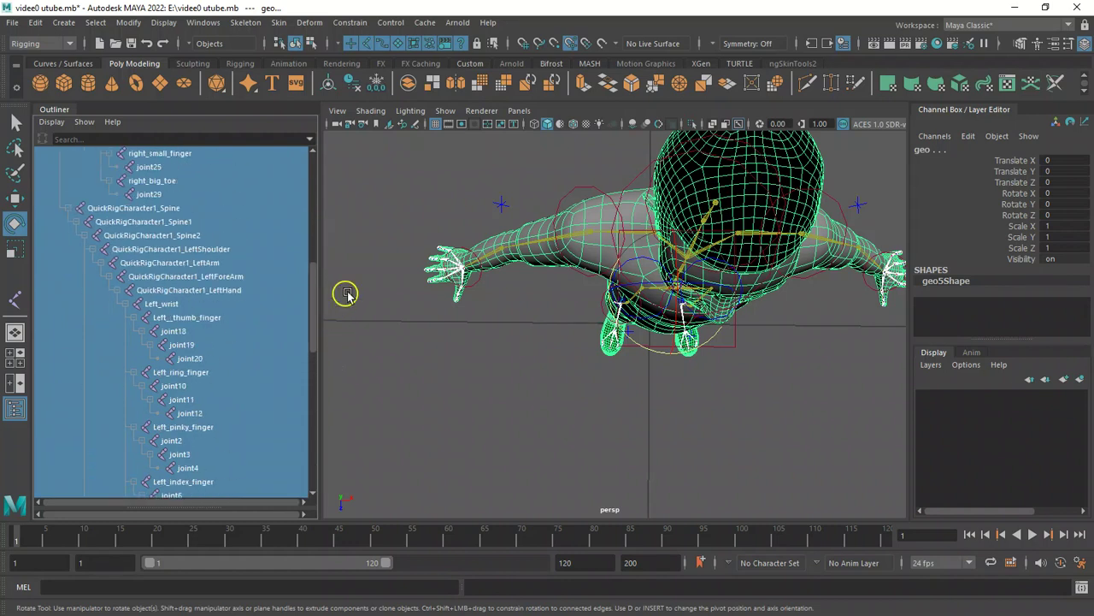
pyautogui.keyDown('alt'); pyautogui.moveTo(447, 267); pyautogui.dragTo(484, 362); pyautogui.keyUp('alt')
pyautogui.keyDown('alt'); pyautogui.moveTo(501, 276); pyautogui.dragTo(507, 232); pyautogui.keyUp('alt')
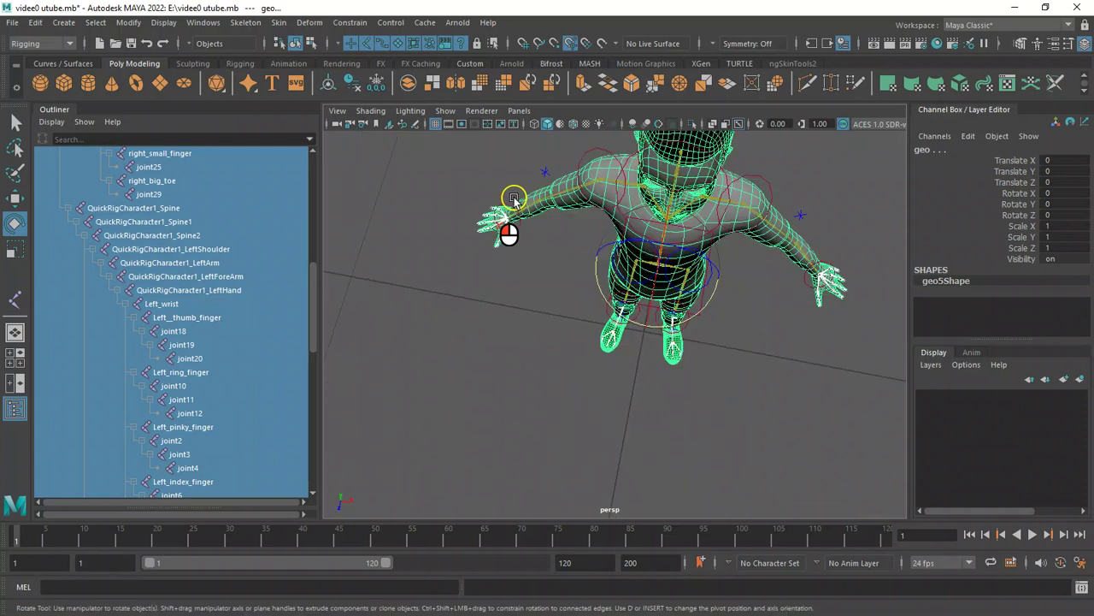
pyautogui.click(283, 22)
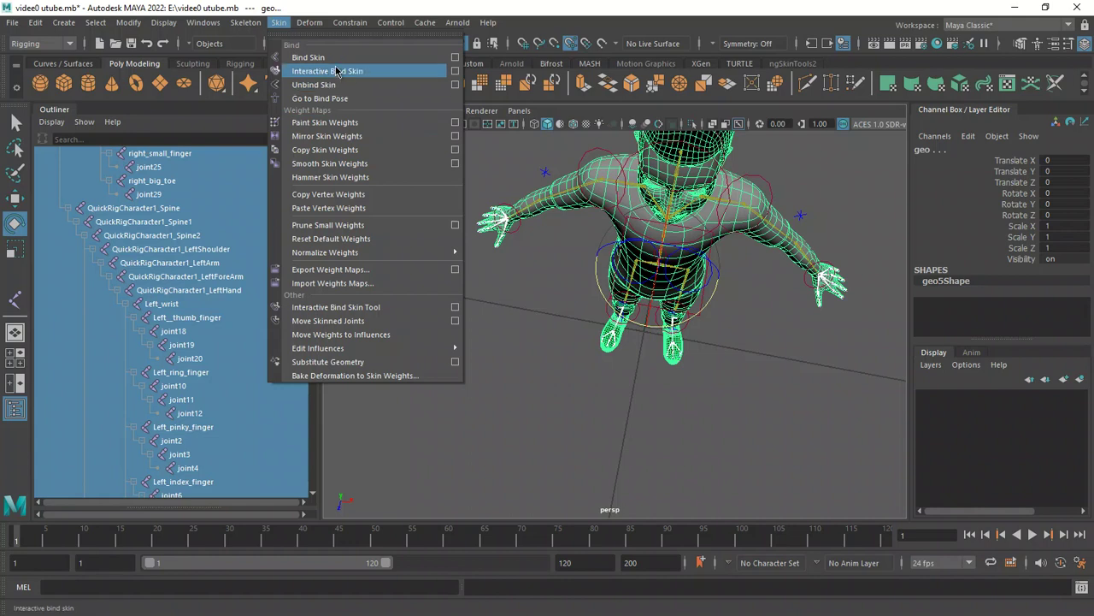
pyautogui.click(456, 57)
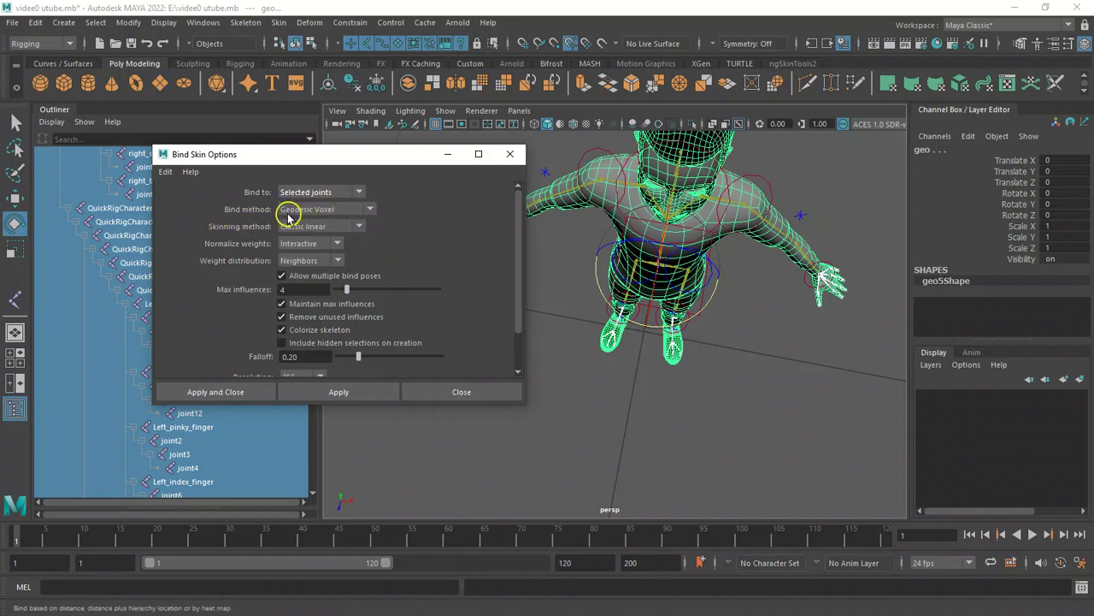
pyautogui.click(370, 208)
pyautogui.click(337, 270)
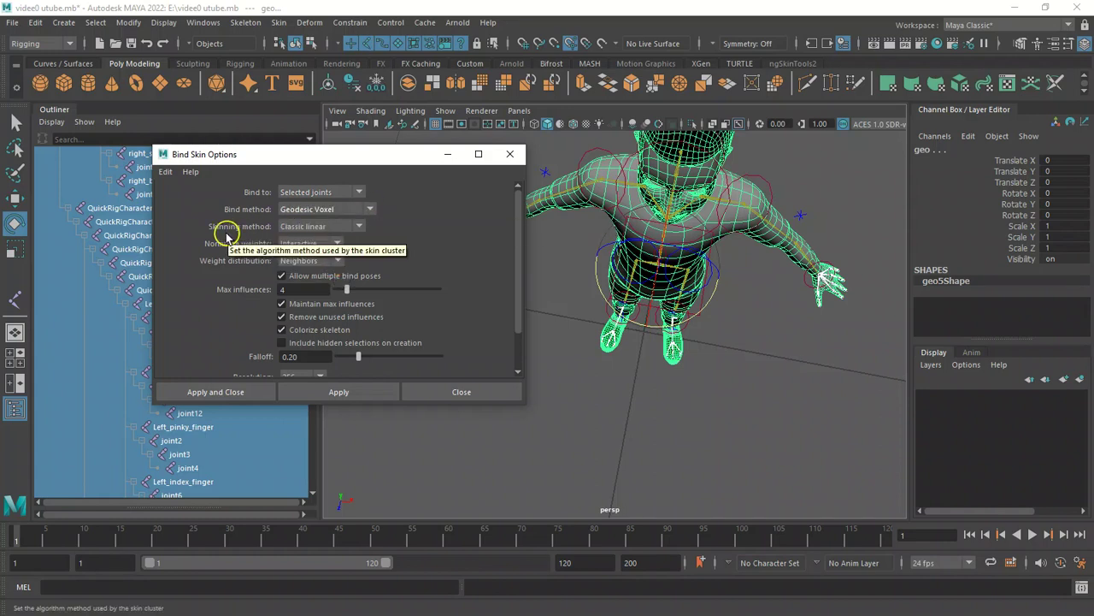
pyautogui.click(360, 227)
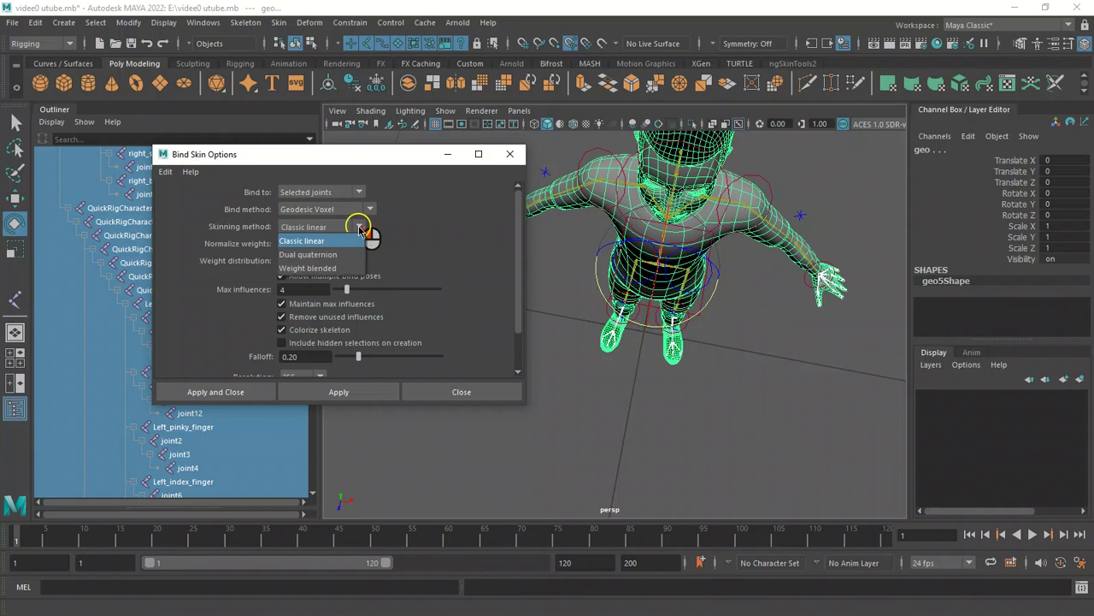
pyautogui.click(360, 227)
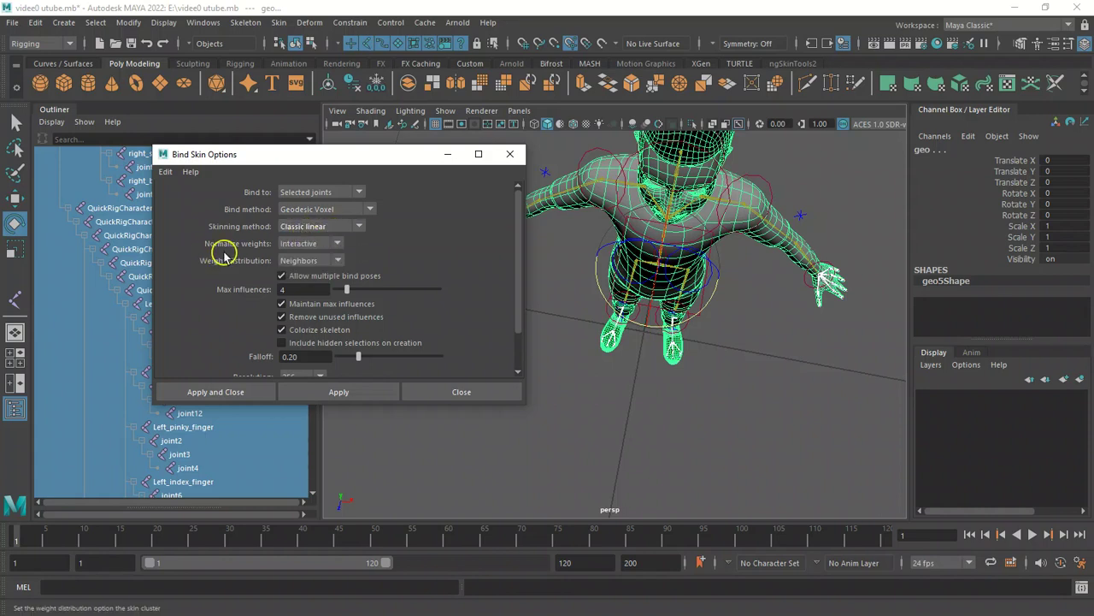
# Set Interactive weight normalization and Neighbors distribution, apply the bind, and close the dialog.
pyautogui.click(340, 244)
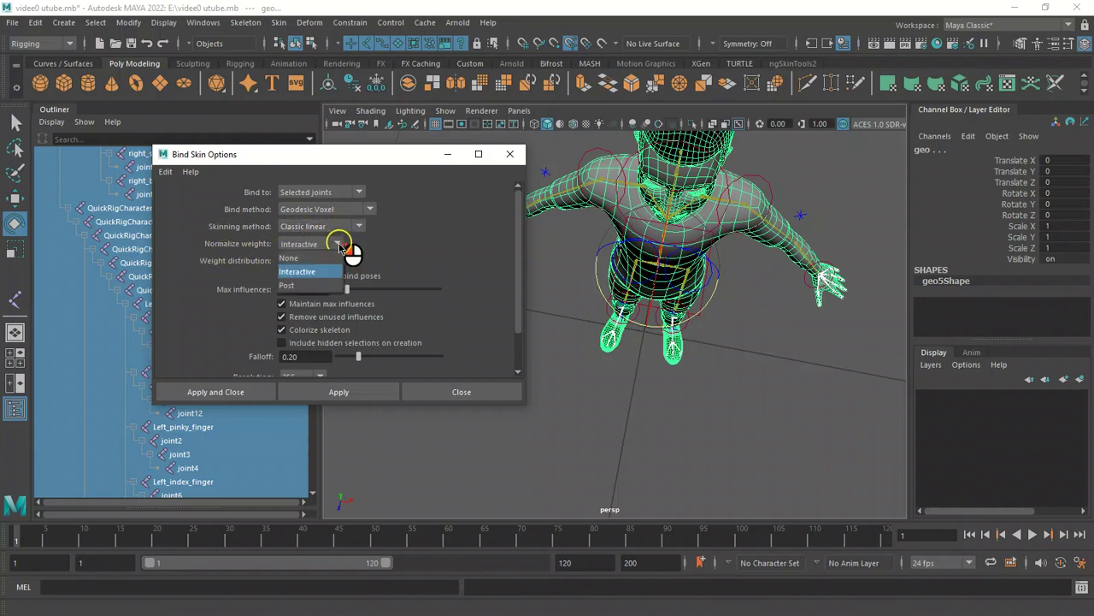
pyautogui.click(324, 272)
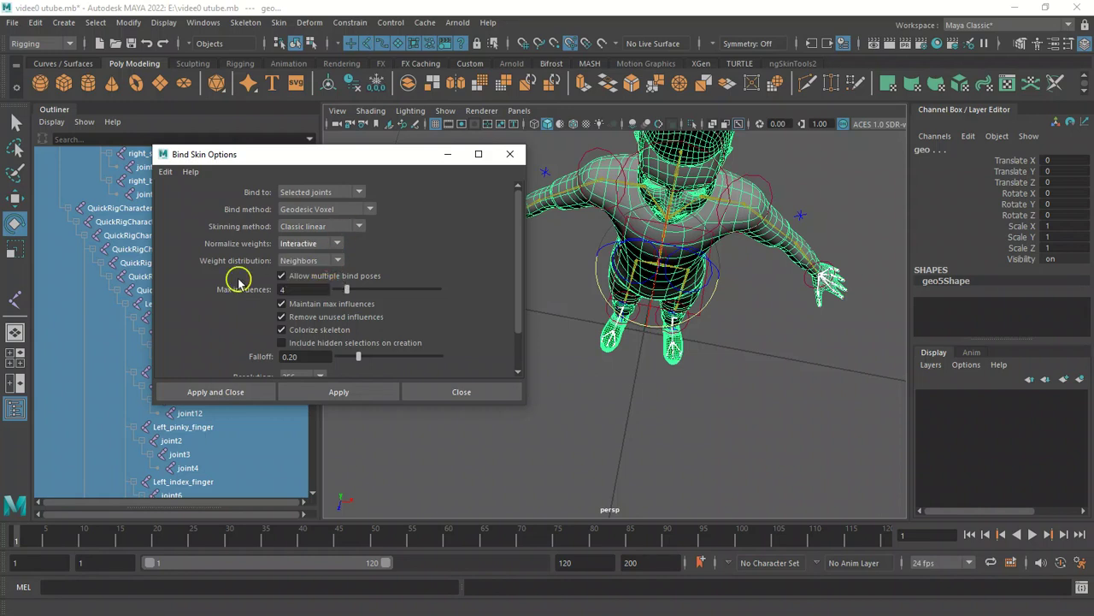
pyautogui.click(339, 260)
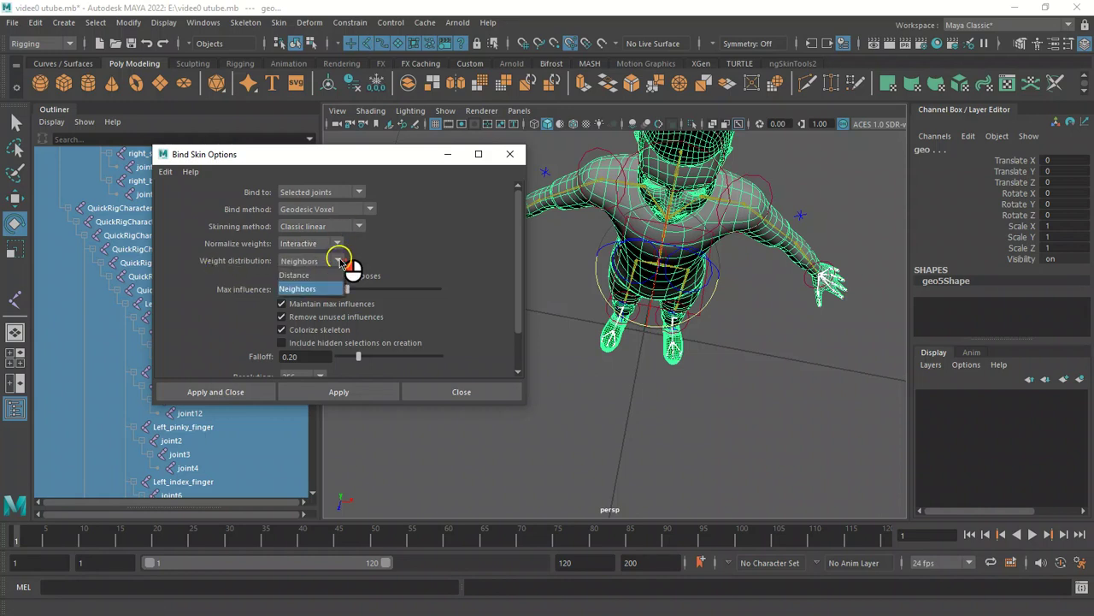
pyautogui.click(332, 290)
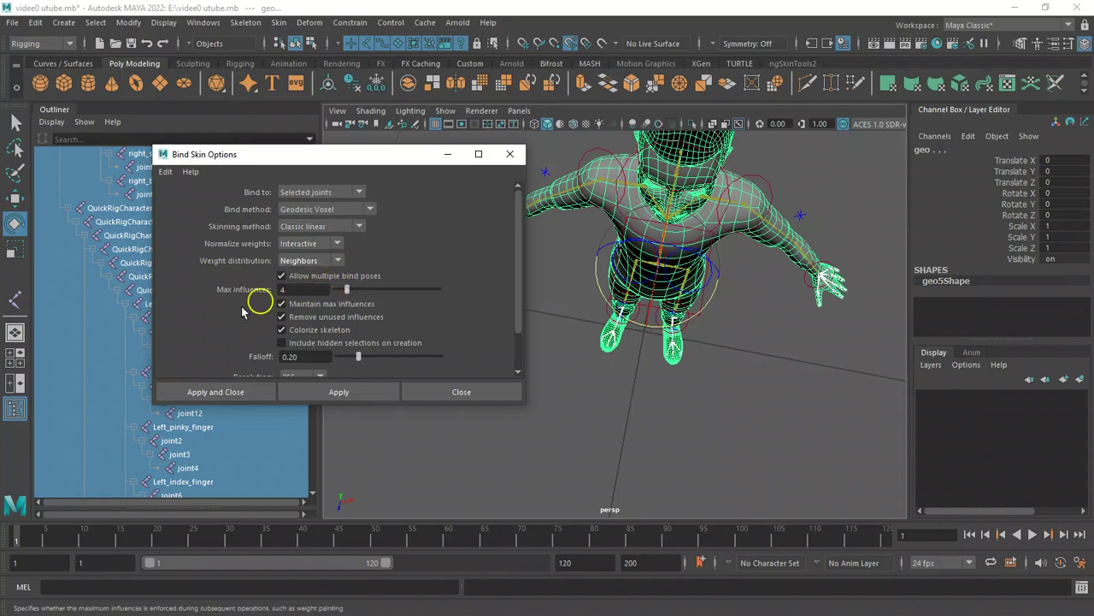
pyautogui.click(342, 393)
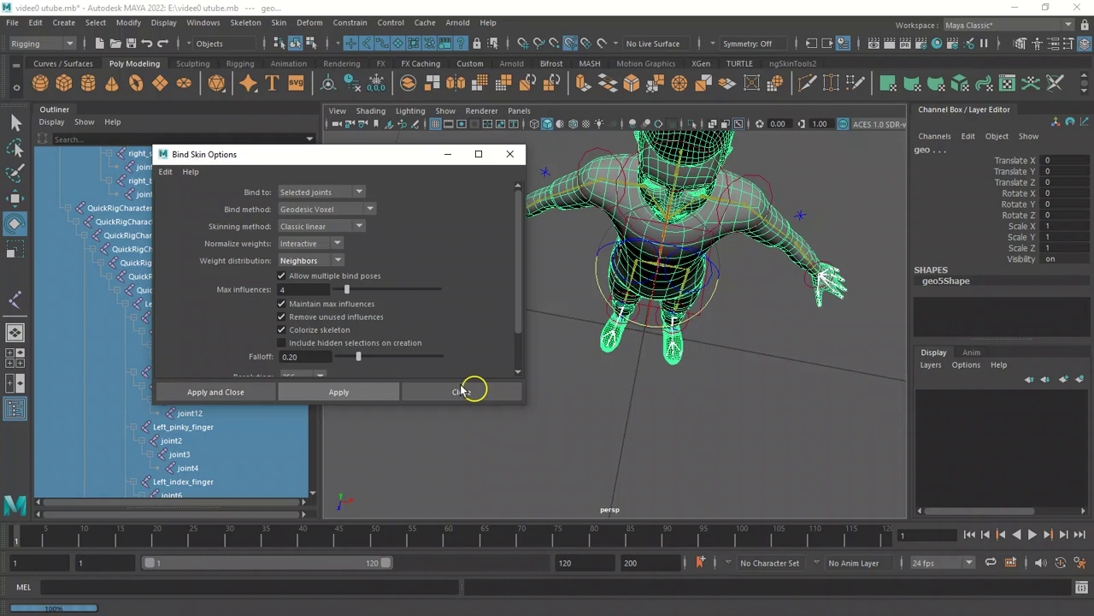
pyautogui.click(510, 154)
# Rotate the right wrist effector control to test the hand's skin deformation.
pyautogui.moveTo(464, 221); pyautogui.dragTo(514, 219)
pyautogui.keyDown('alt'); pyautogui.moveTo(493, 229); pyautogui.dragTo(598, 260, button='right'); pyautogui.keyUp('alt')
pyautogui.keyDown('alt'); pyautogui.moveTo(578, 255); pyautogui.dragTo(632, 255); pyautogui.keyUp('alt')
pyautogui.keyDown('alt'); pyautogui.moveTo(632, 254); pyautogui.dragTo(640, 249, button='right'); pyautogui.keyUp('alt')
pyautogui.keyDown('alt'); pyautogui.moveTo(640, 249); pyautogui.dragTo(545, 357); pyautogui.keyUp('alt')
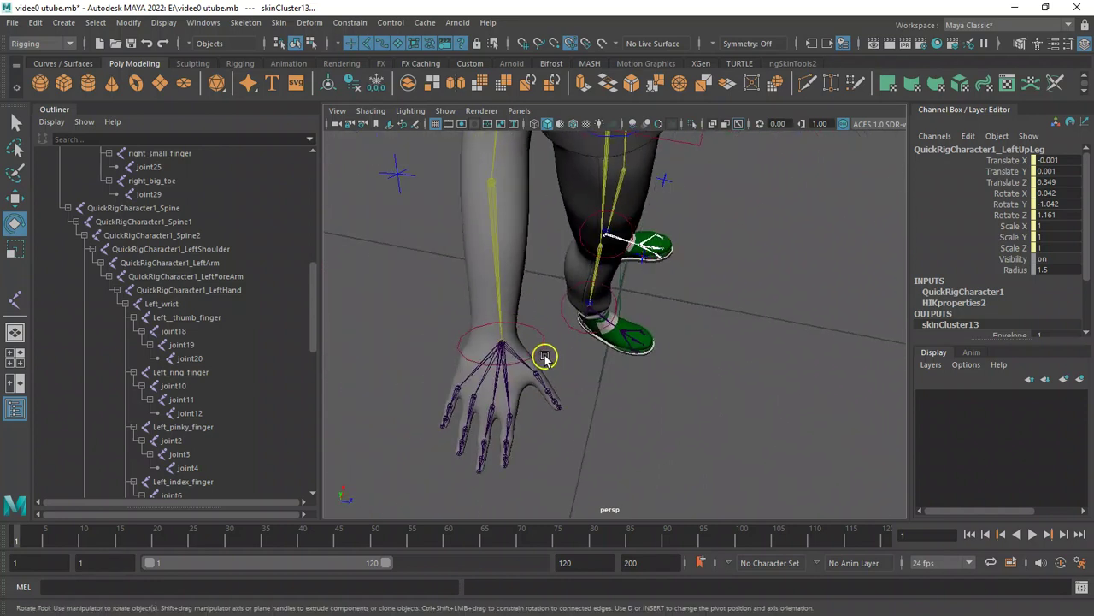
pyautogui.click(541, 353)
pyautogui.moveTo(493, 296); pyautogui.dragTo(494, 326)
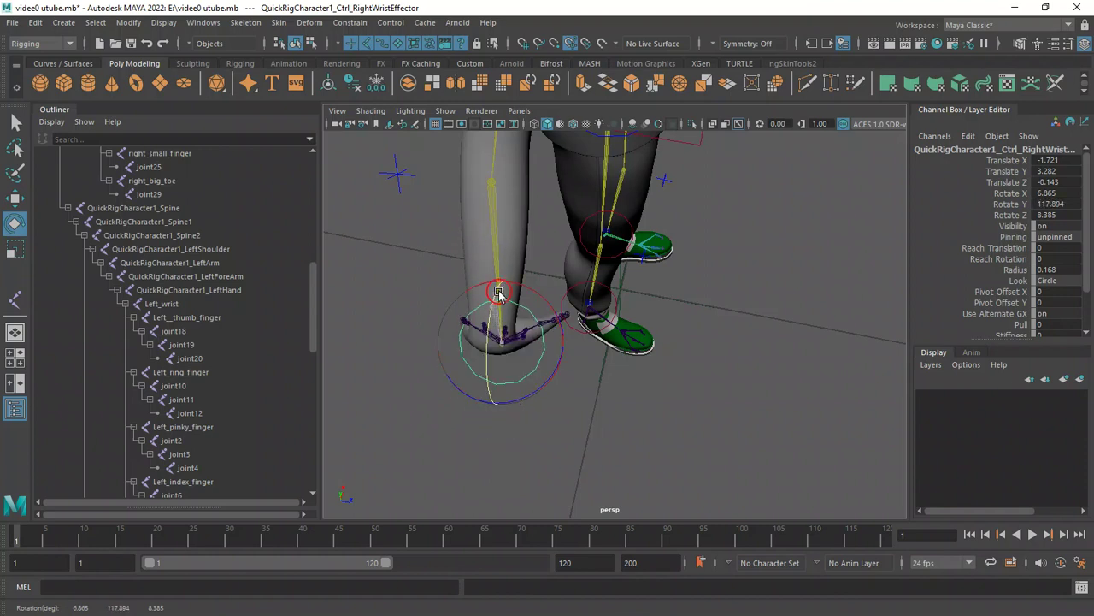
pyautogui.moveTo(505, 361); pyautogui.dragTo(495, 254)
pyautogui.moveTo(494, 313); pyautogui.dragTo(501, 390)
pyautogui.click(543, 404)
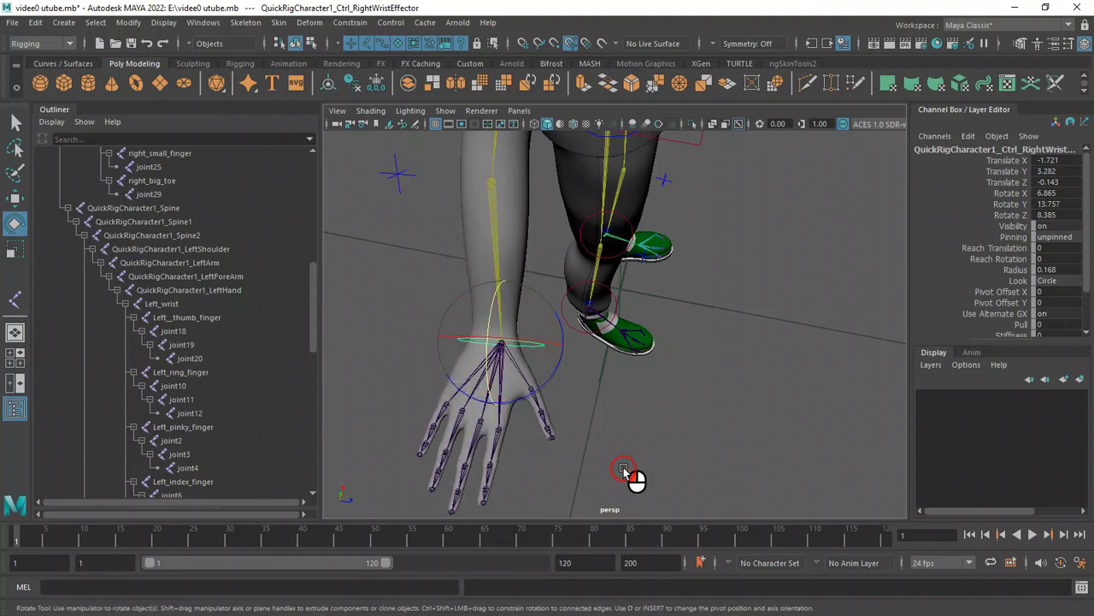
# Rotate the right wrist effector control again and undo the last rotation.
pyautogui.click(521, 343)
pyautogui.moveTo(491, 318); pyautogui.dragTo(483, 382)
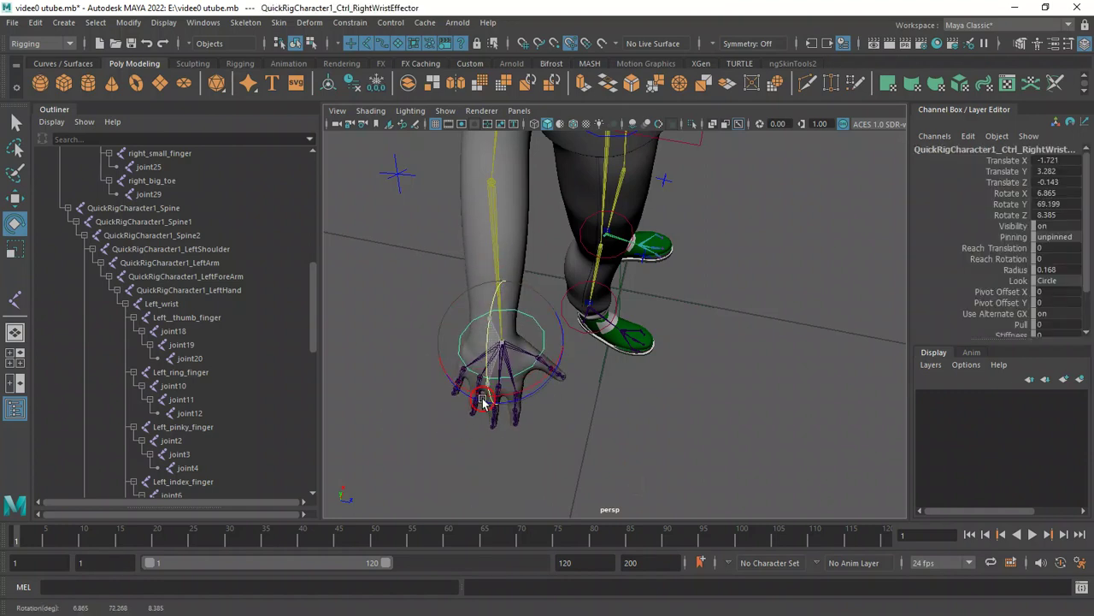
pyautogui.moveTo(496, 291); pyautogui.dragTo(503, 224)
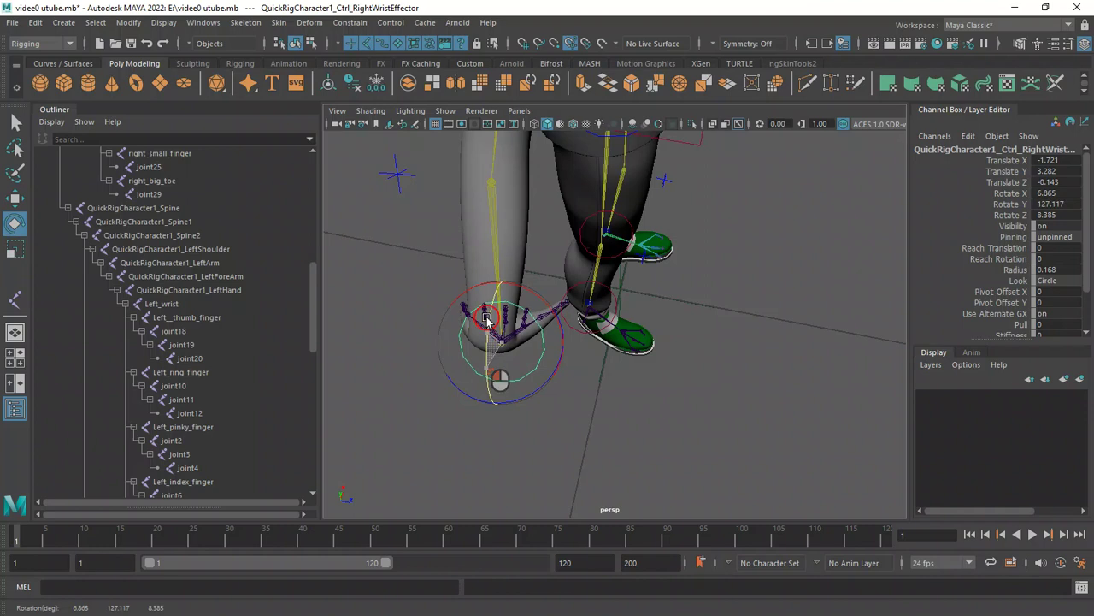
pyautogui.hotkey('ctrl', 'z')
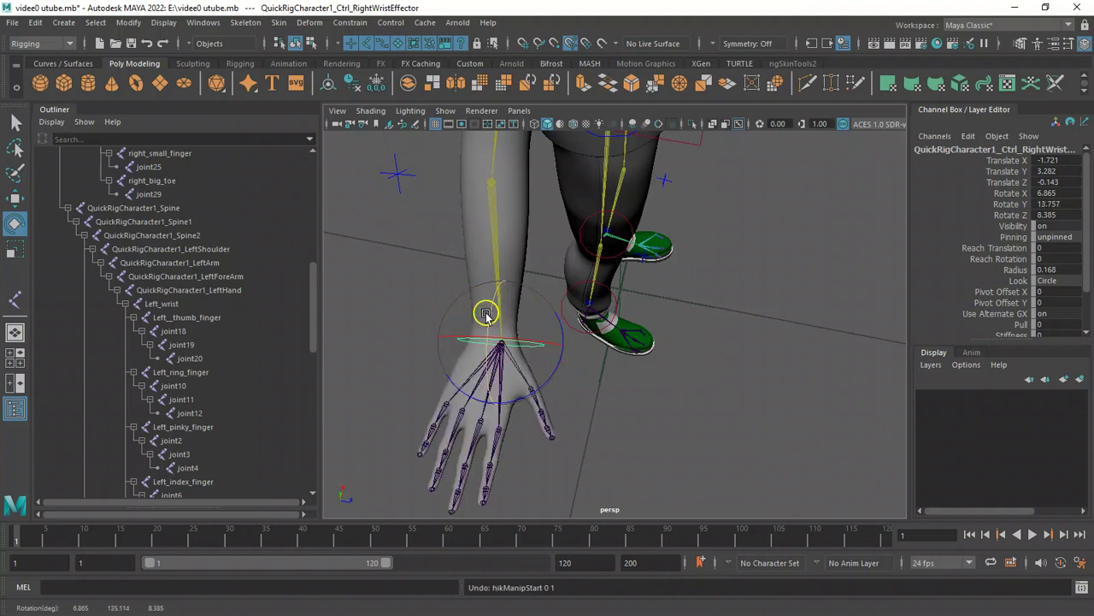
# Select a right thumb joint and rotate it slightly to test the finger's skin deformation, undoing the last rotation.
pyautogui.click(550, 430)
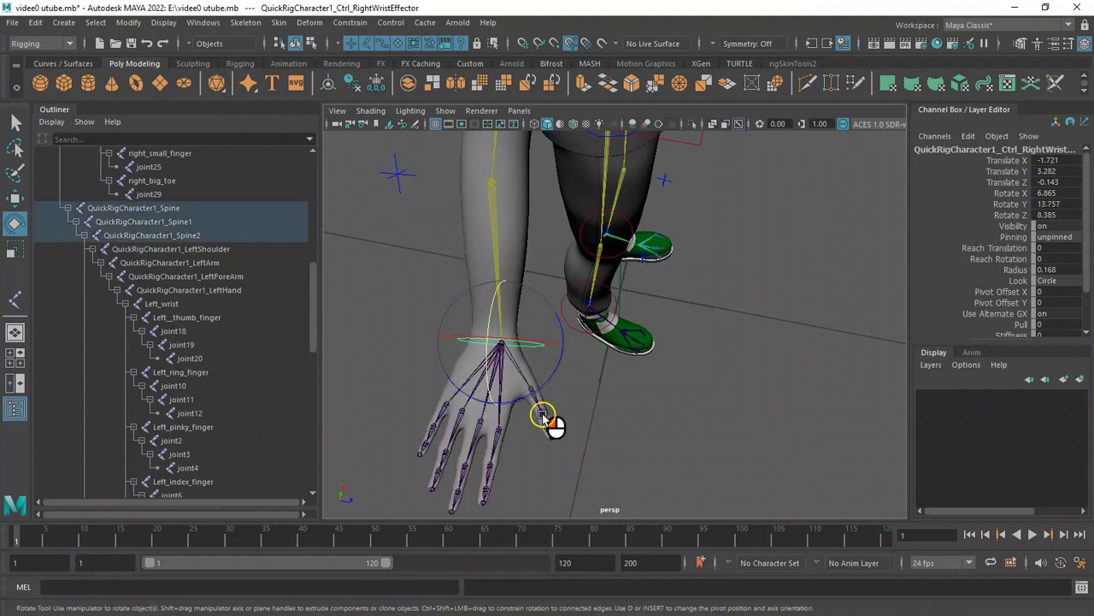
pyautogui.moveTo(552, 373); pyautogui.dragTo(560, 389)
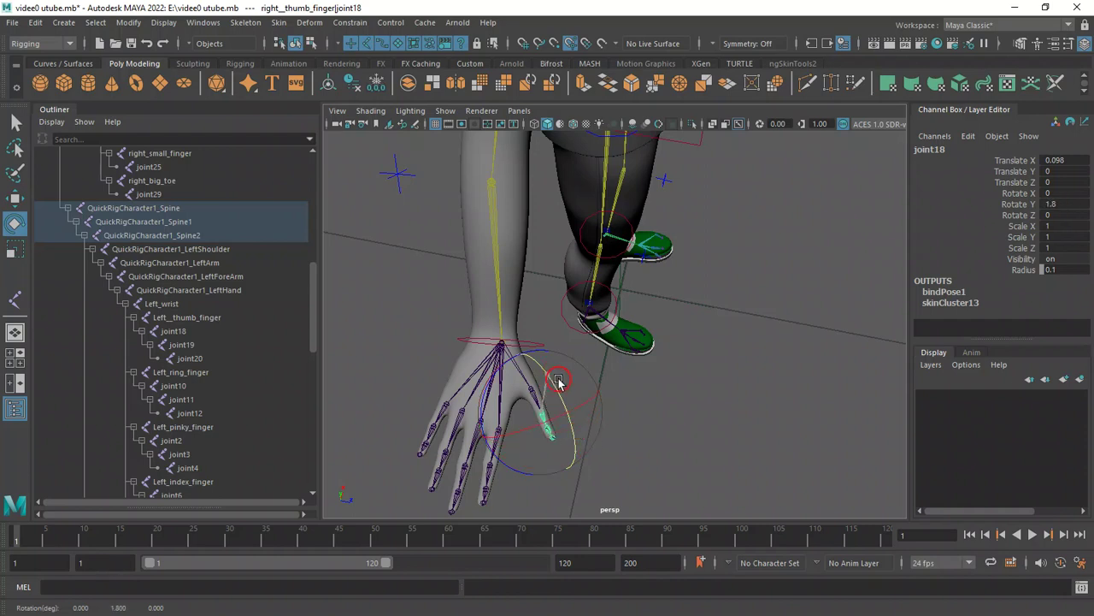
pyautogui.moveTo(572, 406)
pyautogui.mouseDown()
pyautogui.moveTo(555, 367)
pyautogui.moveTo(582, 428)
pyautogui.moveTo(564, 381)
pyautogui.moveTo(572, 411)
pyautogui.mouseUp()
pyautogui.hotkey('ctrl', 'z')
# Select the right ankle support joint and rotate it to test the foot's deformation, undoing the last rotation.
pyautogui.keyDown('alt'); pyautogui.moveTo(727, 465); pyautogui.dragTo(631, 368); pyautogui.keyUp('alt')
pyautogui.click(621, 339)
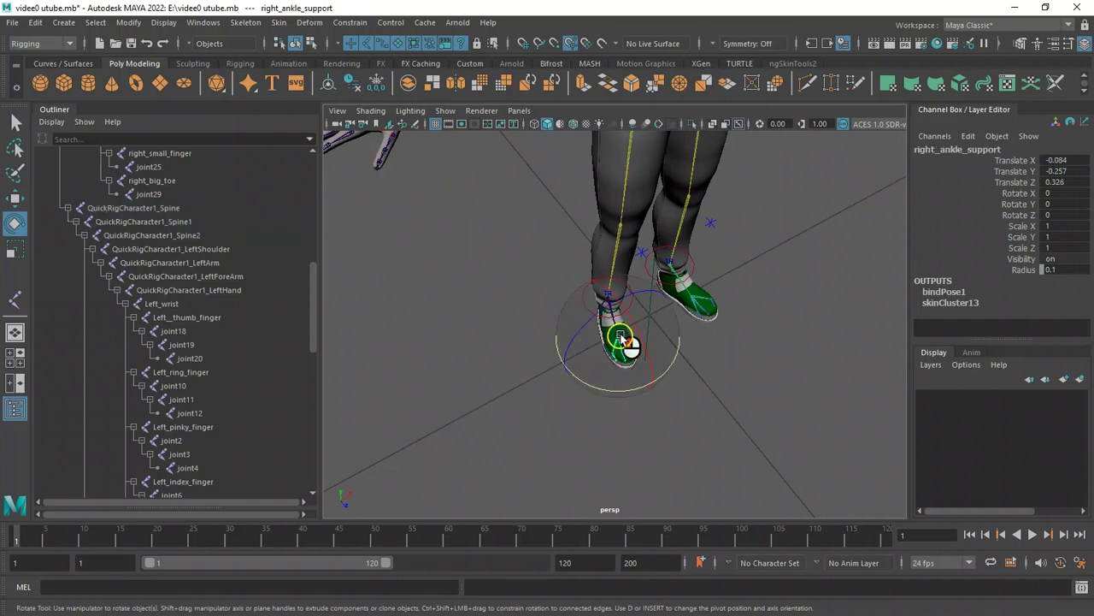
pyautogui.moveTo(625, 311); pyautogui.dragTo(637, 323)
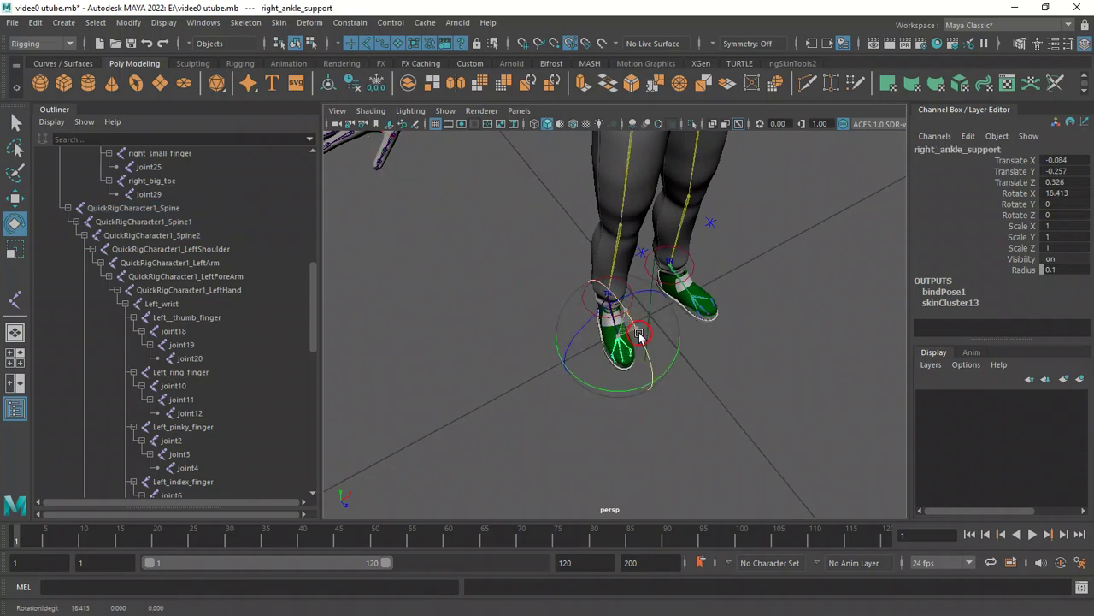
pyautogui.keyDown('alt'); pyautogui.moveTo(508, 286); pyautogui.dragTo(635, 339, button='right'); pyautogui.keyUp('alt')
pyautogui.moveTo(637, 333)
pyautogui.mouseDown()
pyautogui.moveTo(650, 350)
pyautogui.moveTo(630, 318)
pyautogui.mouseUp()
pyautogui.hotkey('ctrl', 'z')
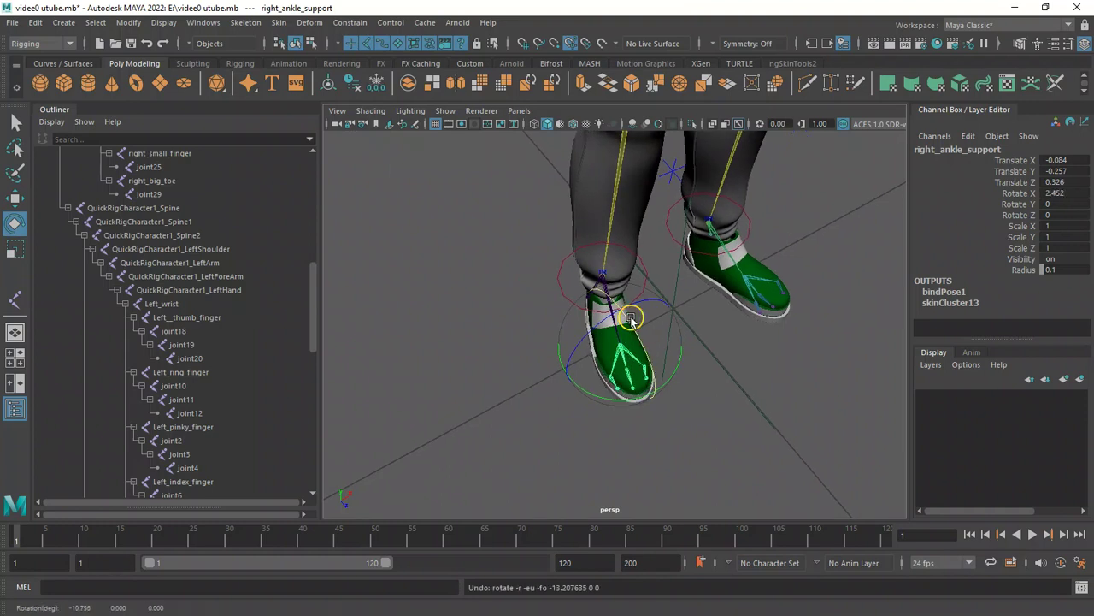
# Select the right forearm control, rotate it to test the elbow deformation, and undo the last rotation.
pyautogui.keyDown('alt'); pyautogui.moveTo(479, 457); pyautogui.dragTo(557, 384, button='right'); pyautogui.keyUp('alt')
pyautogui.keyDown('alt'); pyautogui.moveTo(527, 379); pyautogui.dragTo(457, 286); pyautogui.keyUp('alt')
pyautogui.keyDown('alt'); pyautogui.moveTo(453, 295); pyautogui.dragTo(585, 364, button='right'); pyautogui.keyUp('alt')
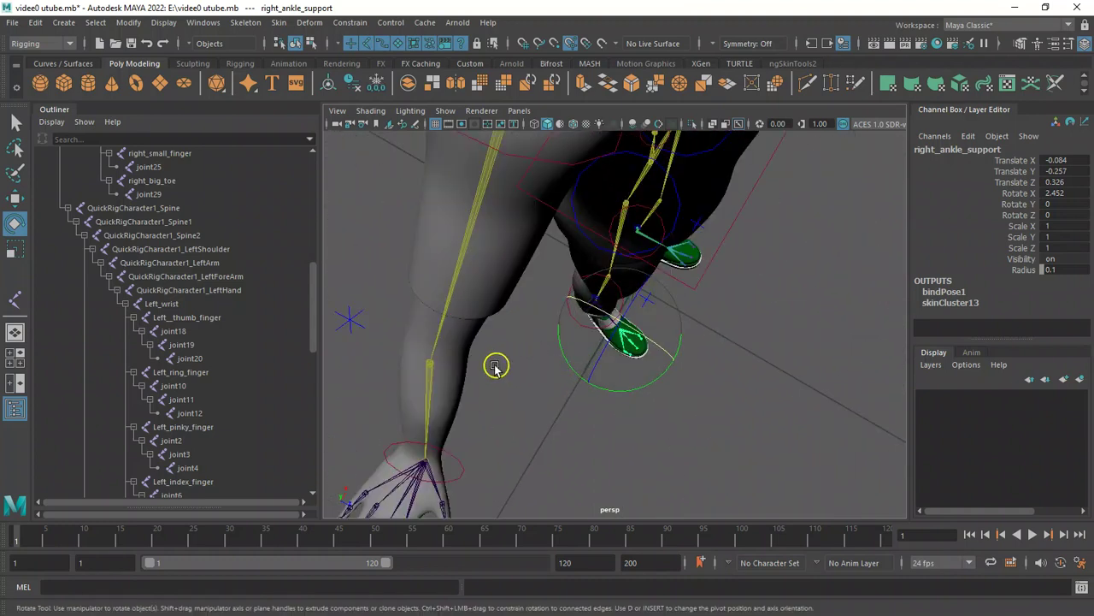
pyautogui.click(430, 366)
pyautogui.moveTo(418, 418)
pyautogui.mouseDown()
pyautogui.moveTo(512, 384)
pyautogui.moveTo(420, 408)
pyautogui.mouseUp()
pyautogui.keyDown('alt'); pyautogui.moveTo(583, 389); pyautogui.dragTo(624, 368); pyautogui.keyUp('alt')
pyautogui.hotkey('ctrl', 'z')
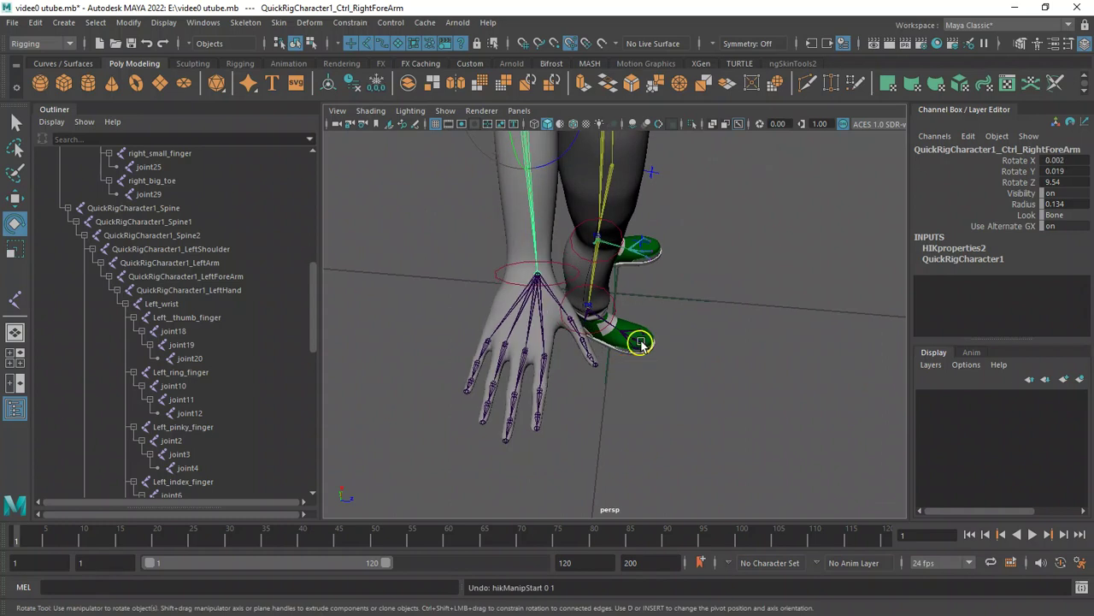
# Rotate the right forearm control about 109 degrees to inspect the elbow bend, frame it, and undo the rotation.
pyautogui.keyDown('alt'); pyautogui.moveTo(648, 332); pyautogui.dragTo(612, 252, button='right'); pyautogui.keyUp('alt')
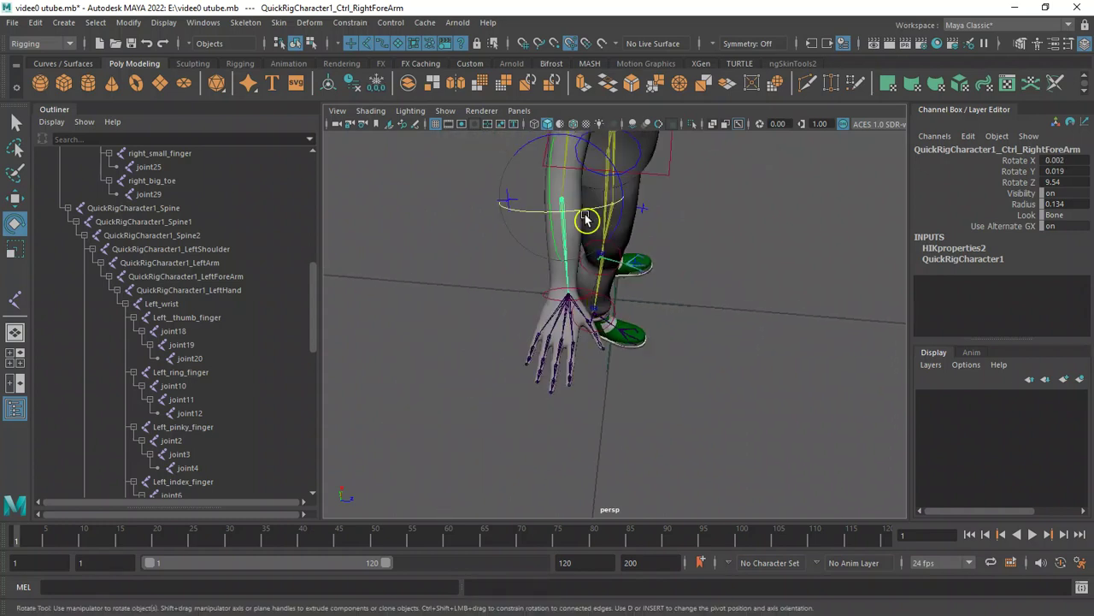
pyautogui.moveTo(615, 231); pyautogui.dragTo(586, 225)
pyautogui.press('q')
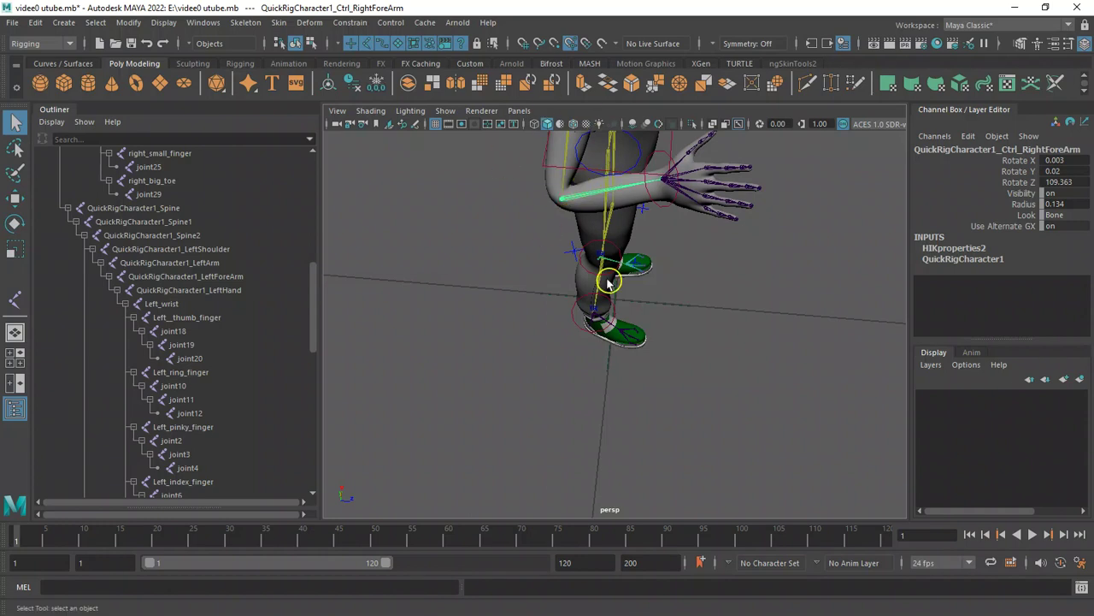
pyautogui.press('f')
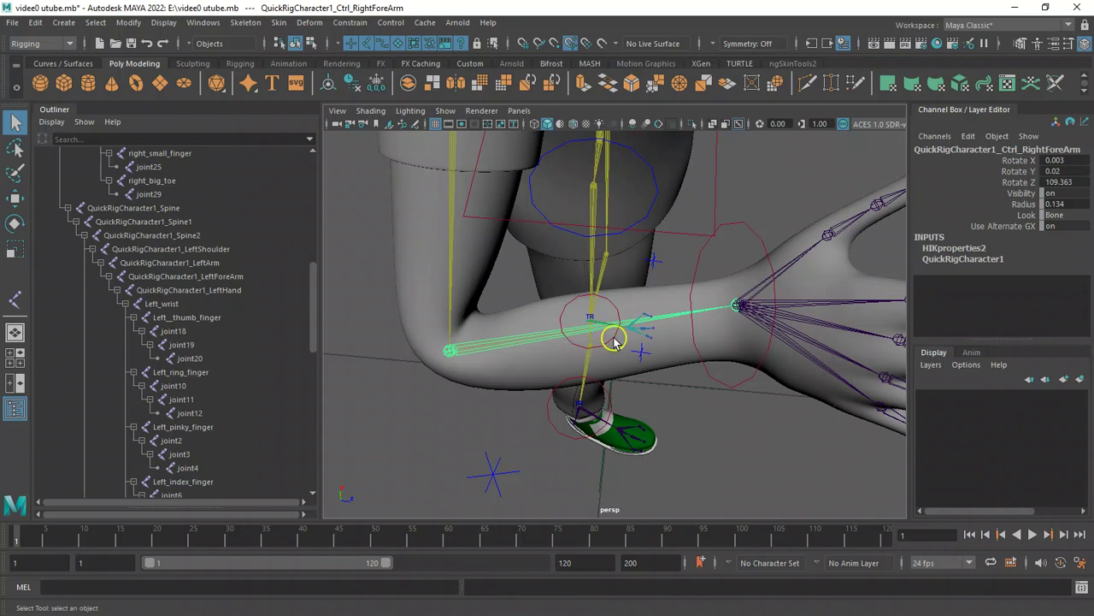
pyautogui.hotkey('ctrl', 'z')
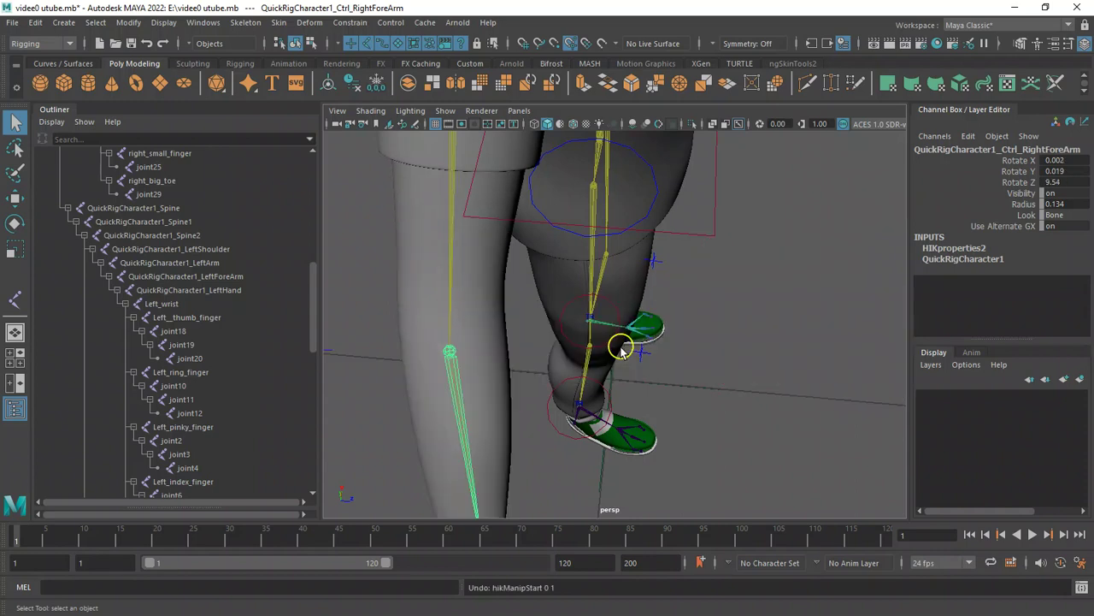
pyautogui.keyDown('alt'); pyautogui.moveTo(678, 349); pyautogui.dragTo(617, 333); pyautogui.keyUp('alt')
pyautogui.keyDown('alt'); pyautogui.moveTo(664, 383); pyautogui.dragTo(556, 312, button='right'); pyautogui.keyUp('alt')
pyautogui.keyDown('alt'); pyautogui.moveTo(779, 430); pyautogui.dragTo(706, 407); pyautogui.keyUp('alt')
pyautogui.keyDown('alt'); pyautogui.moveTo(684, 414); pyautogui.dragTo(634, 361, button='right'); pyautogui.keyUp('alt')
pyautogui.keyDown('alt'); pyautogui.moveTo(698, 396); pyautogui.dragTo(707, 376); pyautogui.keyUp('alt')
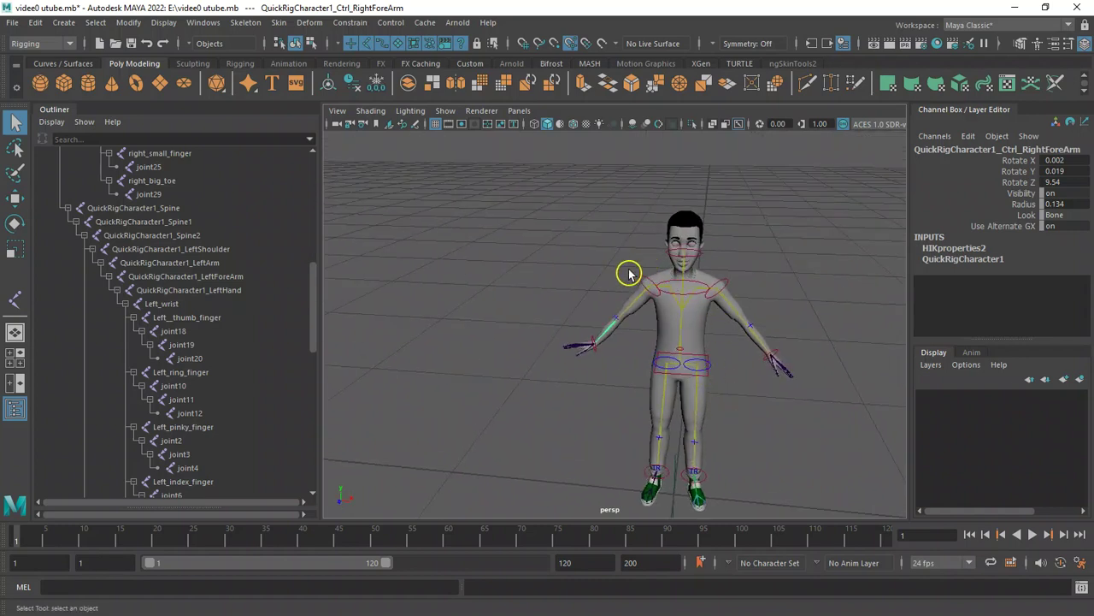
pyautogui.keyDown('alt'); pyautogui.moveTo(570, 287); pyautogui.dragTo(578, 295); pyautogui.keyUp('alt')
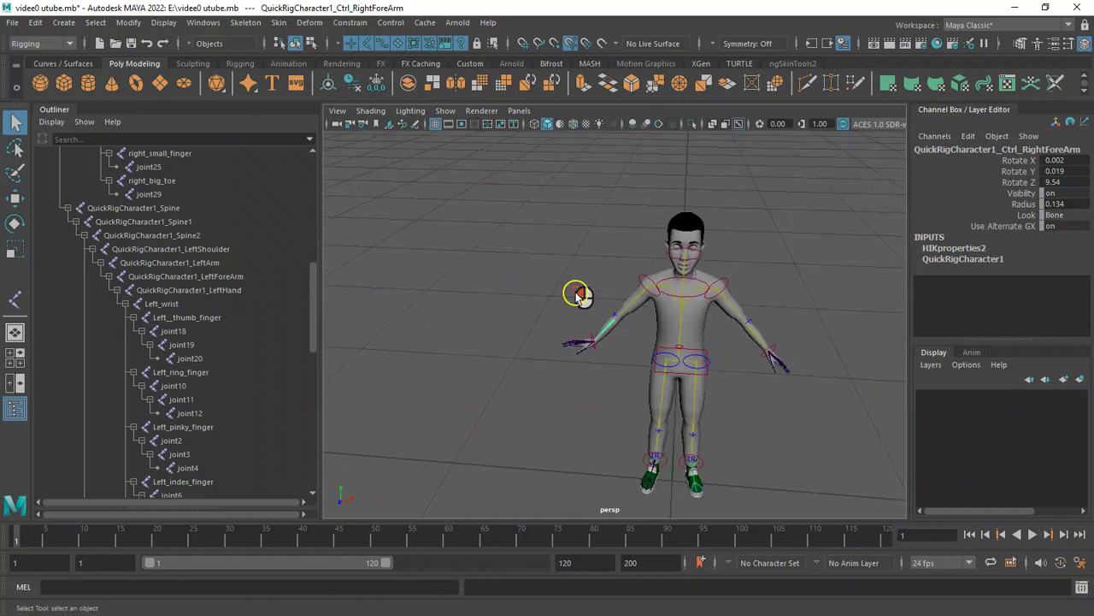